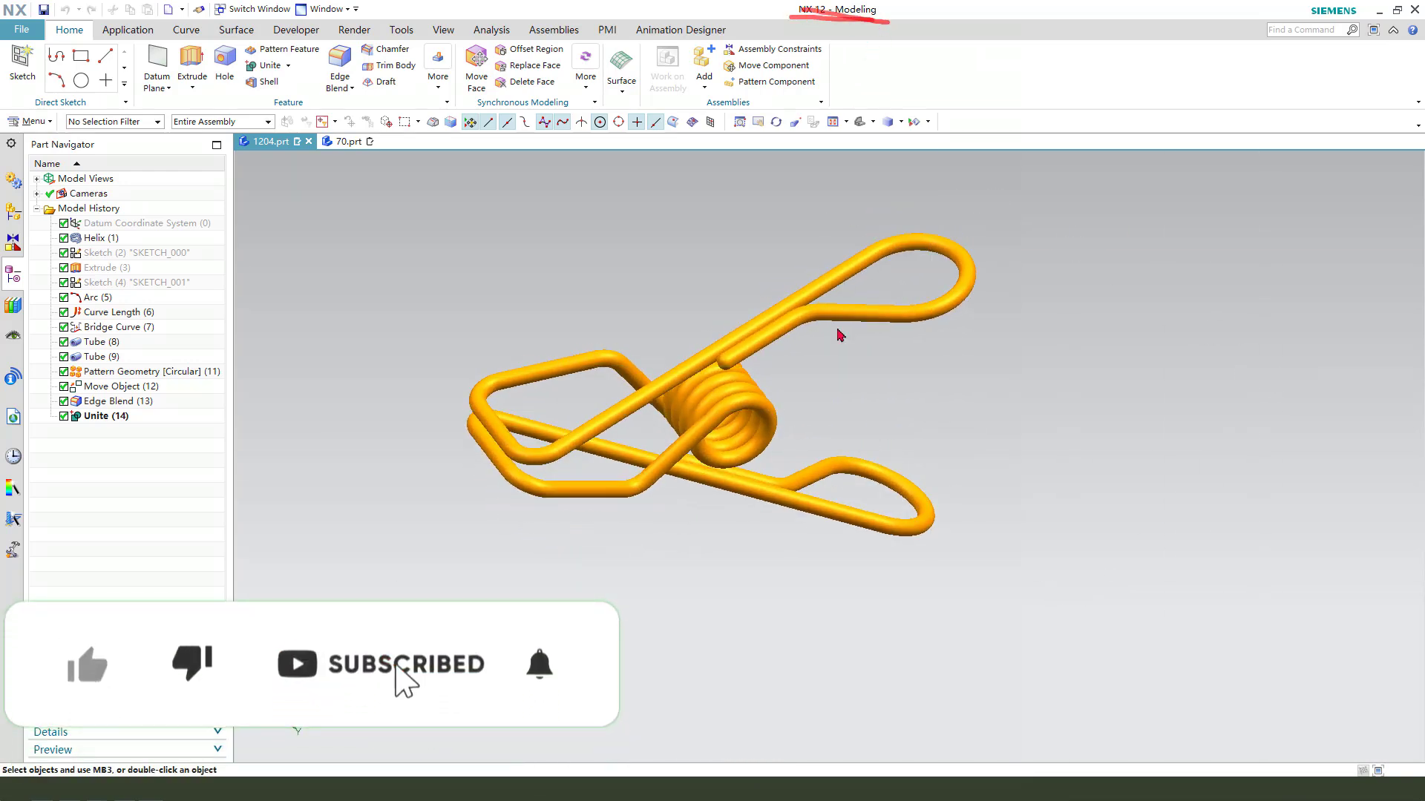
Switch to the 70.prt part, reorient its view, and start a new helix from the Curve tools.
middle_click_drag(837, 331, 843, 366)
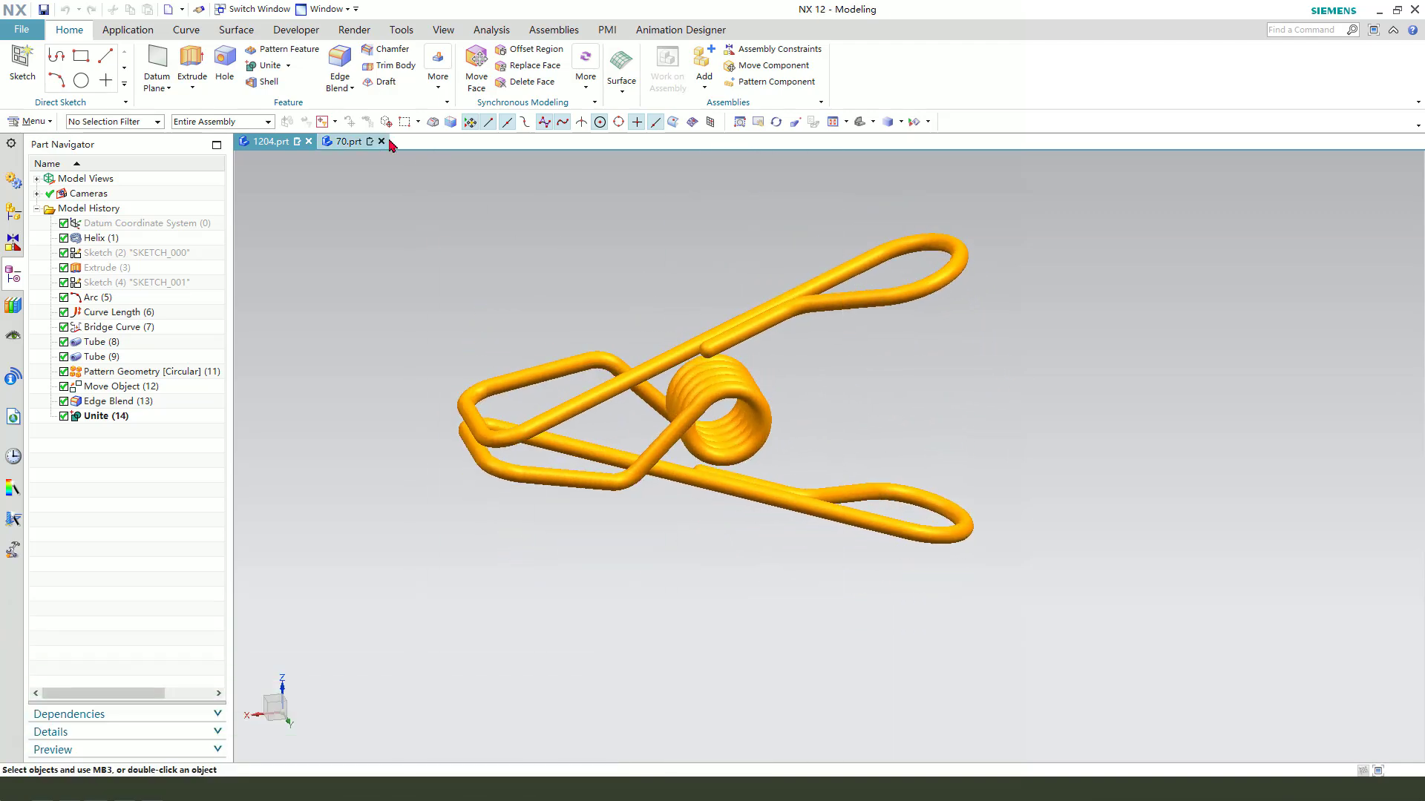
left_click(351, 142)
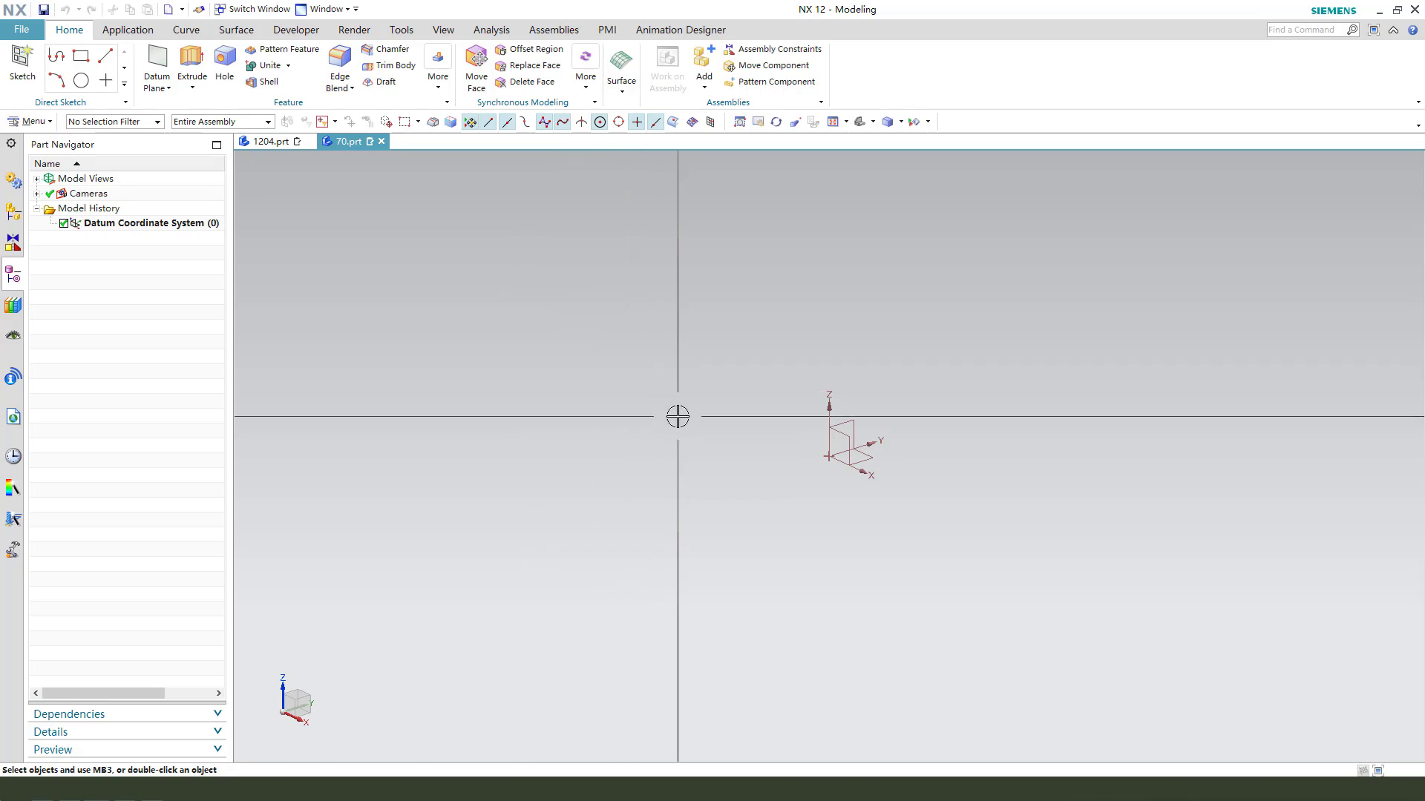
middle_click_drag(767, 384, 689, 282)
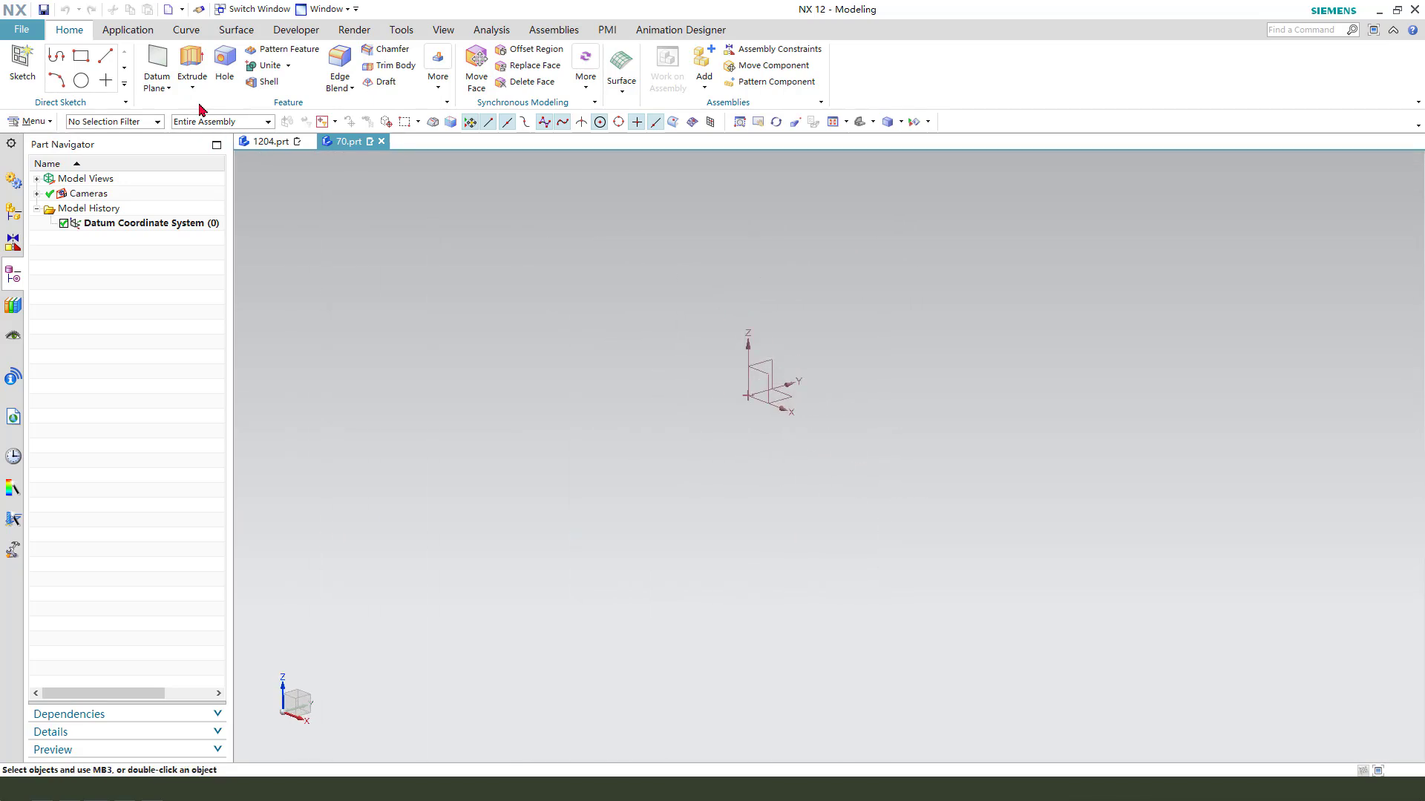
left_click(185, 31)
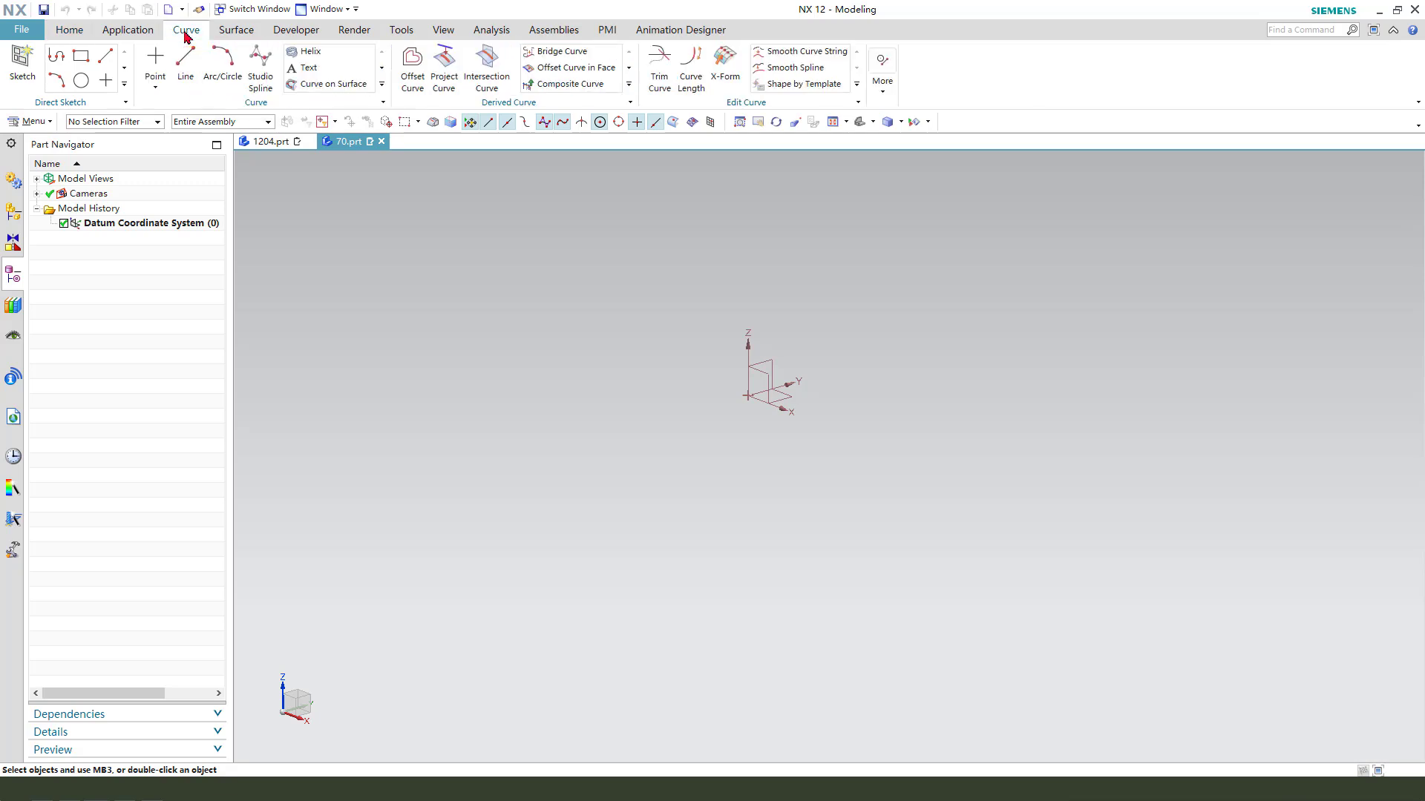
left_click(321, 57)
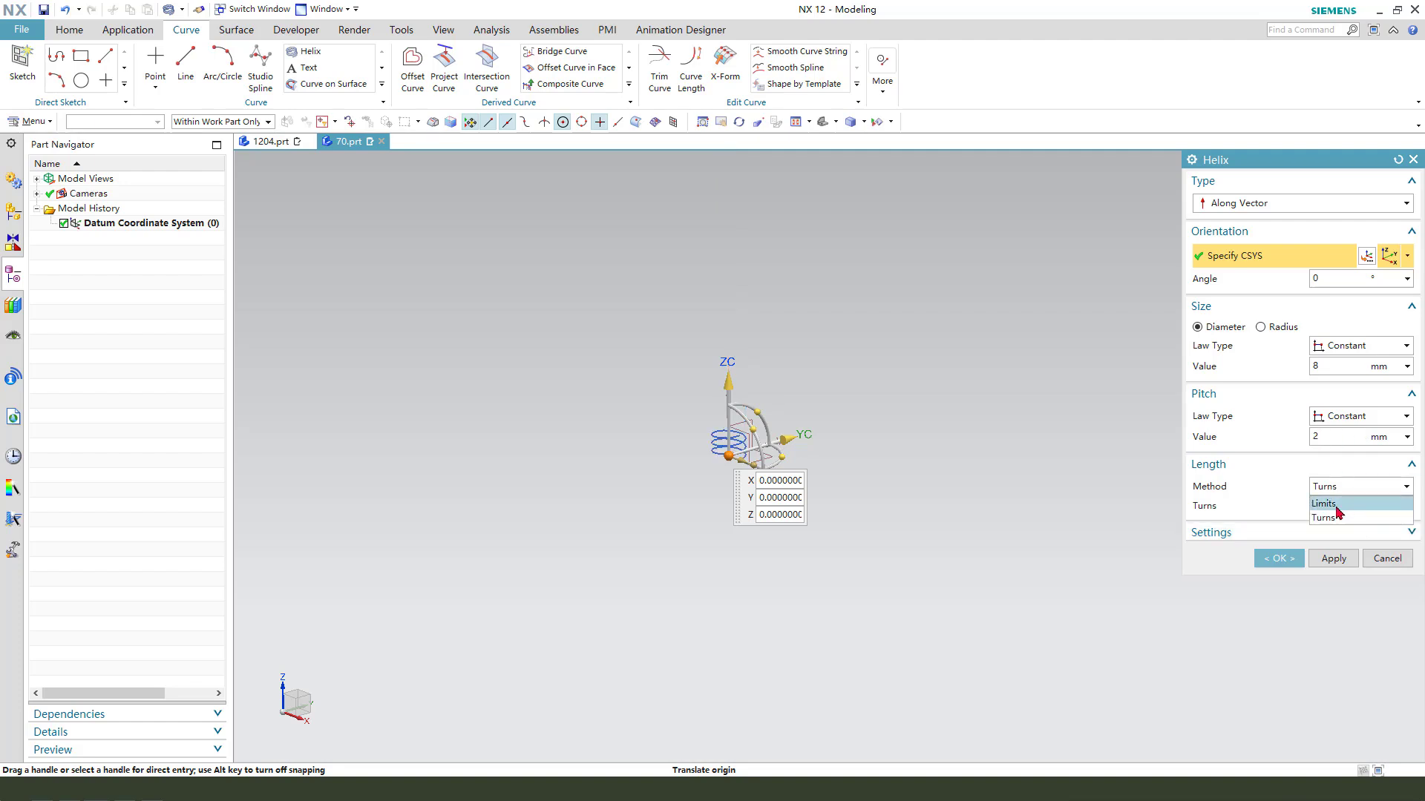
Set the helix length method to Limits with an end limit of 10 mm.
left_click(1338, 504)
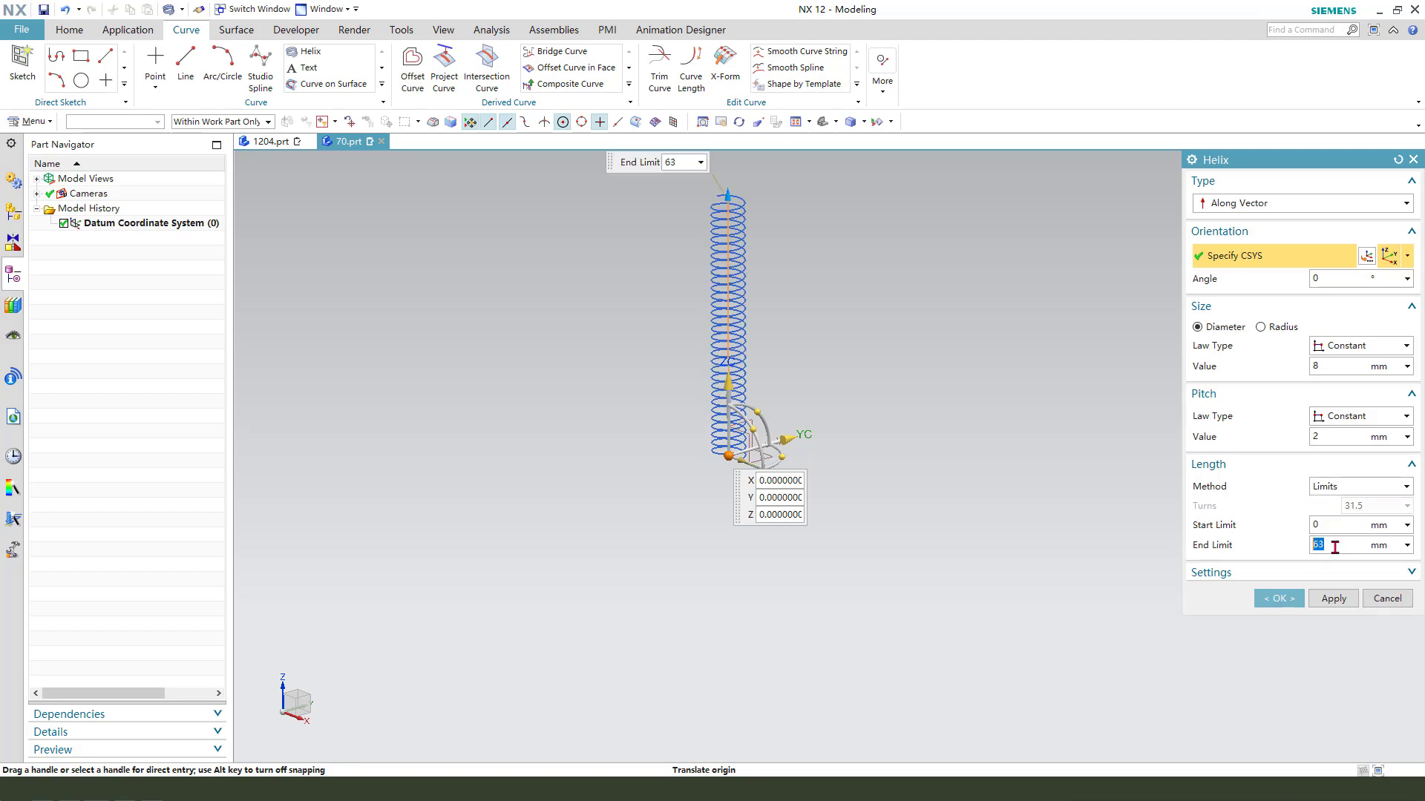
left_click(1361, 552)
type("10")
key("Return")
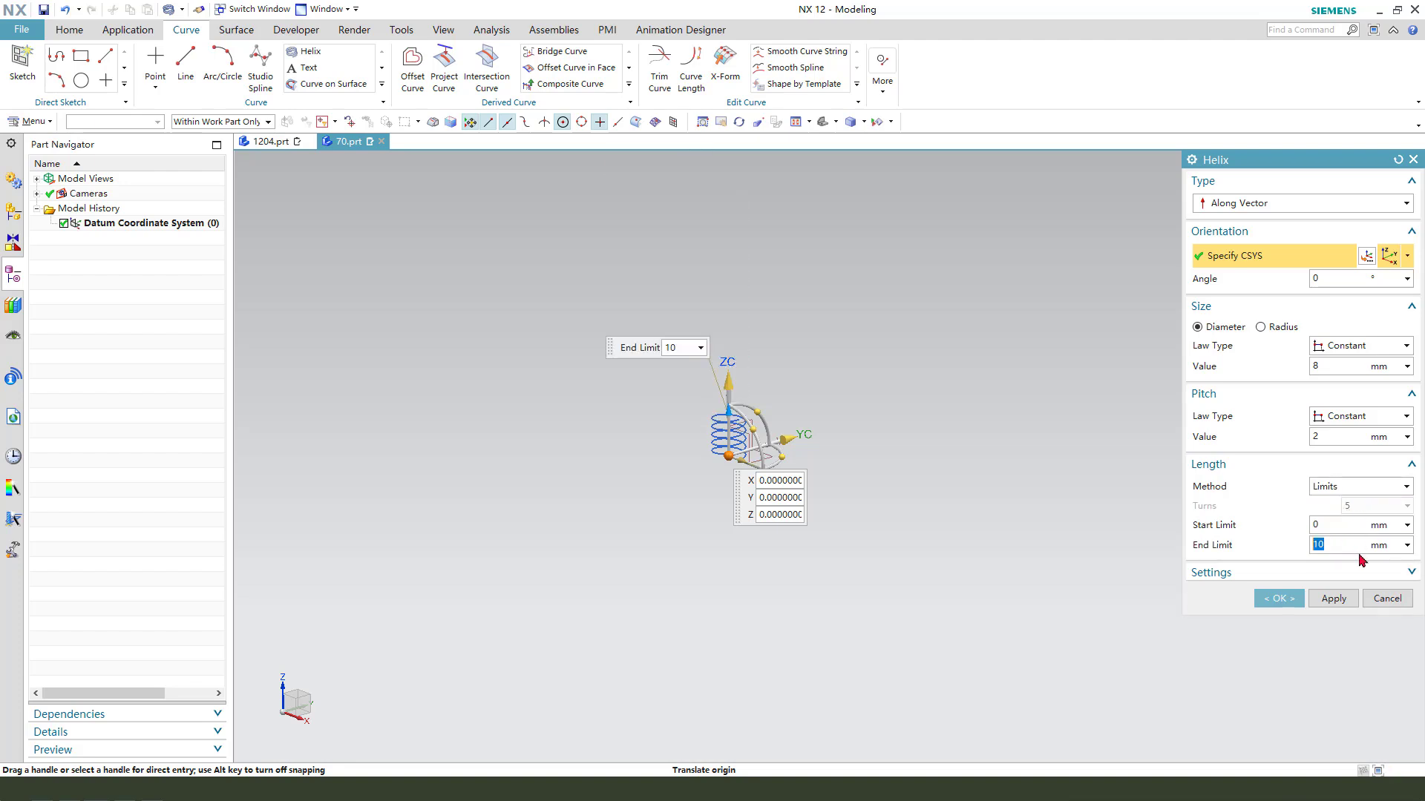
scroll(858, 475, "up", 2)
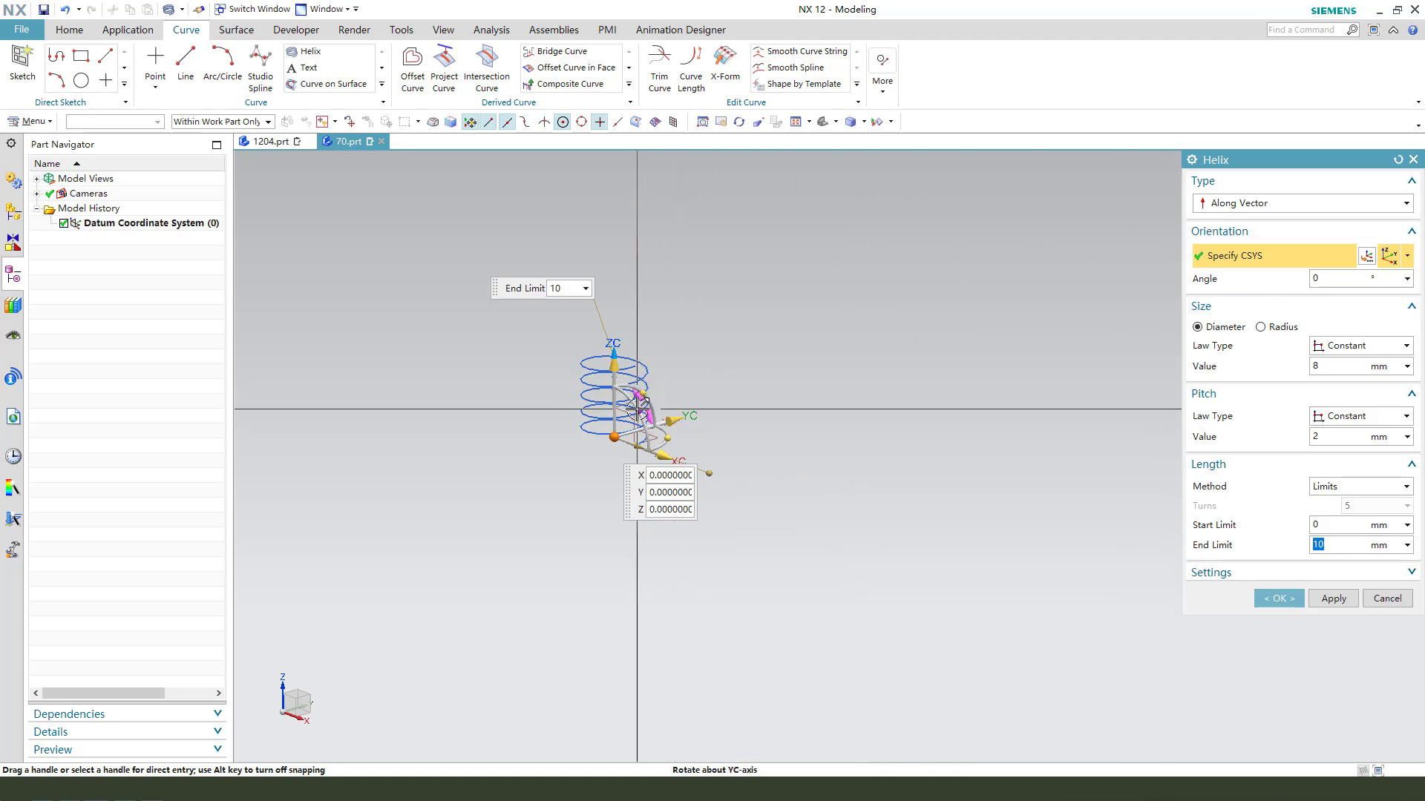
Rotate the helix about its YC axis so the axis lies horizontally.
left_click_drag(638, 409, 666, 469)
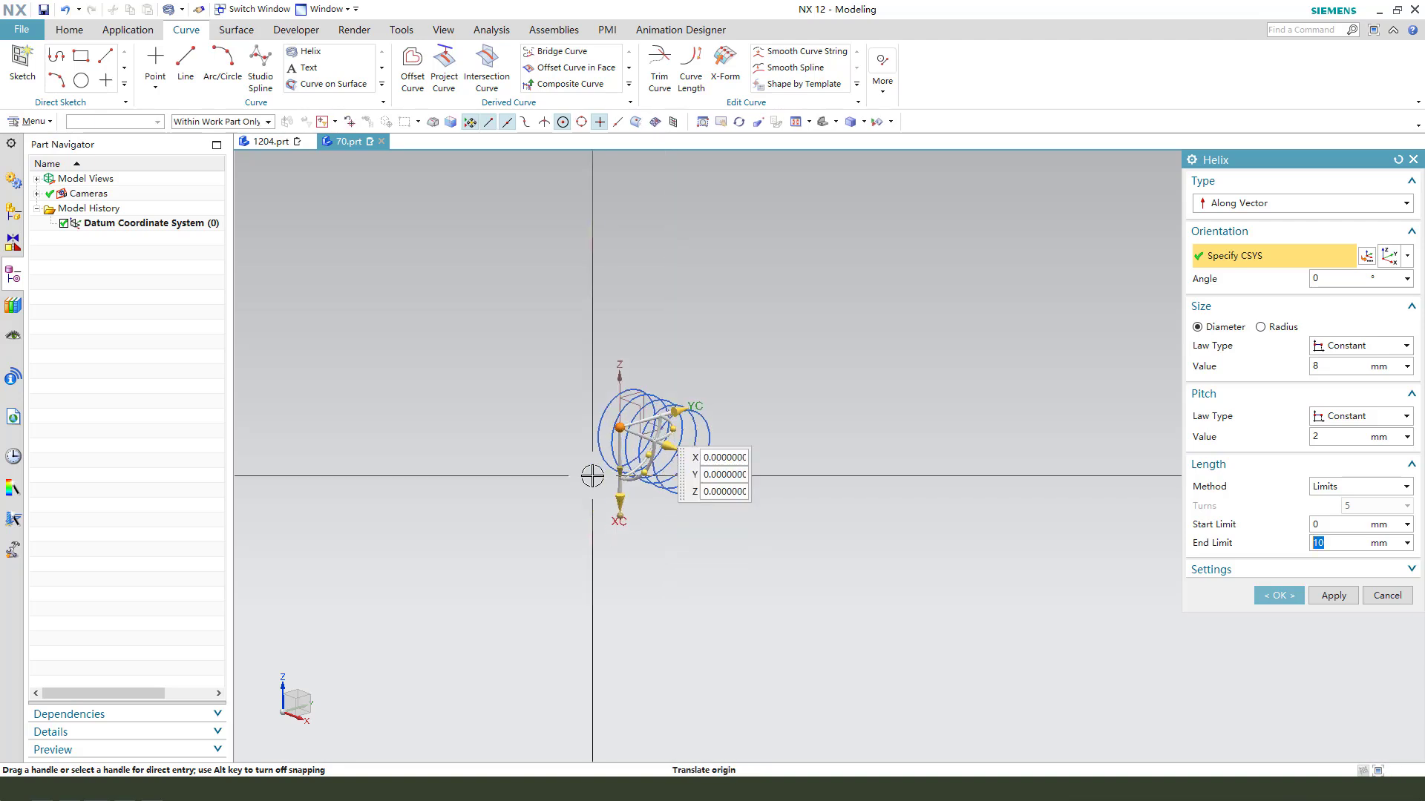
scroll(592, 473, "up", 2)
middle_click_drag(894, 531, 785, 487)
scroll(704, 448, "up", 3)
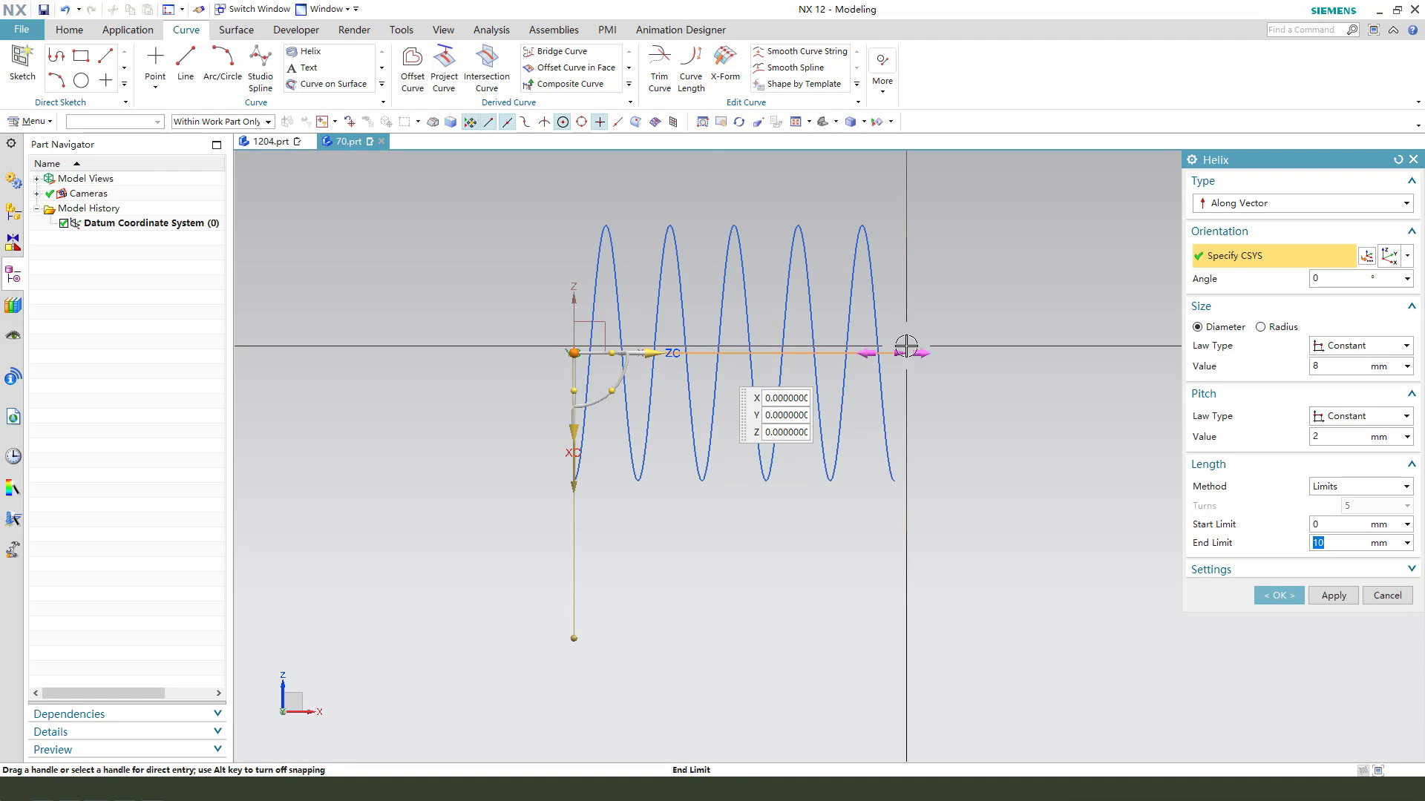
Shift the helix -5 mm along its ZC axis.
left_click(652, 353)
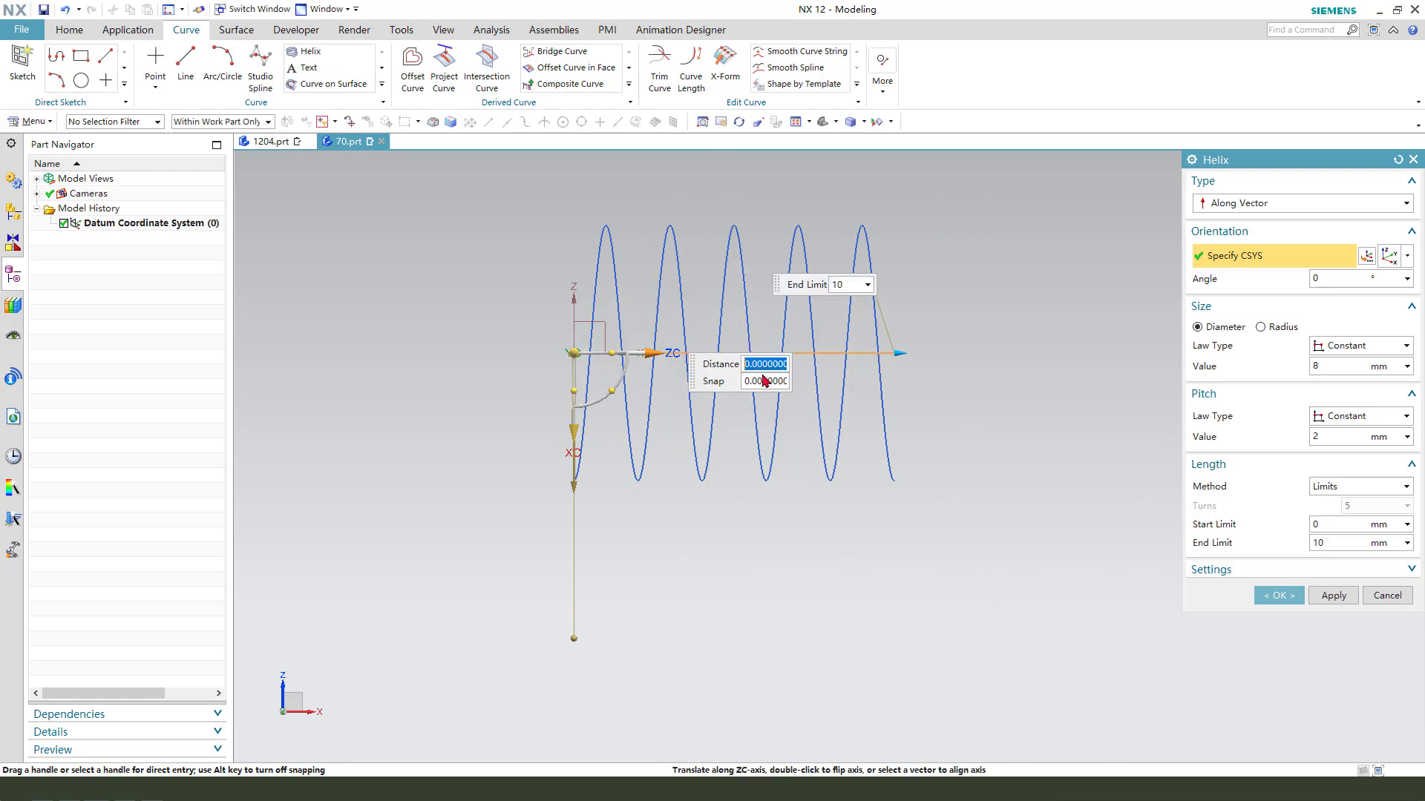
key("Return")
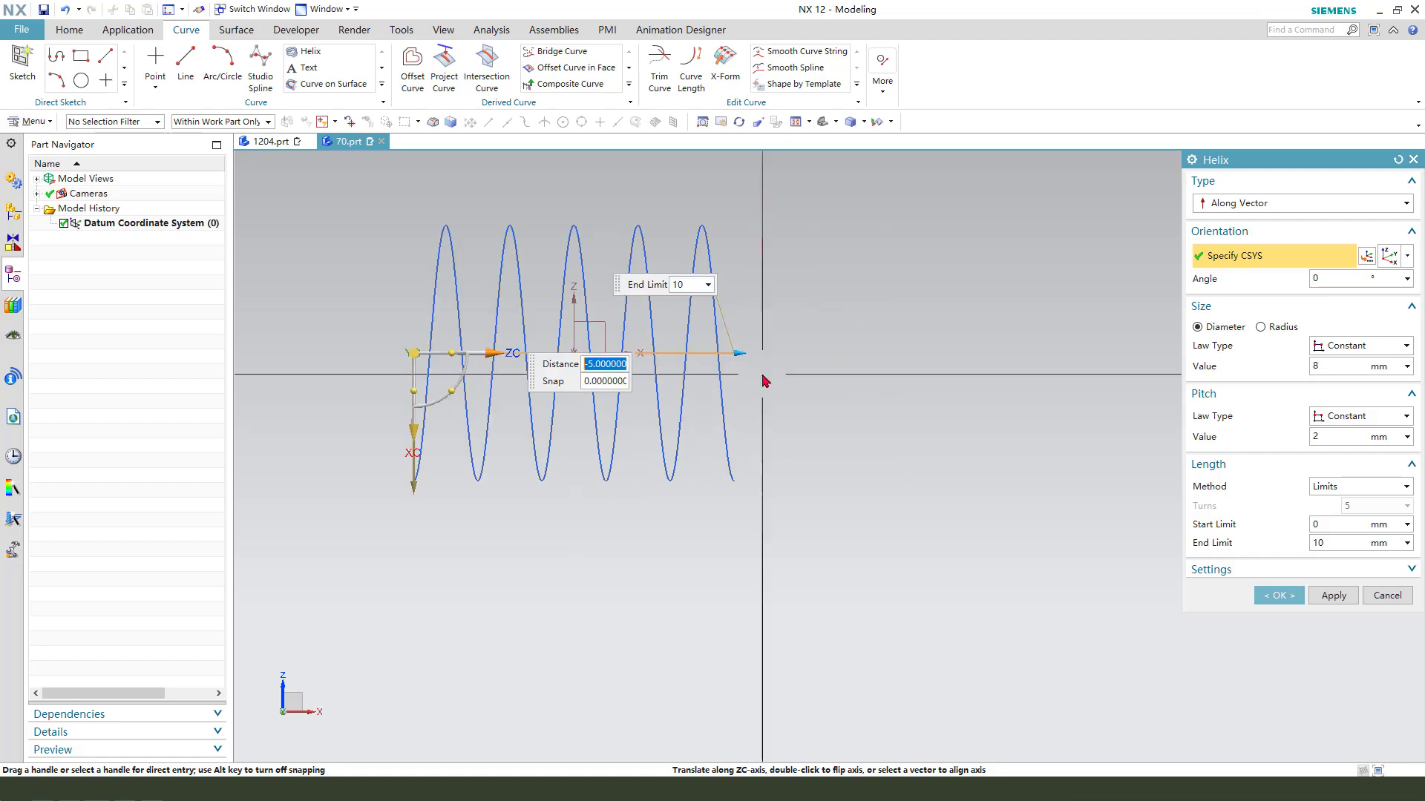
scroll(813, 371, "down", 1)
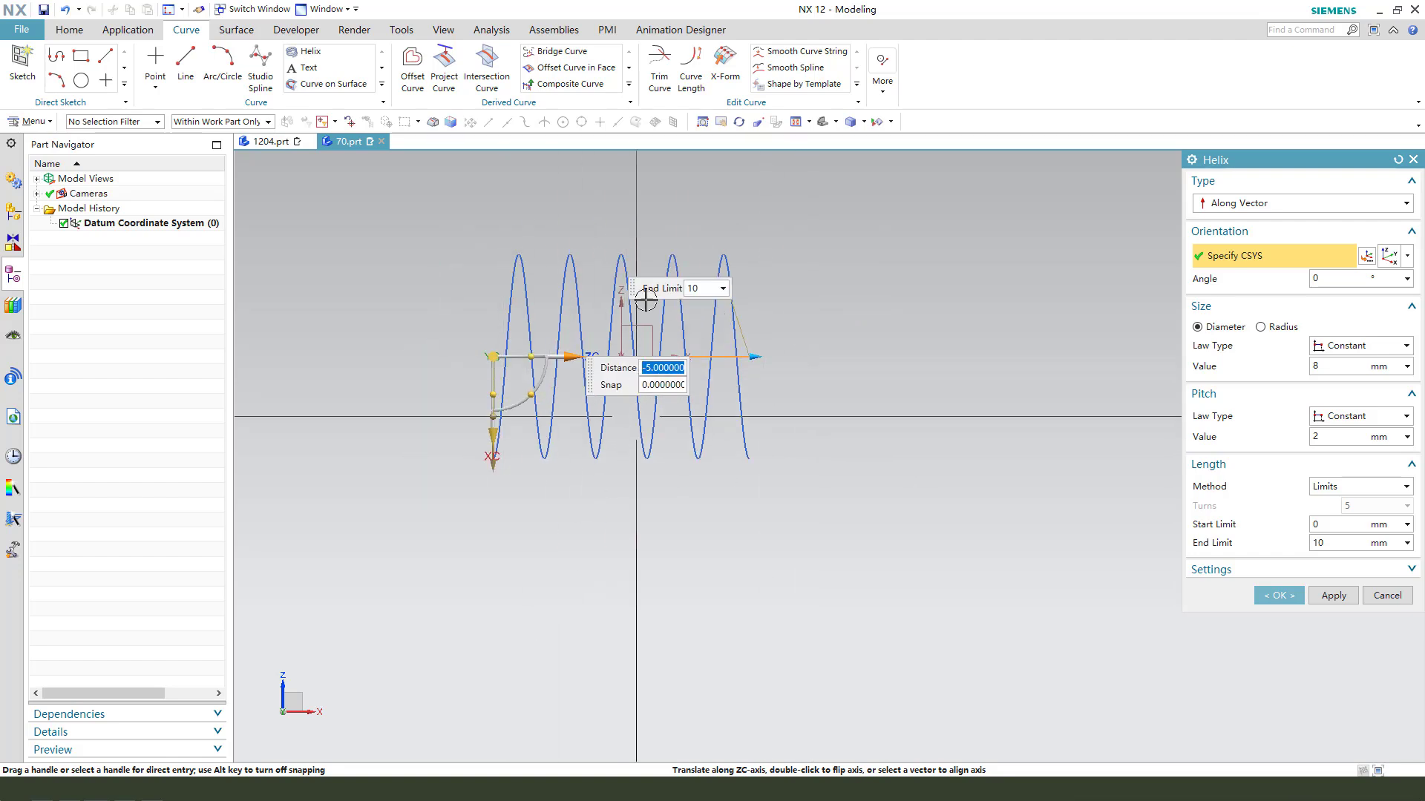
Set the helix angle to -45°, check it from several views, and create it.
left_click(1330, 283)
middle_click_drag(801, 451, 854, 390)
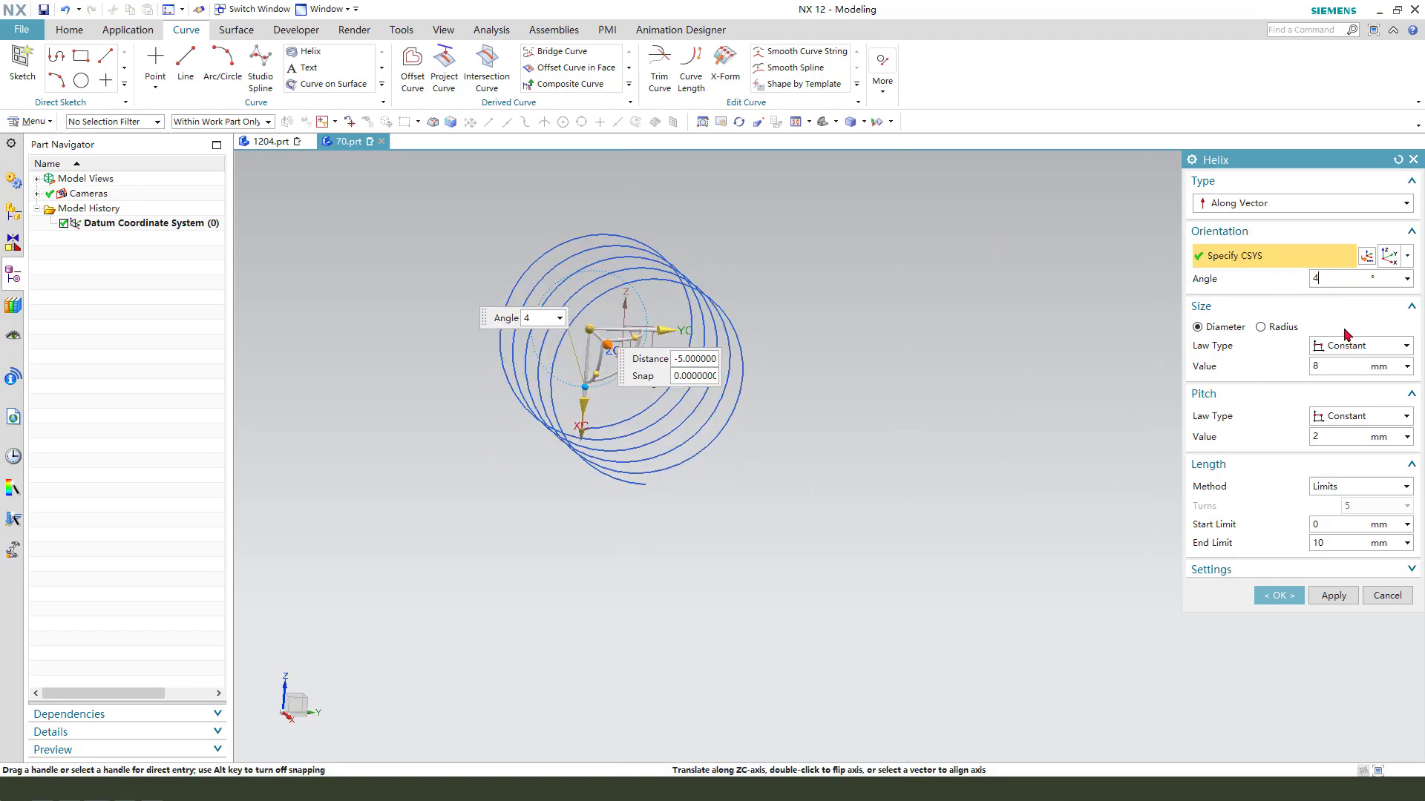
middle_click_drag(894, 449, 799, 440)
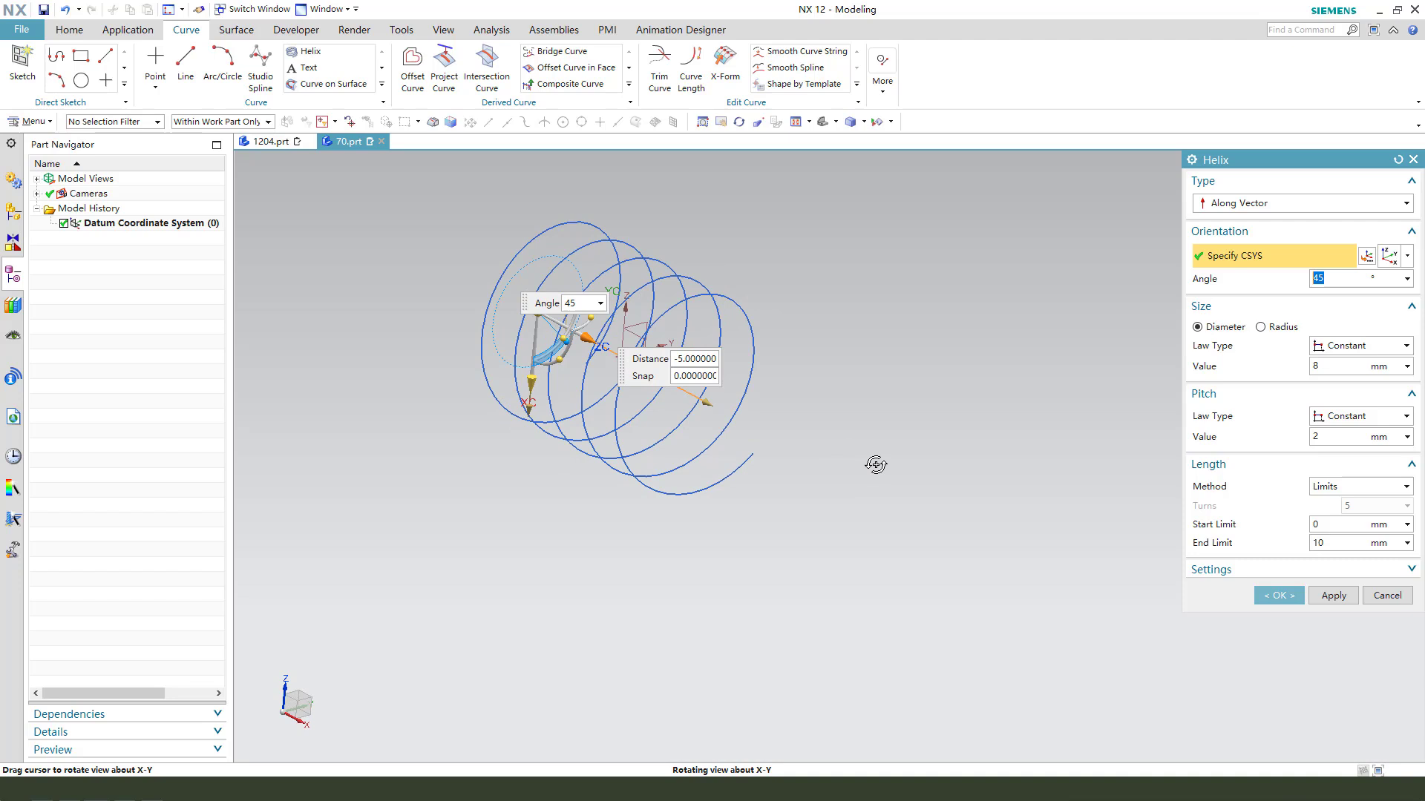
middle_click_drag(841, 458, 854, 449)
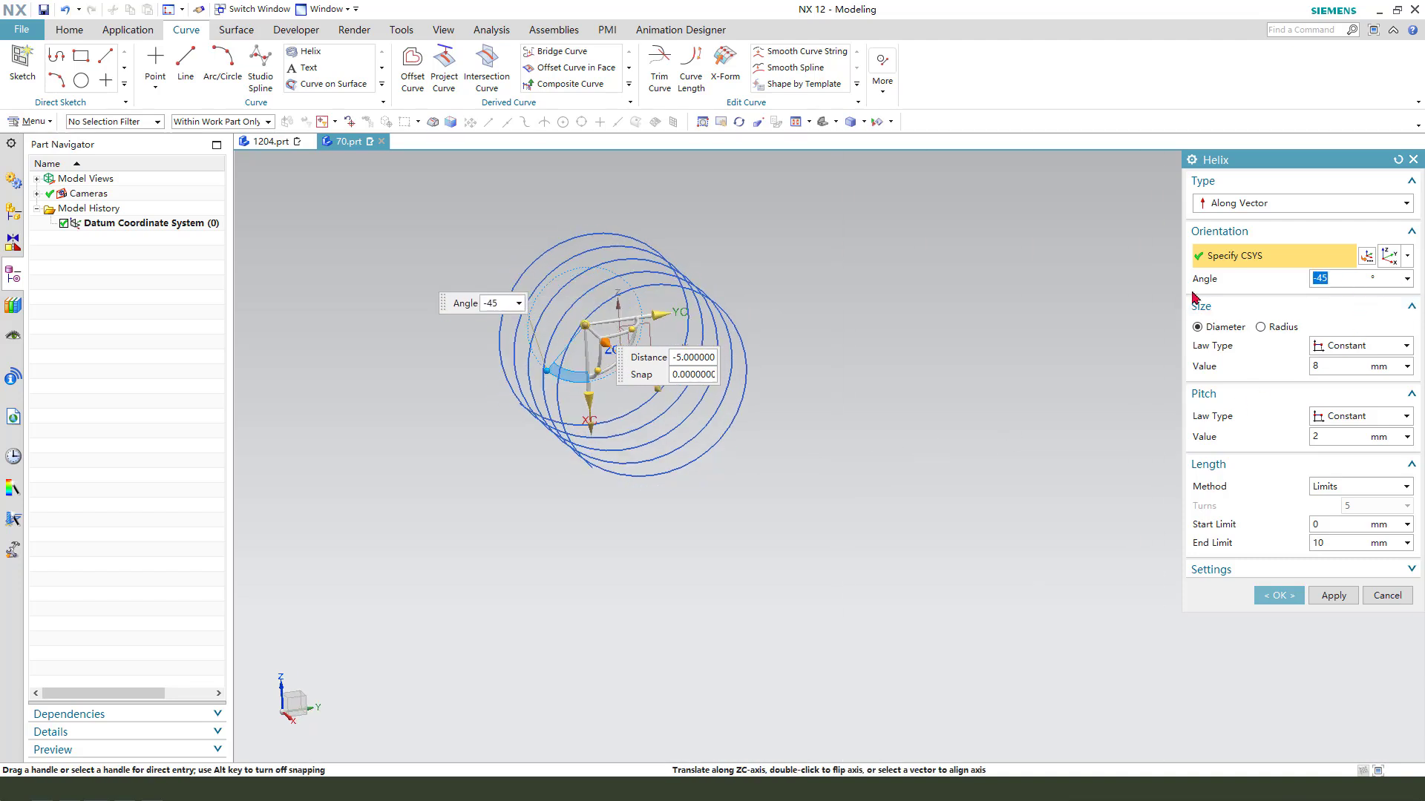
middle_click_drag(697, 531, 730, 508)
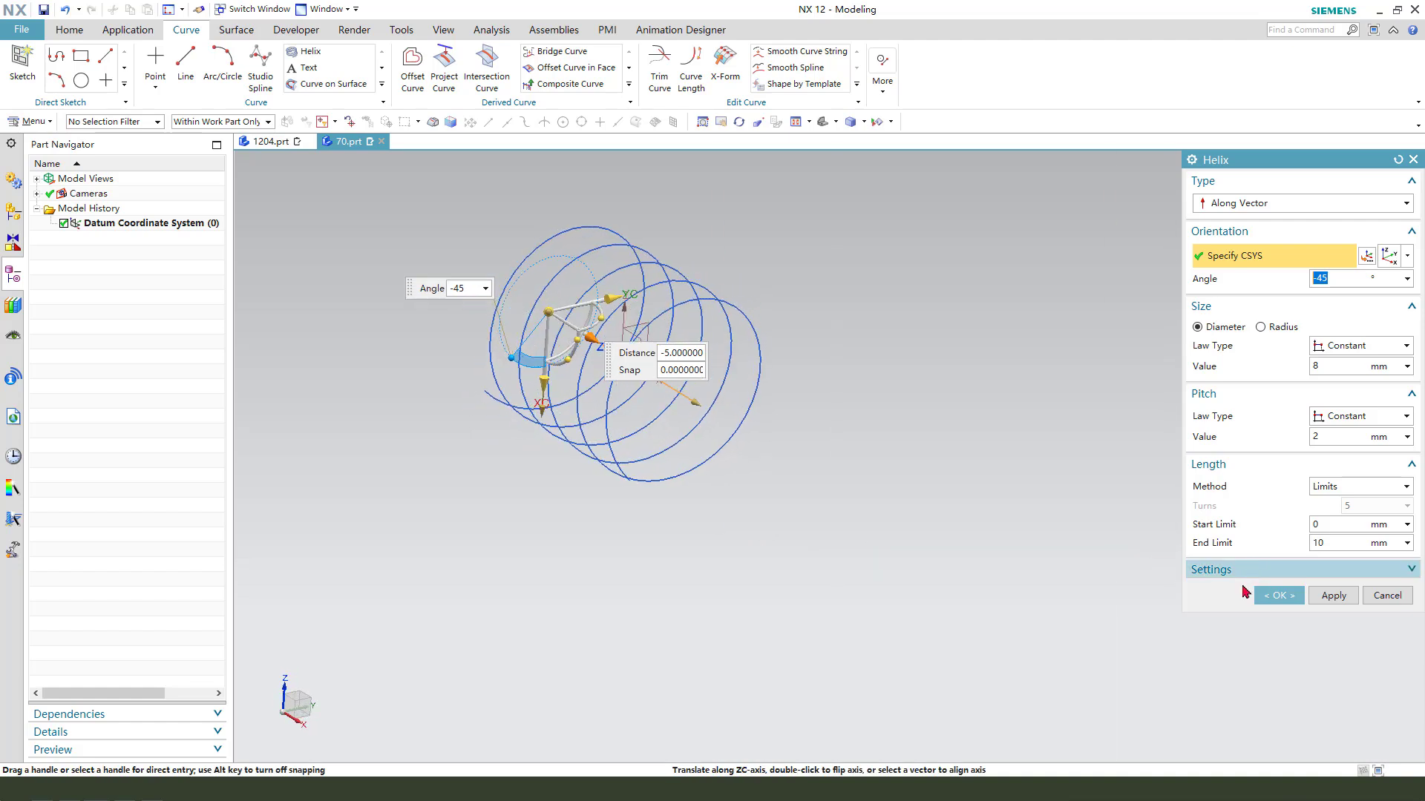
left_click(1277, 595)
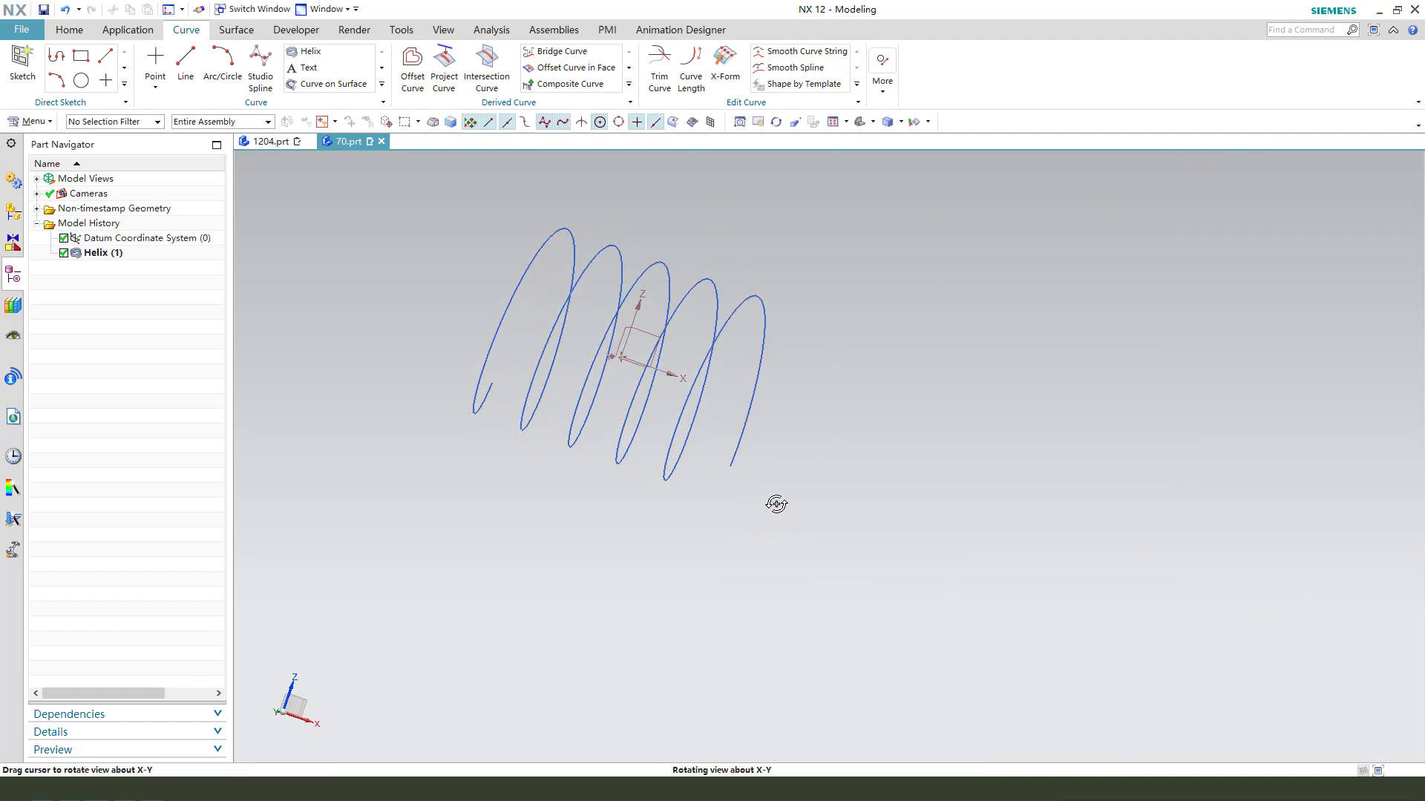
Create an inferred datum plane through the helix and the datum YZ plane, enlarged for visibility.
left_click_drag(776, 505, 776, 560)
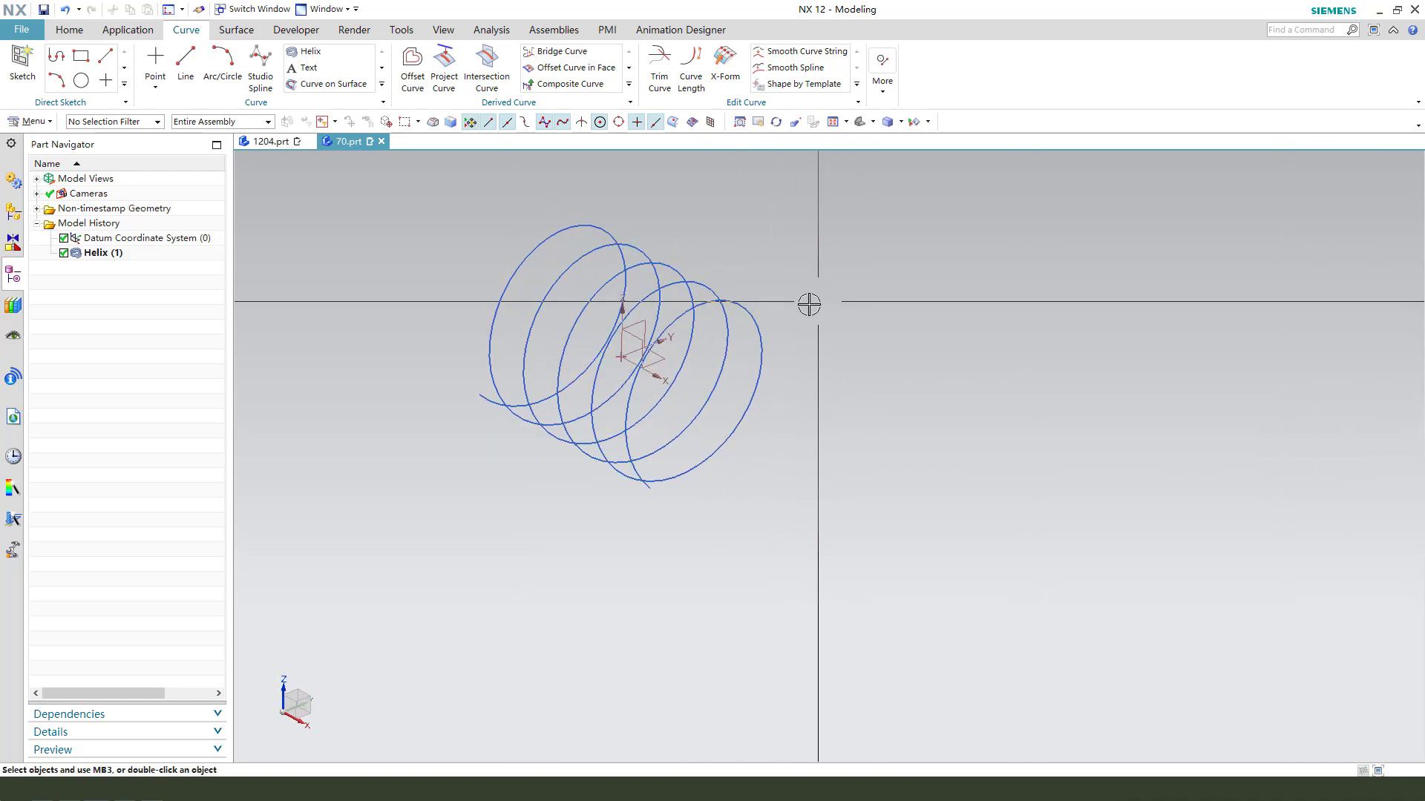
mouse_move(808, 302)
middle_mouse_down()
mouse_move(438, 388)
mouse_move(474, 397)
mouse_move(416, 356)
middle_mouse_up()
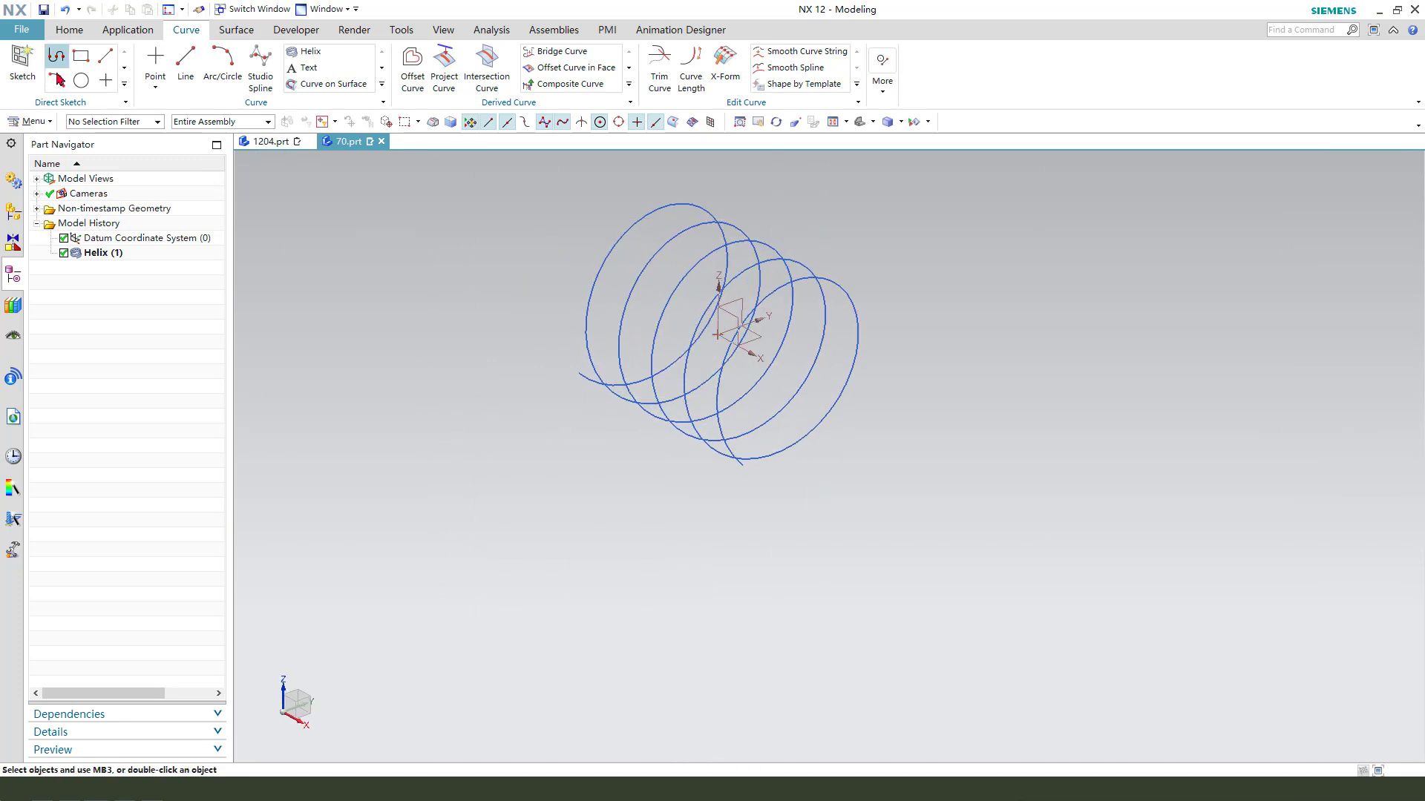
left_click(71, 35)
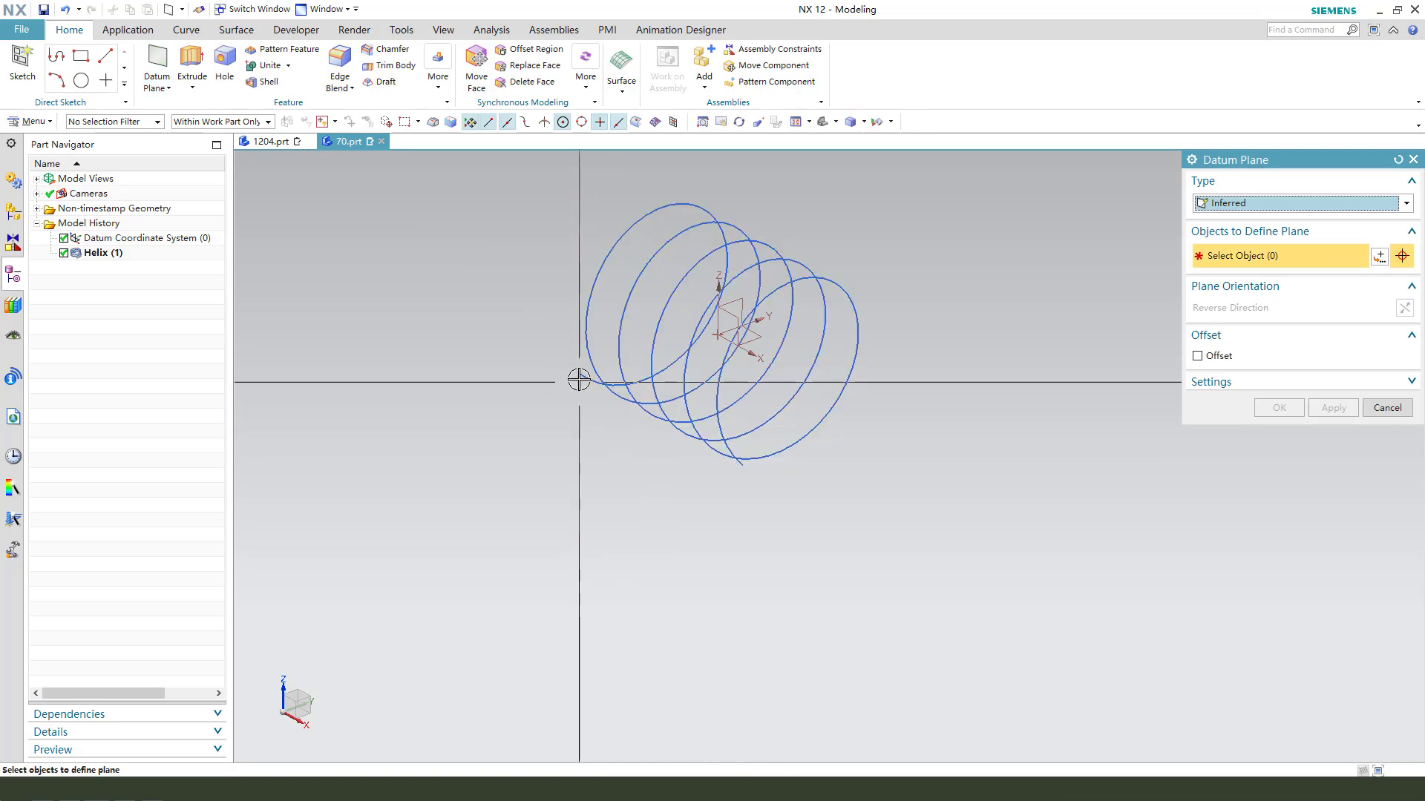
left_click(725, 404)
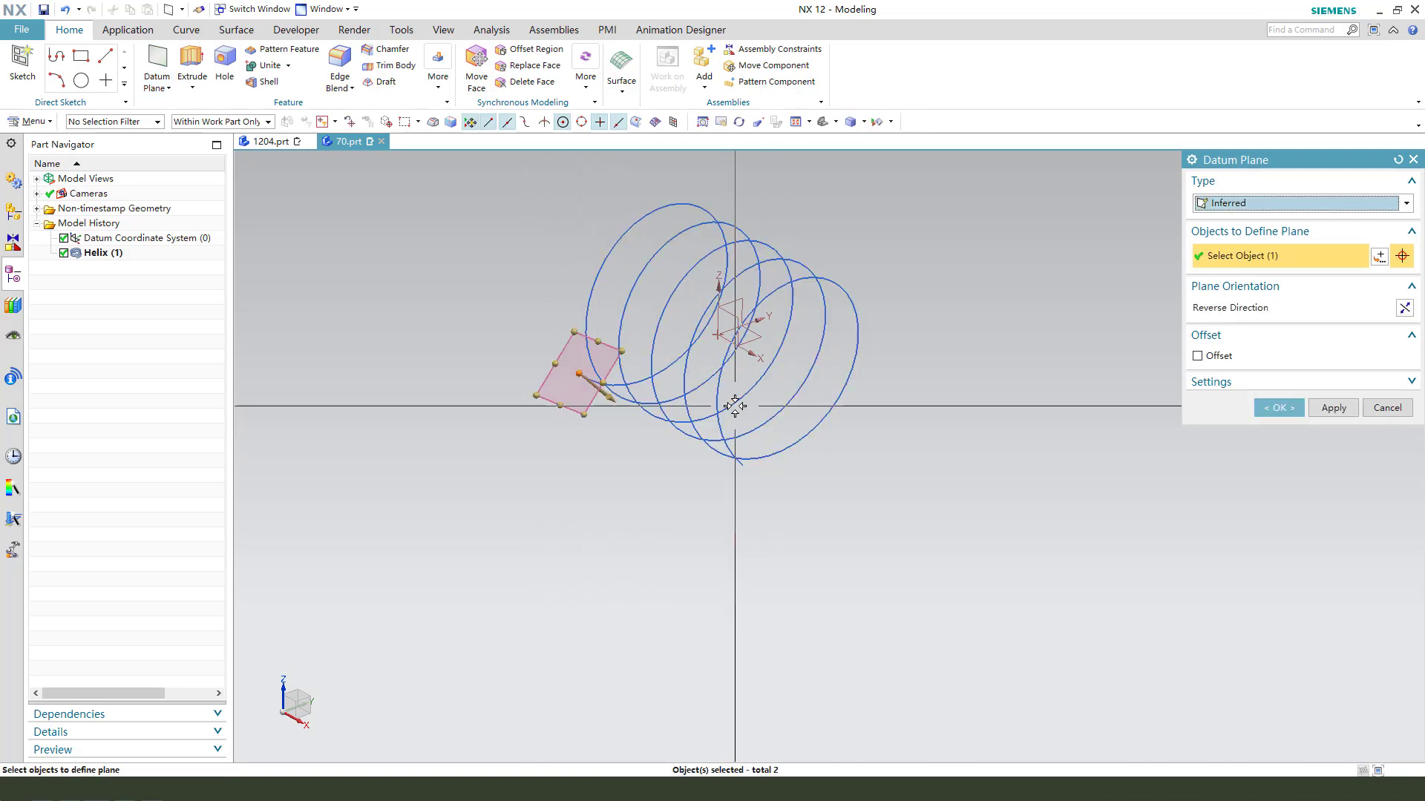
left_click(730, 306)
left_click_drag(576, 309, 433, 261)
left_click_drag(461, 412, 404, 547)
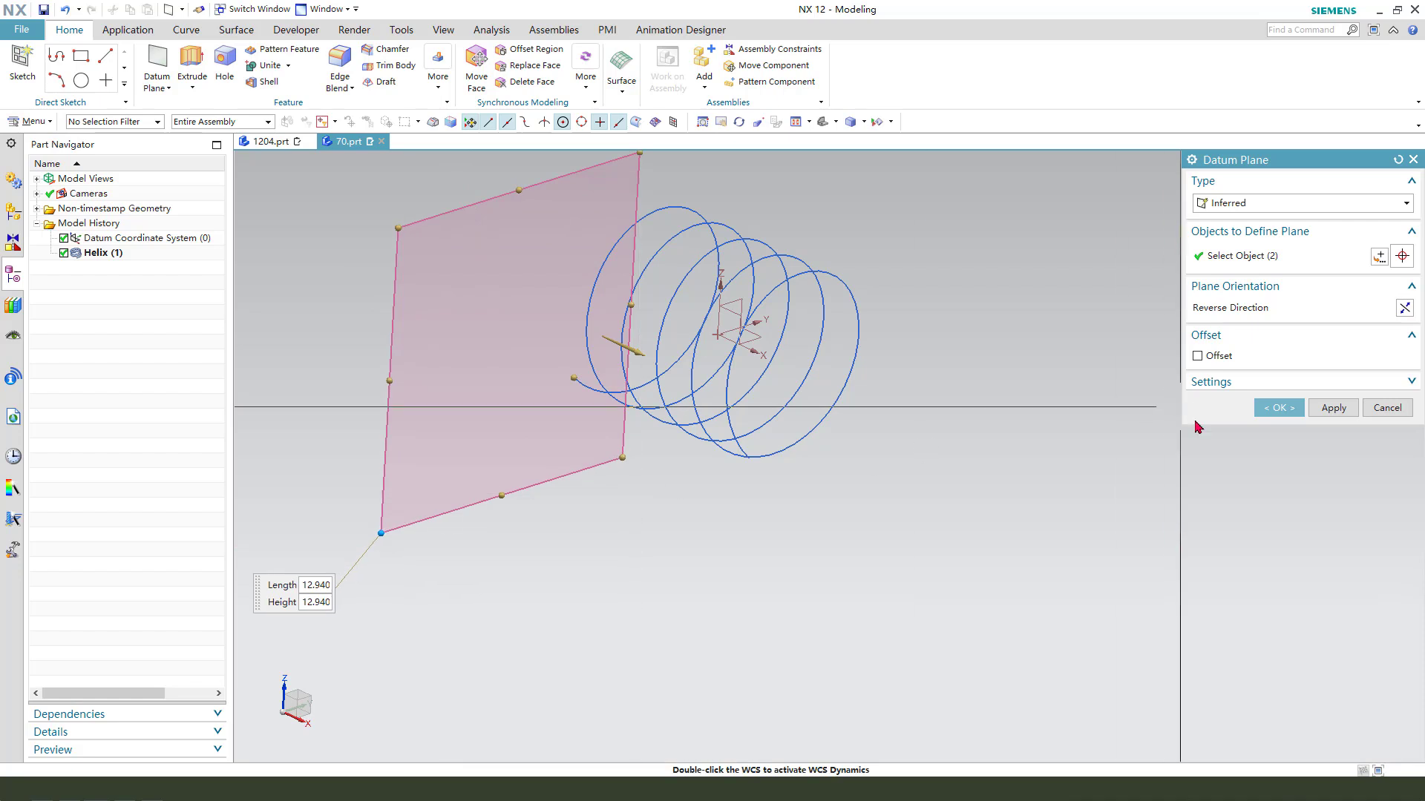
left_click(1278, 408)
middle_click_drag(946, 426, 898, 433)
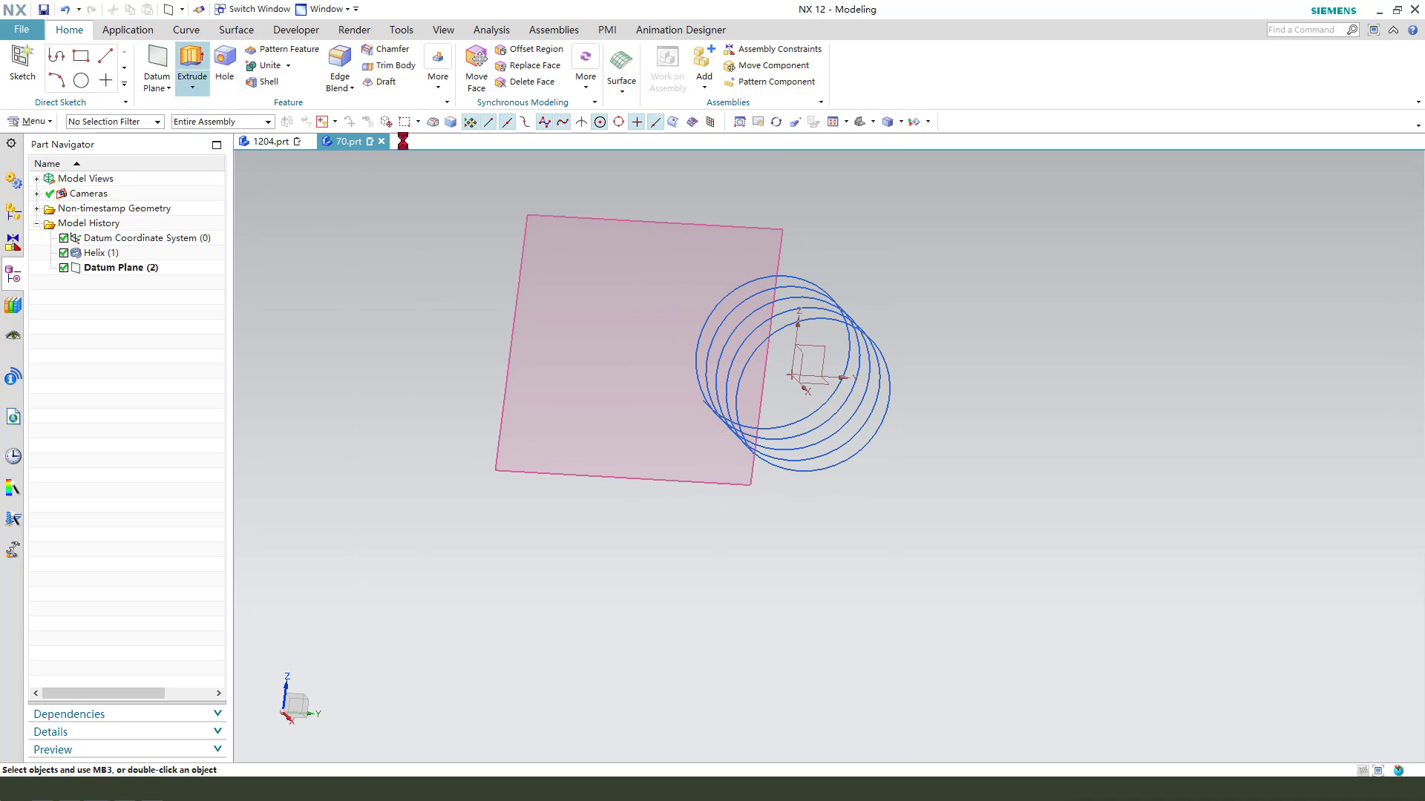
Start an extrusion section sketch on the new datum plane.
left_click(652, 222)
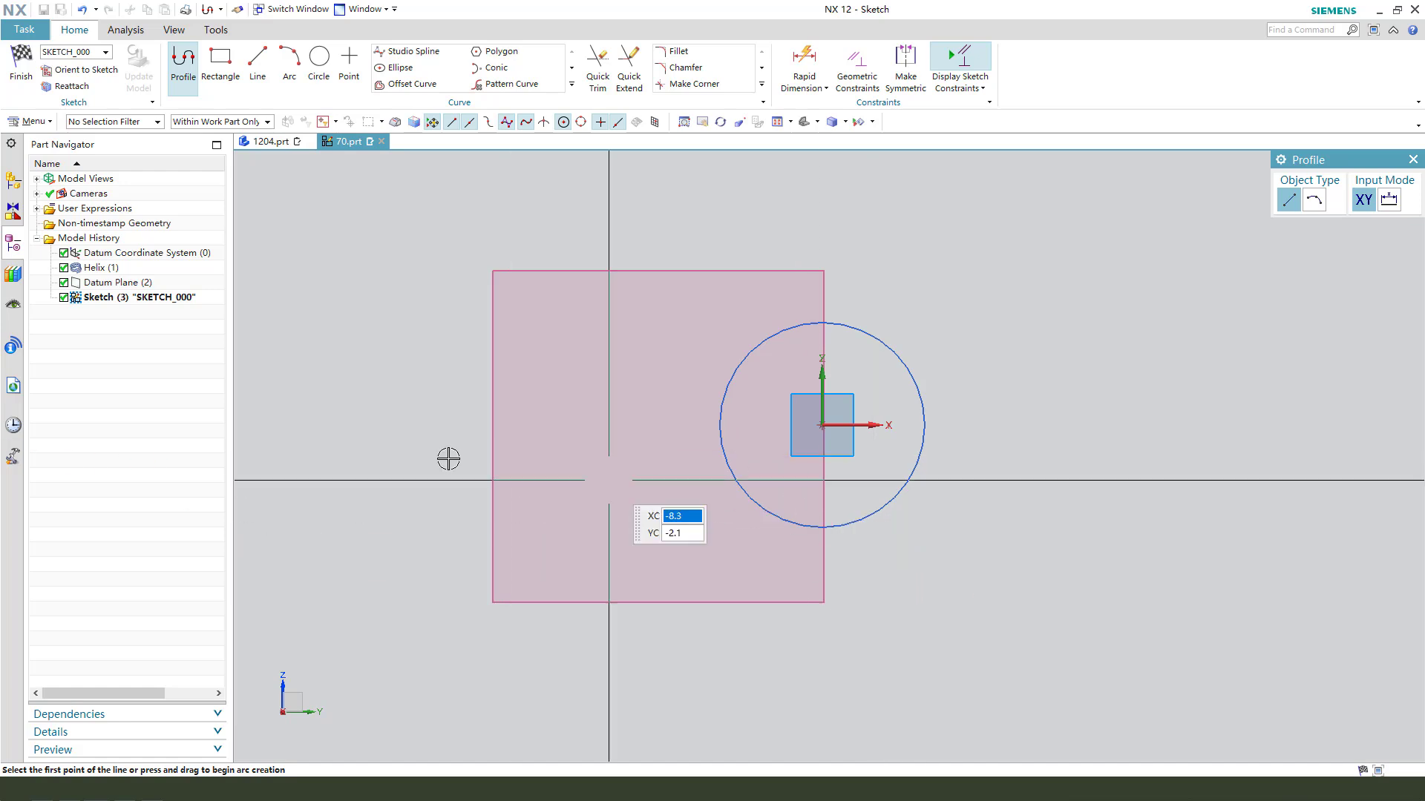
scroll(800, 478, "up", 4)
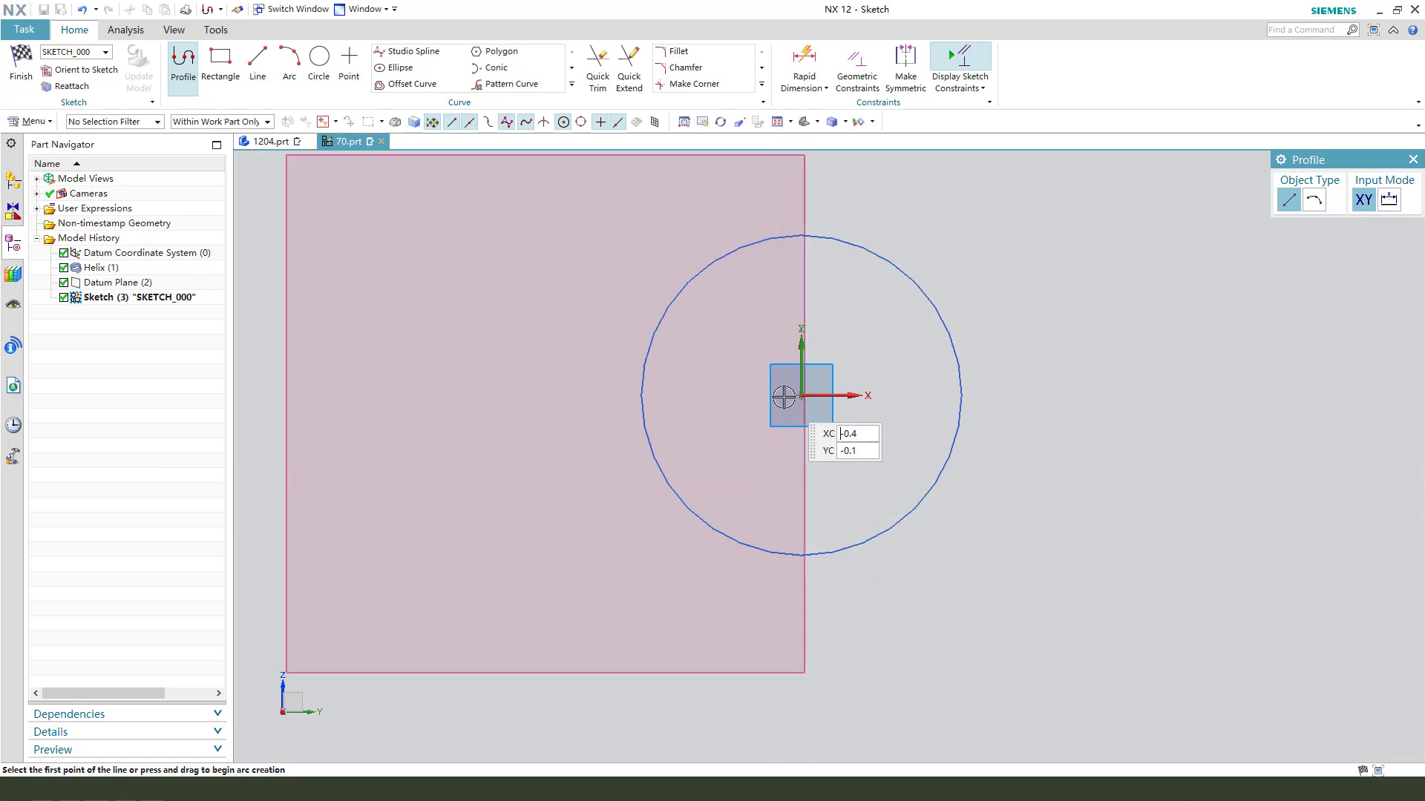
scroll(784, 398, "down", 2)
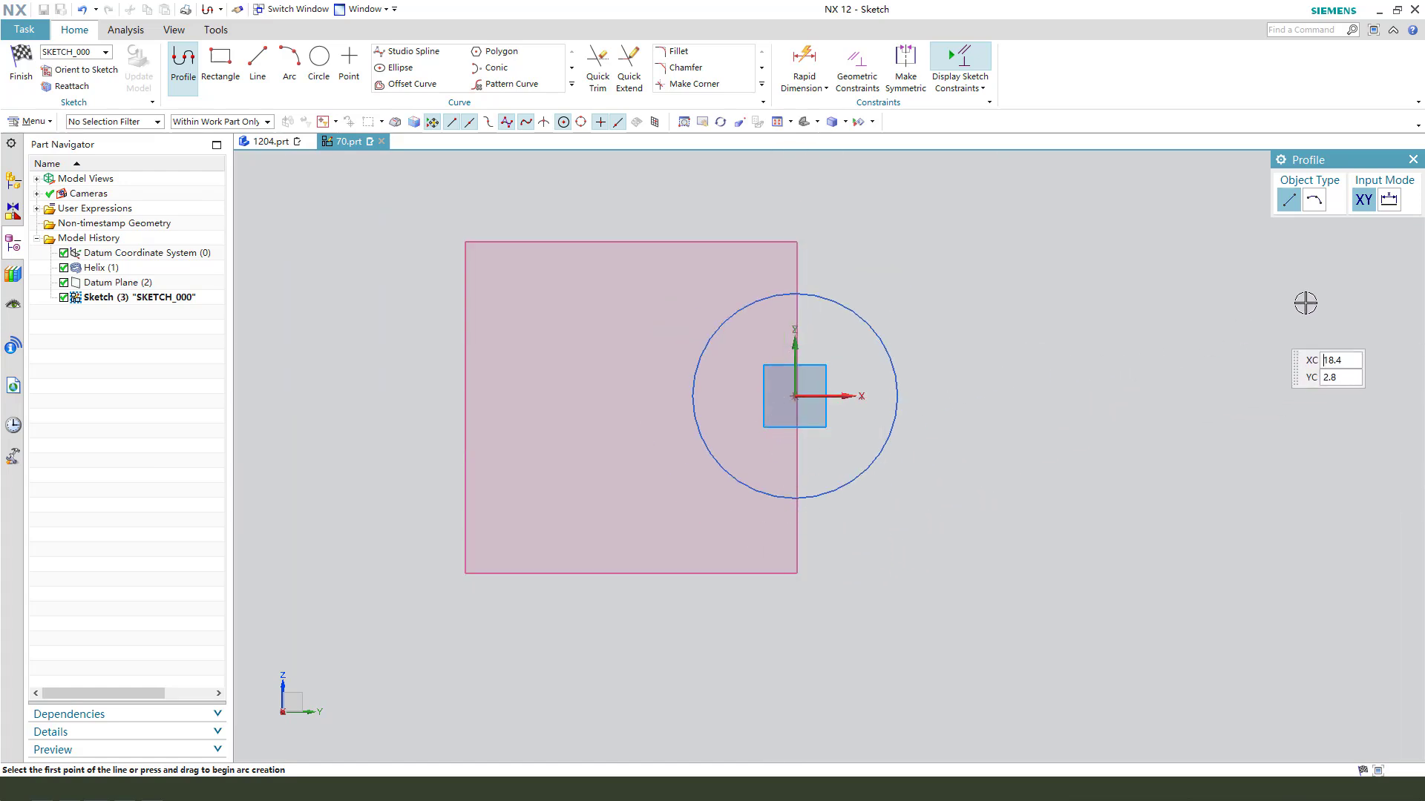
left_click(1414, 161)
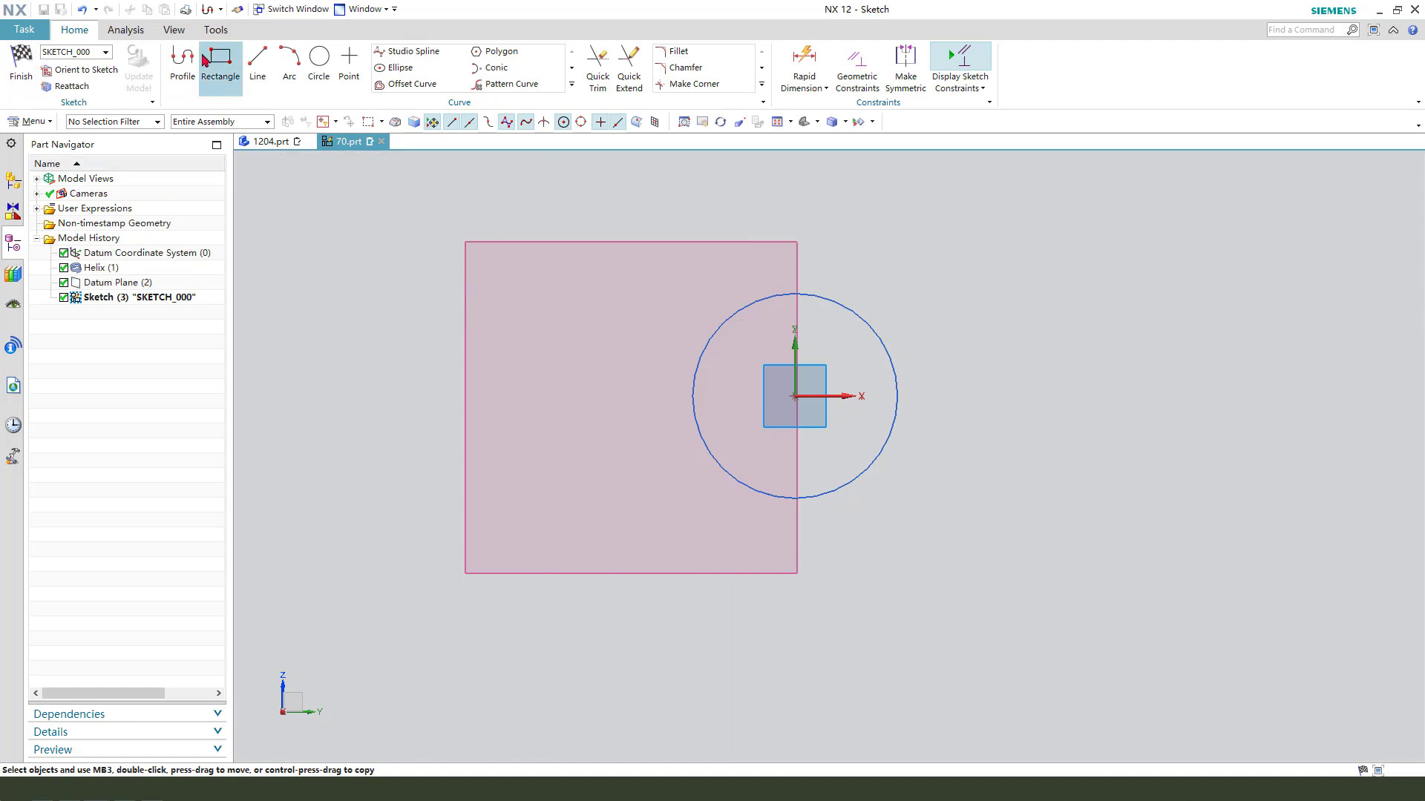
mouse_move(683, 483)
middle_mouse_down()
mouse_move(710, 490)
mouse_move(698, 490)
middle_mouse_up()
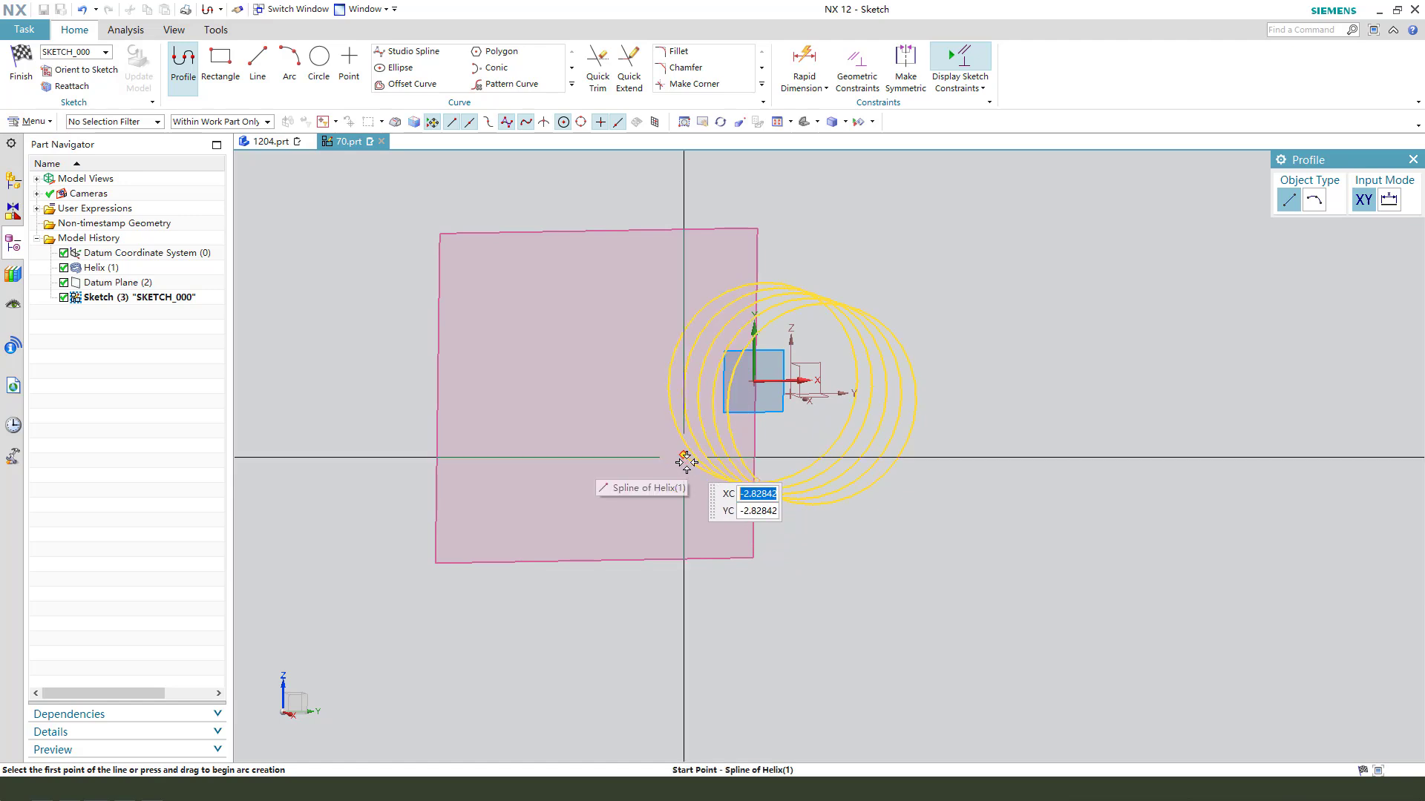
Draw a line from the helix start point, then a 7.8 mm line at angle 193°.
left_click(682, 458)
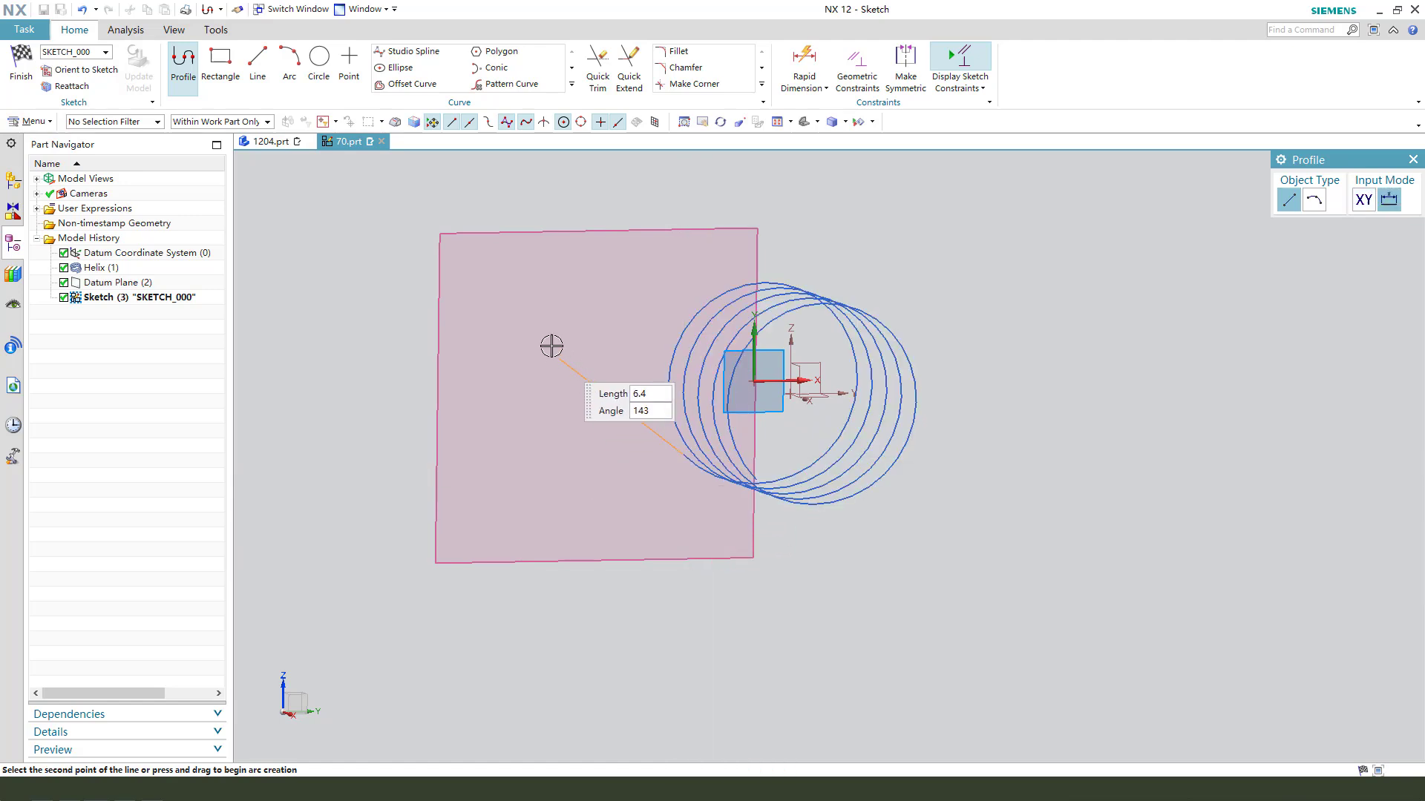
key("F8")
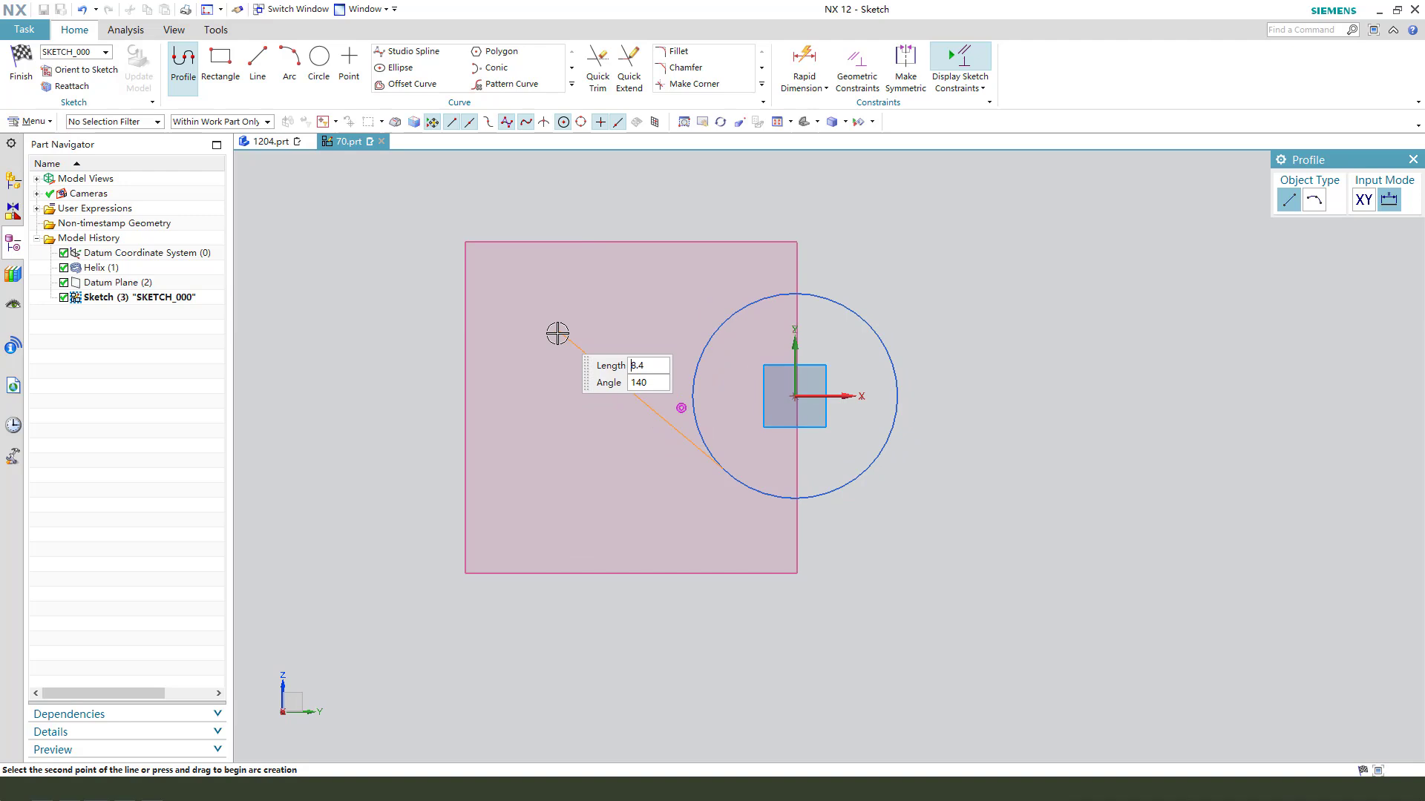
key("Return")
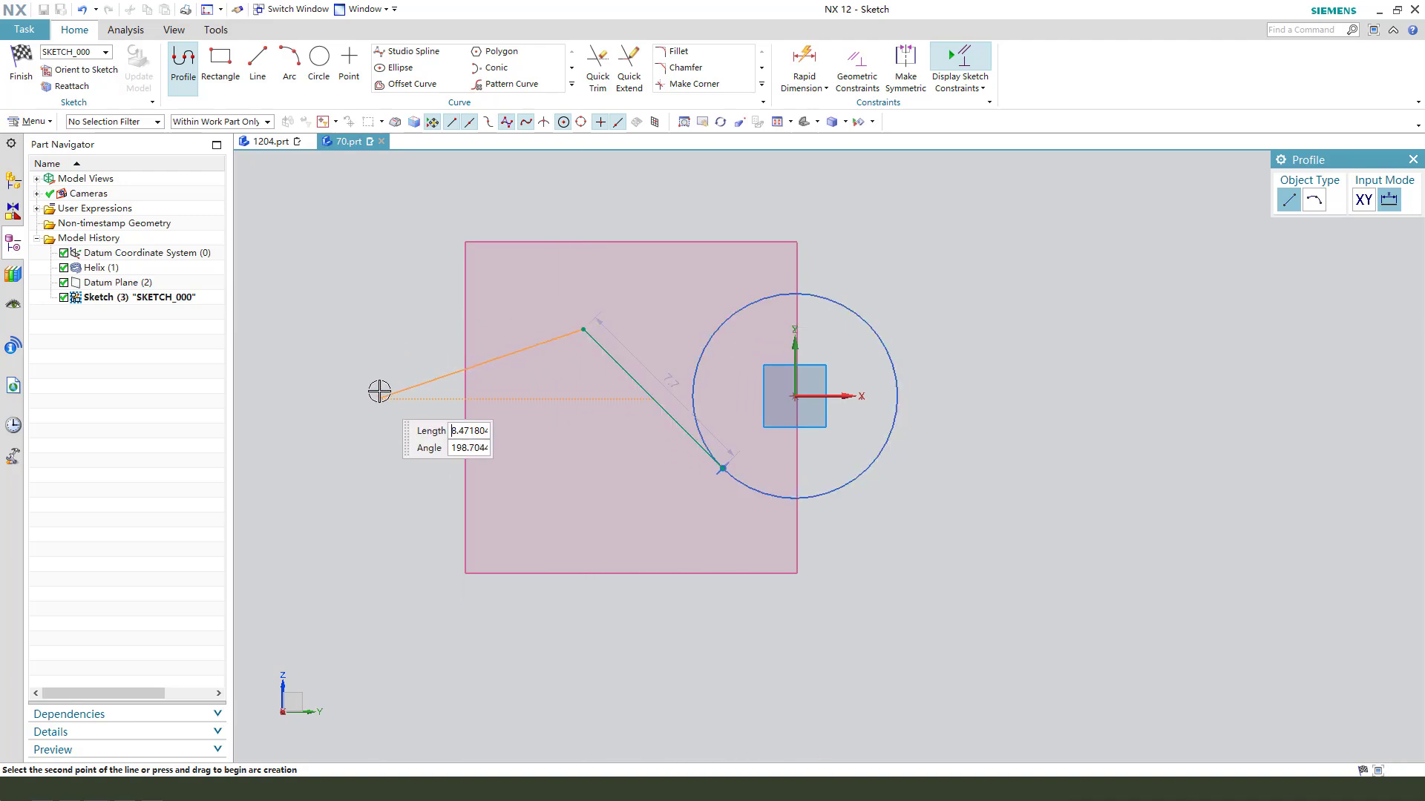
type("7.8")
key("Tab")
type("193")
key("Return")
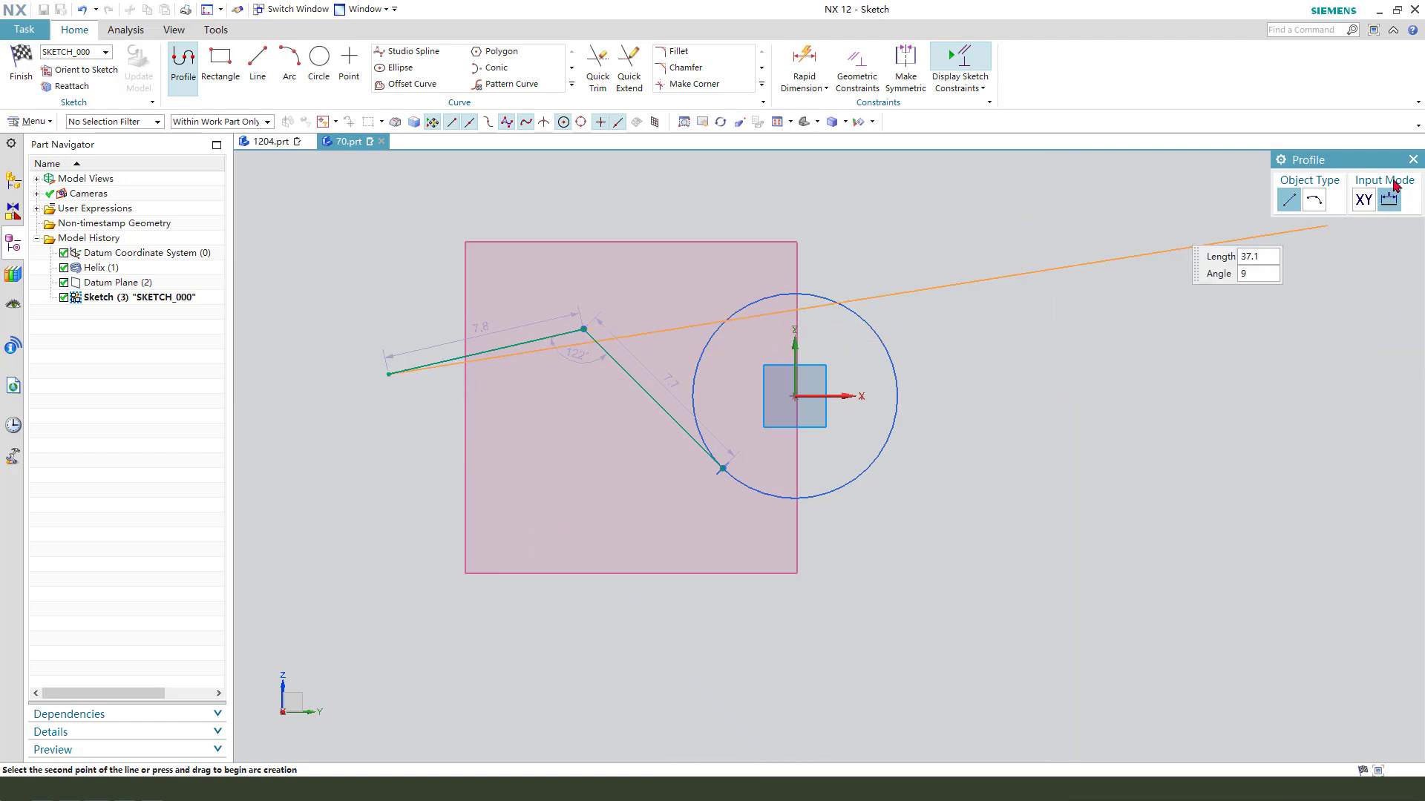
Dimension the arm's left end 1.0 from the horizontal axis (p21).
left_click(1413, 160)
scroll(817, 267, "down", 1)
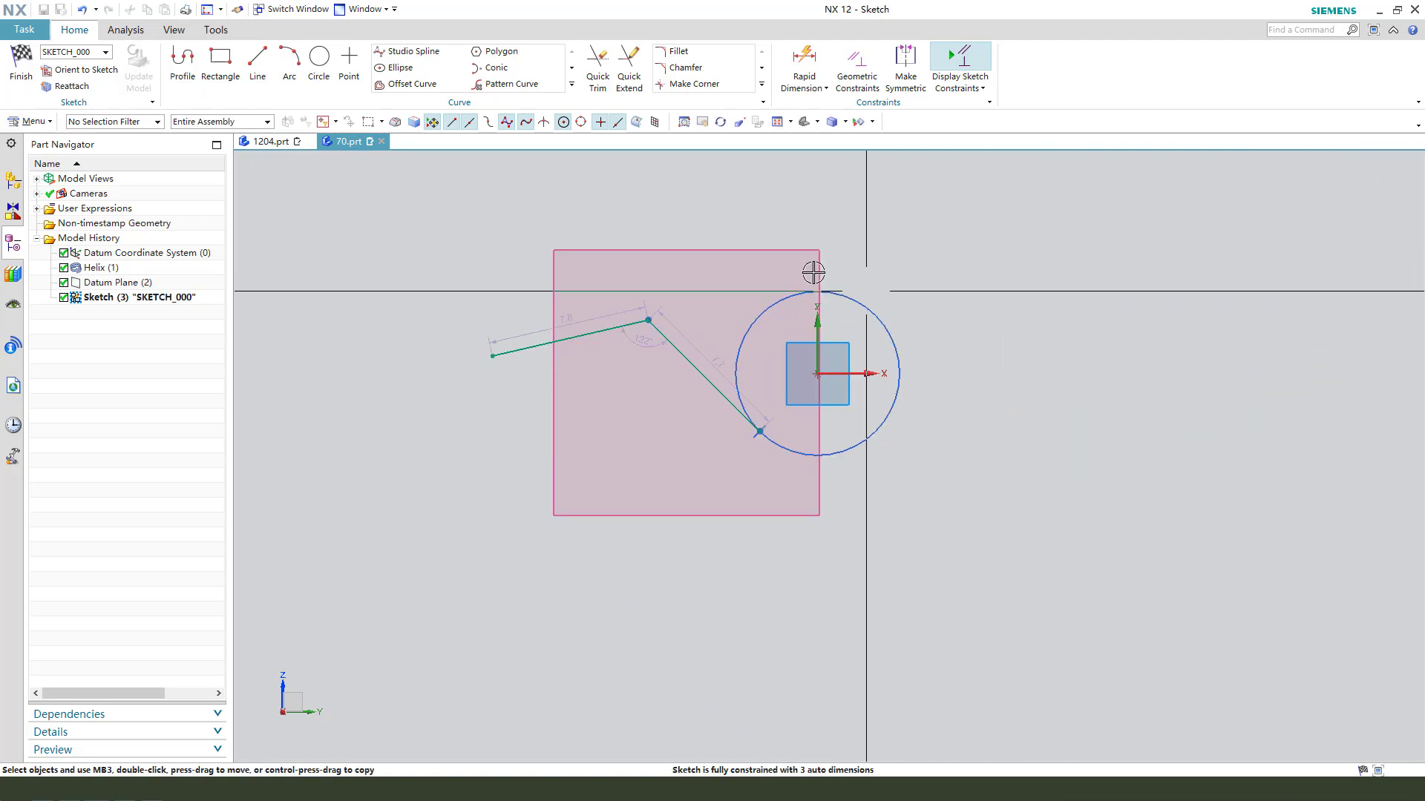
left_click(493, 356)
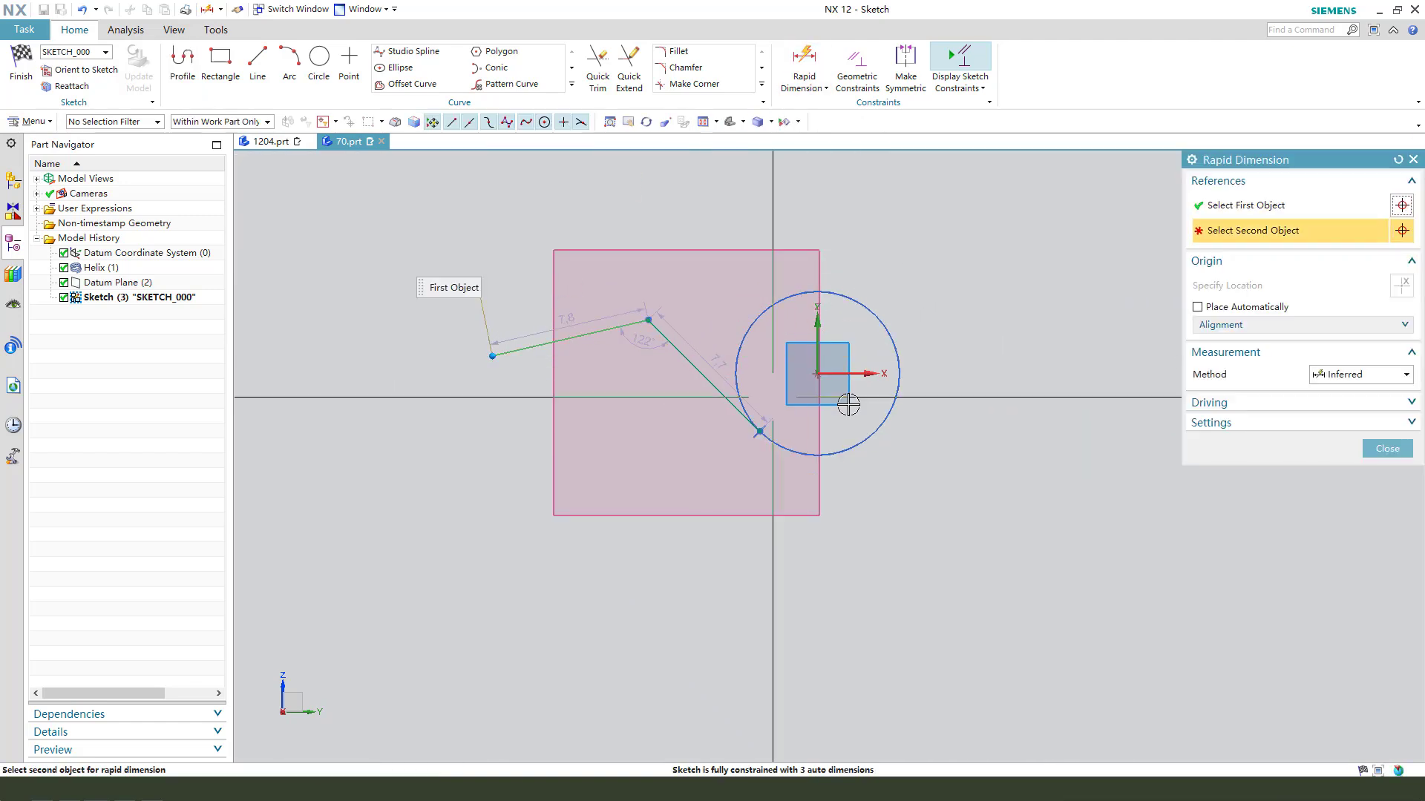
left_click(592, 375)
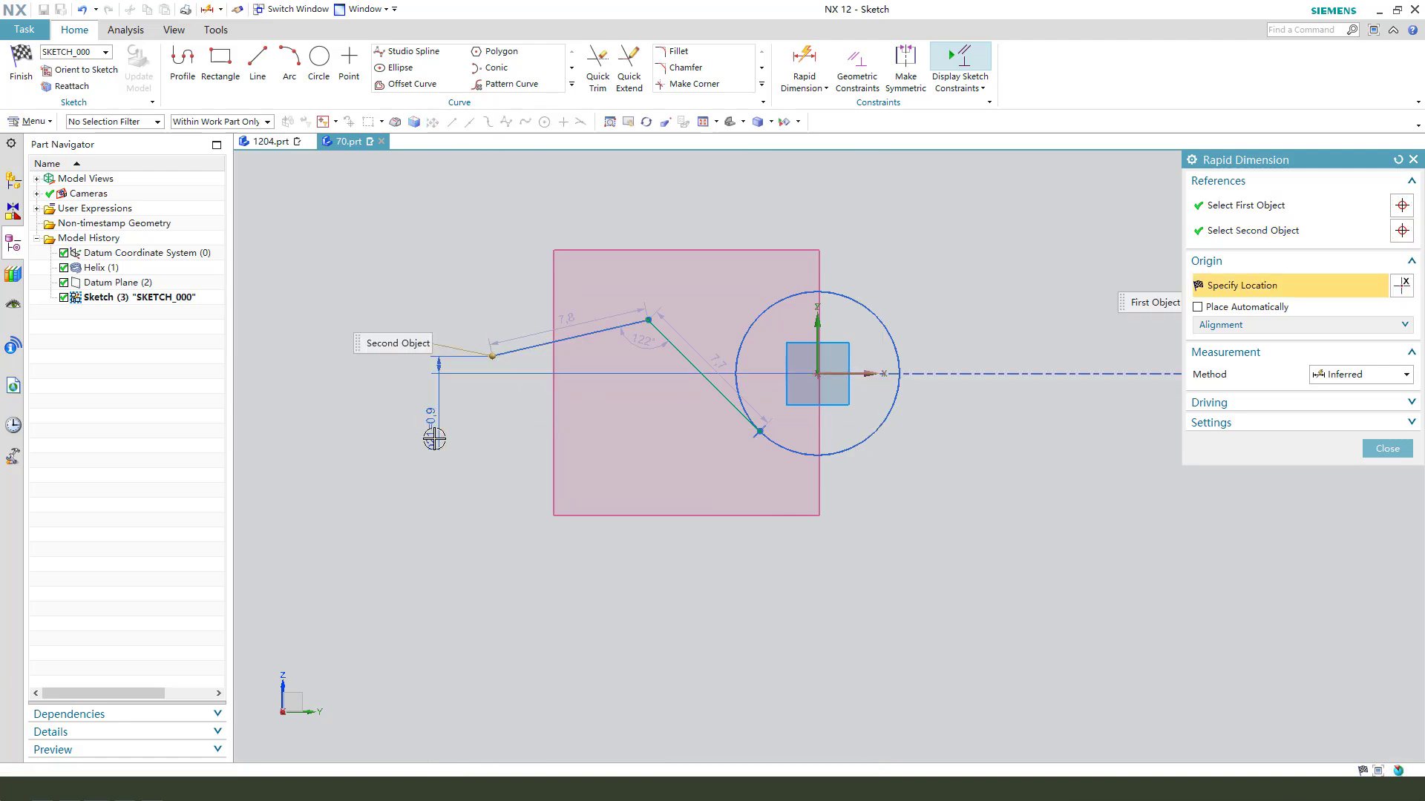
left_click(437, 440)
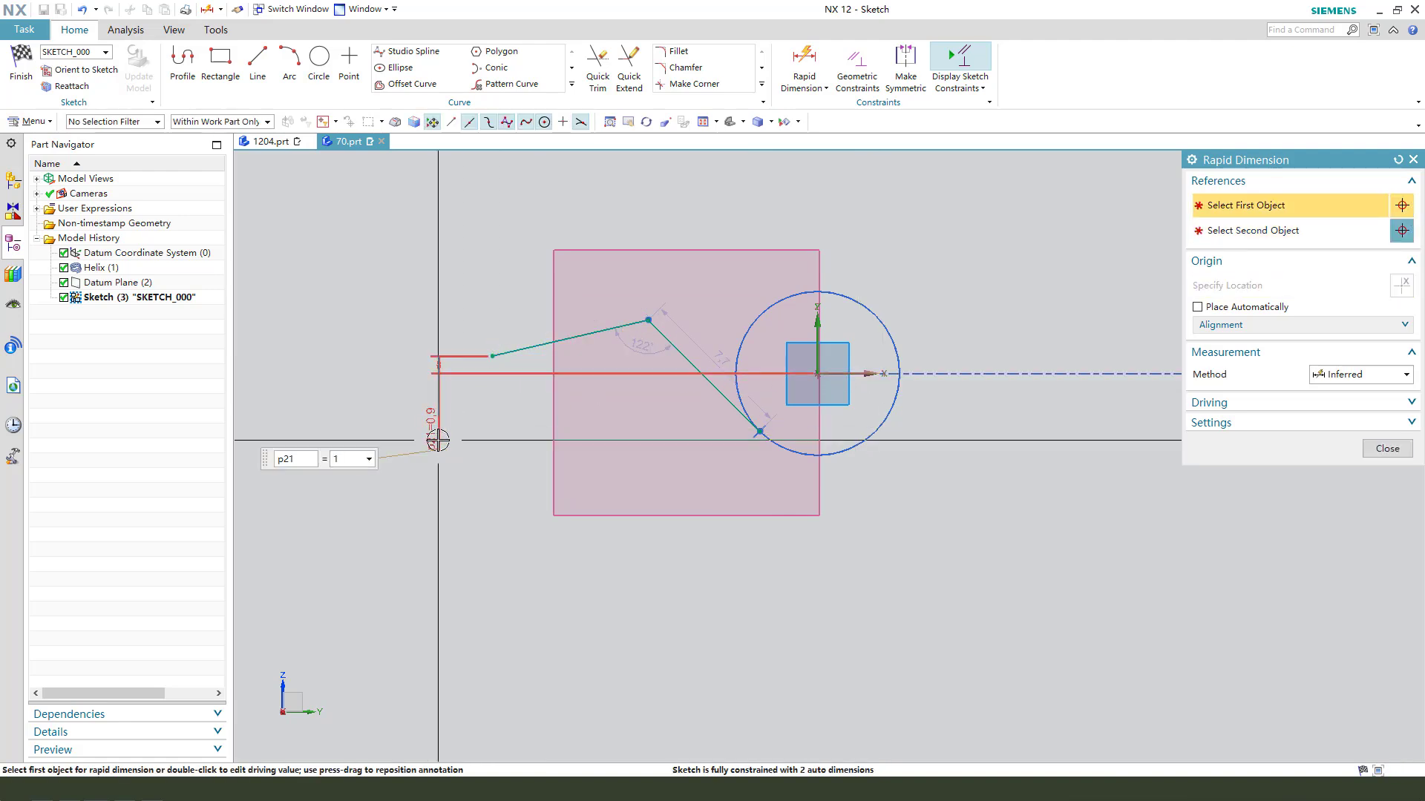
key("Return")
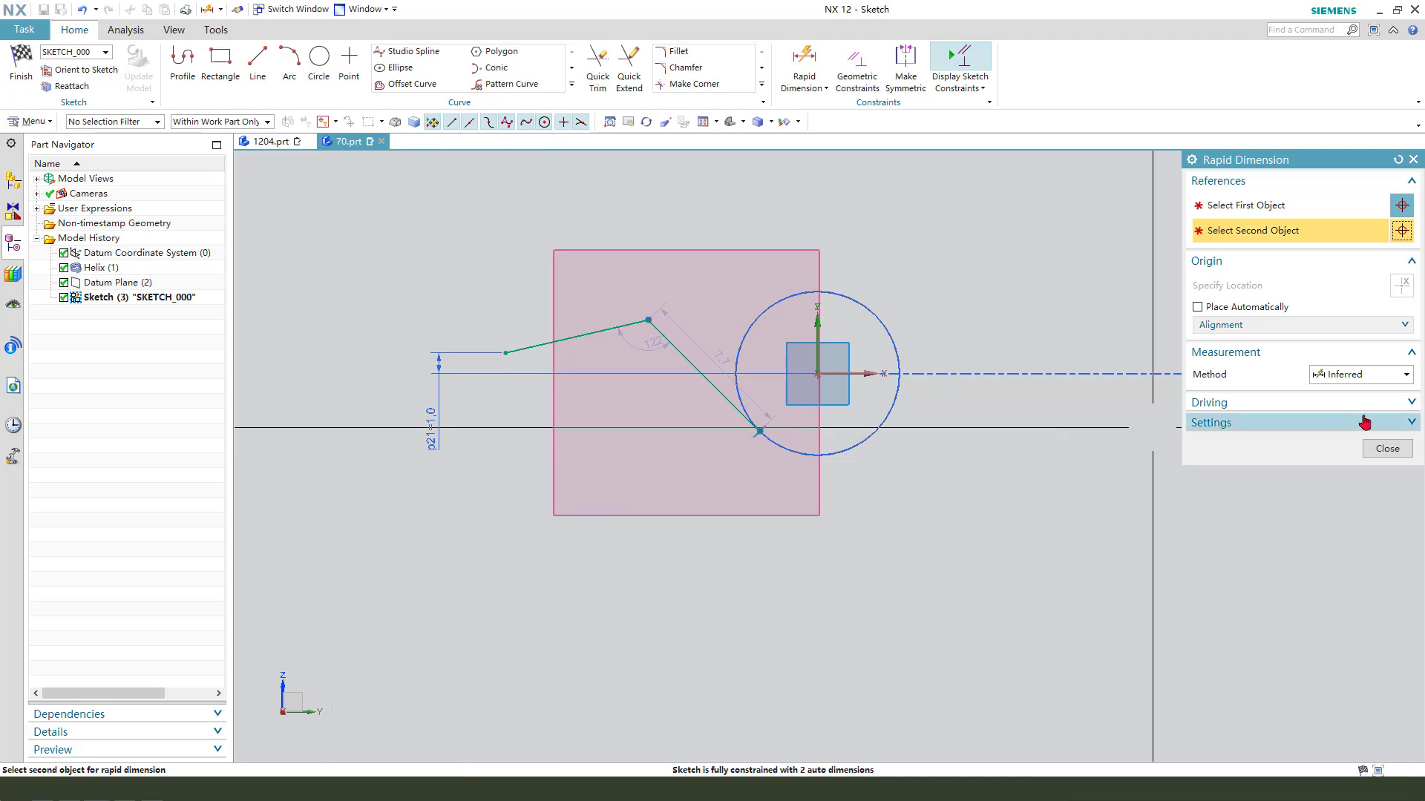
left_click(1387, 448)
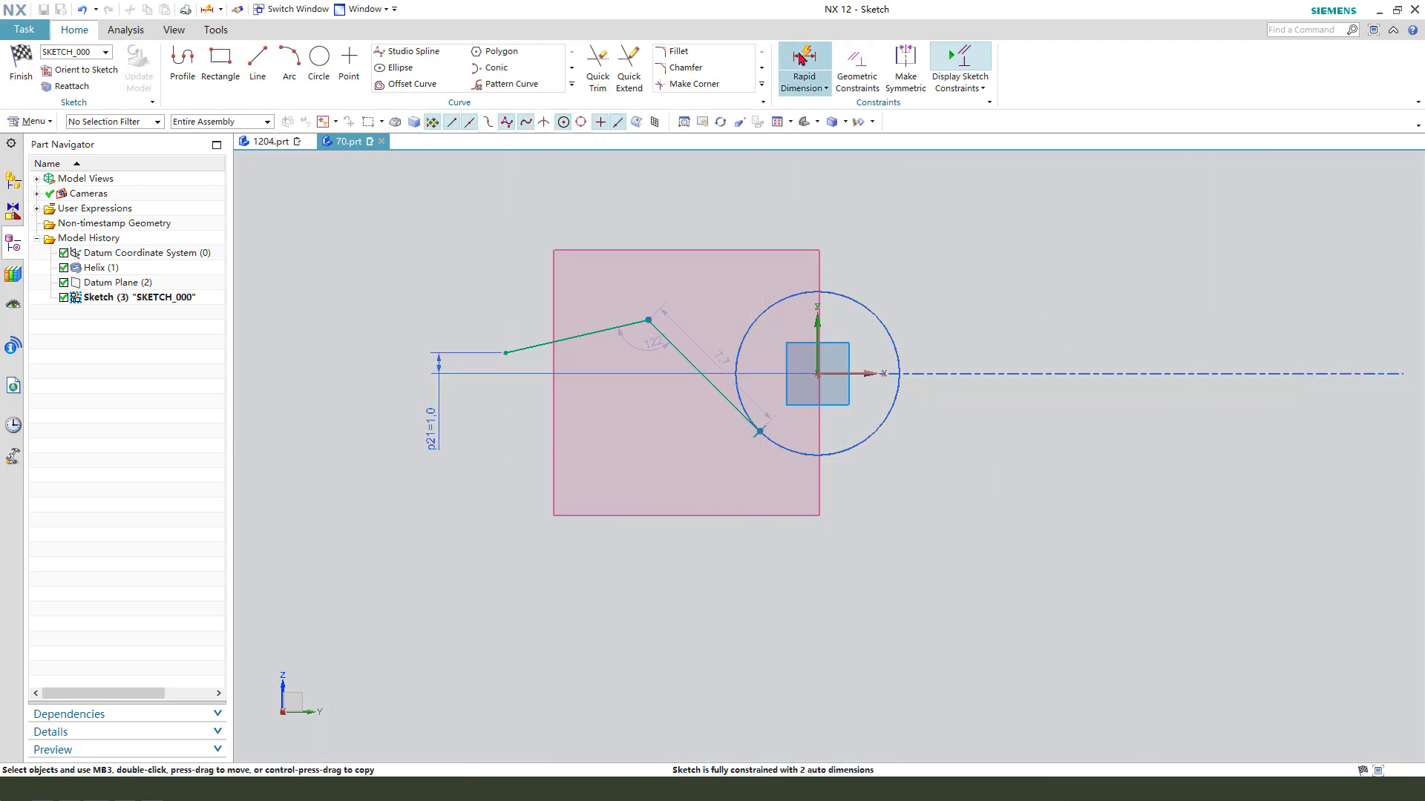
Set the long arm line at 15° to the horizontal axis (p22).
left_click(804, 66)
left_click(586, 327)
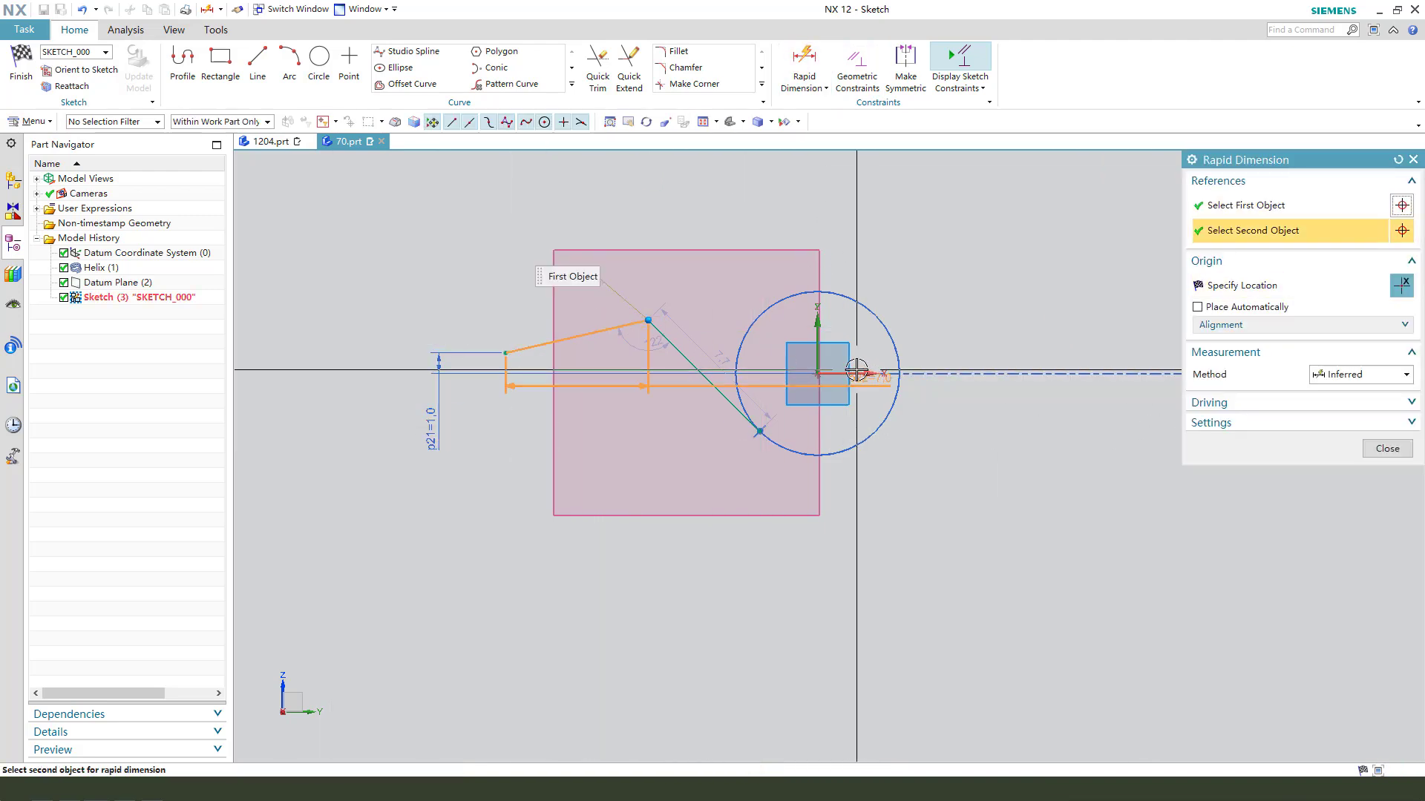
left_click(594, 372)
scroll(592, 355, "up", 2)
left_click(609, 359)
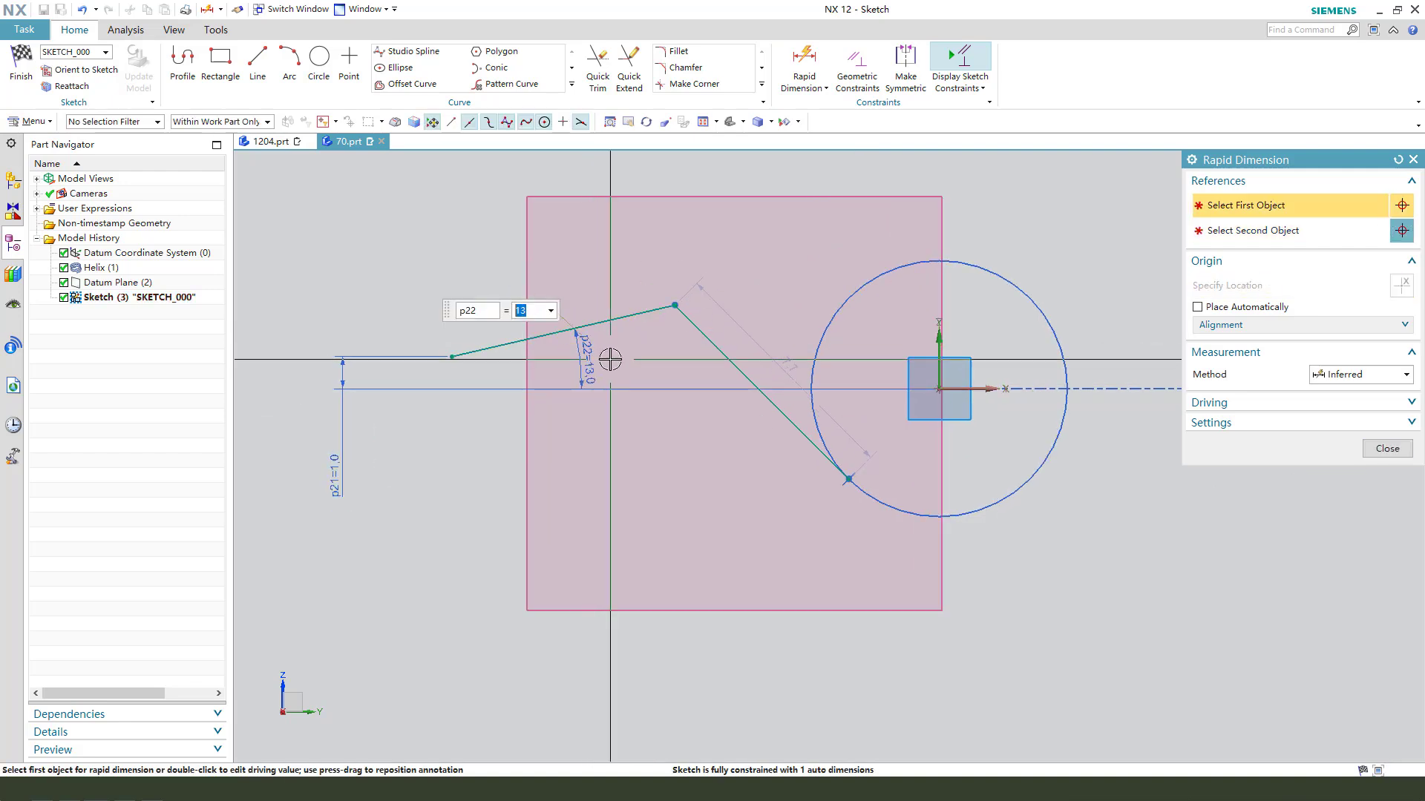
key("Return")
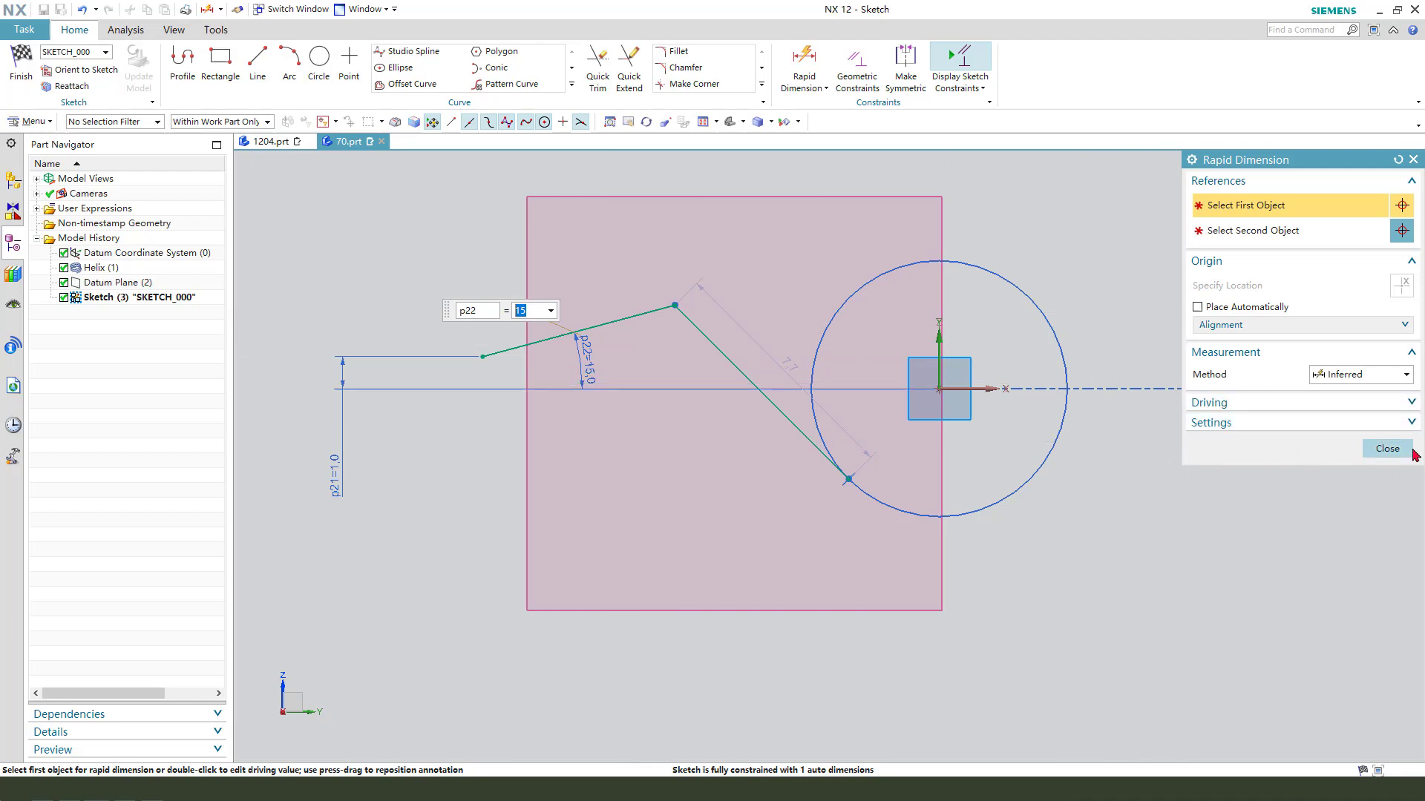
Dimension the arm line 8.0 from the sketch origin (p23).
left_click(933, 406)
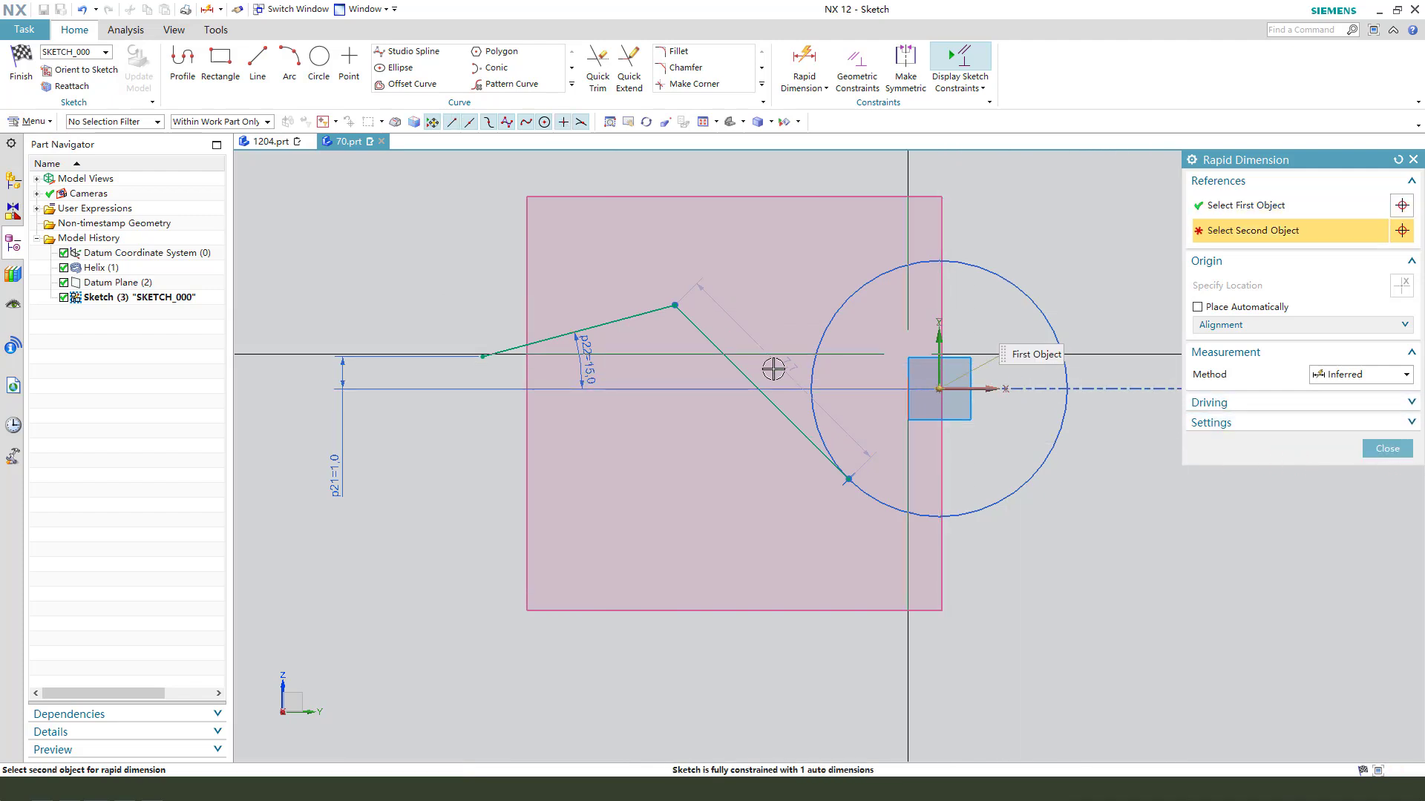
left_click(642, 323)
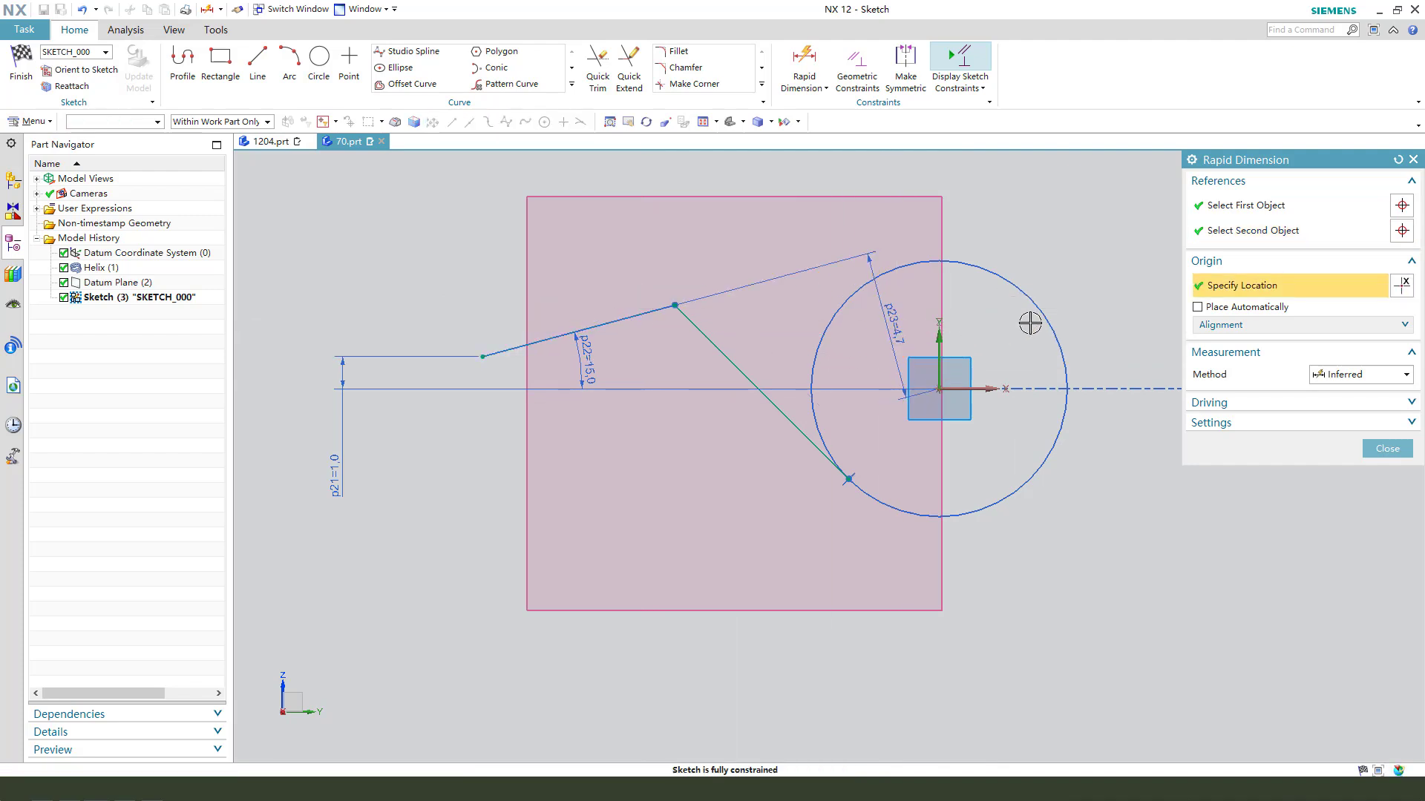
left_click(1131, 311)
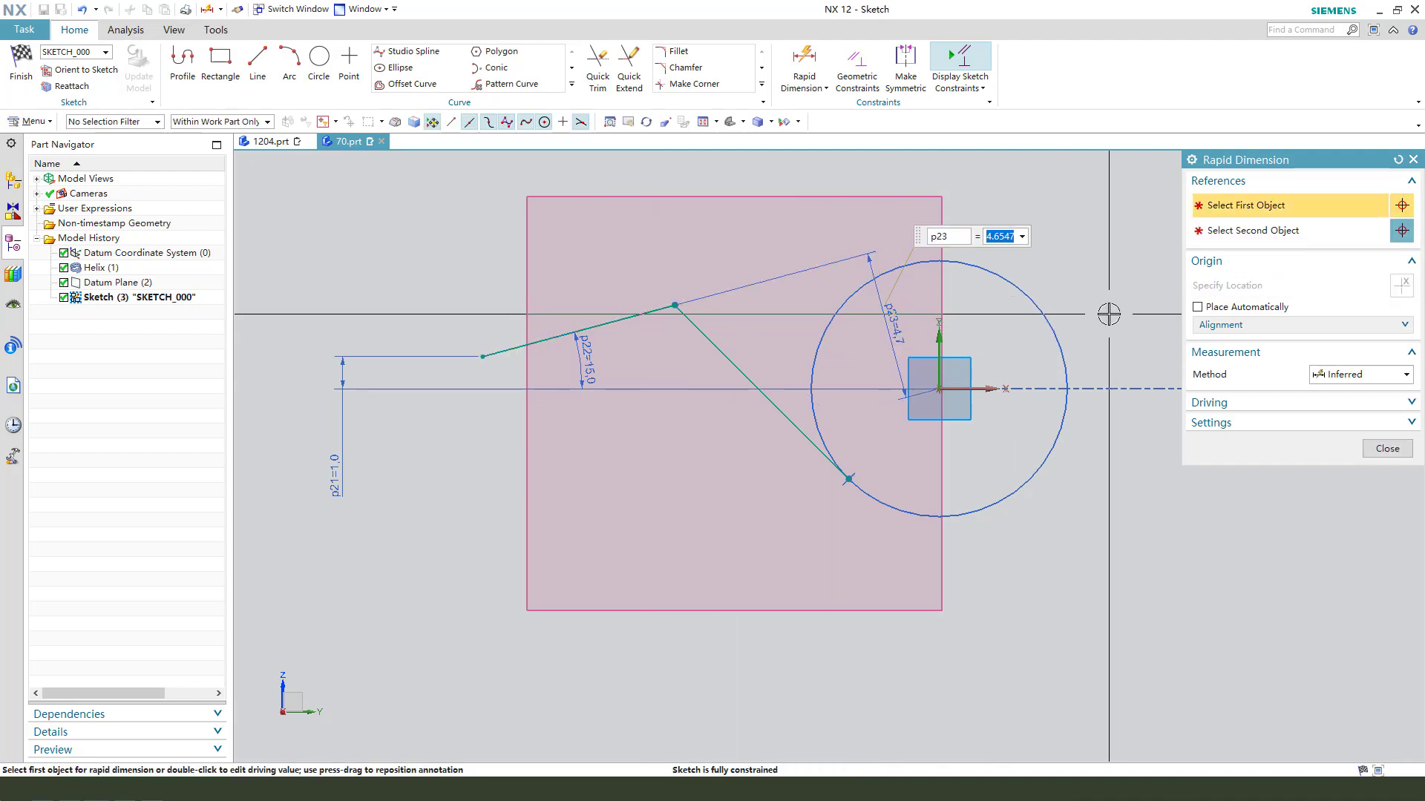
type("8")
key("Return")
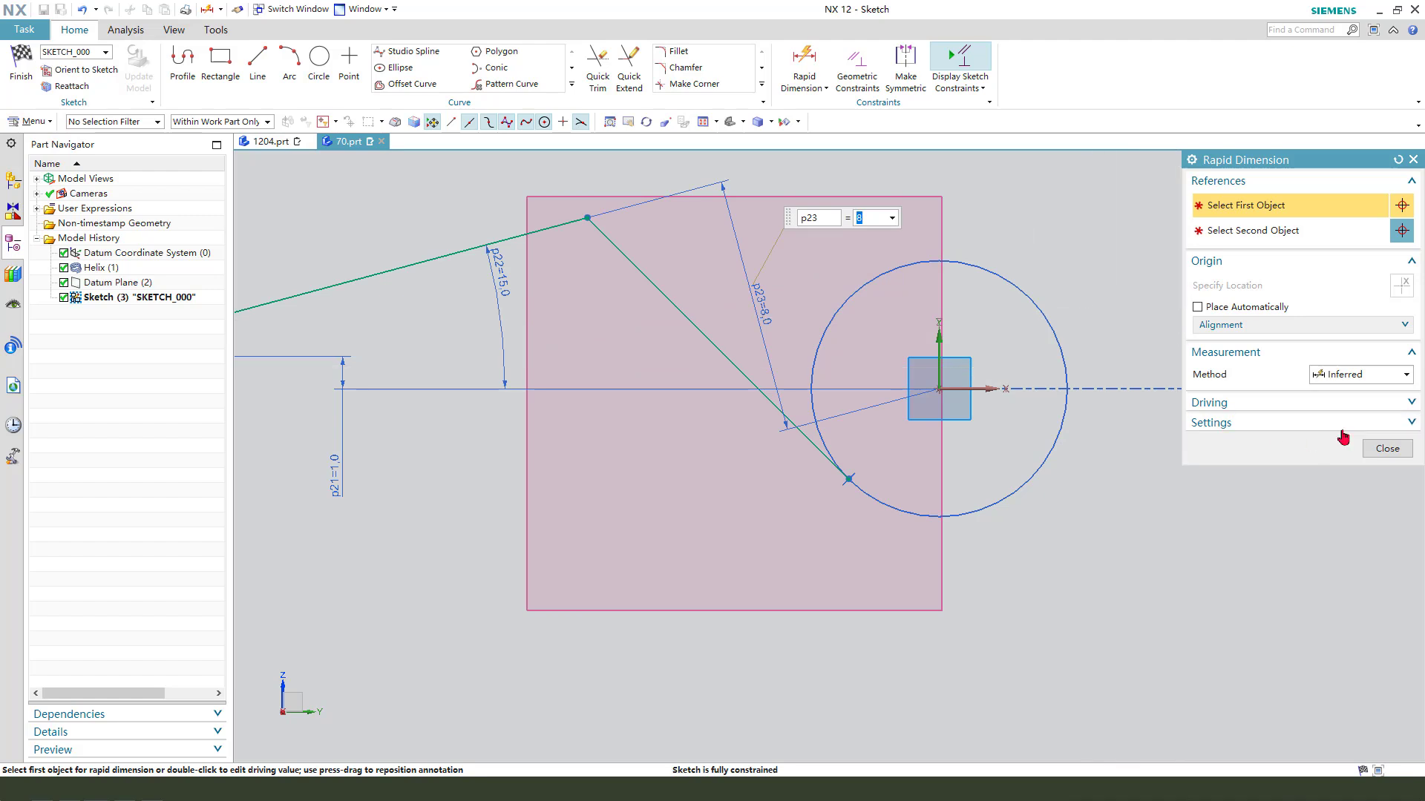
left_click(1394, 454)
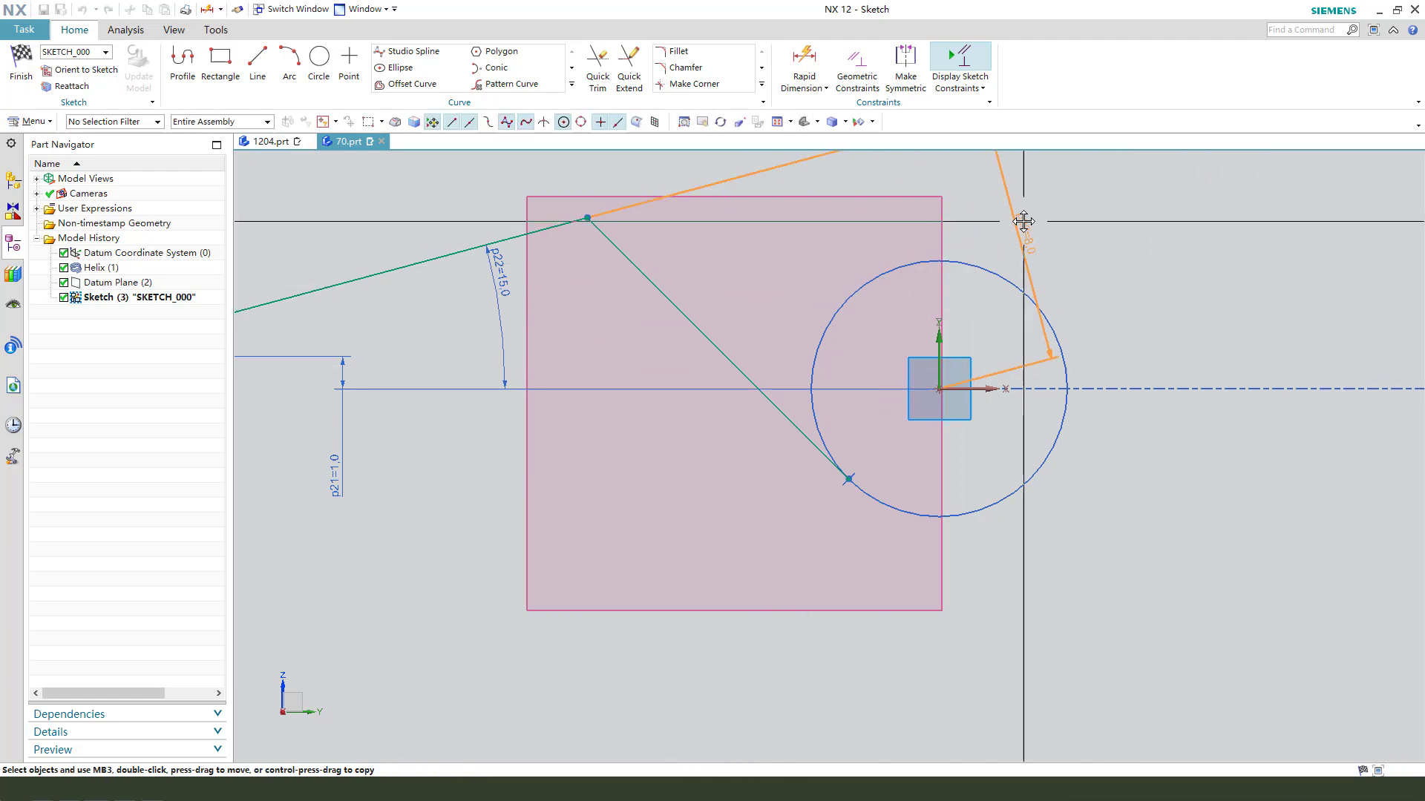
Move the p21 and p22 dimension labels clear of the sketch lines.
scroll(901, 285, "up", 2)
scroll(901, 285, "up", 1)
left_click_drag(586, 380, 438, 278)
left_click_drag(700, 292, 664, 308)
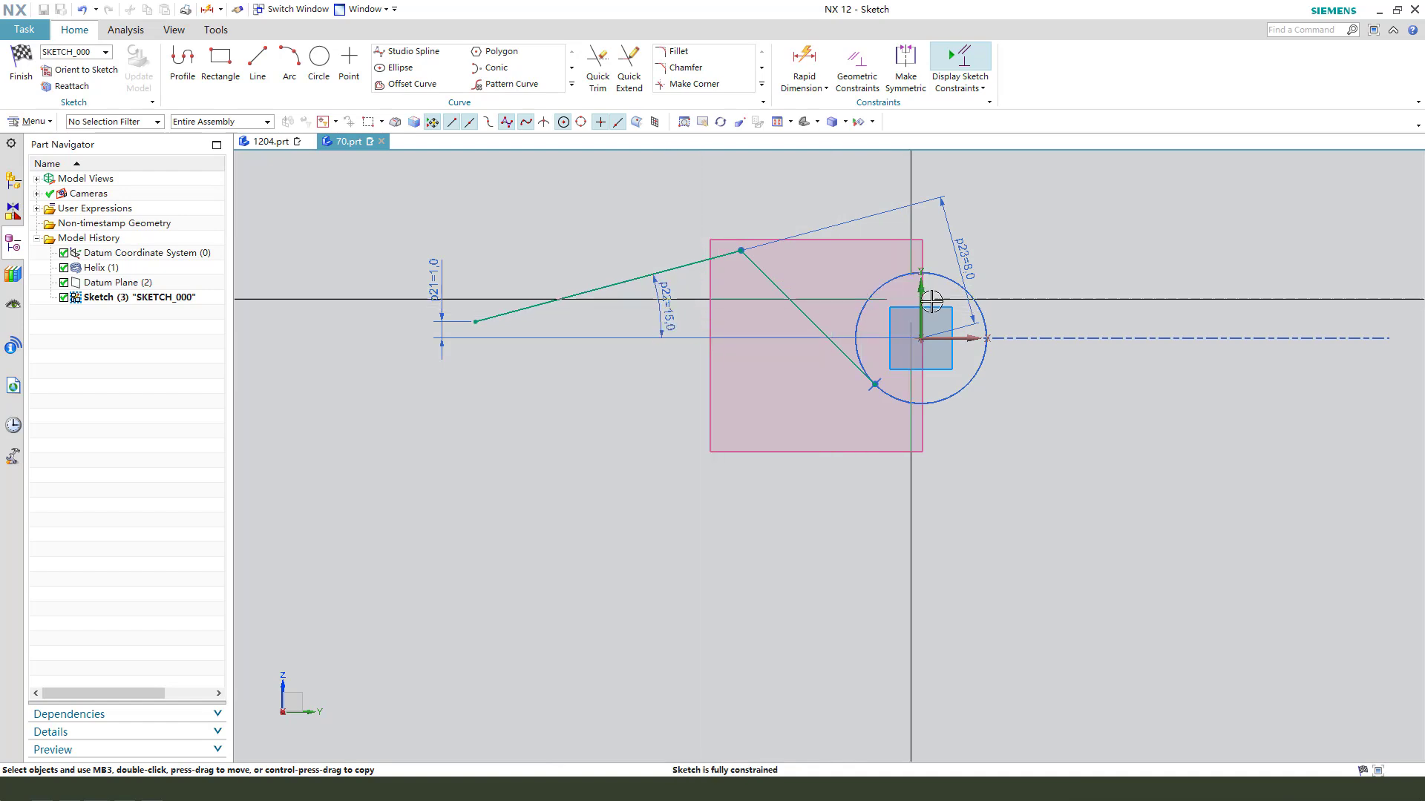
Finish the sketch and discard the extrusion of all sketch curves.
left_click(22, 71)
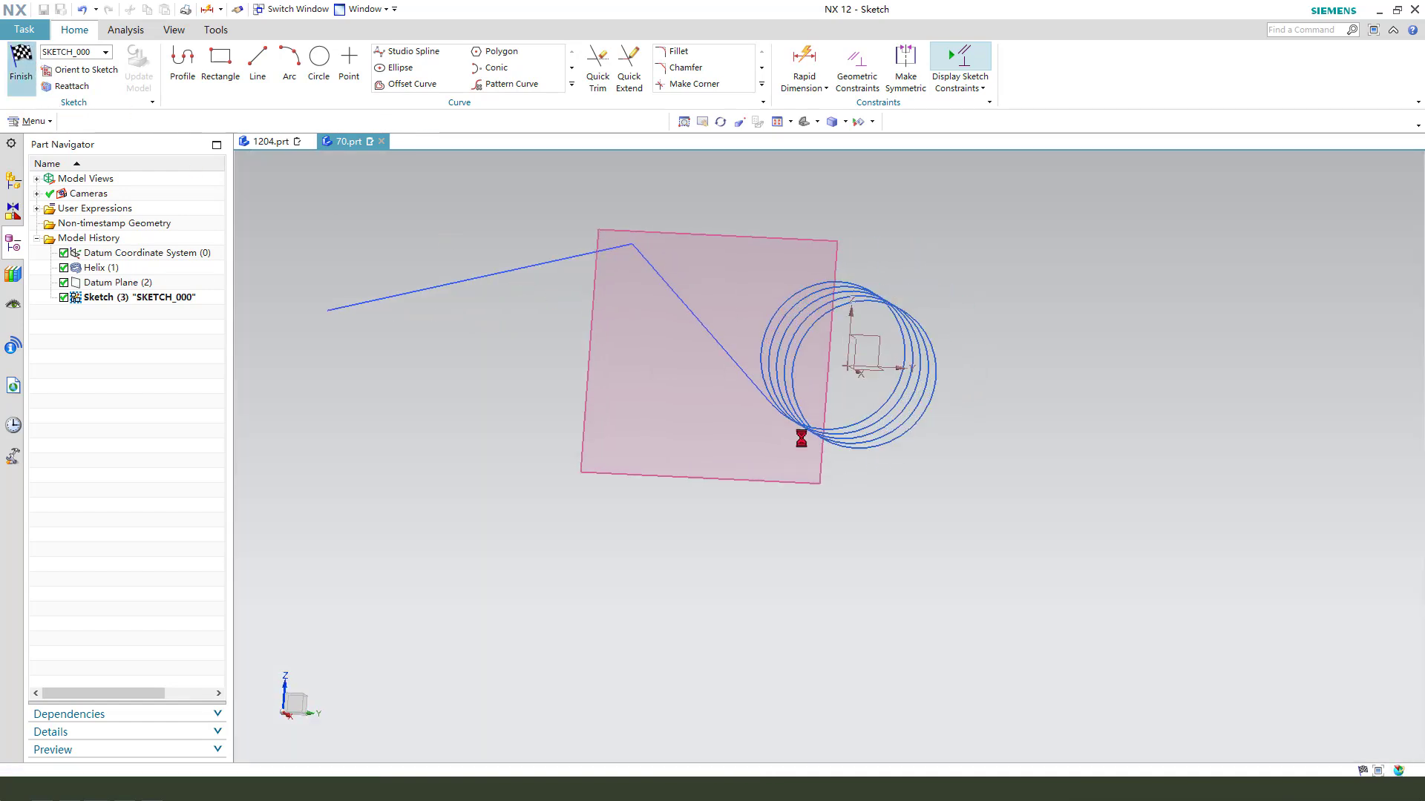
key("x")
middle_click_drag(774, 442, 742, 490)
left_click(1387, 688)
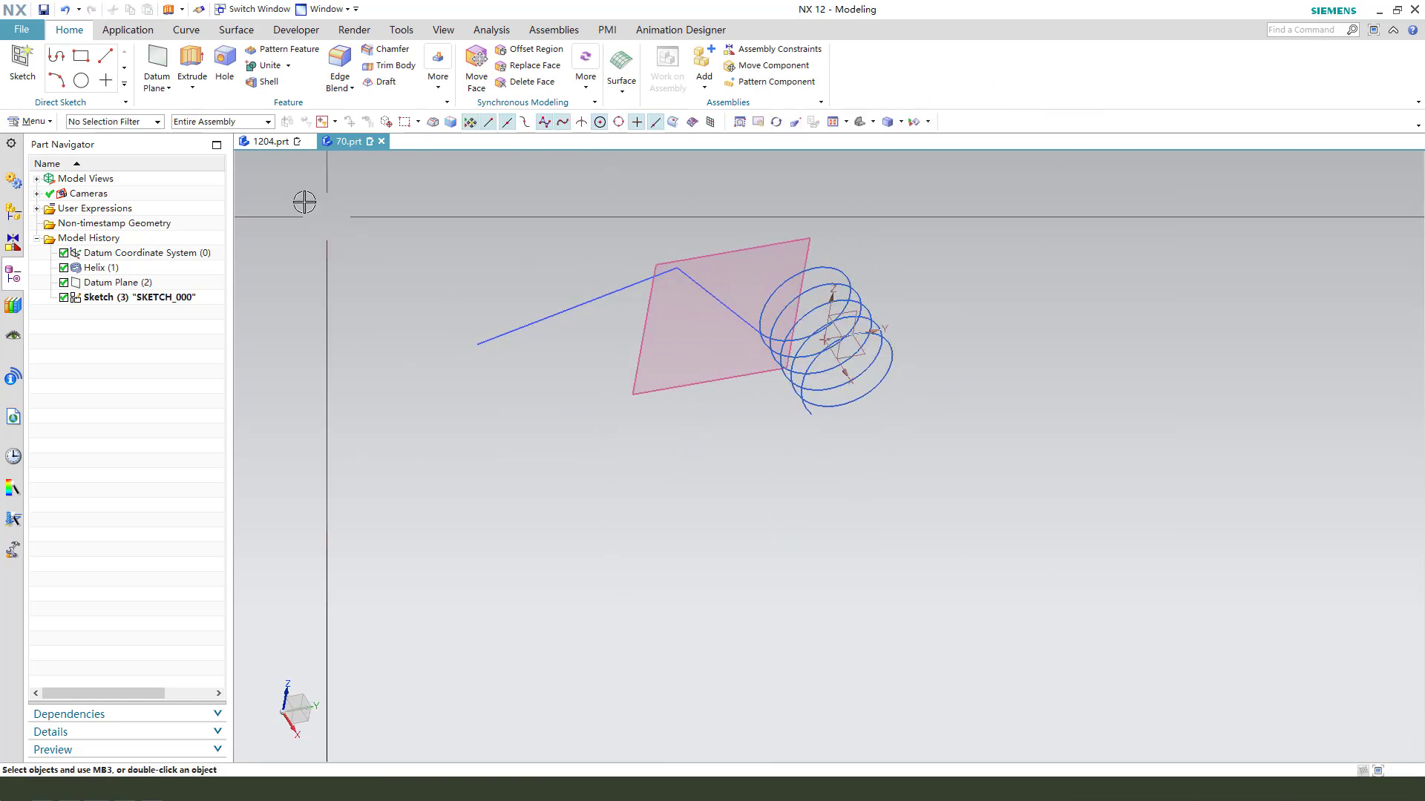
Extrude only the long arm line 10.5 mm, flipped, into a flat sheet.
left_click(192, 65)
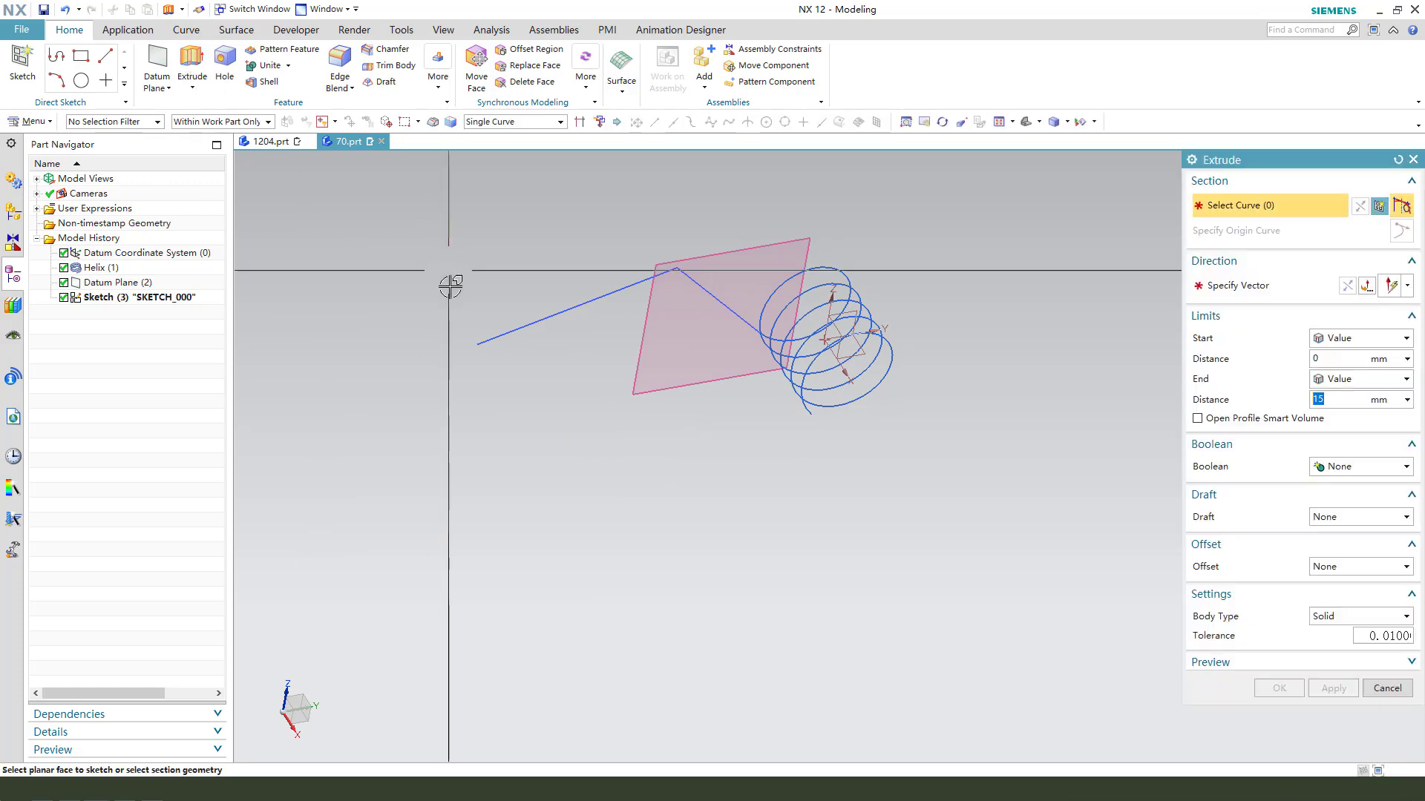
left_click(519, 326)
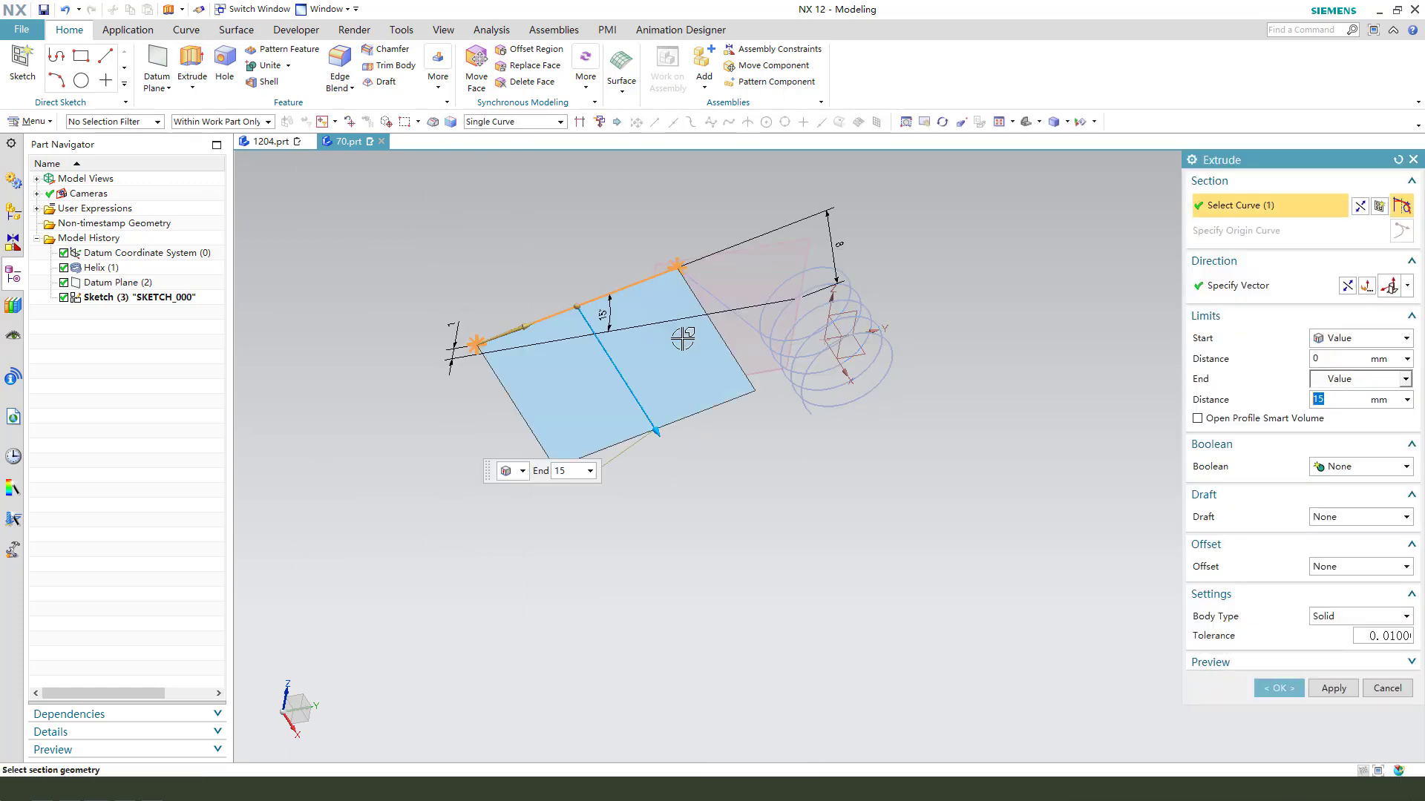
left_click_drag(656, 430, 522, 219)
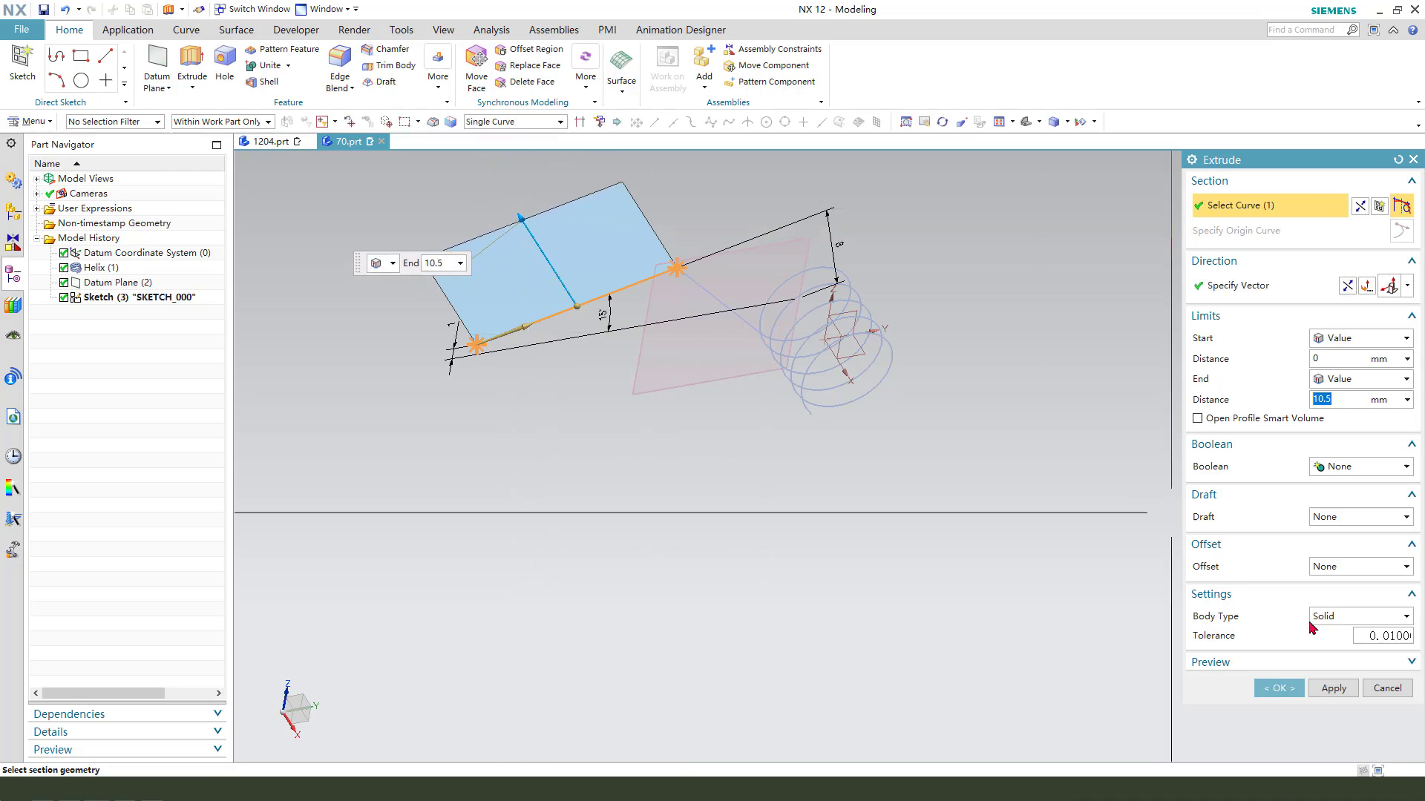
left_click(1277, 688)
middle_click_drag(767, 378, 756, 388)
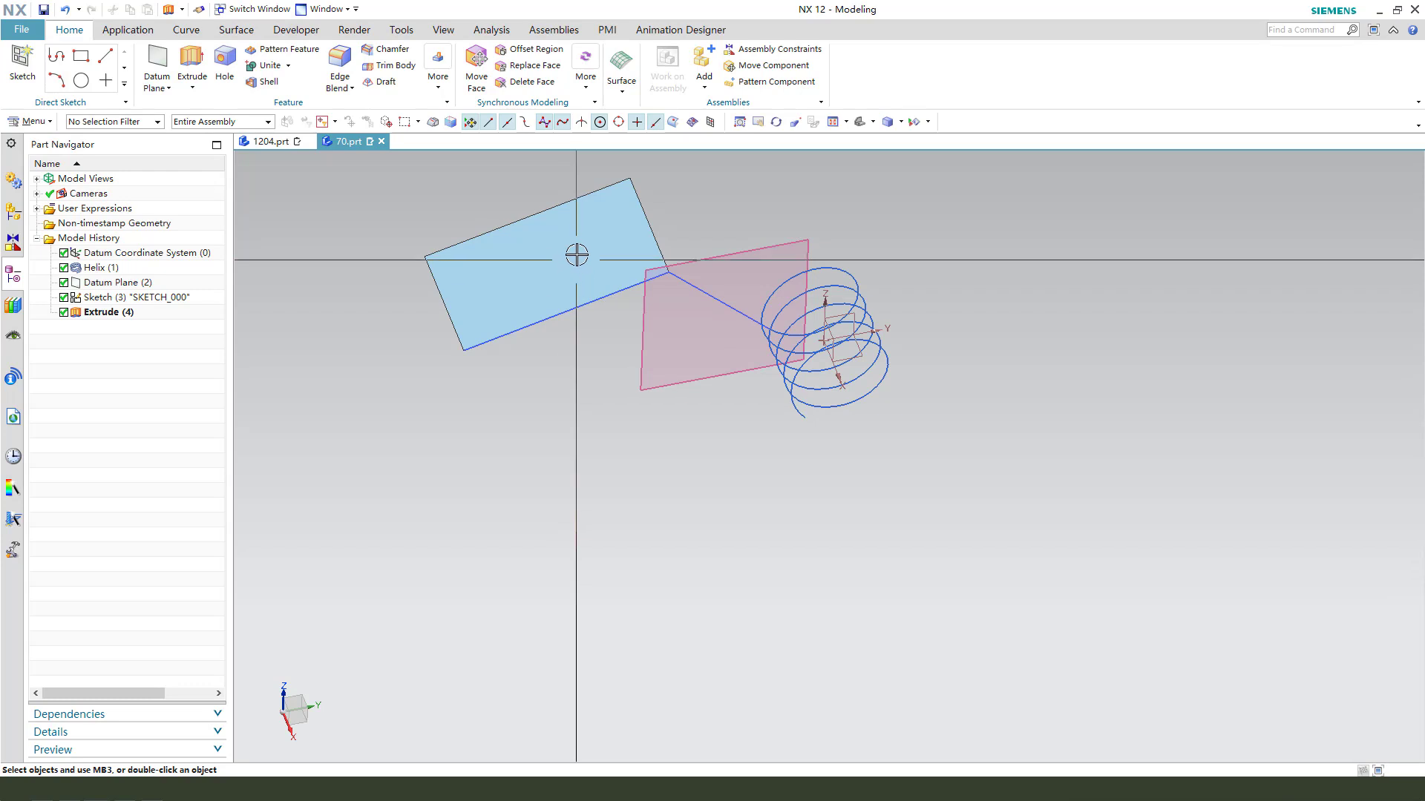
Open a new sketch, SKETCH_001, on the flat extruded face.
middle_click_drag(575, 255, 572, 287)
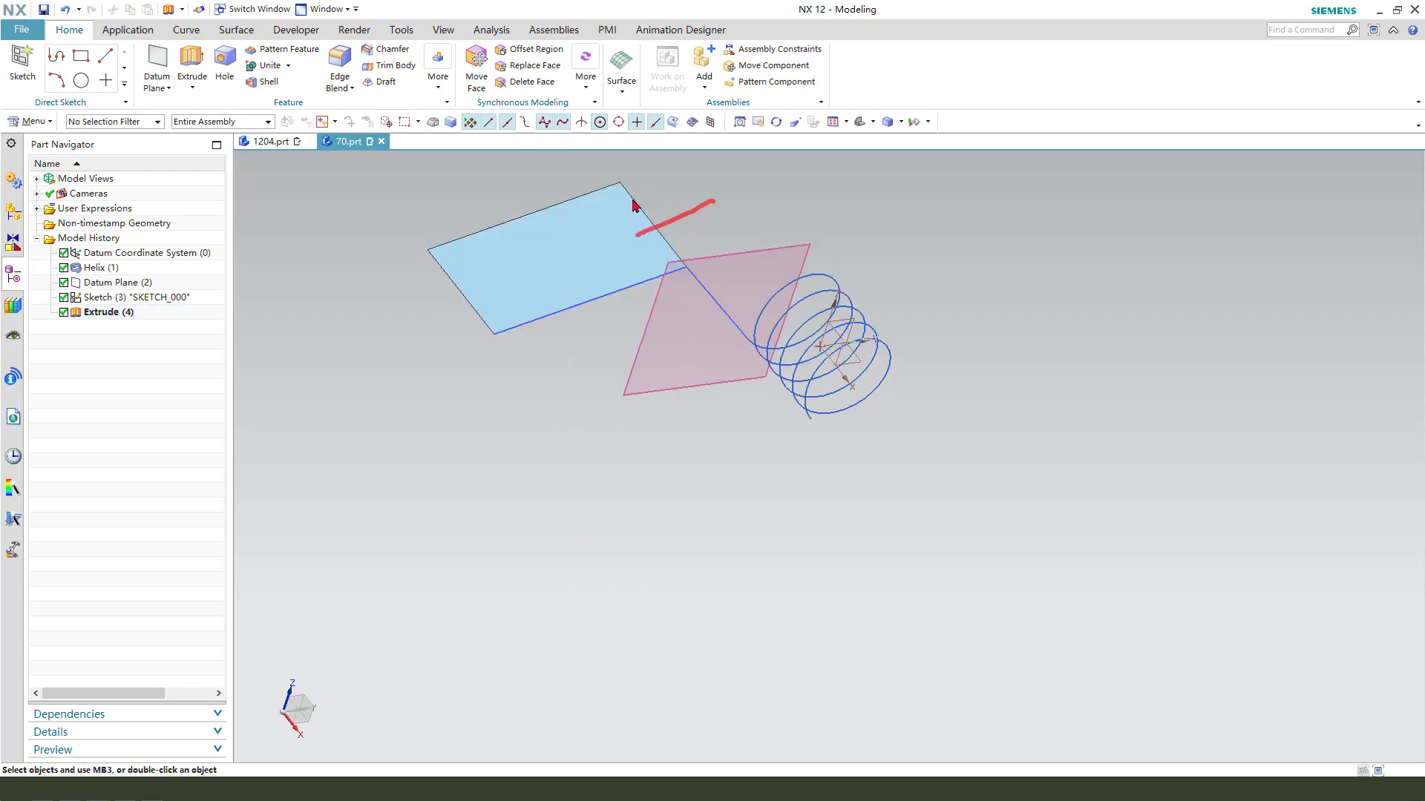
left_click(192, 66)
mouse_move(794, 473)
middle_mouse_down()
mouse_move(792, 512)
mouse_move(801, 493)
mouse_move(958, 593)
mouse_move(936, 576)
mouse_move(935, 636)
mouse_move(920, 623)
mouse_move(942, 563)
mouse_move(915, 632)
middle_mouse_up()
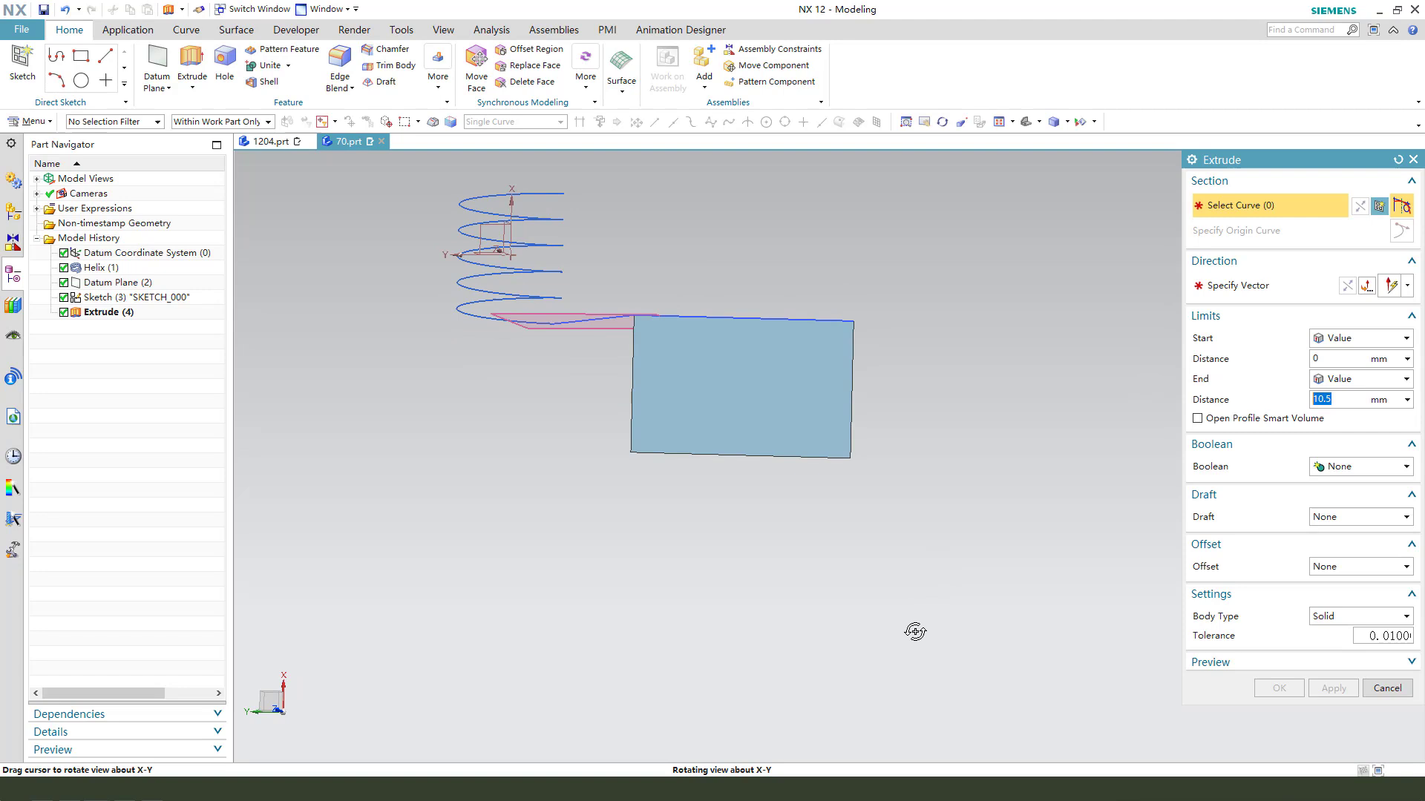
left_click(682, 397)
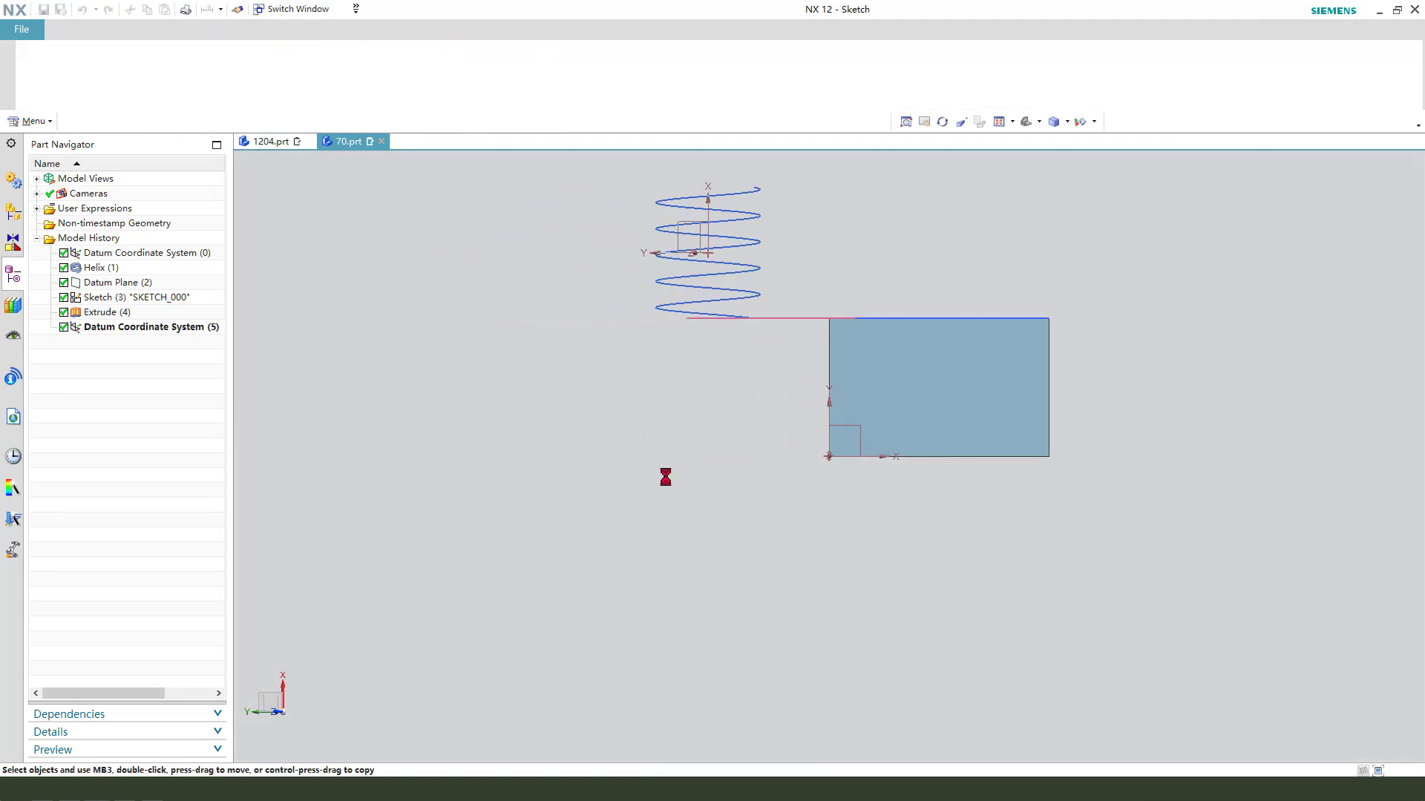
From the existing line's end, draw a 151° slanted leg, a 34.5 mm vertical and a long diagonal.
scroll(477, 391, "down", 1)
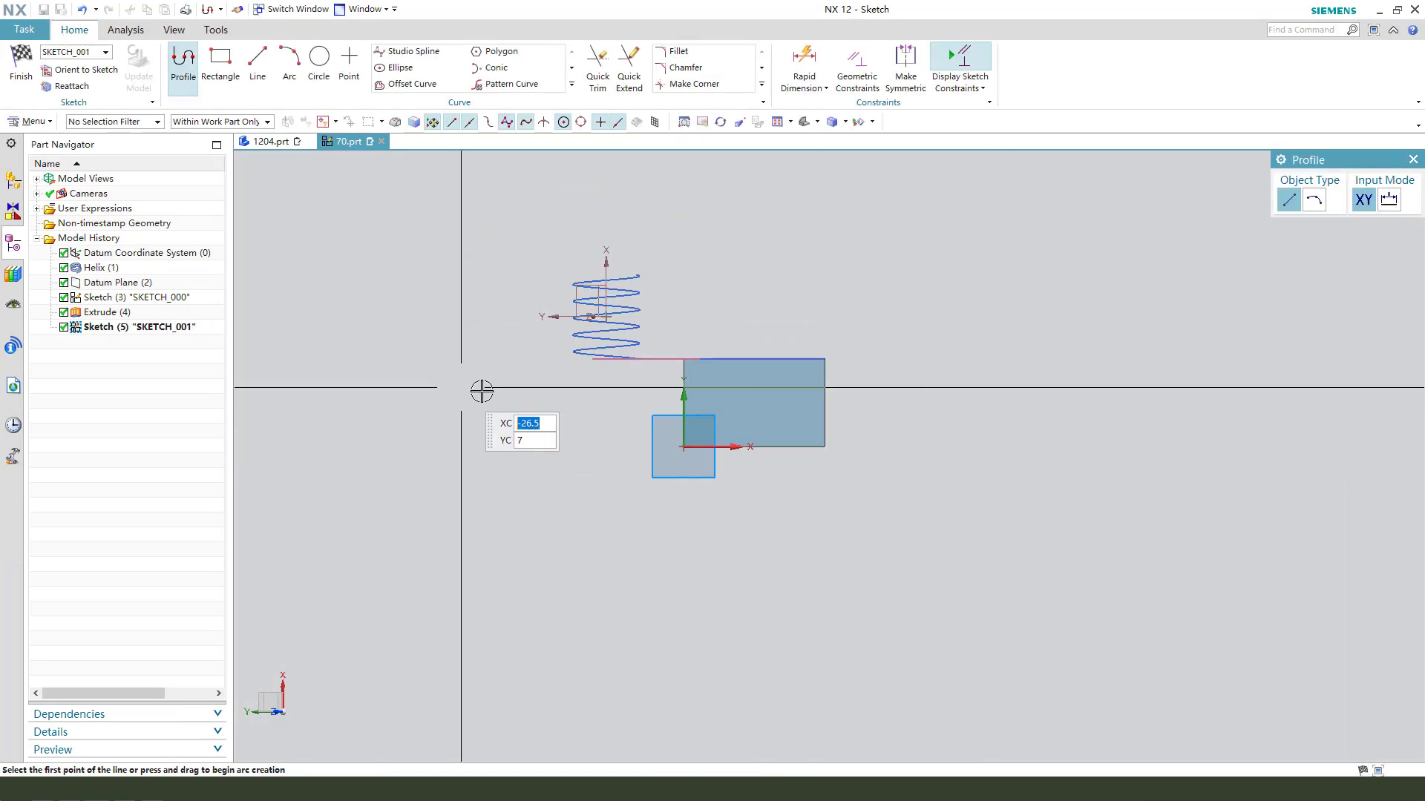
scroll(895, 431, "up", 1)
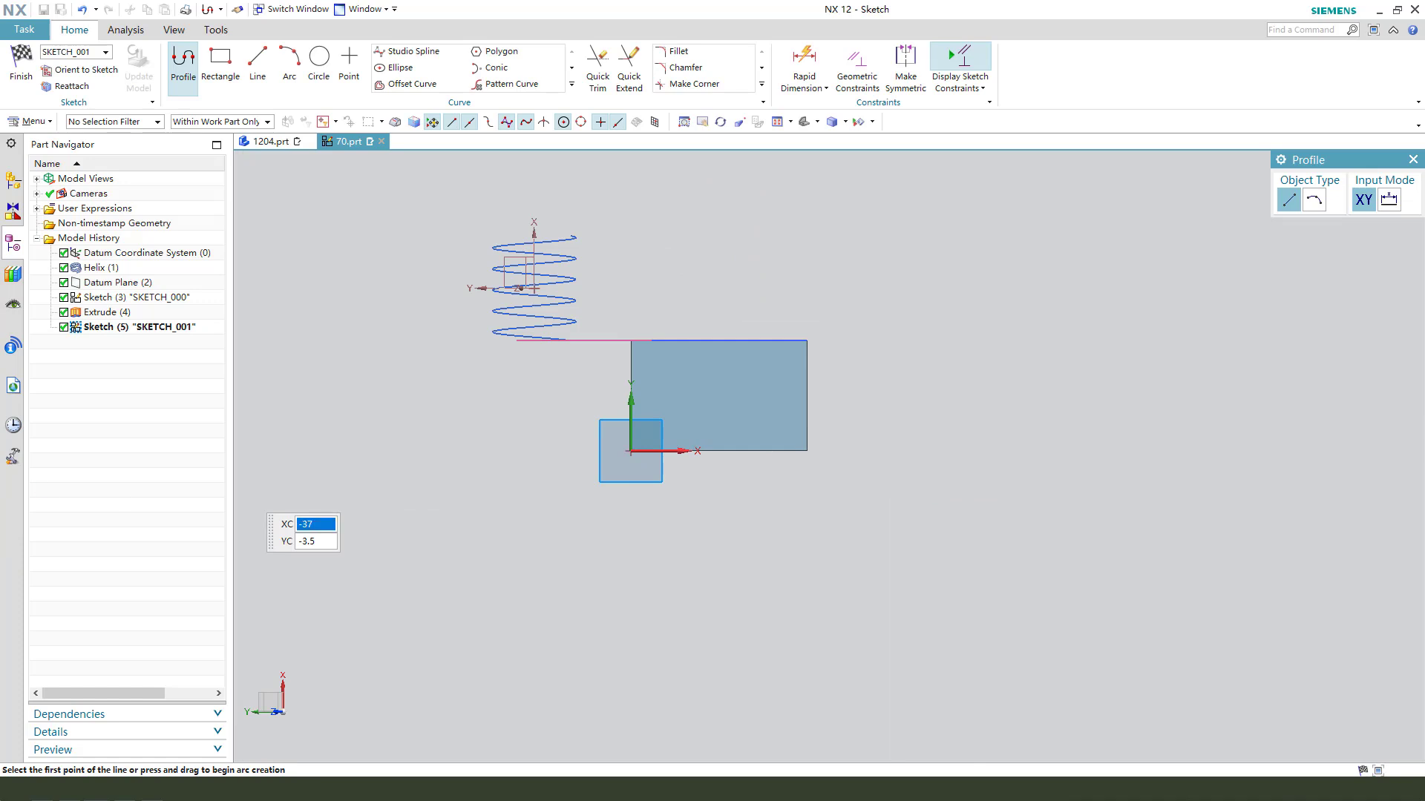
mouse_move(728, 410)
middle_mouse_down()
mouse_move(754, 359)
mouse_move(738, 381)
mouse_move(764, 416)
middle_mouse_up()
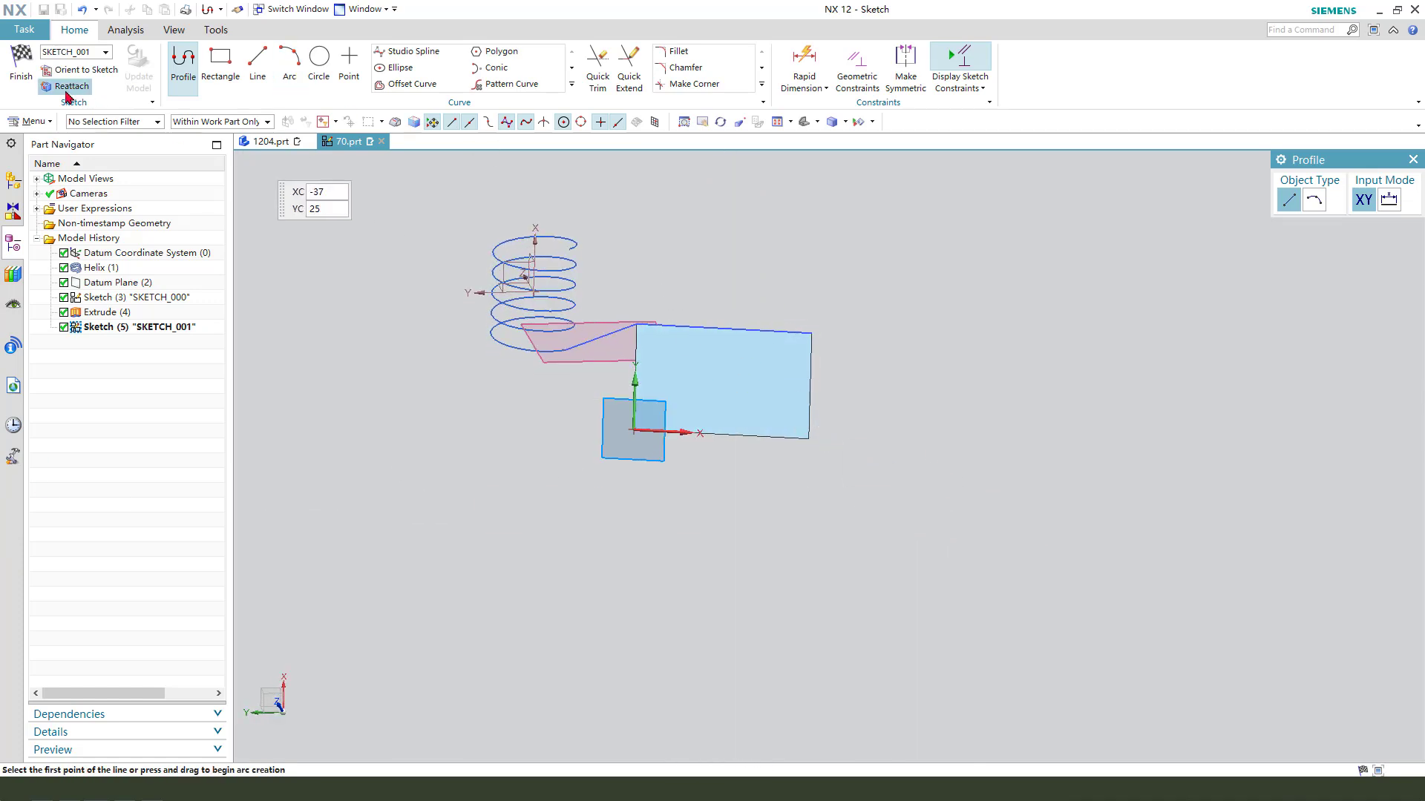
left_click(84, 70)
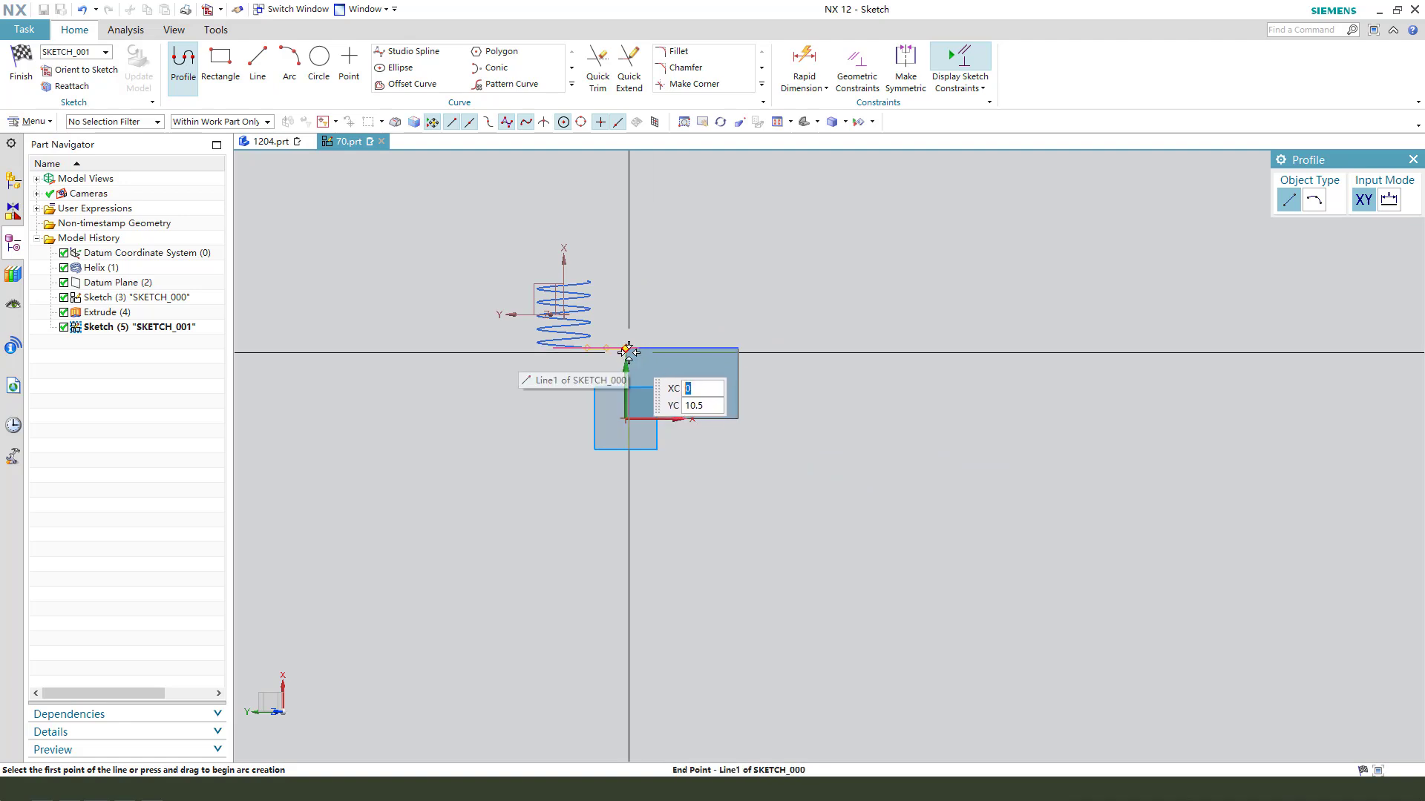
left_click(625, 348)
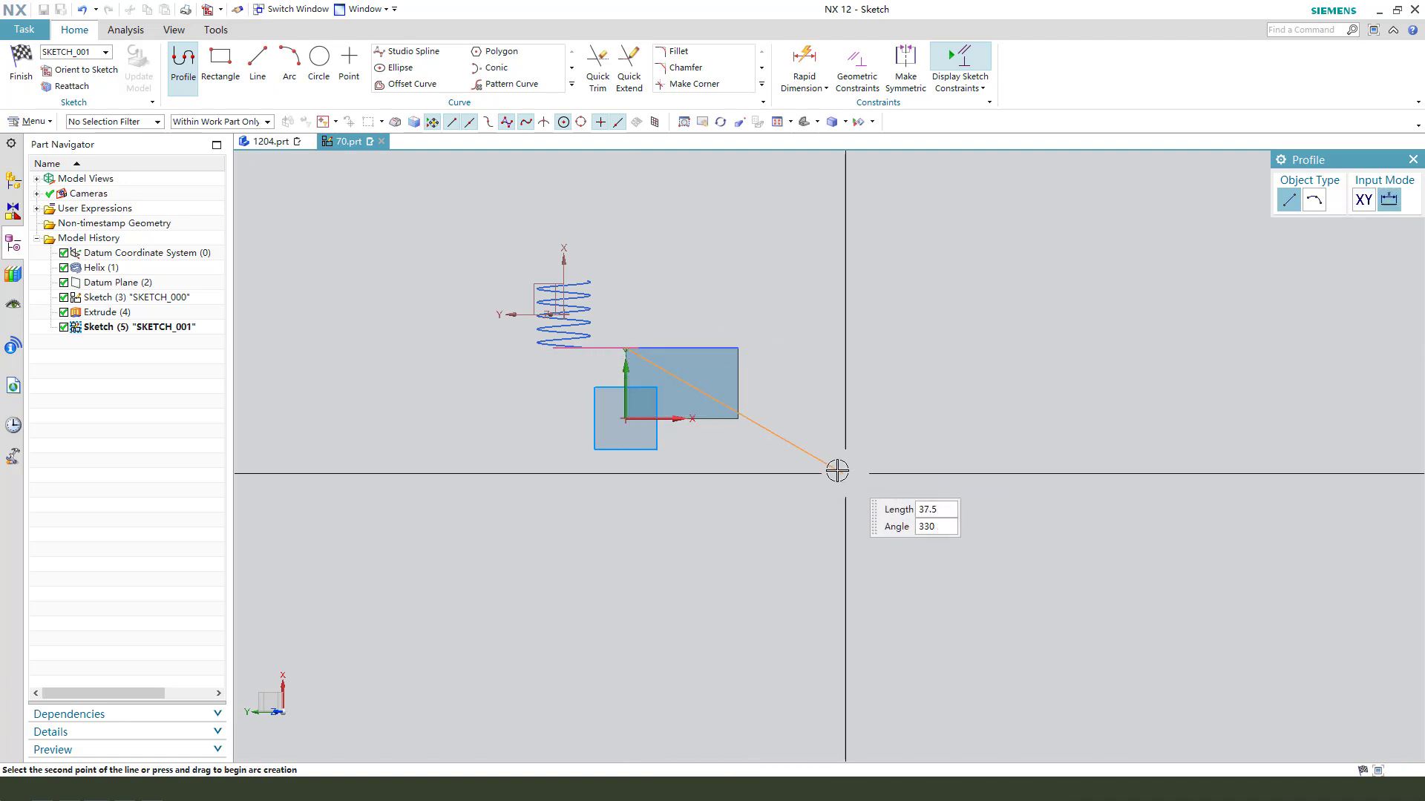
left_click(788, 438)
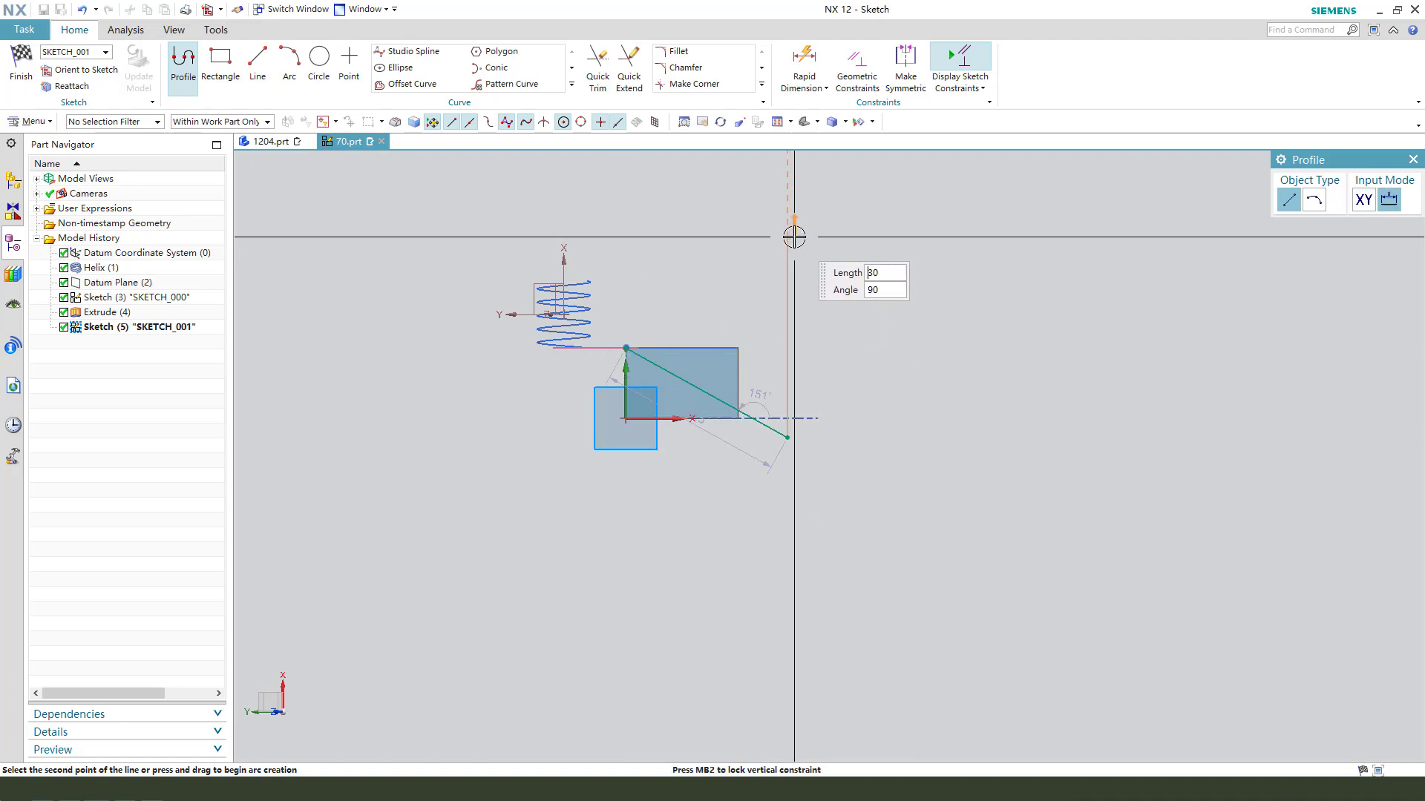
left_click(787, 207)
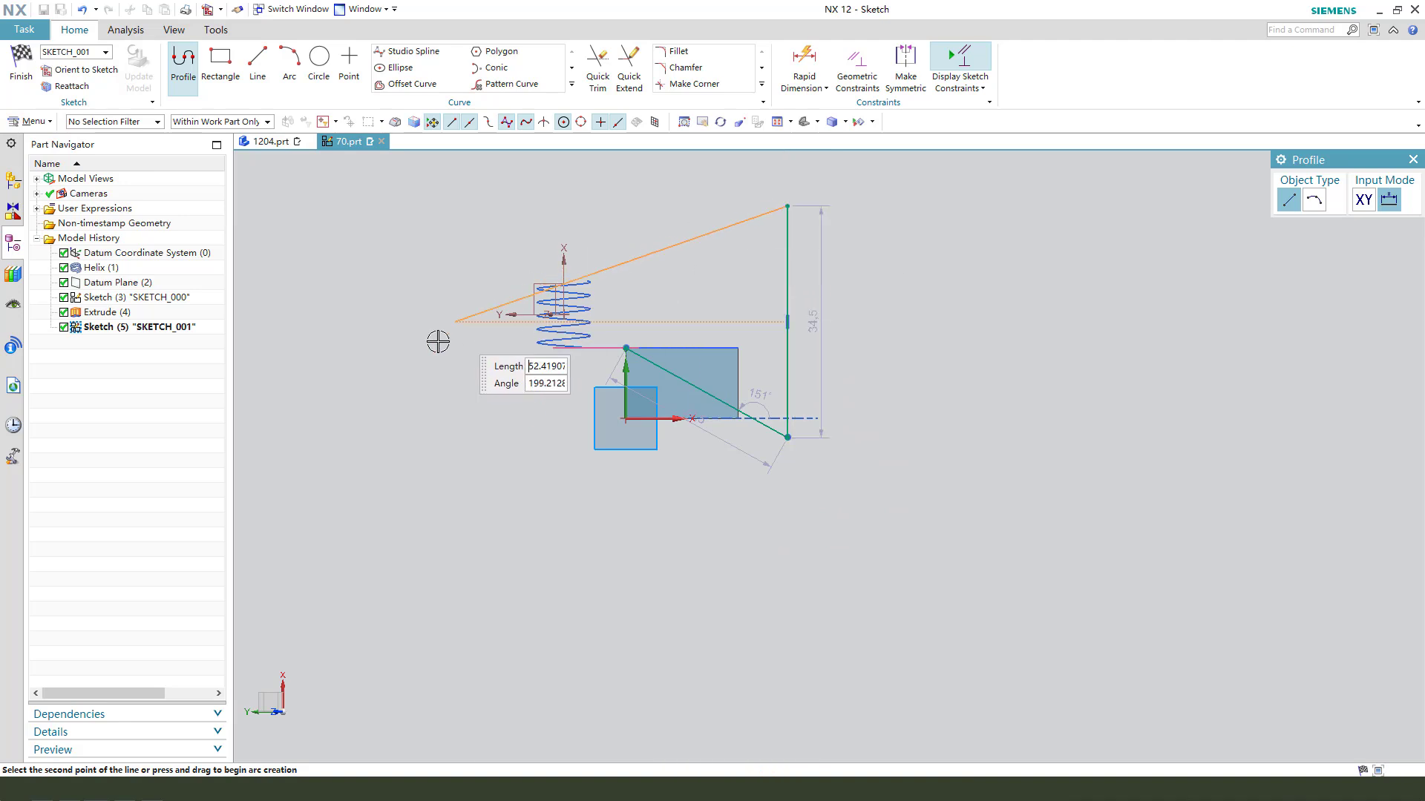
left_click(405, 367)
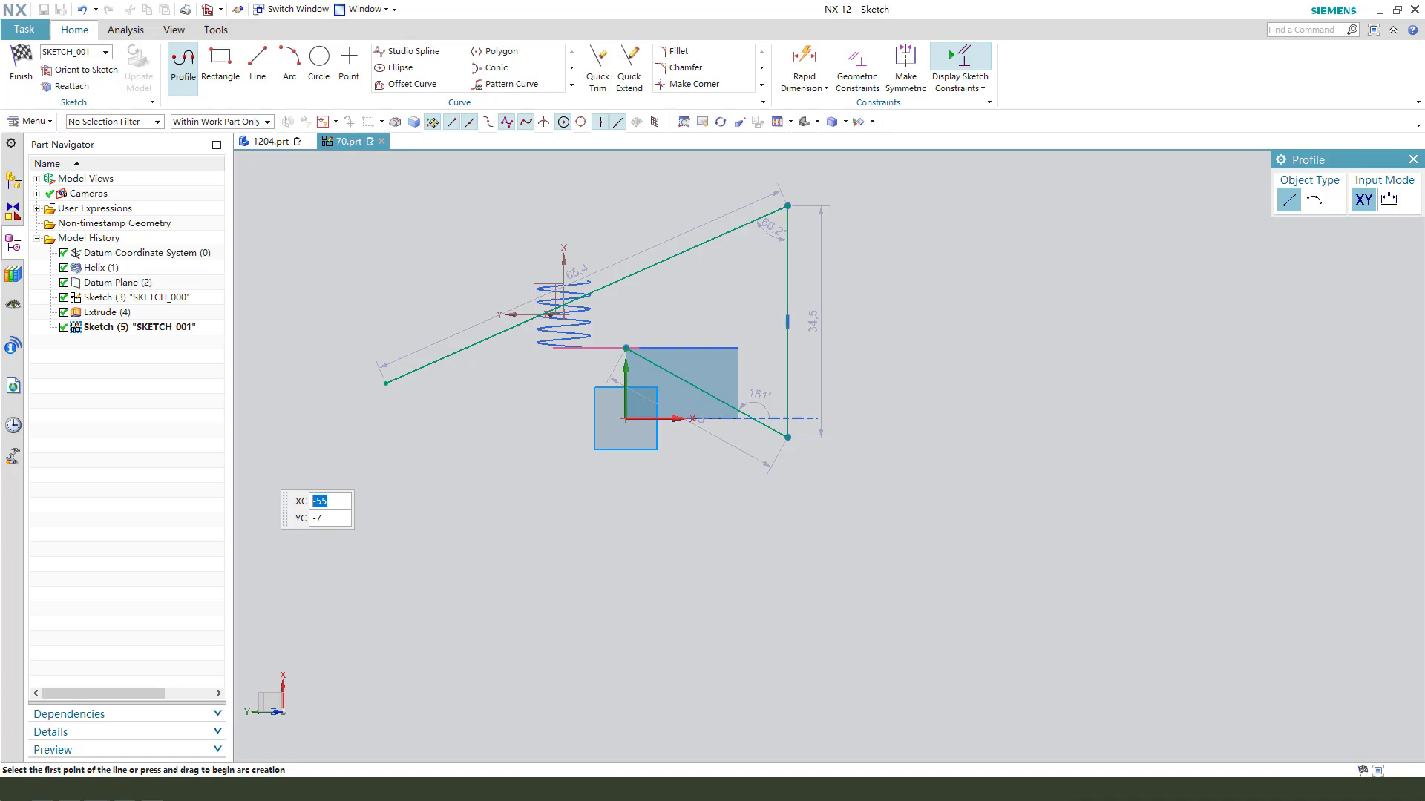
left_click(1414, 160)
scroll(891, 349, "down", 2)
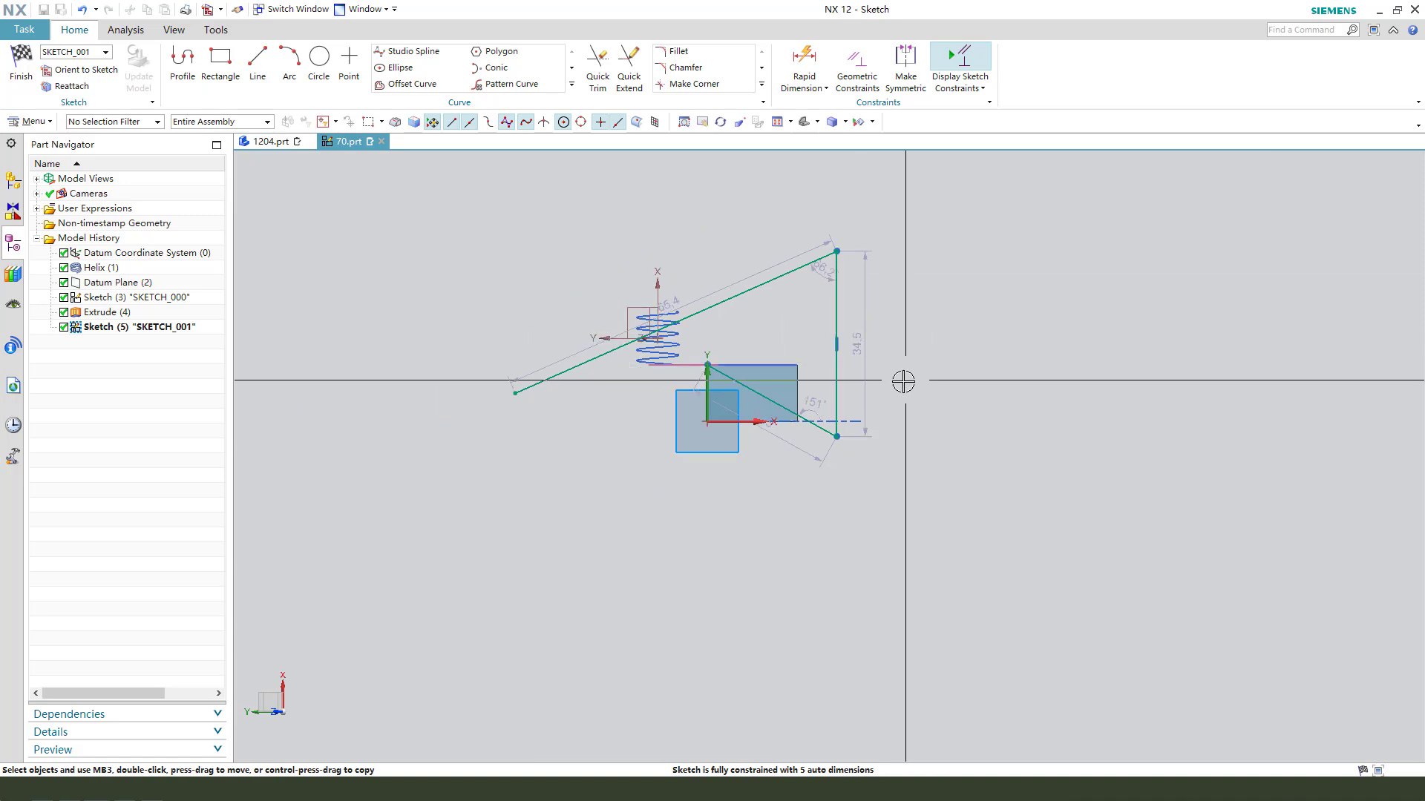
Draw an arc of radius 14 mm from the diagonal's left end.
scroll(957, 368, "down", 1)
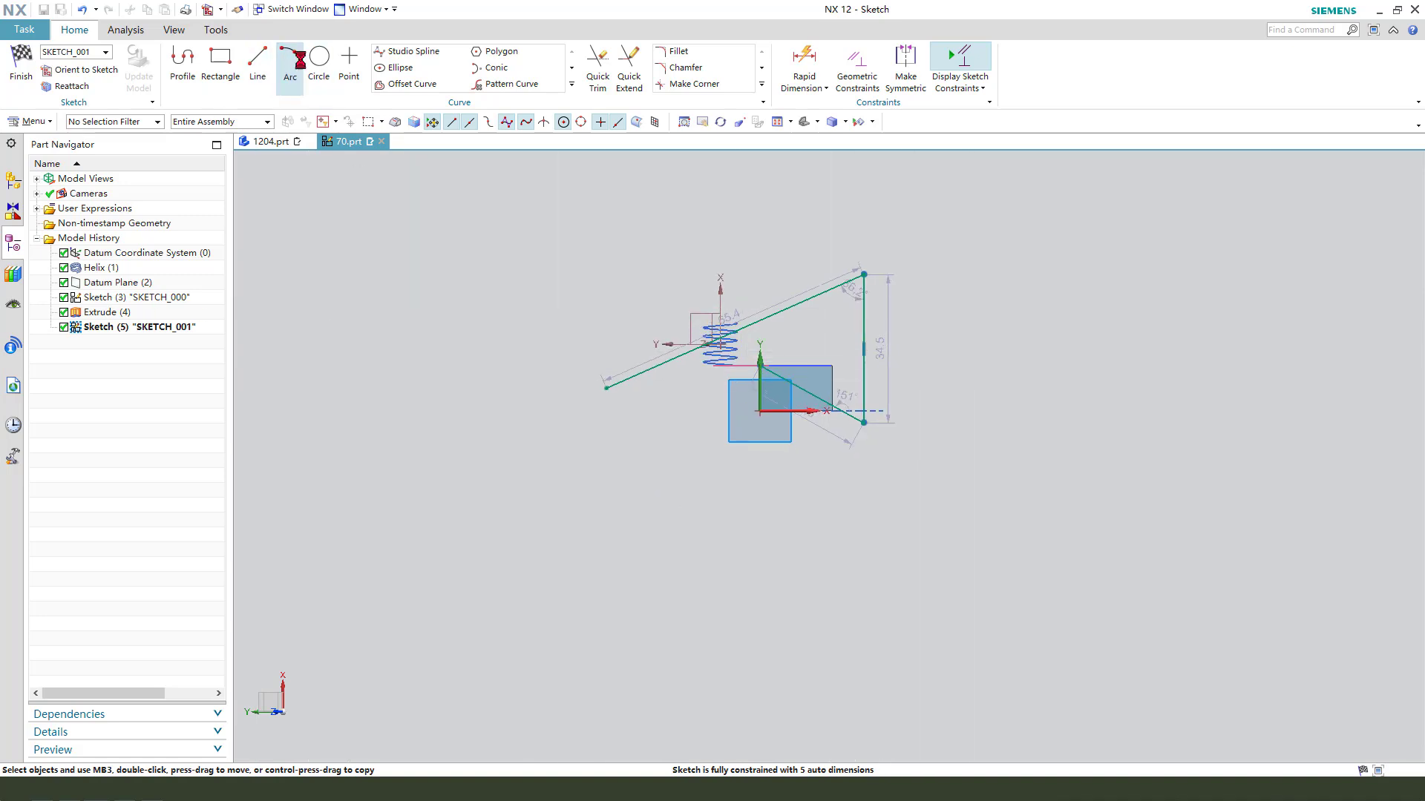
left_click(606, 387)
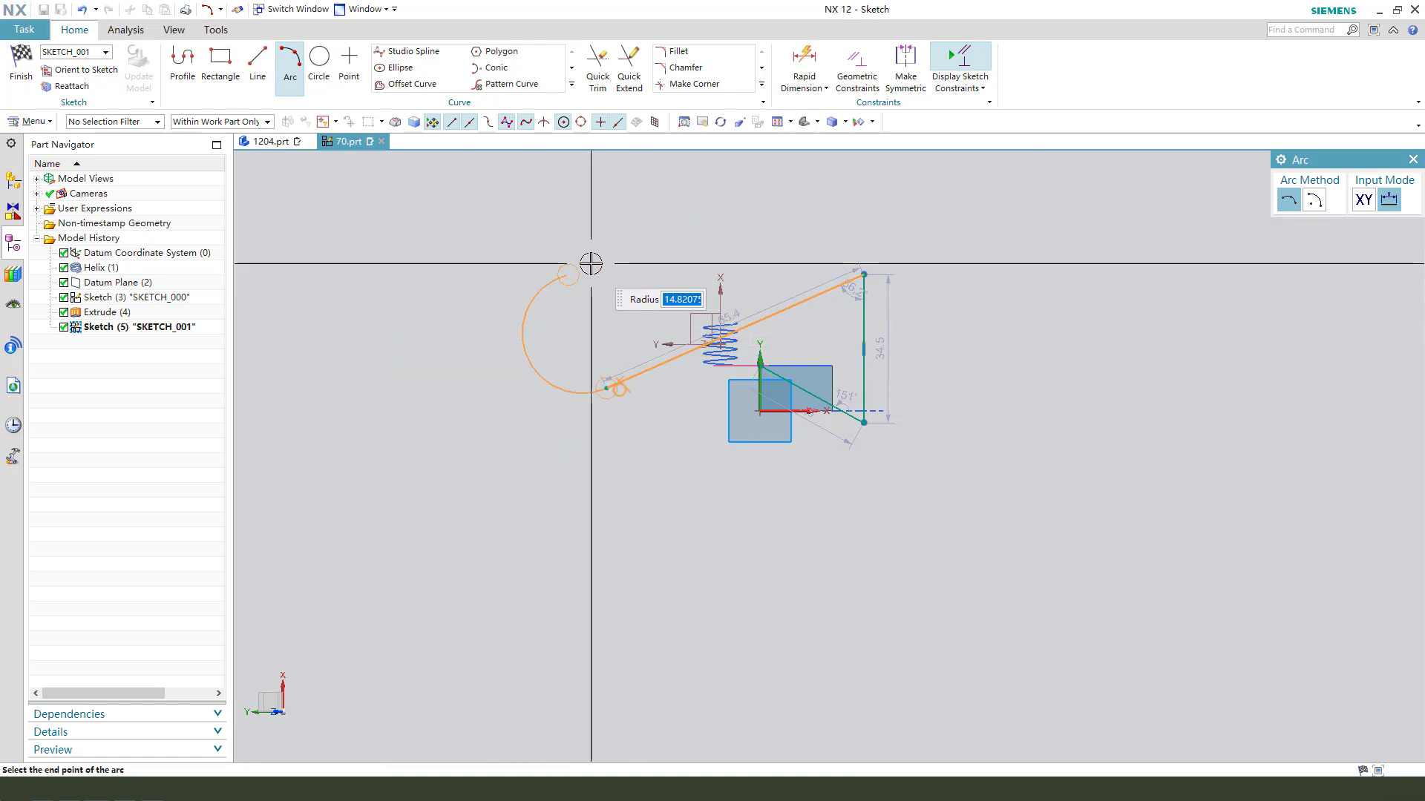
type("14")
key("Return")
scroll(620, 311, "up", 1)
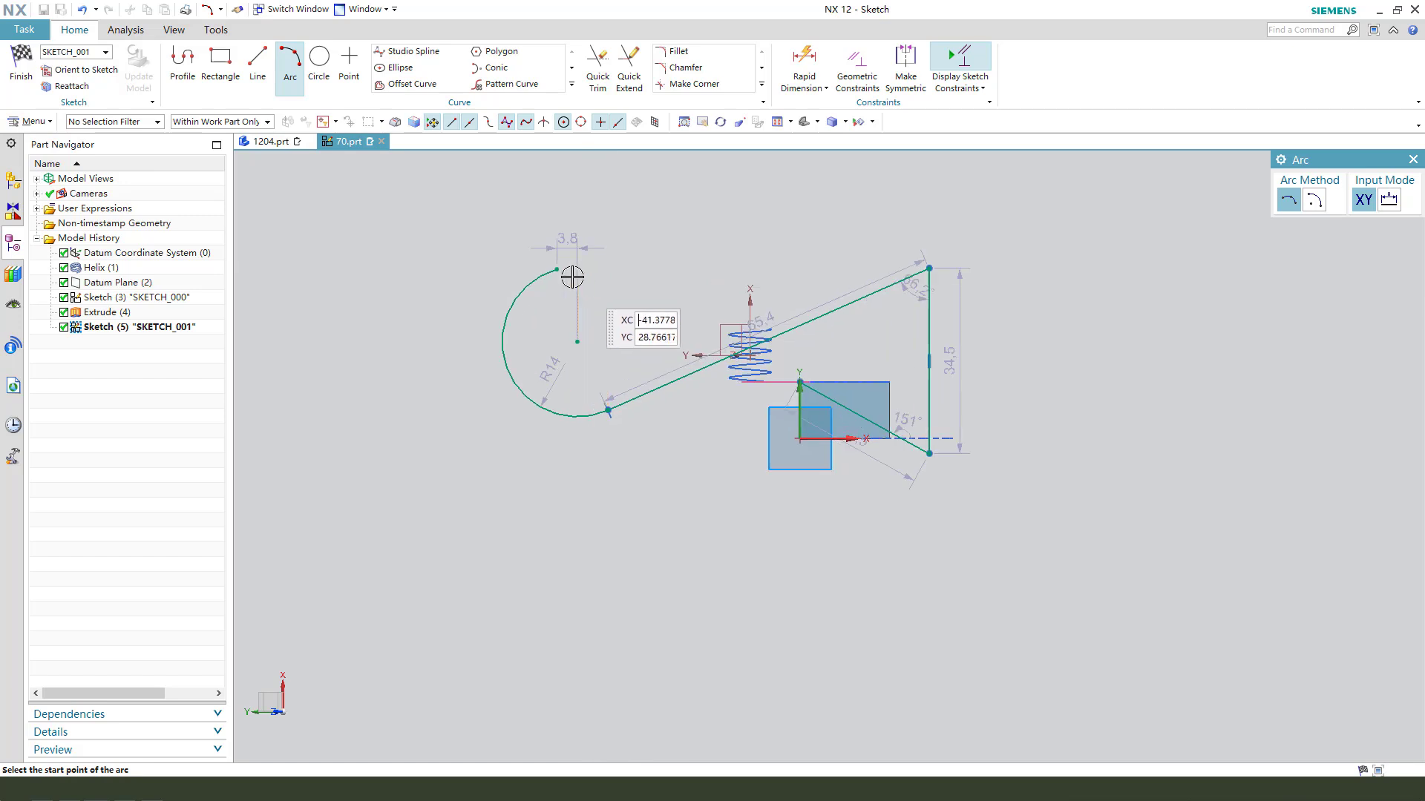
From the arc's top end, draw a 23 mm line and a second line at 128°.
left_click(565, 275)
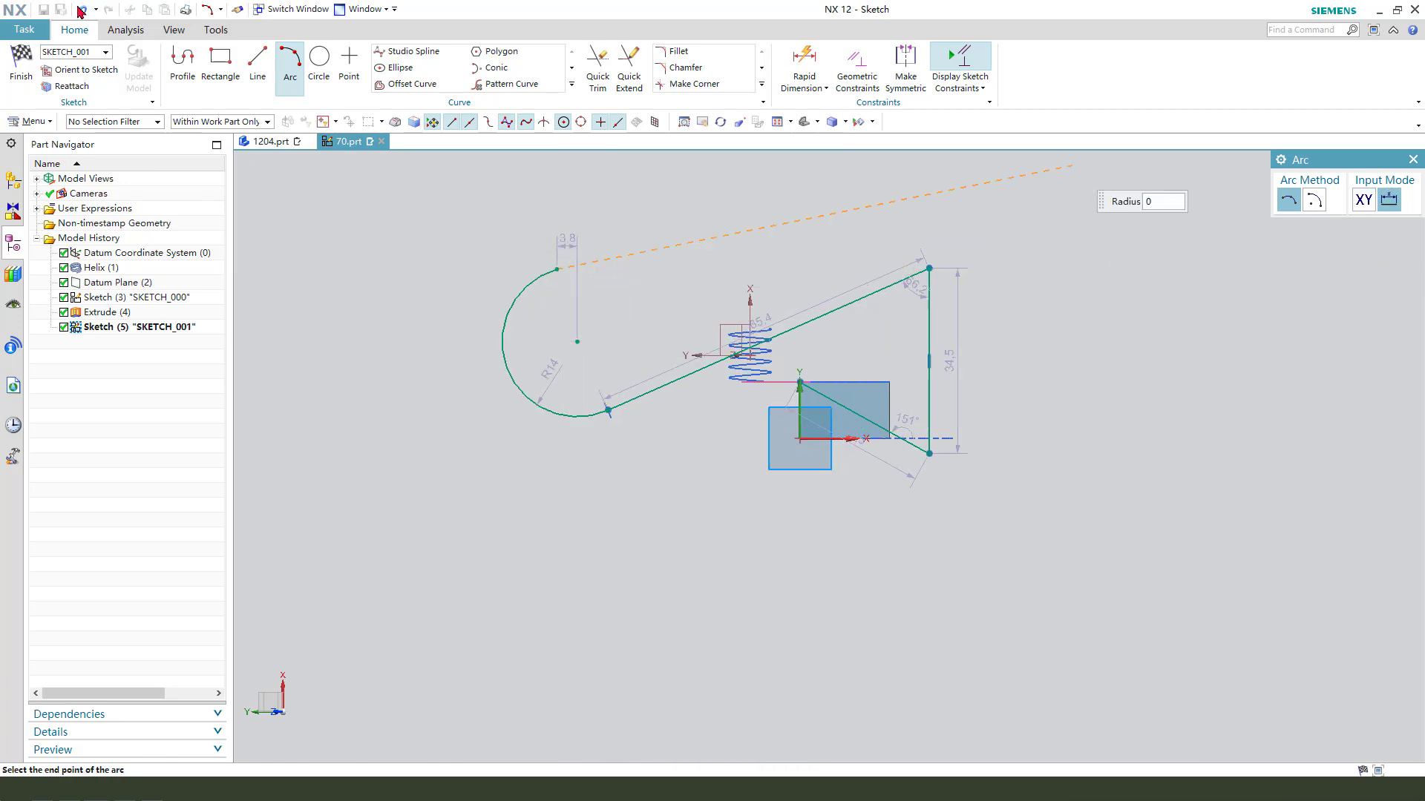
left_click(182, 63)
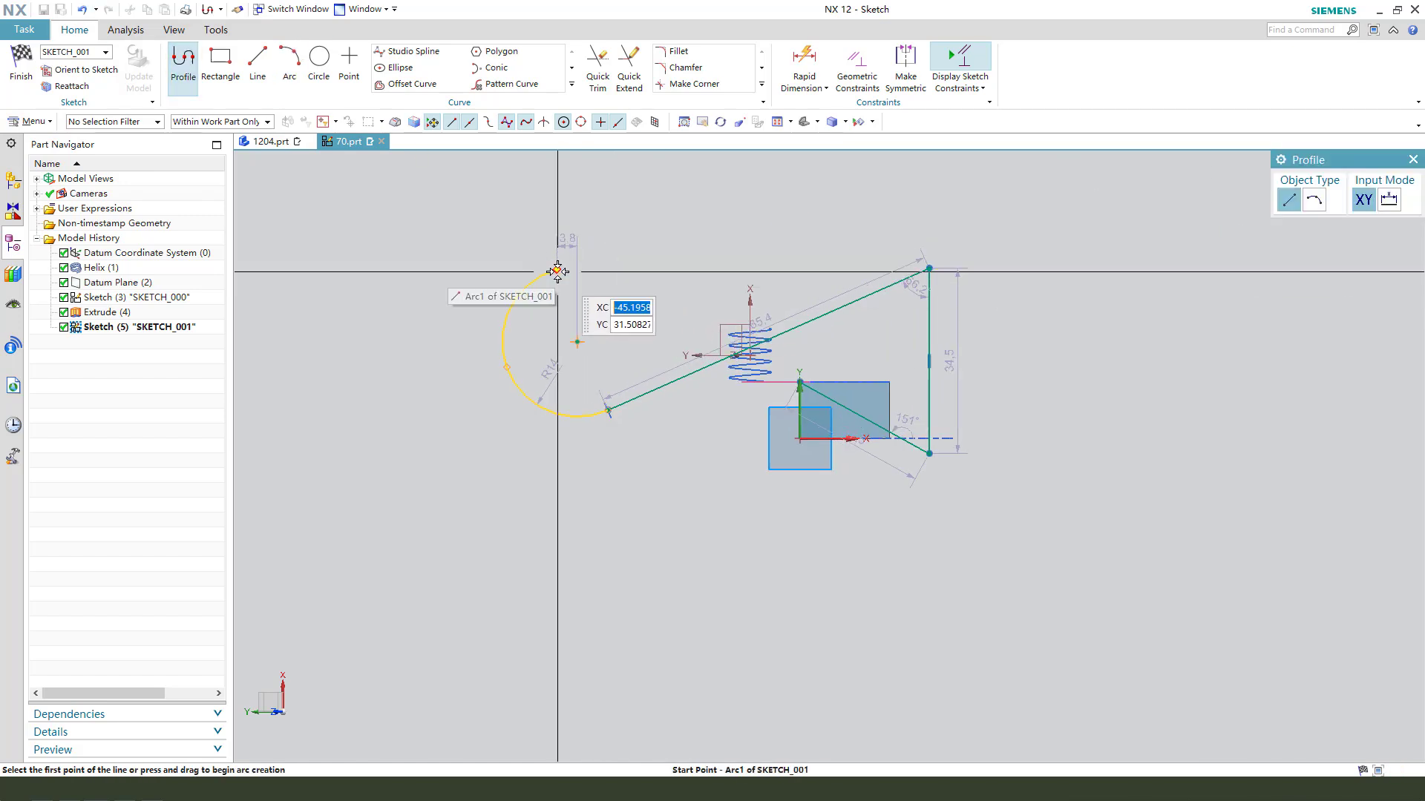
left_click(557, 269)
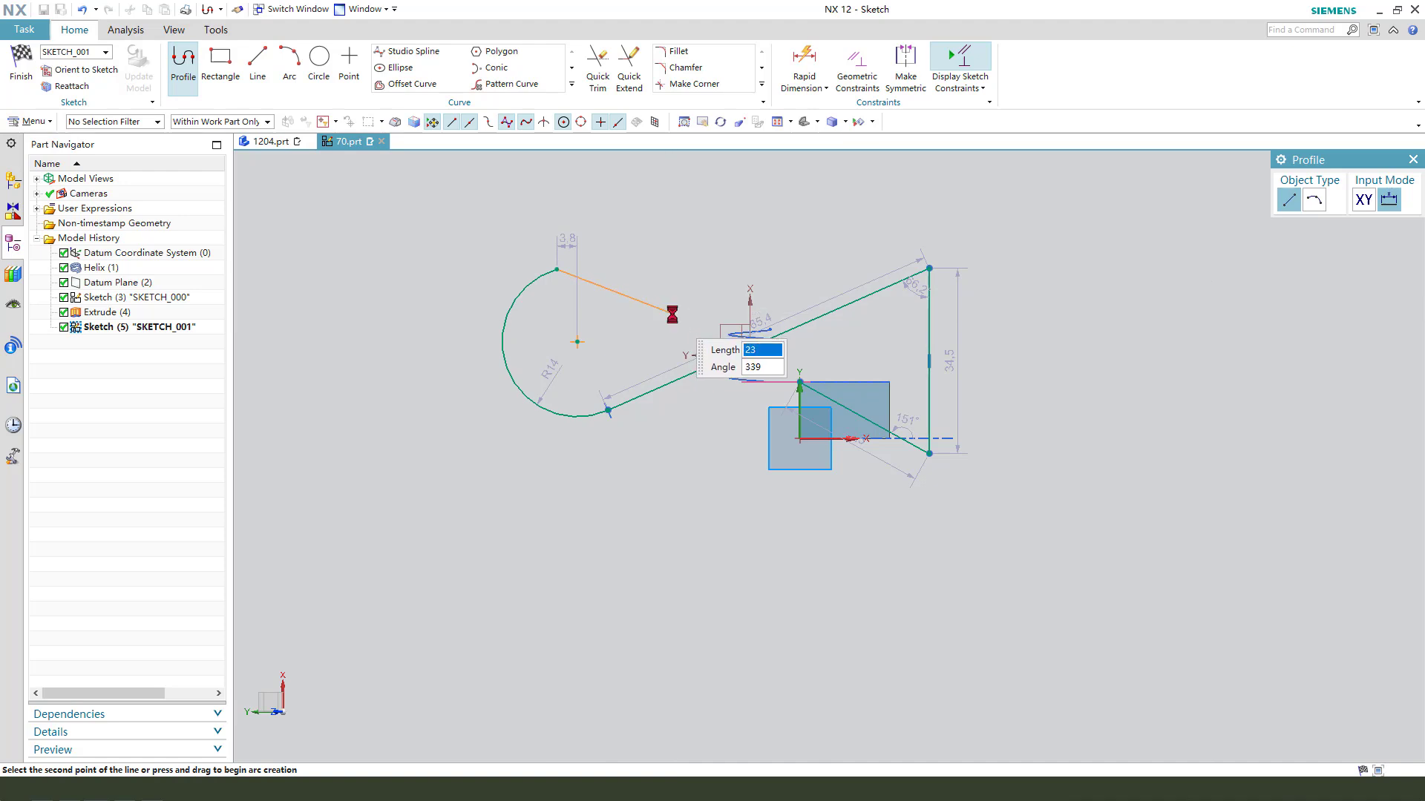
left_click(672, 314)
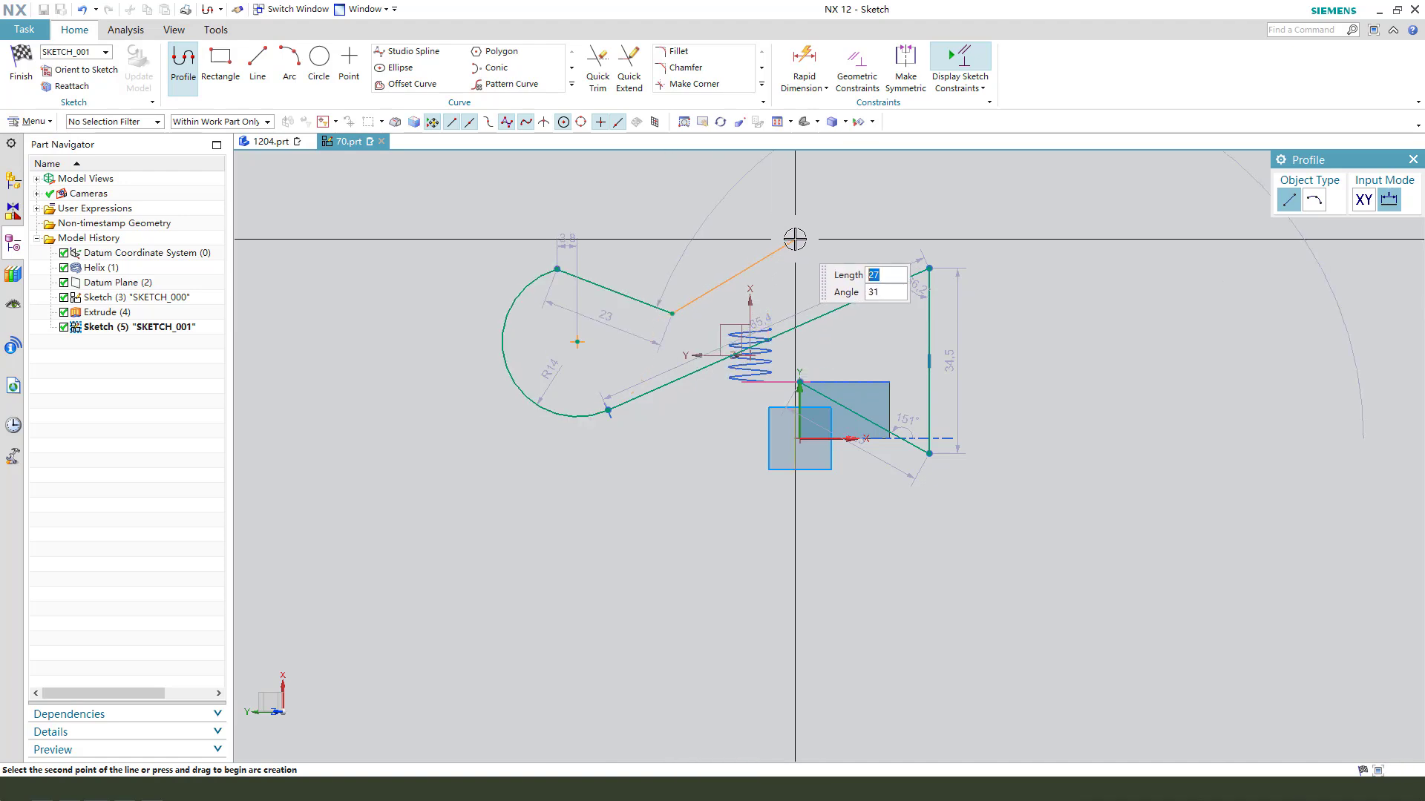
left_click(929, 268)
key("Escape")
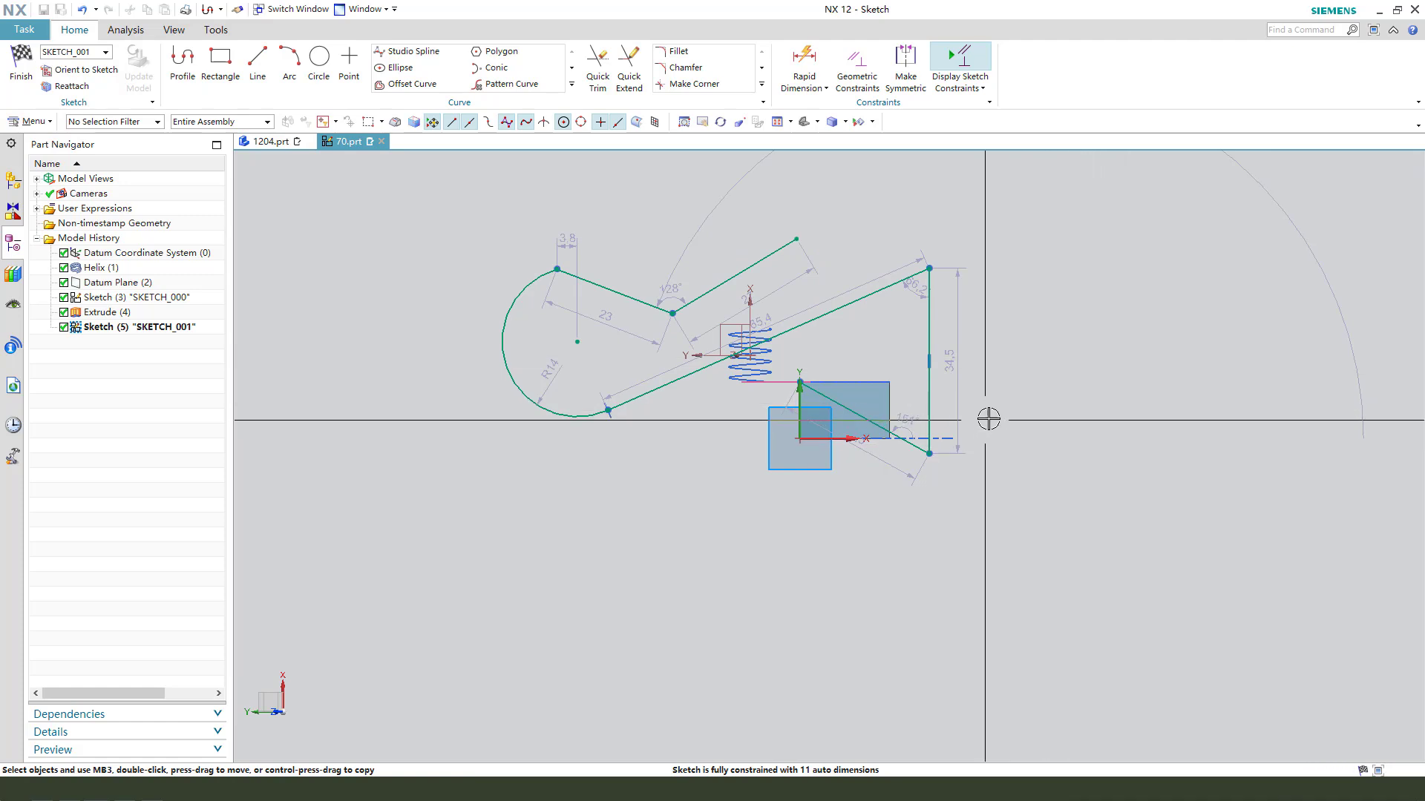
Constrain the vertical line's midpoint onto the sketch Y axis with Point on Curve.
left_click(948, 379)
left_click(701, 356)
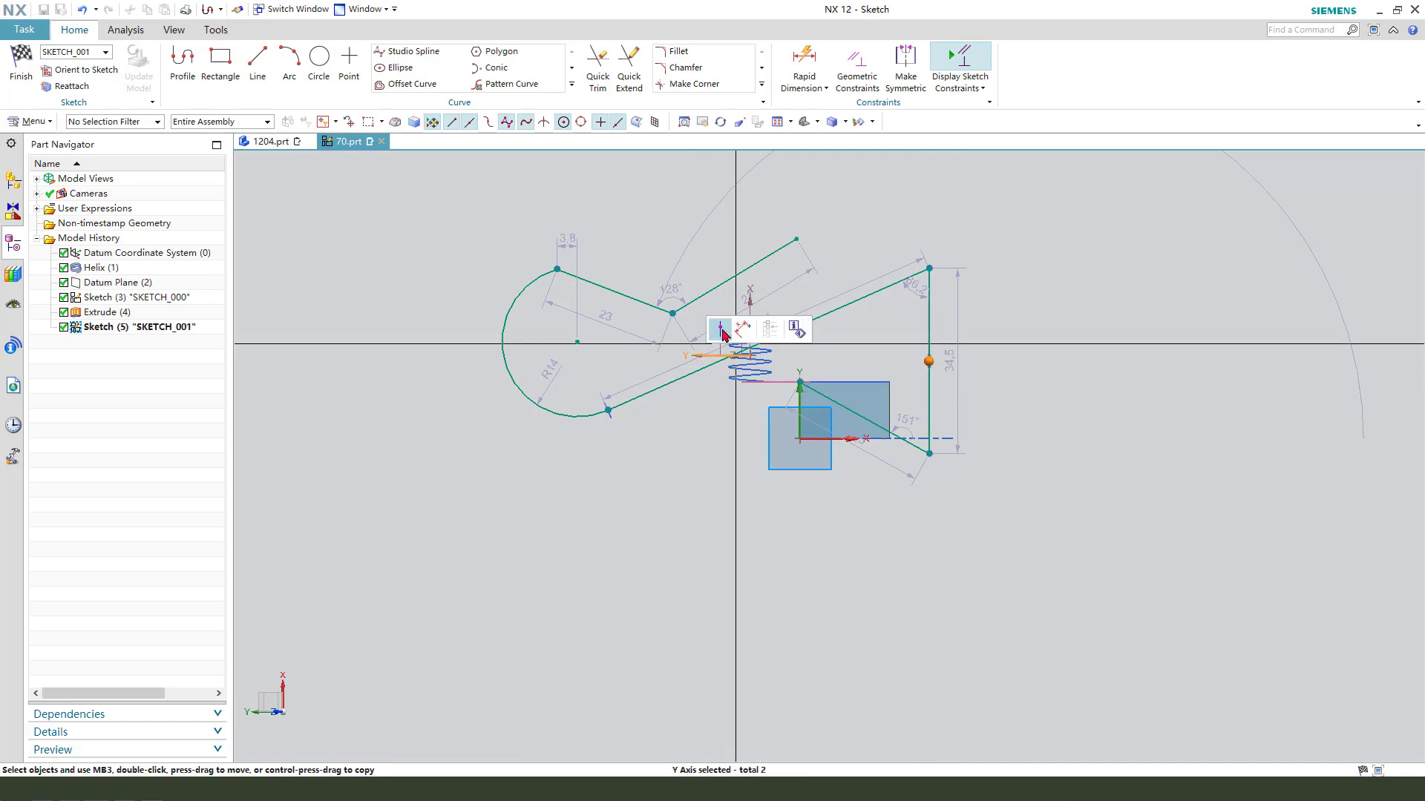
left_click(721, 329)
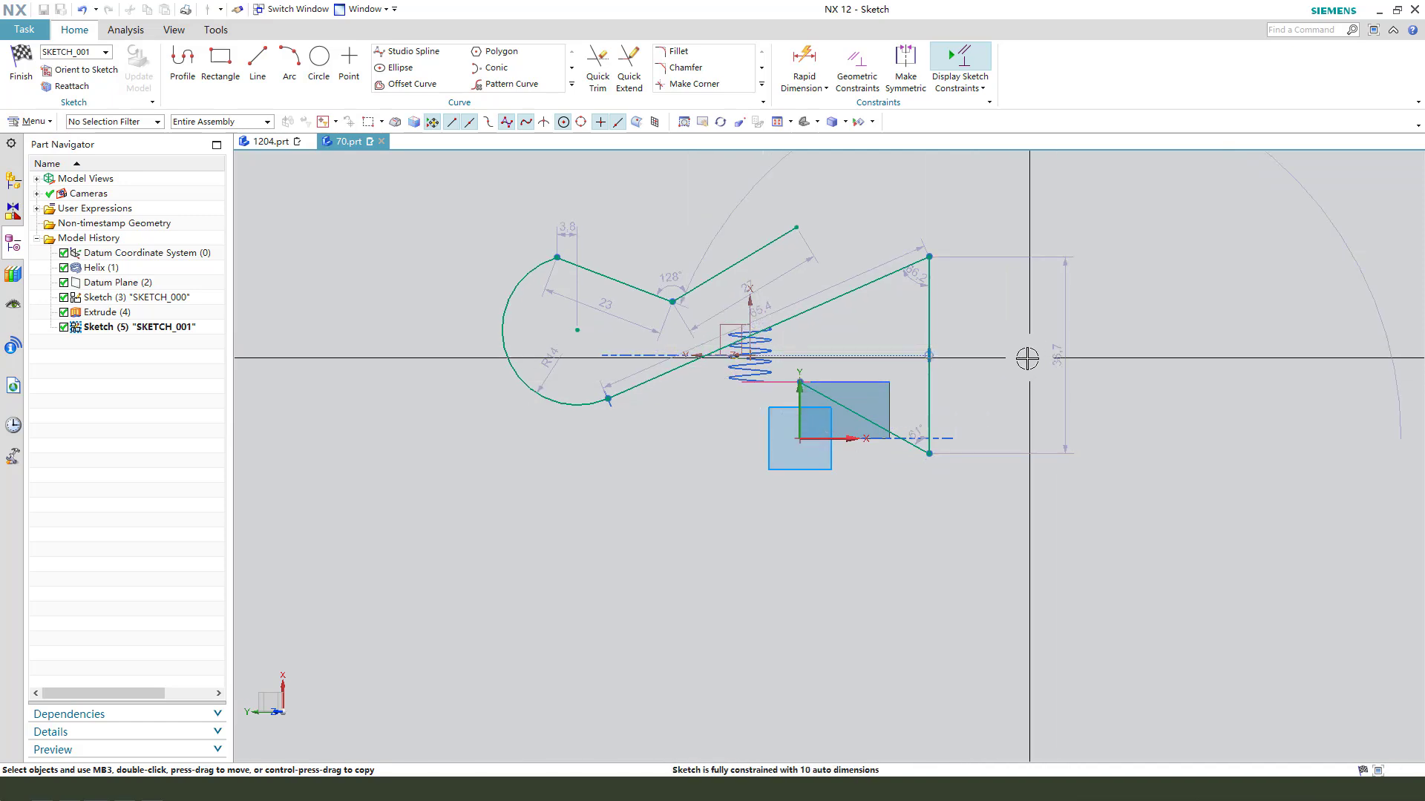
Change the 36.7 vertical dimension to 15.5 mm.
double_click(1057, 353)
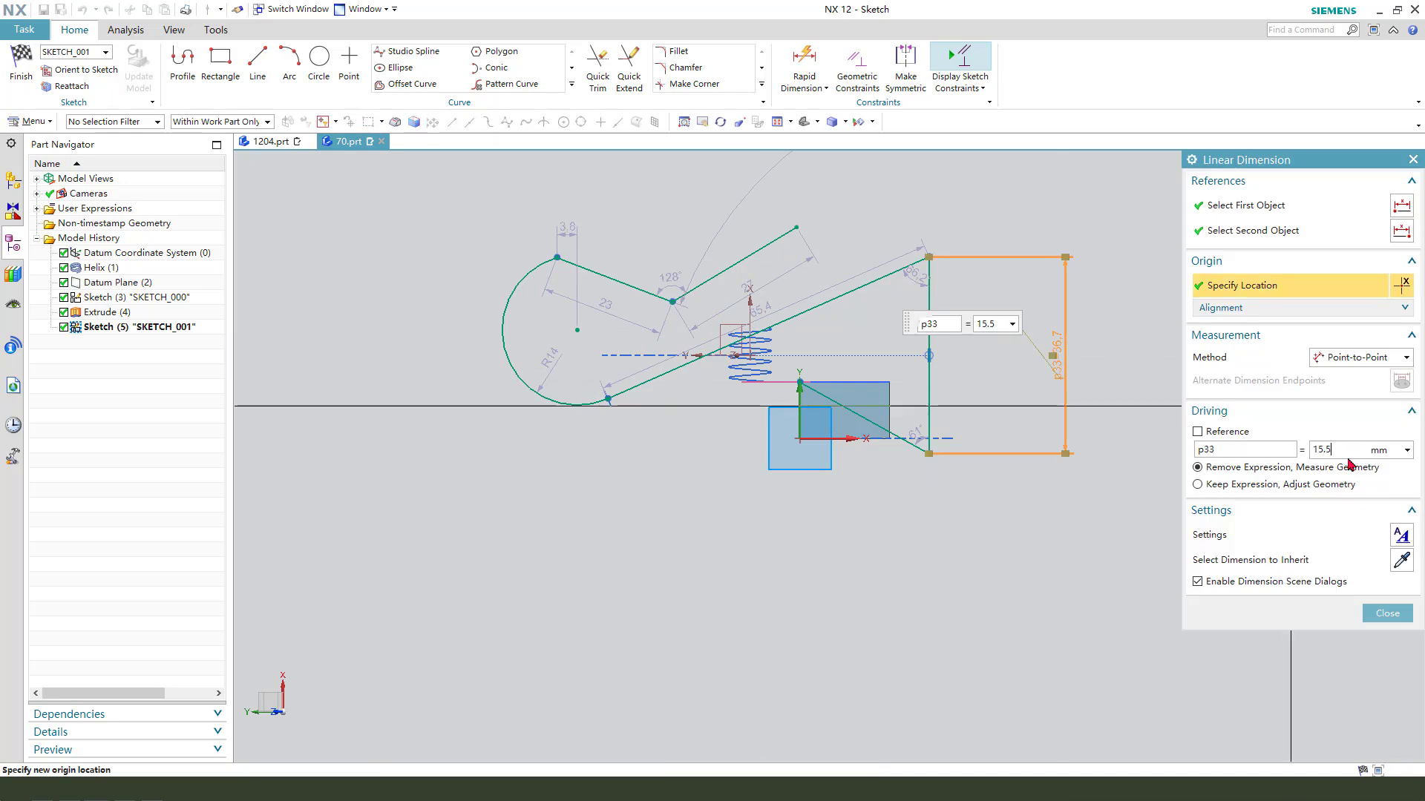
key("Return")
left_click(1096, 460)
scroll(846, 409, "up", 2)
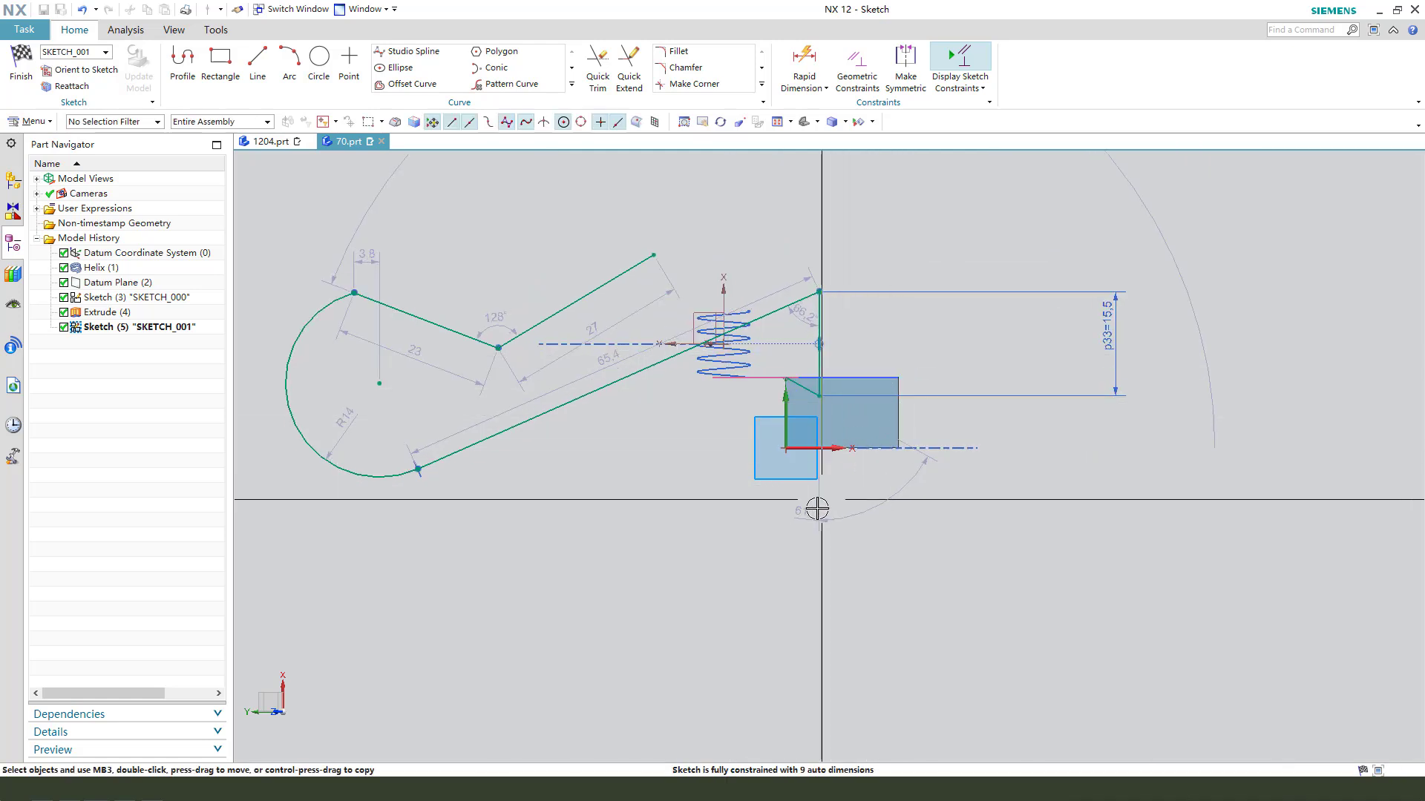
scroll(838, 434, "up", 1)
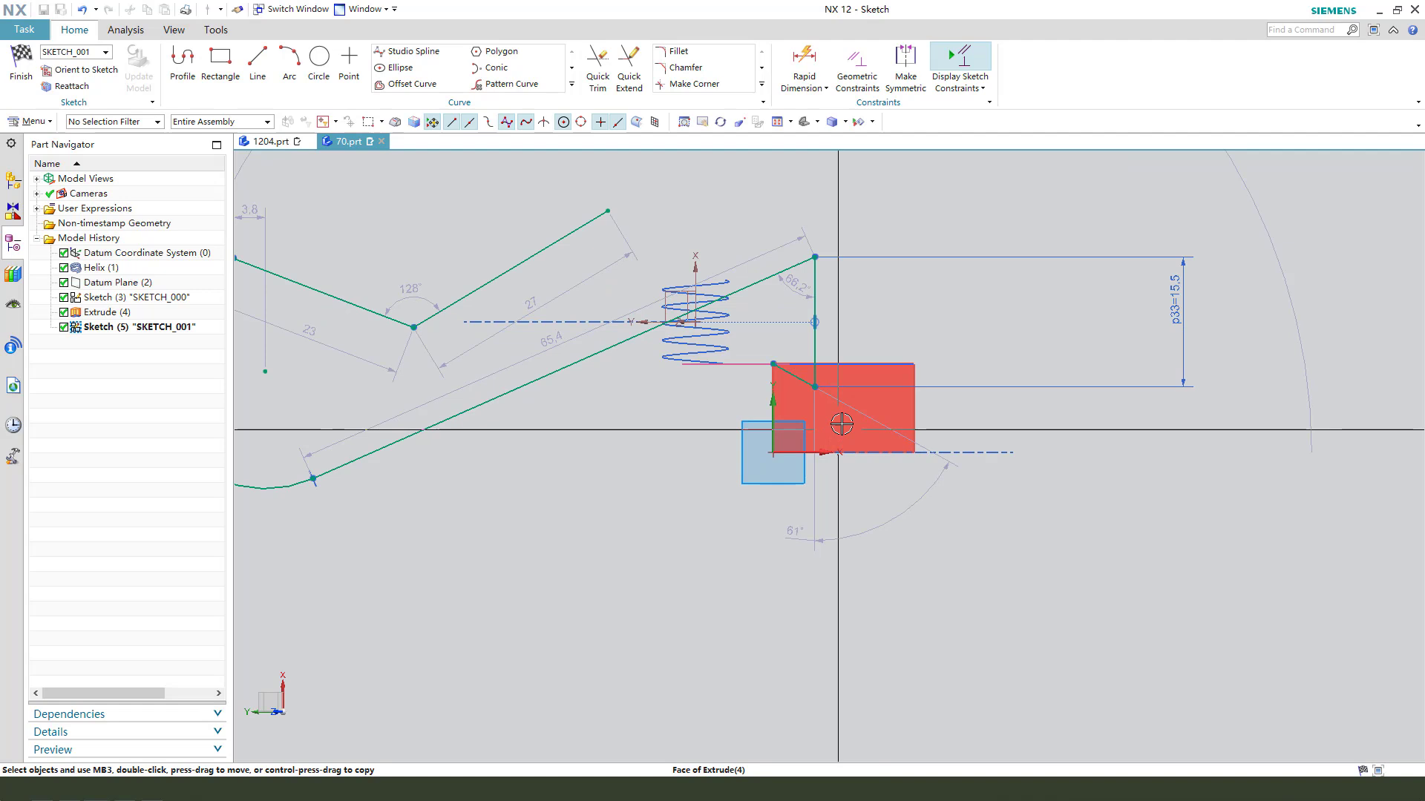
Add a 15.6 mm horizontal dimension from the lower arm corner.
left_click(805, 58)
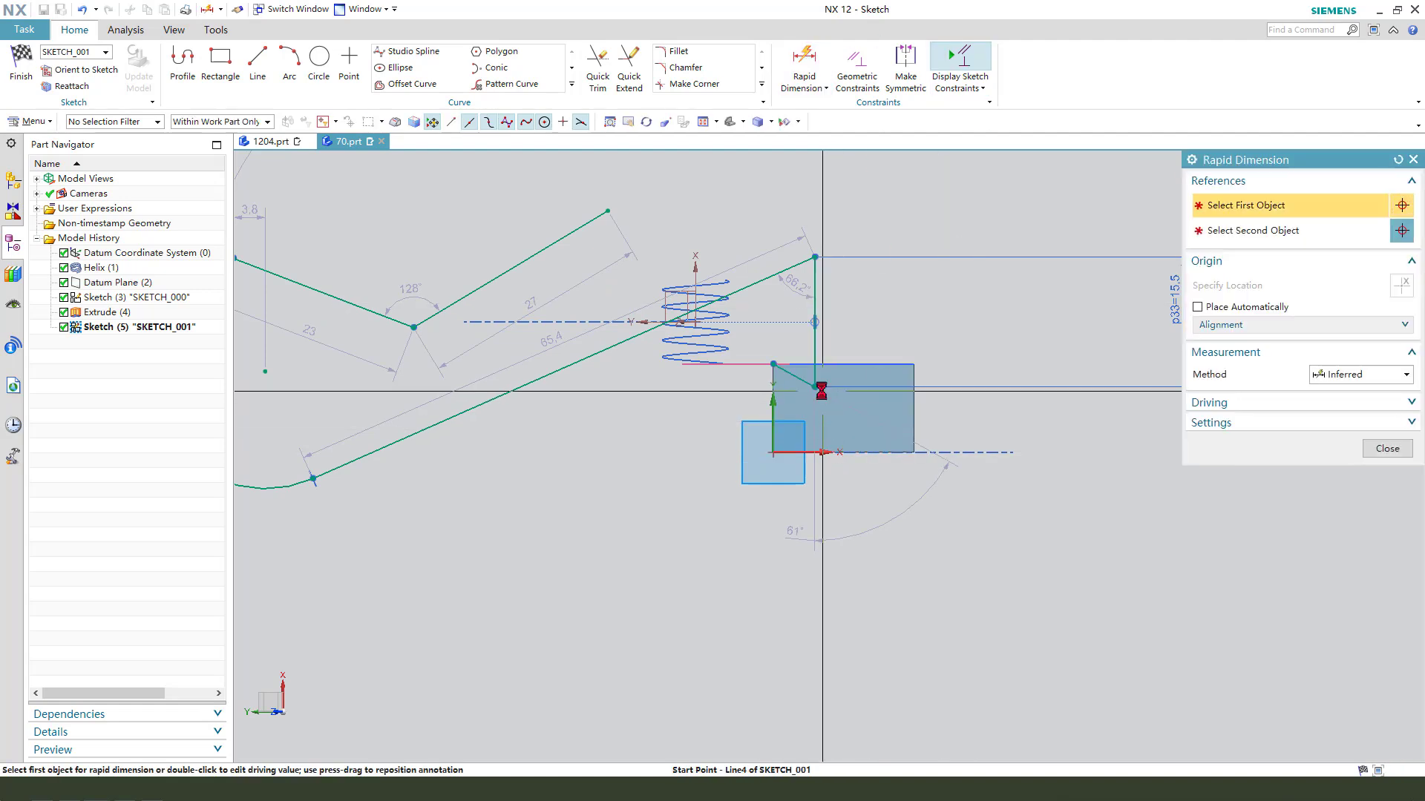
left_click(772, 369)
left_click(998, 596)
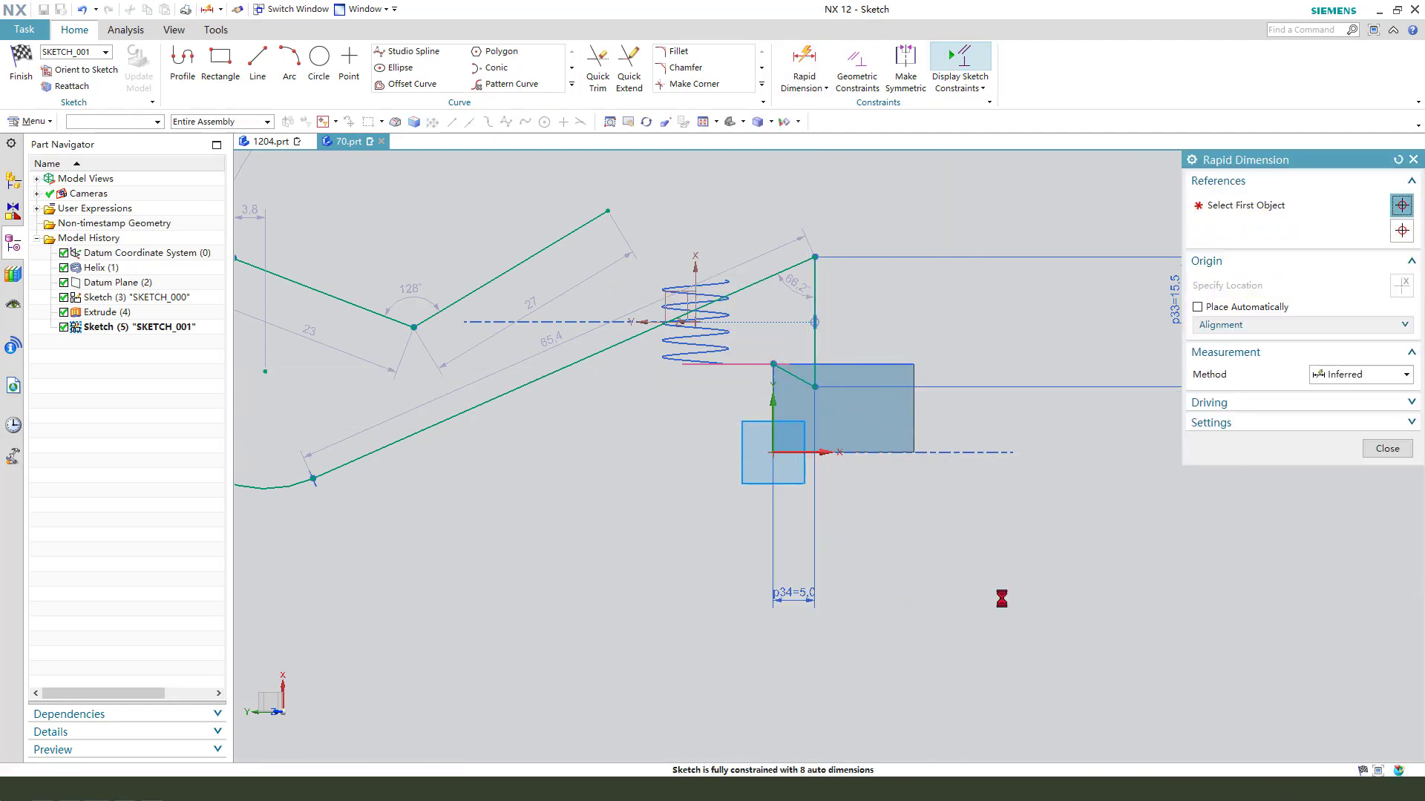
type("15.")
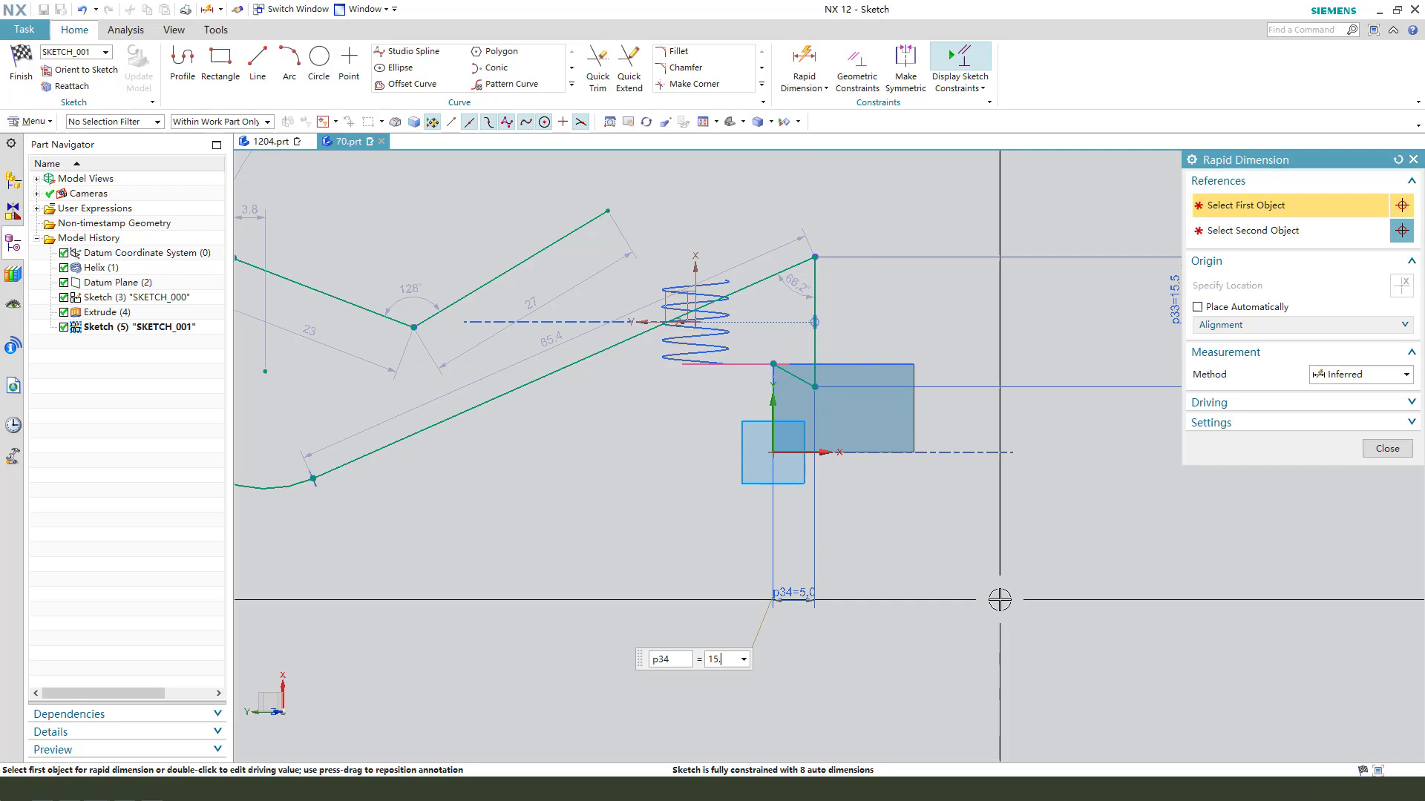
type("6")
key("Return")
left_click(1384, 450)
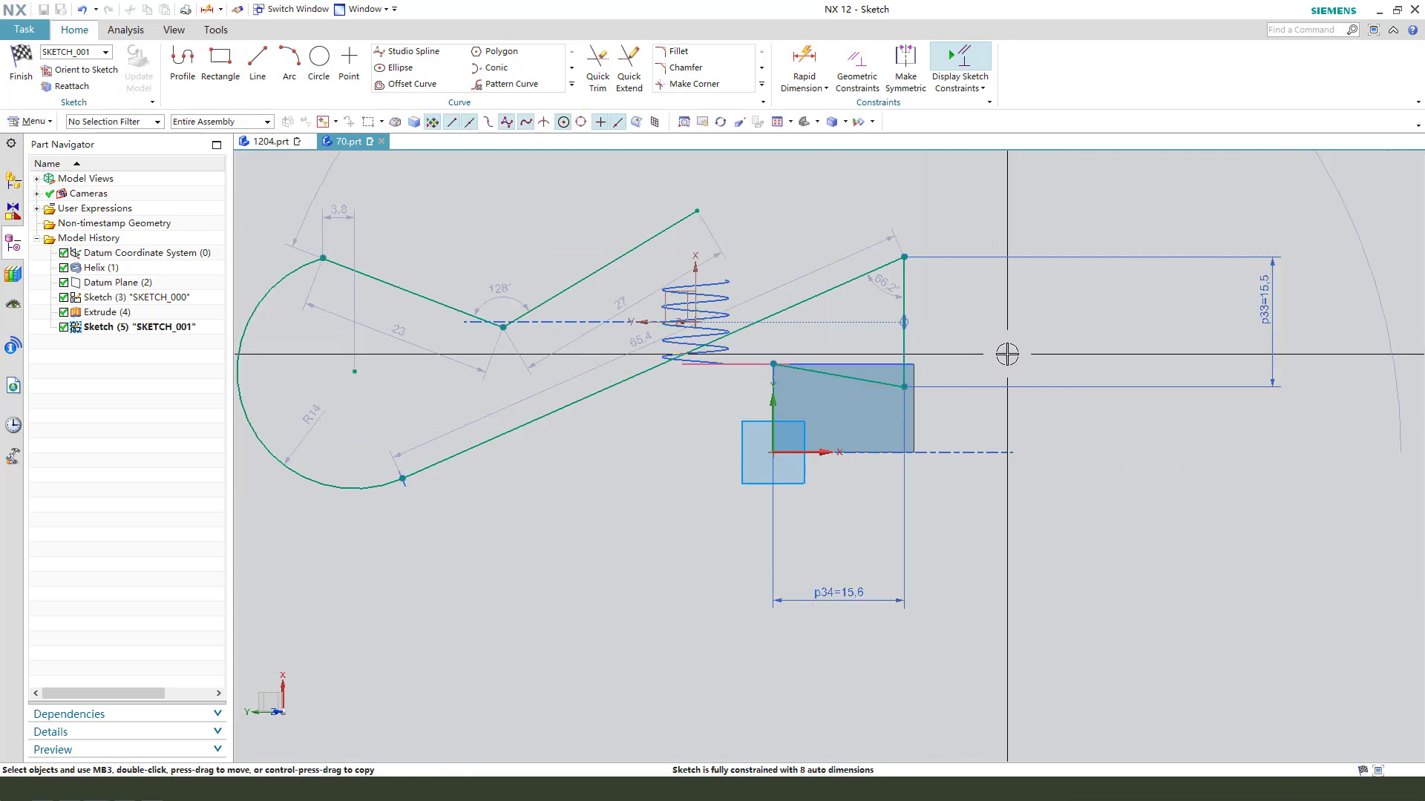
scroll(1008, 350, "up", 1)
scroll(1010, 347, "down", 2)
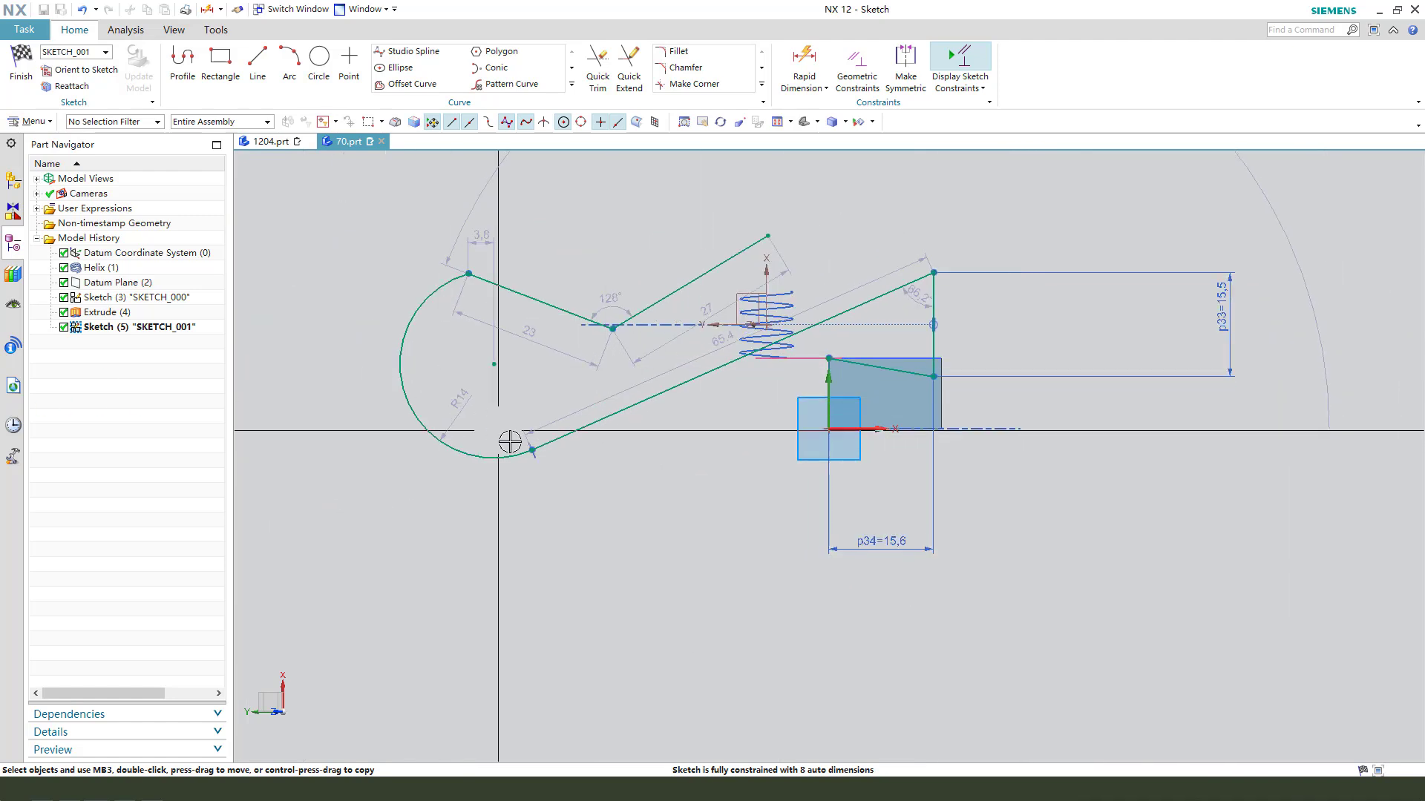
Dimension the arc centre to the arm corner at 48 mm.
left_click(804, 66)
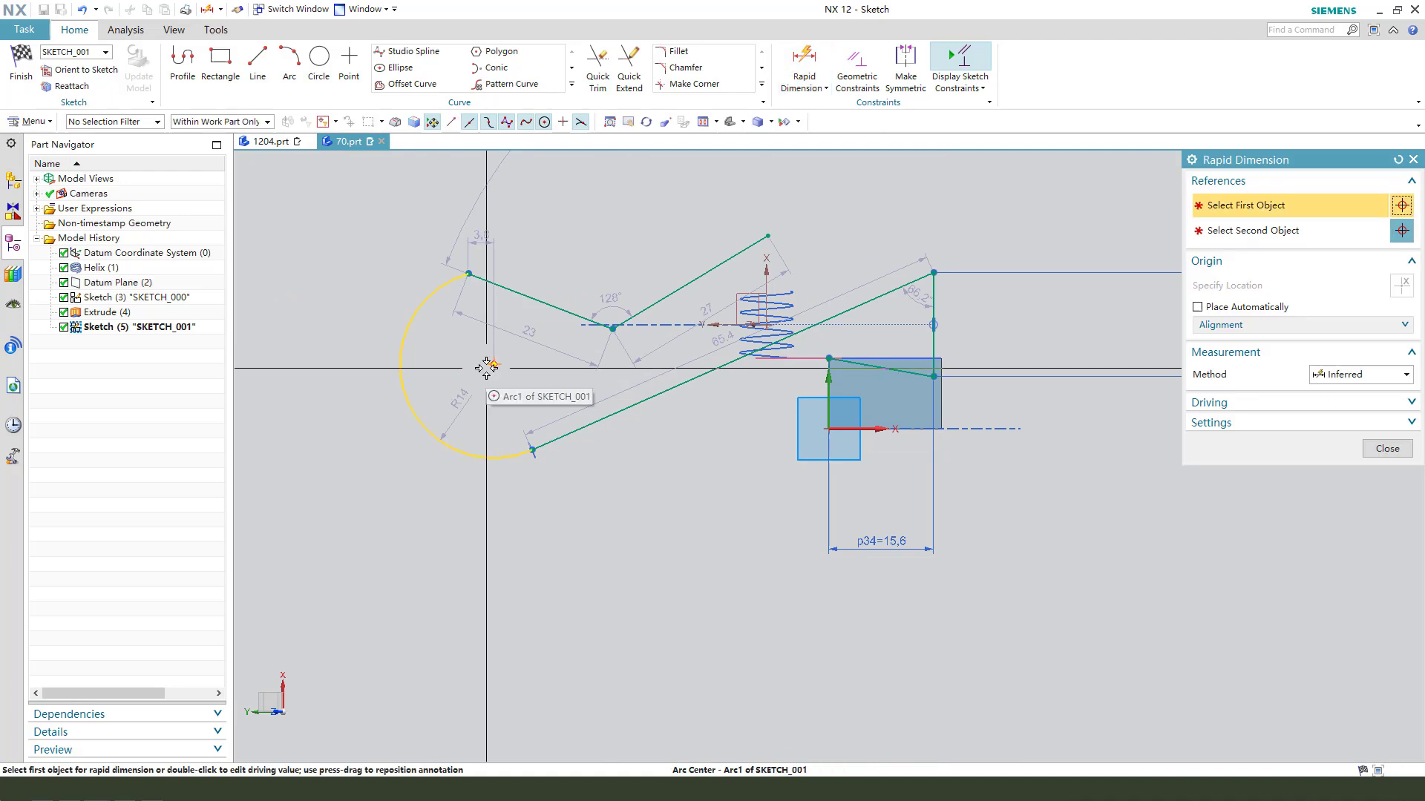
left_click(405, 394)
left_click(933, 375)
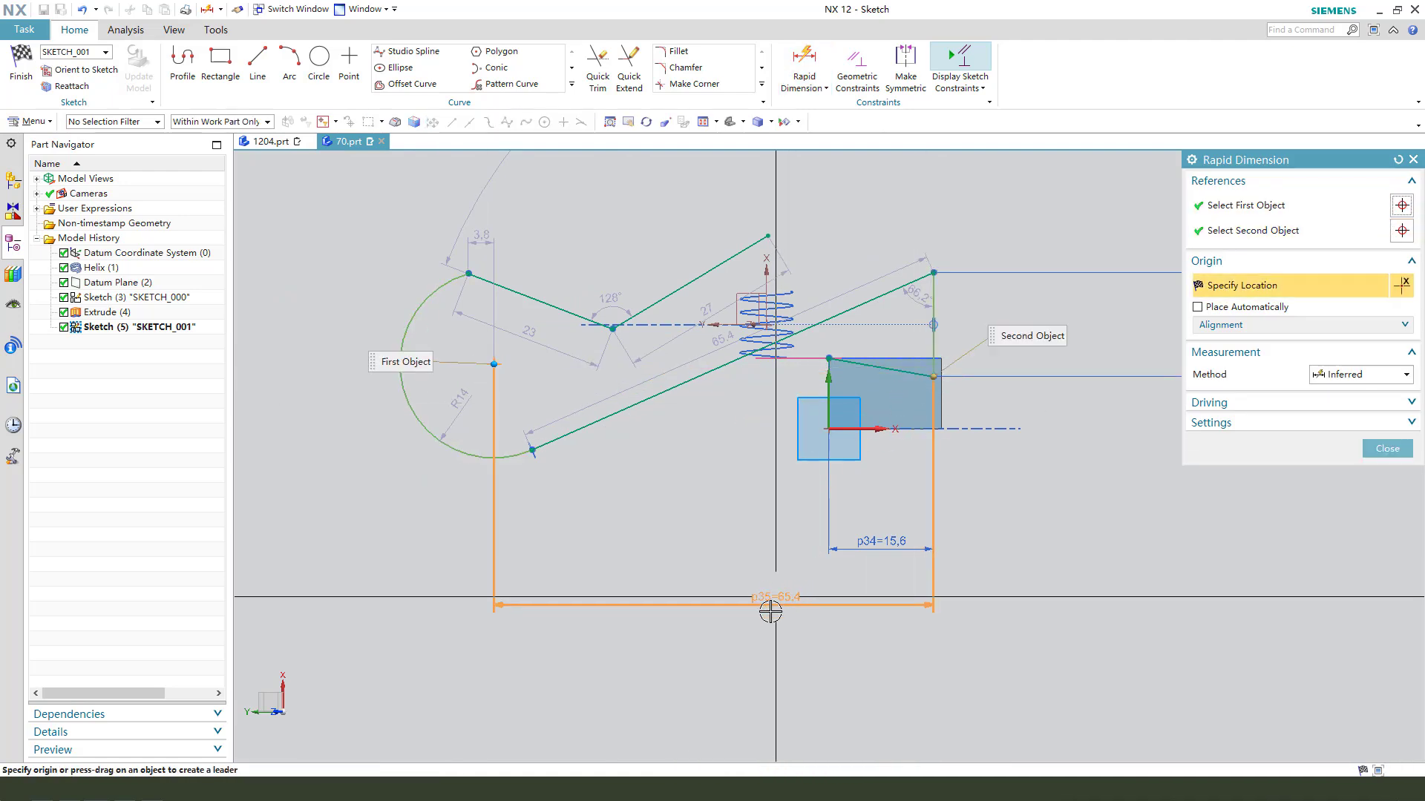
left_click(770, 607)
key("Return")
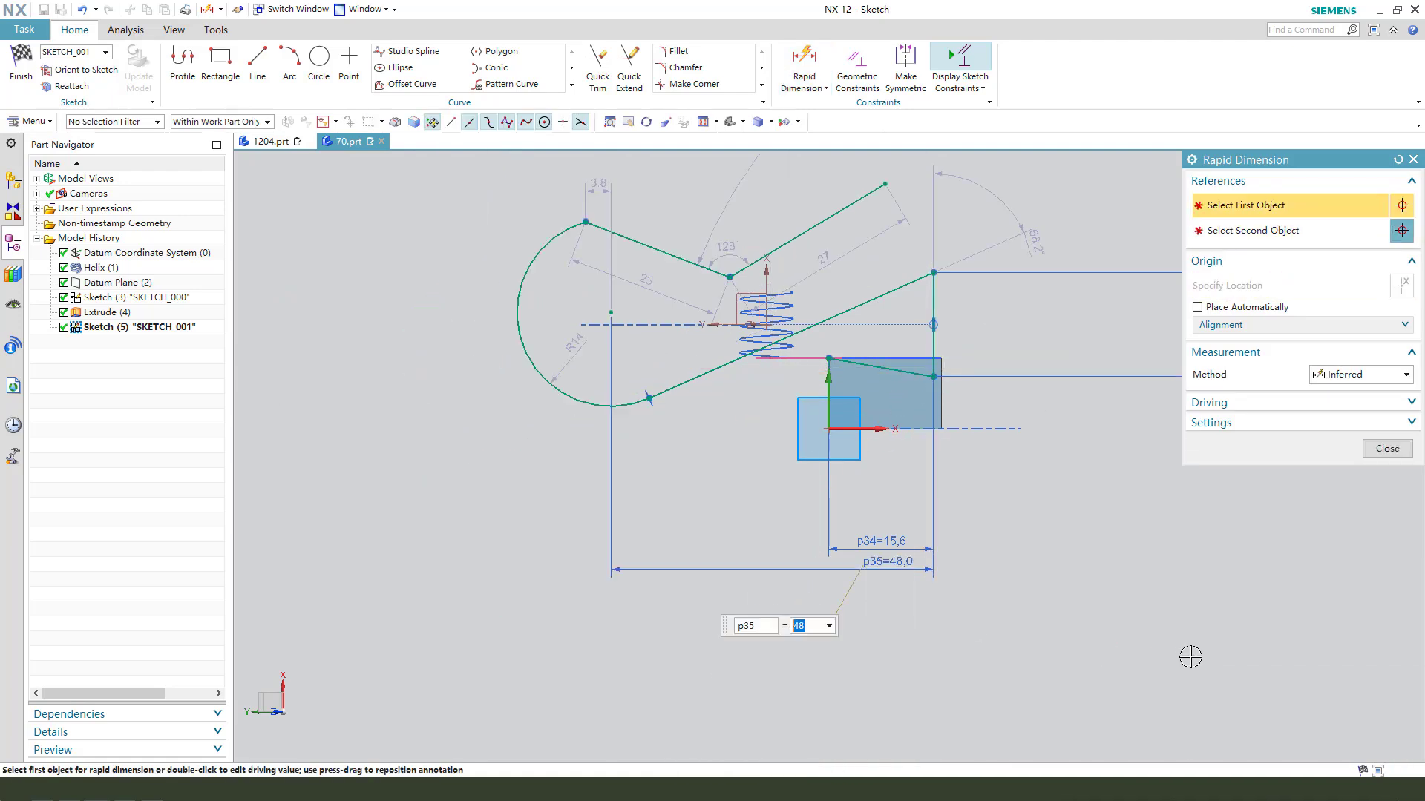
Change the loop arc's R14 radius to 6 mm.
left_click(1387, 448)
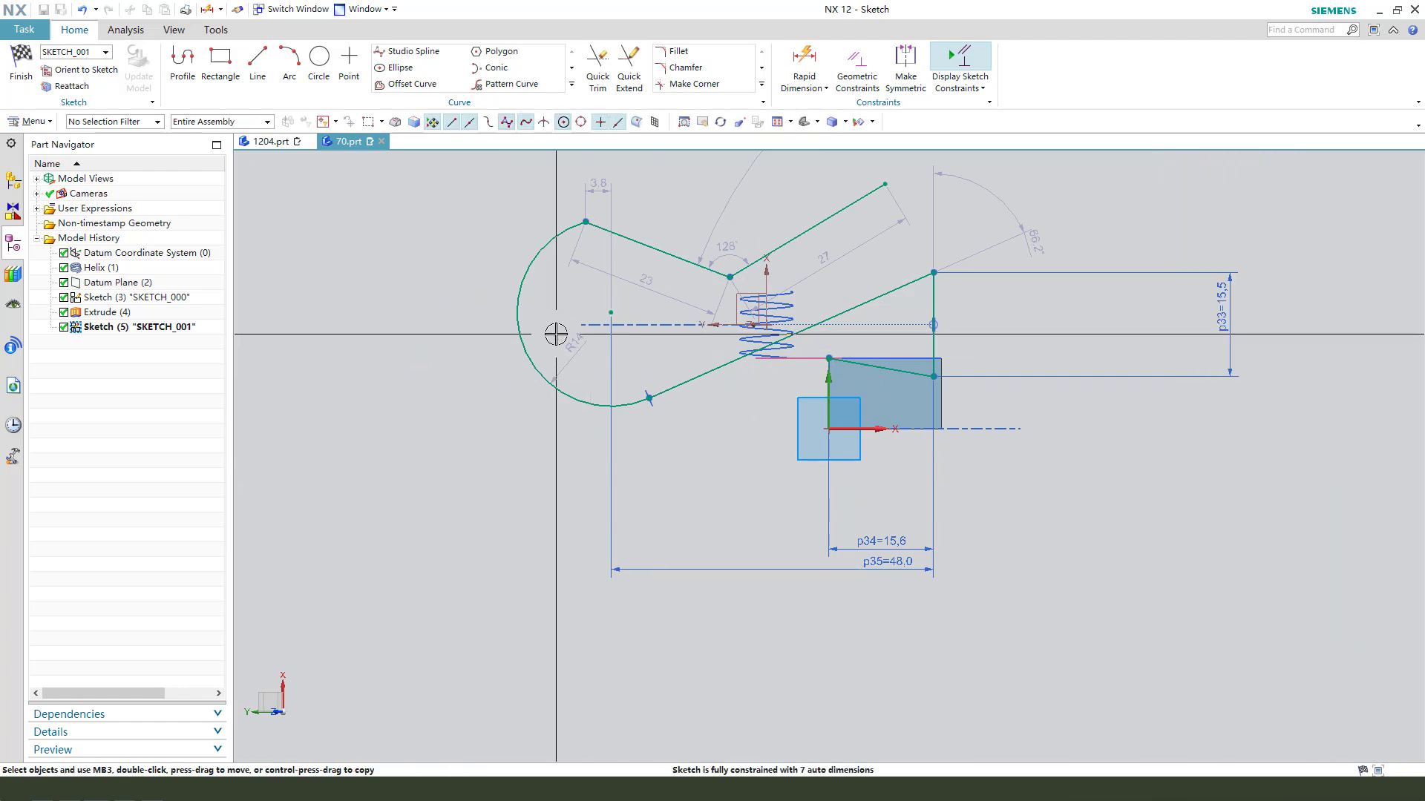
left_click_drag(519, 371, 56, 410)
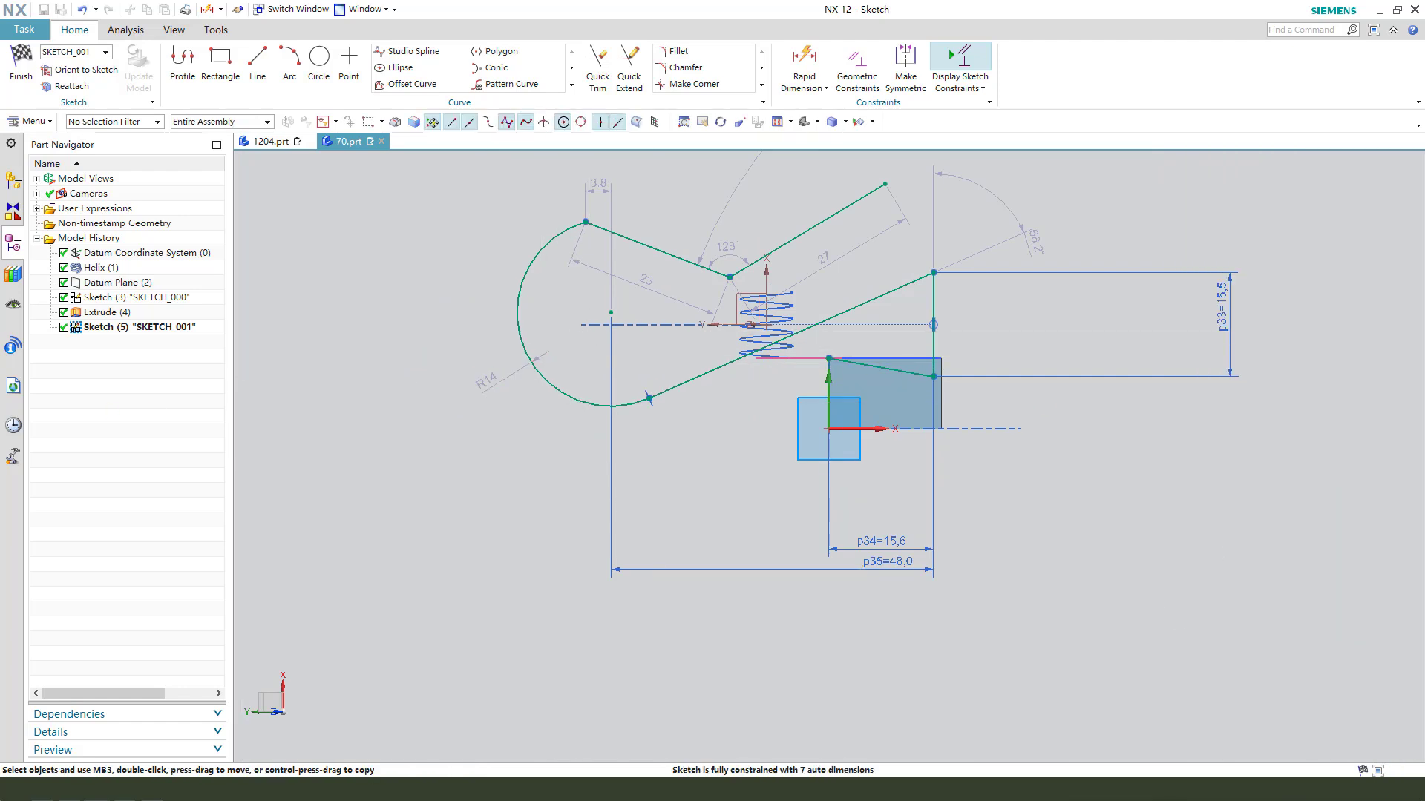
double_click(486, 380)
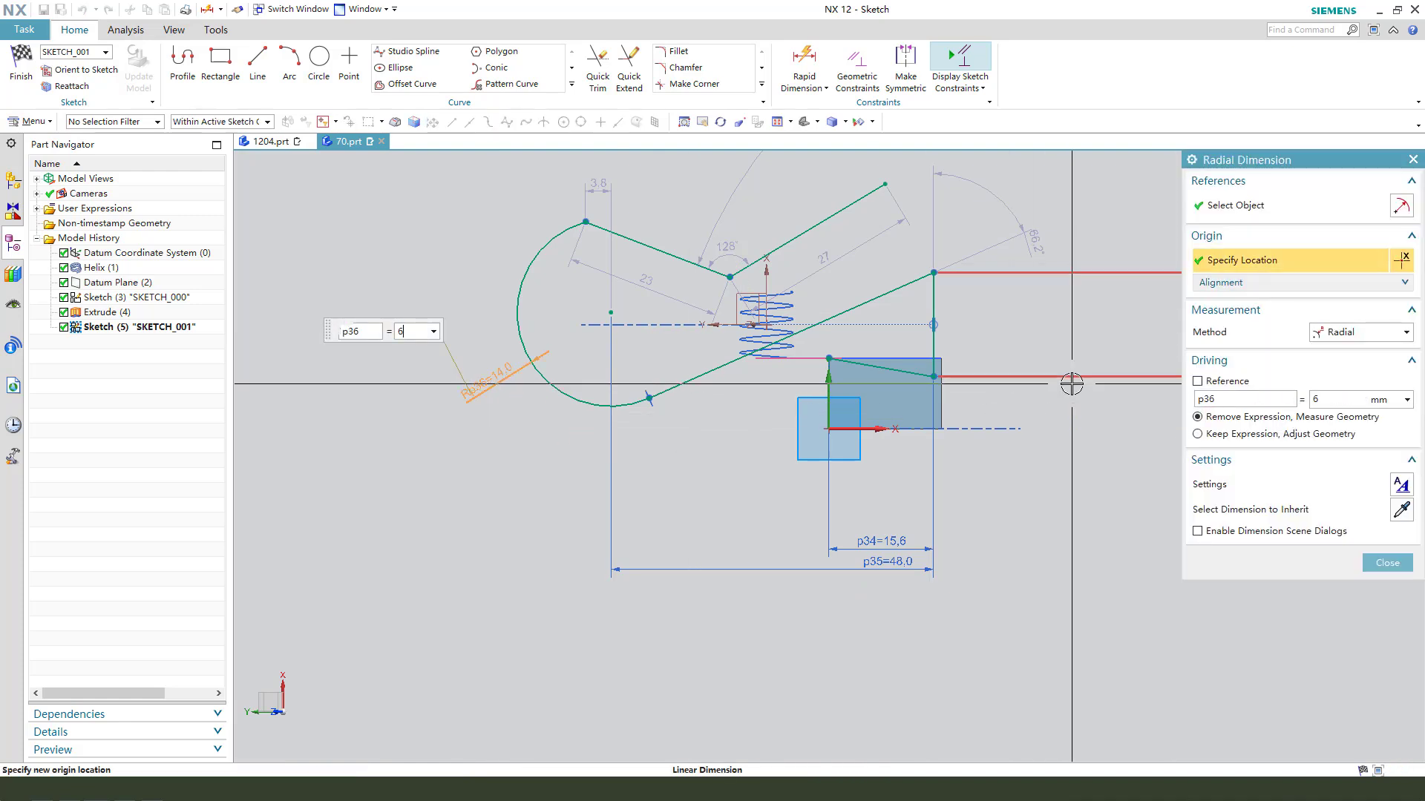
key("Return")
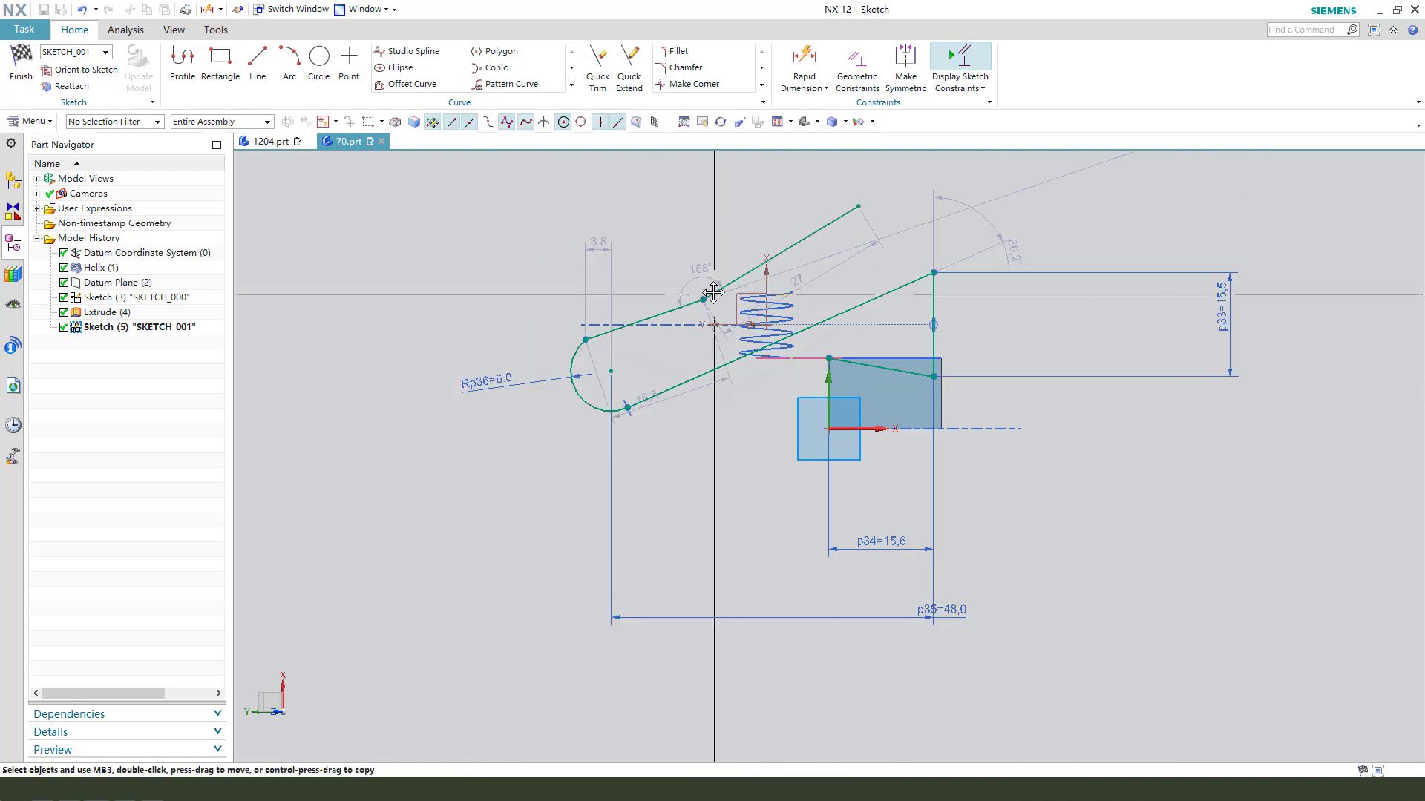
scroll(640, 337, "up", 3)
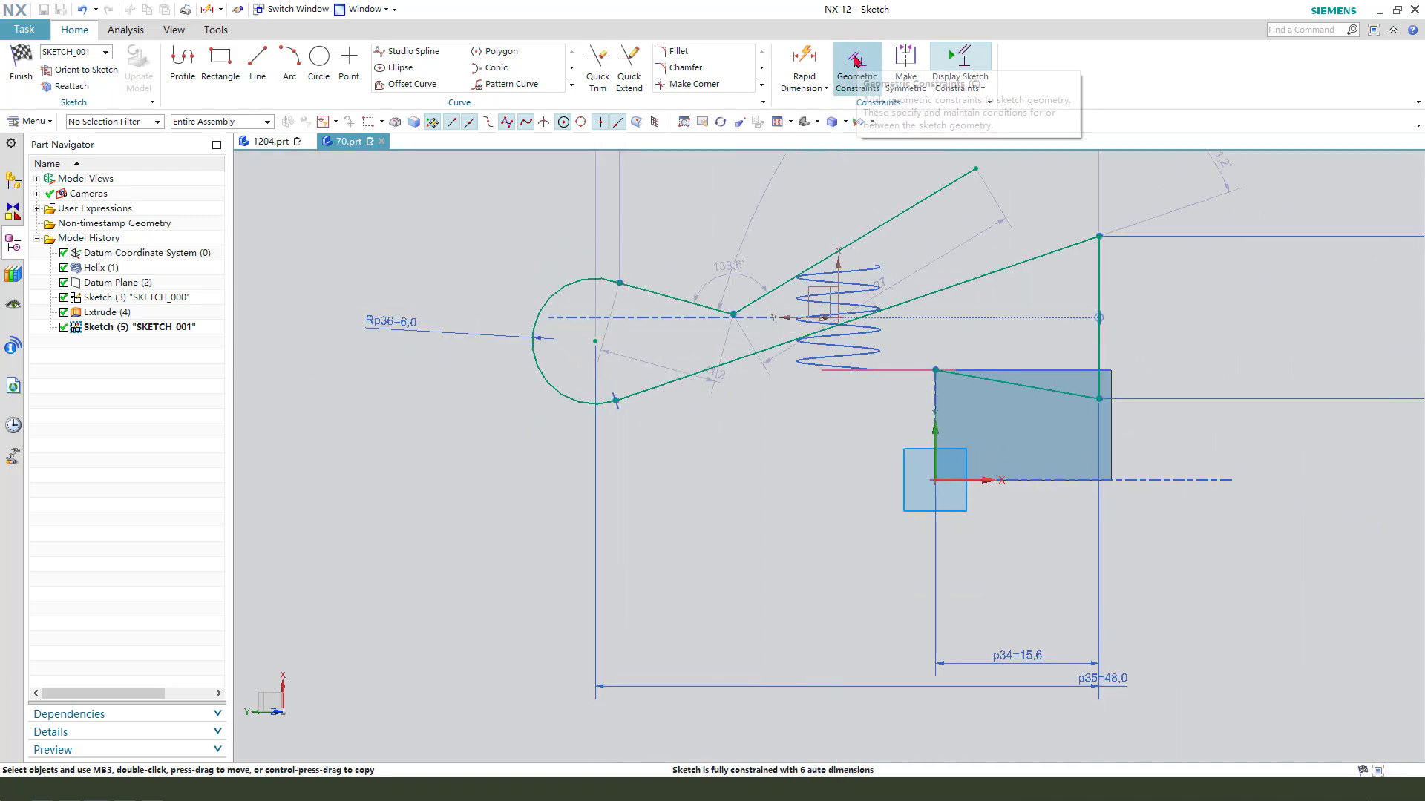
Make the loop arc tangent to both arm lines.
left_click(856, 59)
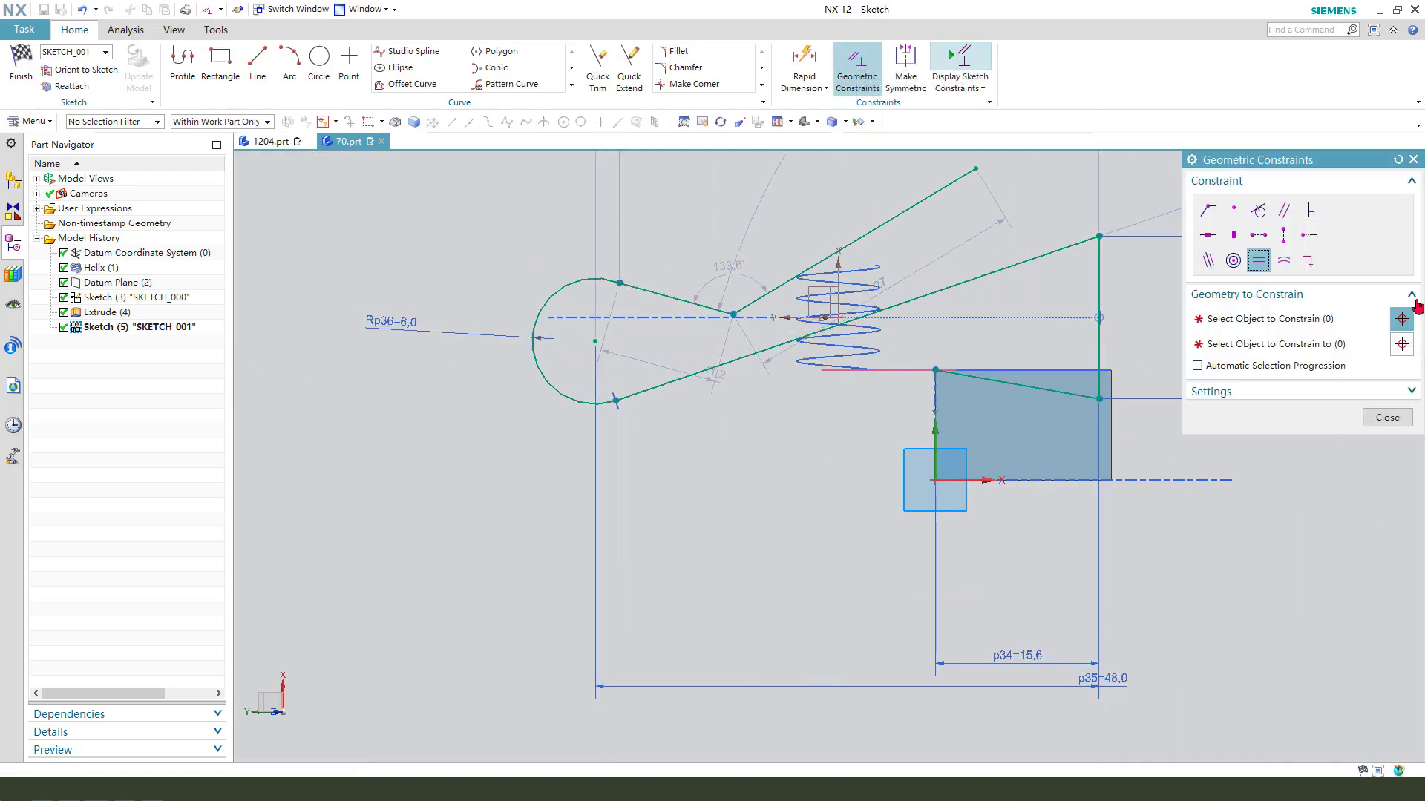
left_click(573, 284)
left_click(668, 297)
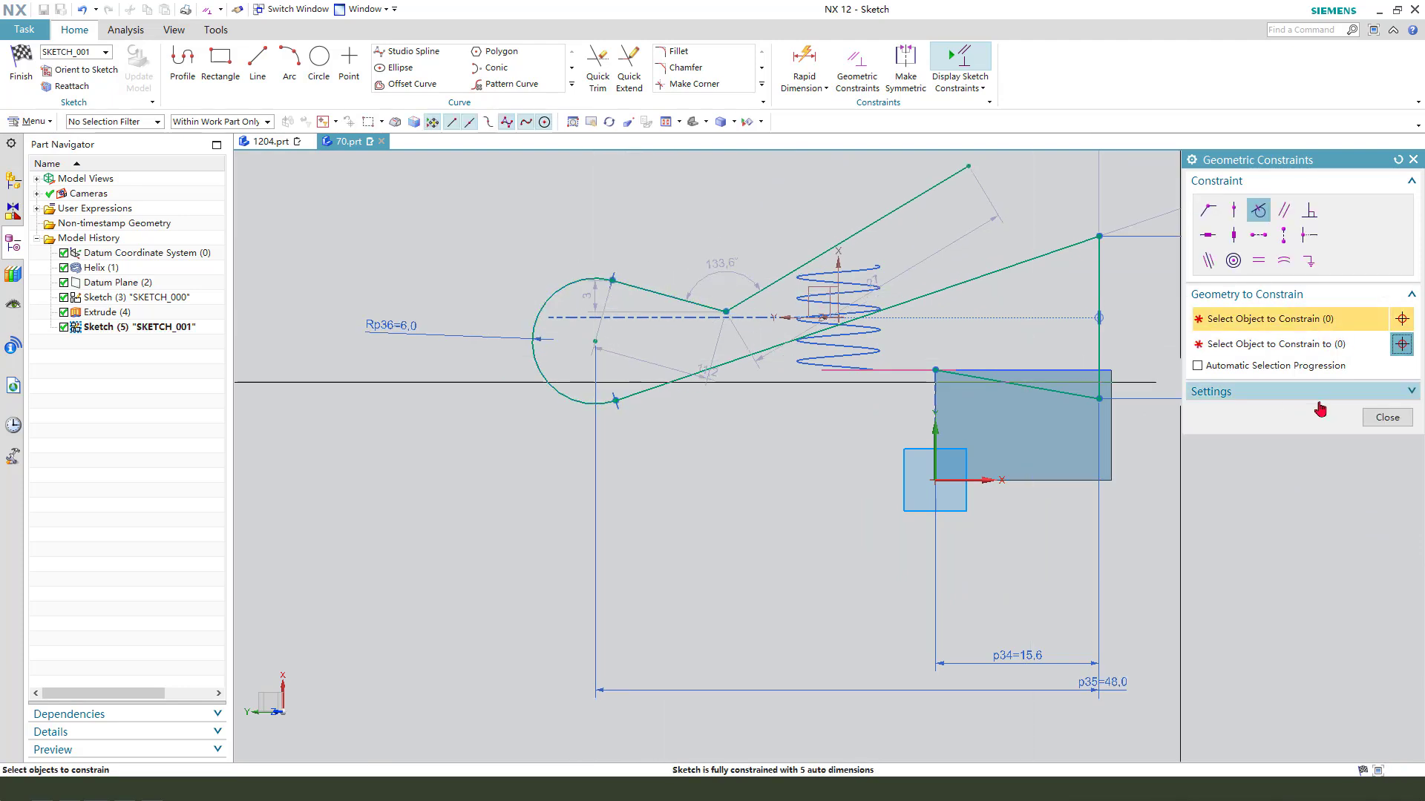
left_click(1387, 417)
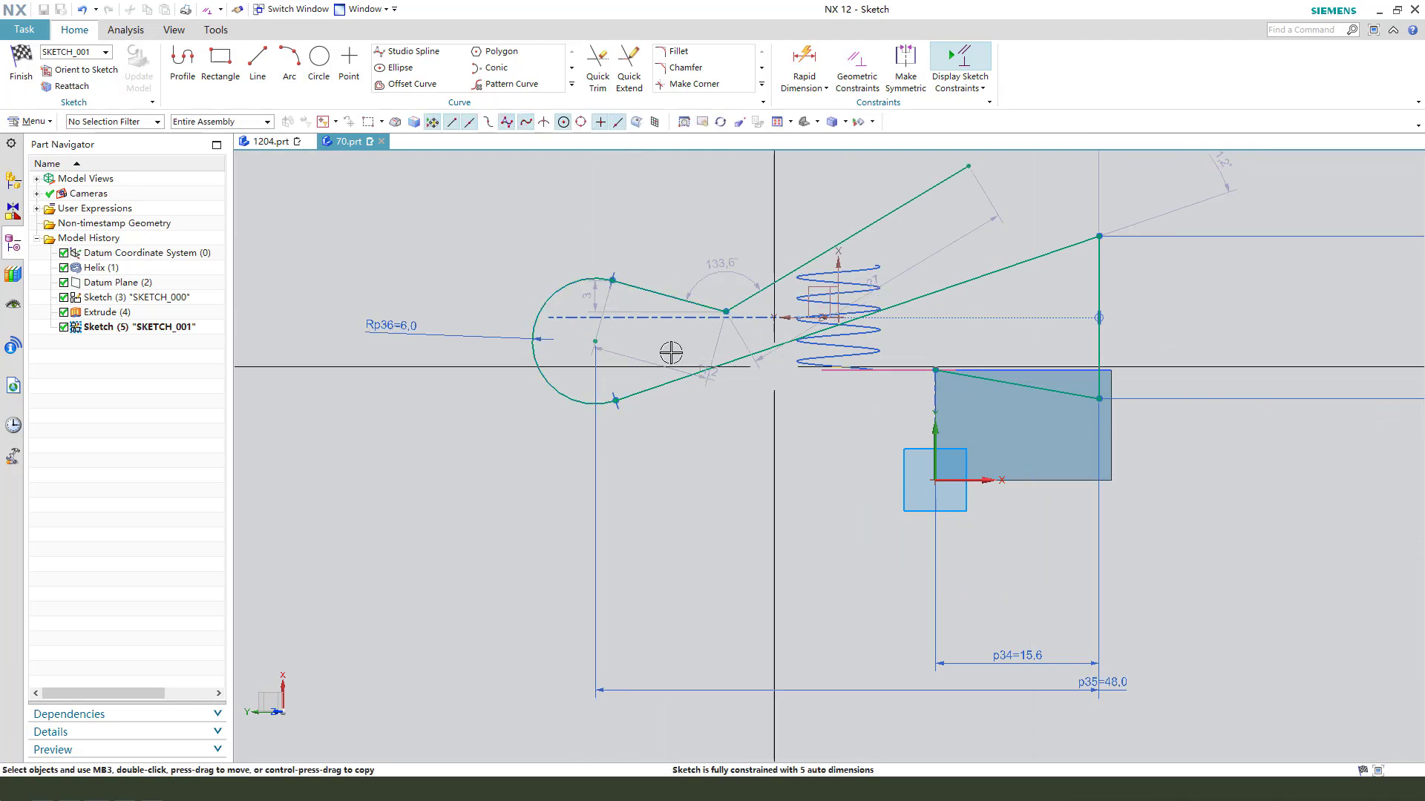
Make the two long arm lines parallel.
left_click(946, 178)
left_click(972, 279)
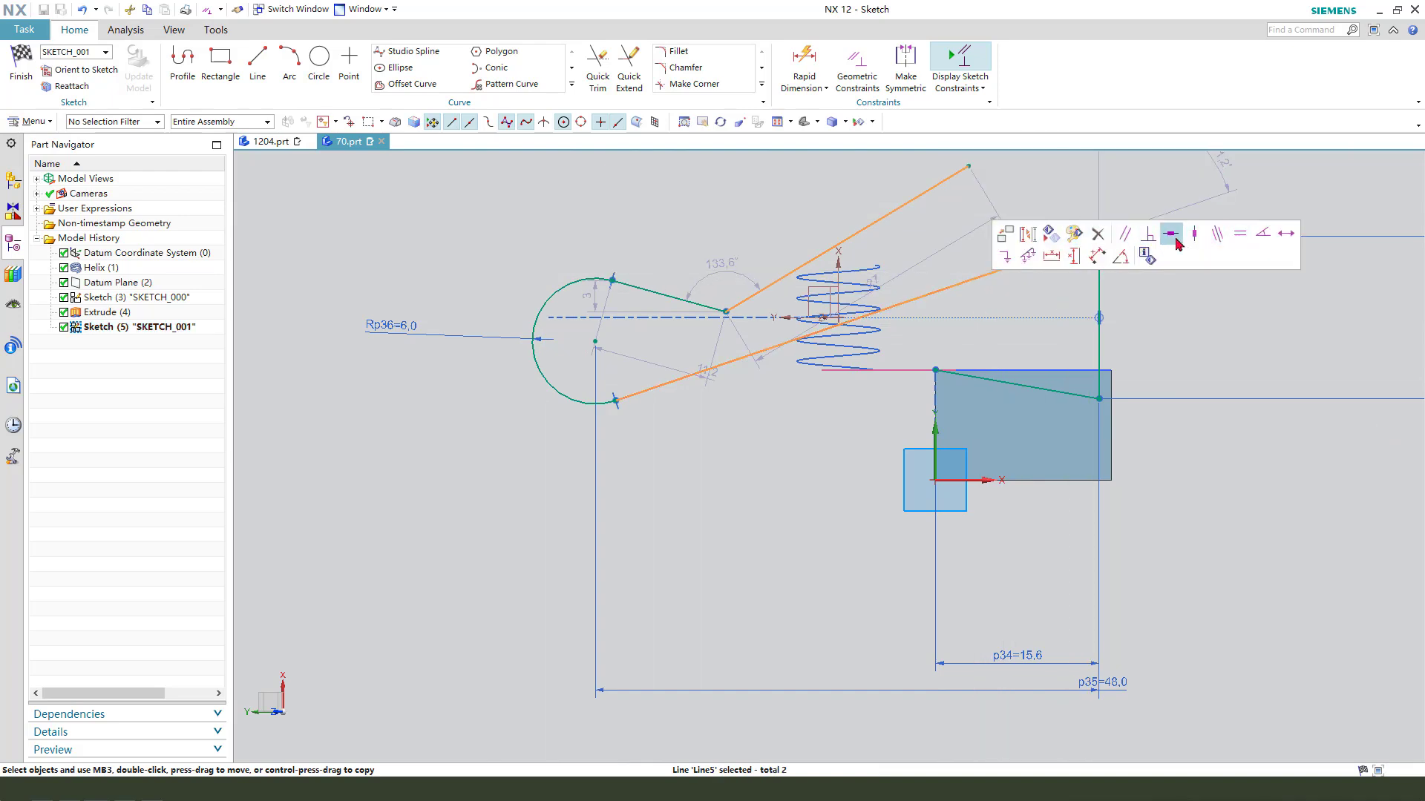
left_click(1129, 237)
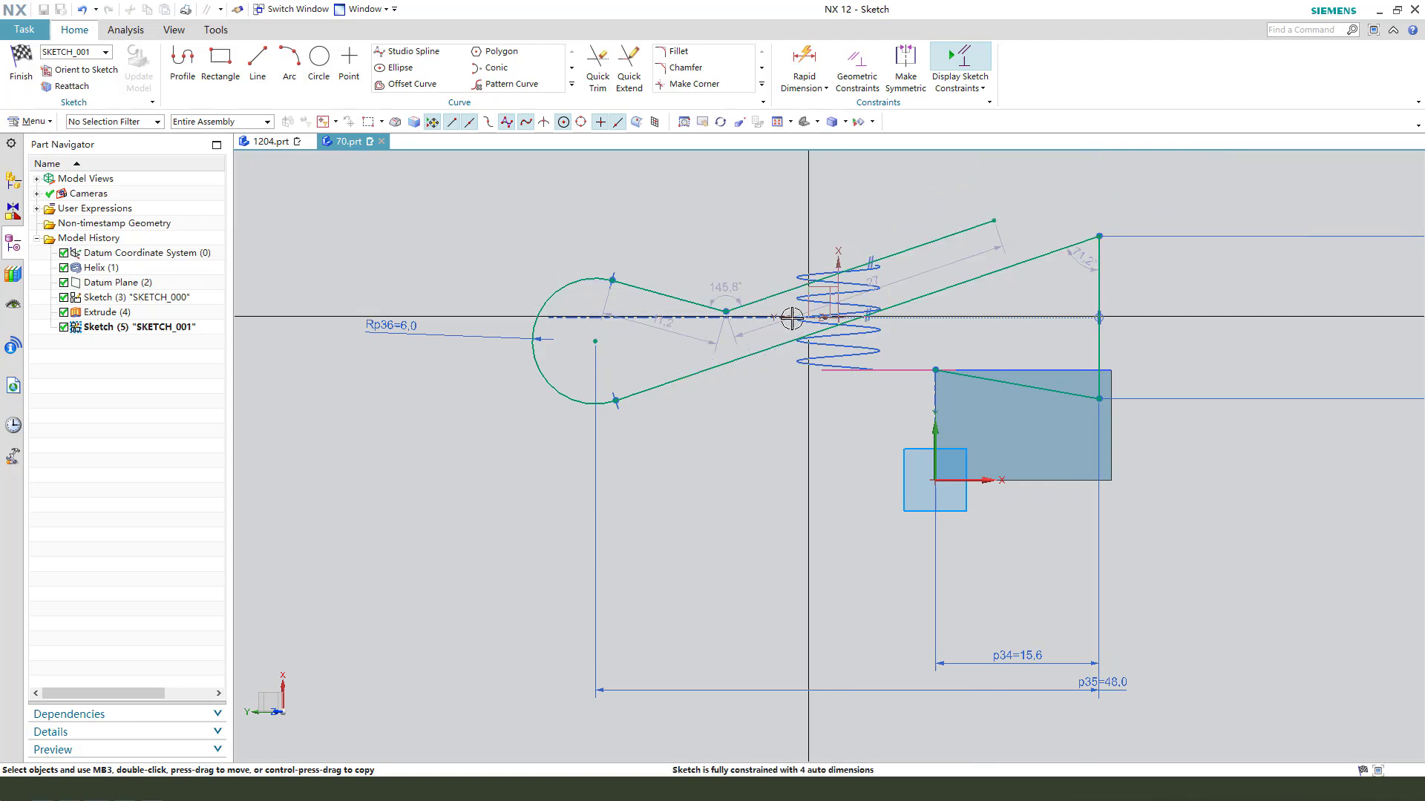
scroll(738, 317, "up", 3)
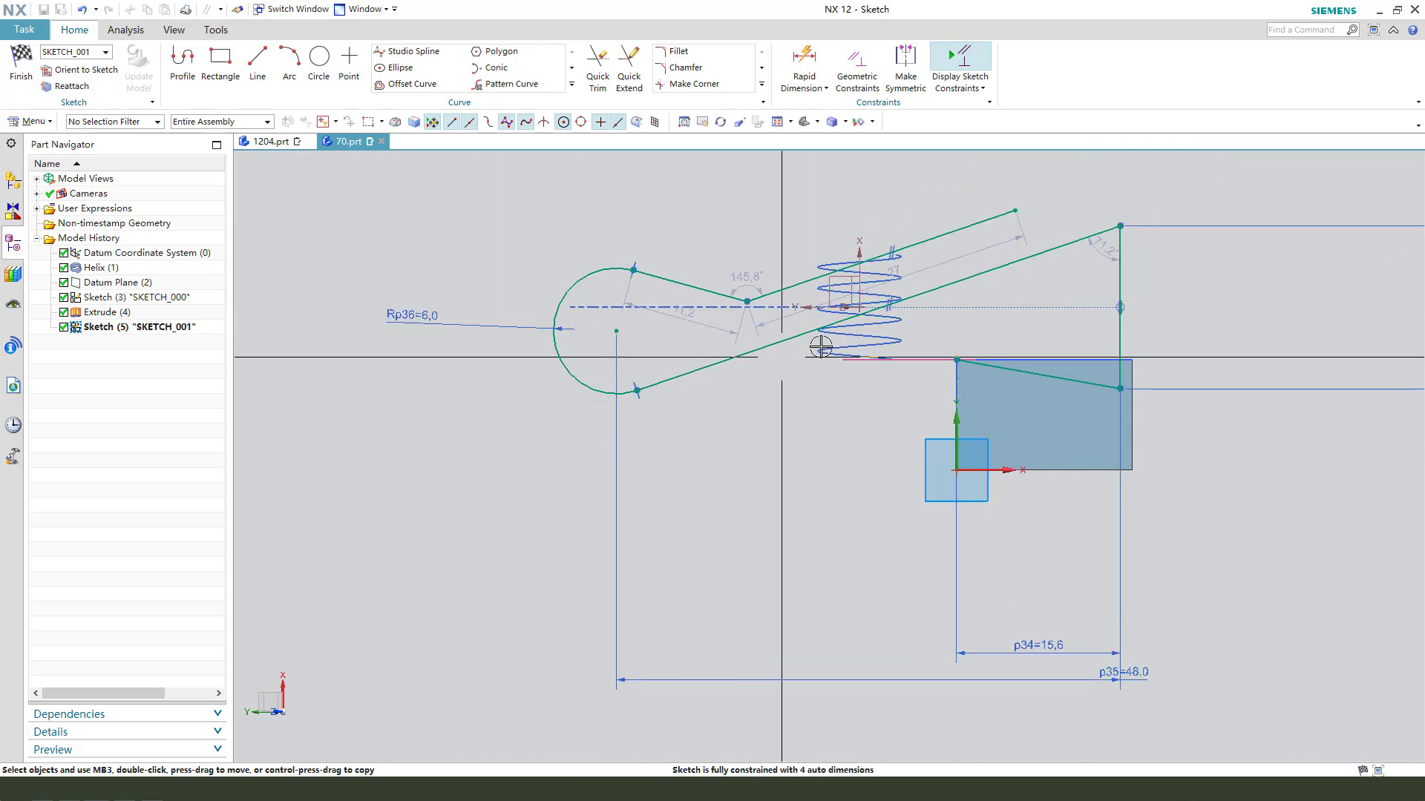
scroll(791, 266, "up", 1)
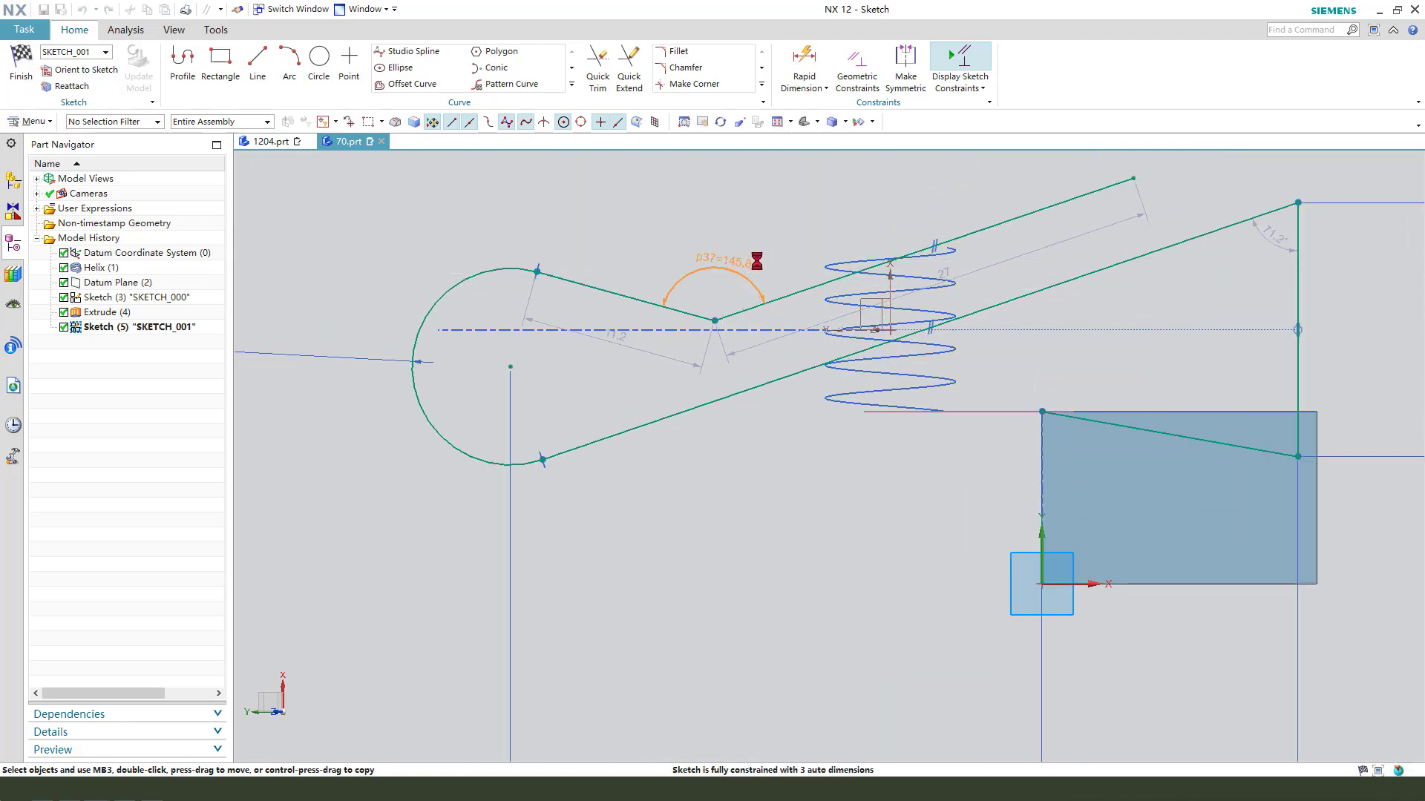
Change the bend angle p37 to 130°.
double_click(756, 261)
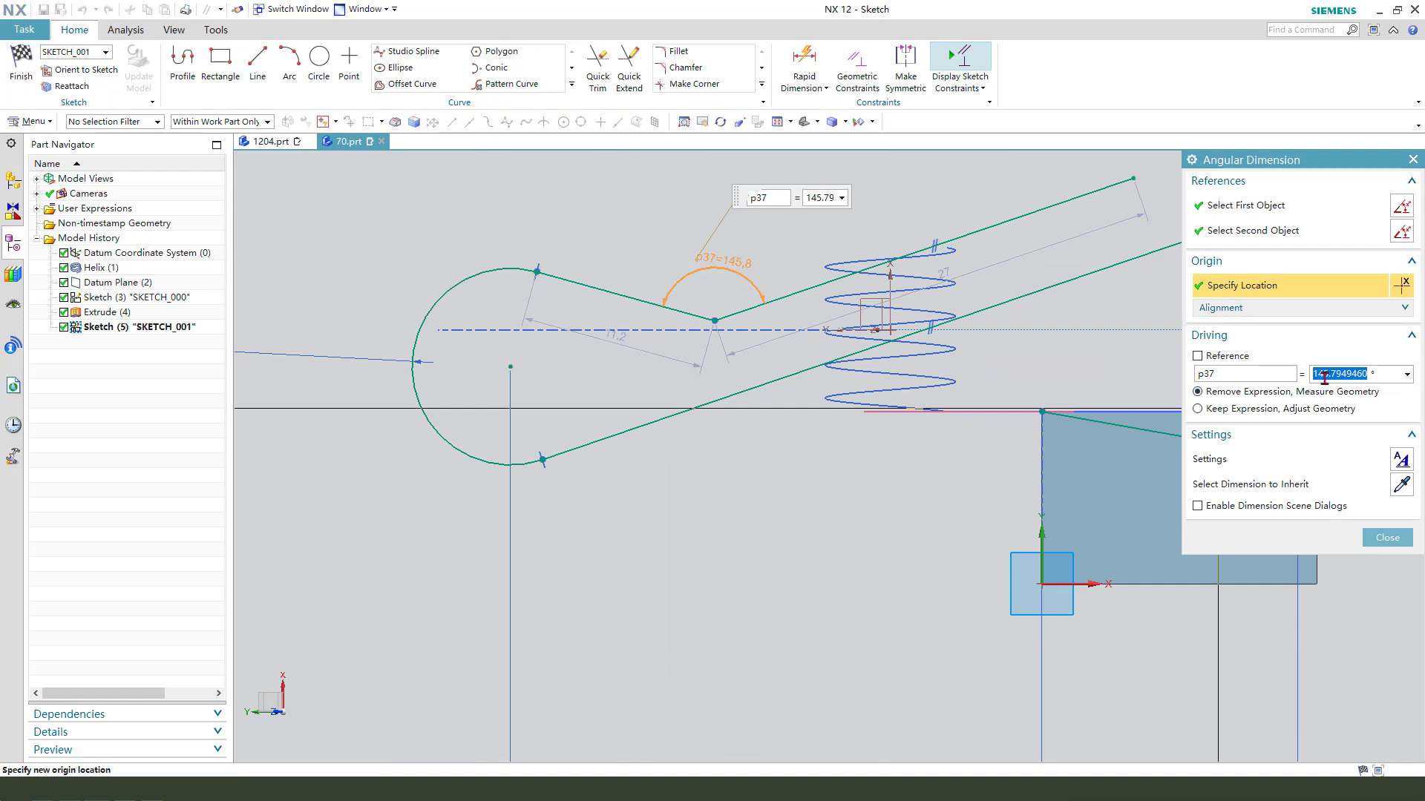
type("130")
key("Return")
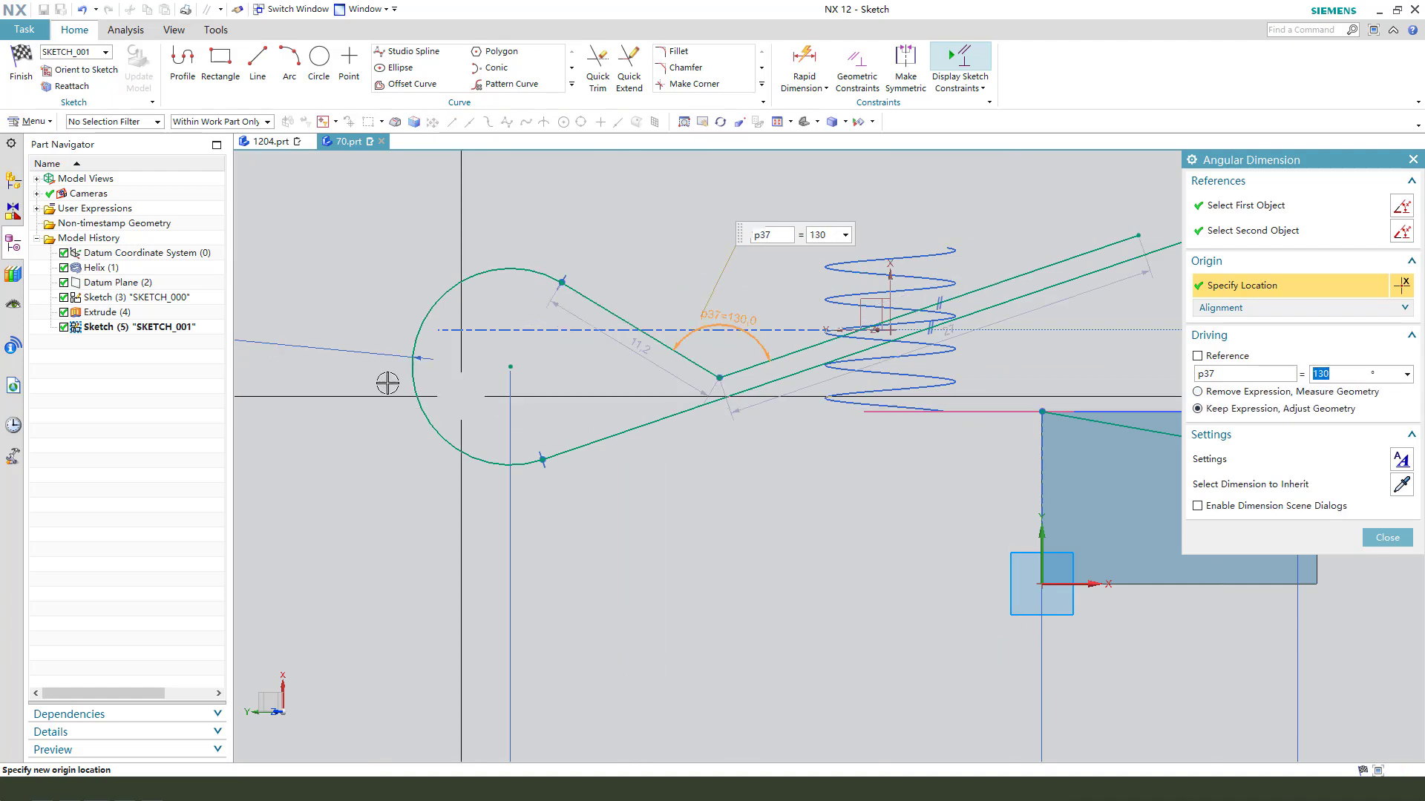
middle_click(700, 385)
scroll(639, 302, "down", 1)
scroll(849, 225, "up", 1)
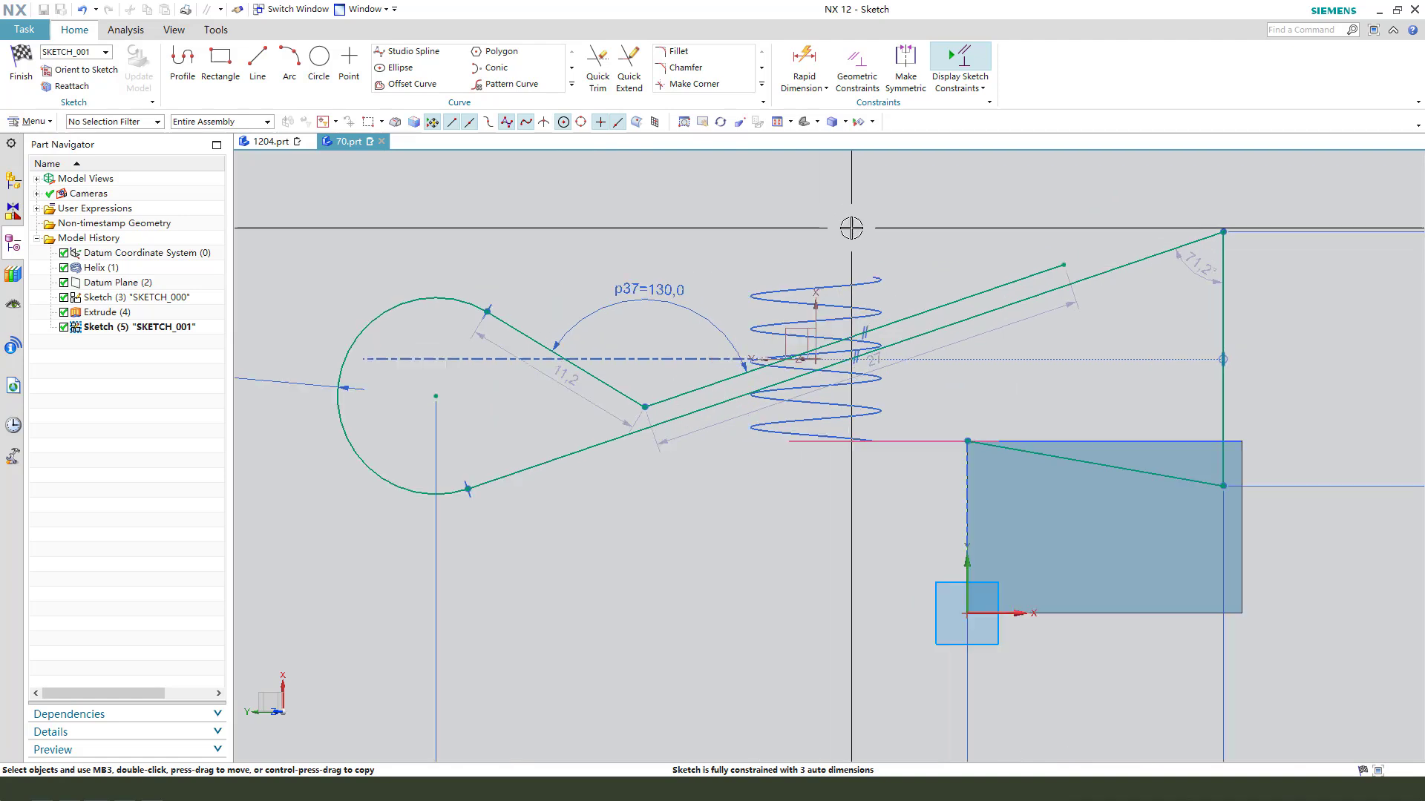
Add a 12 mm dimension on the short arm.
left_click_drag(958, 306, 817, 215)
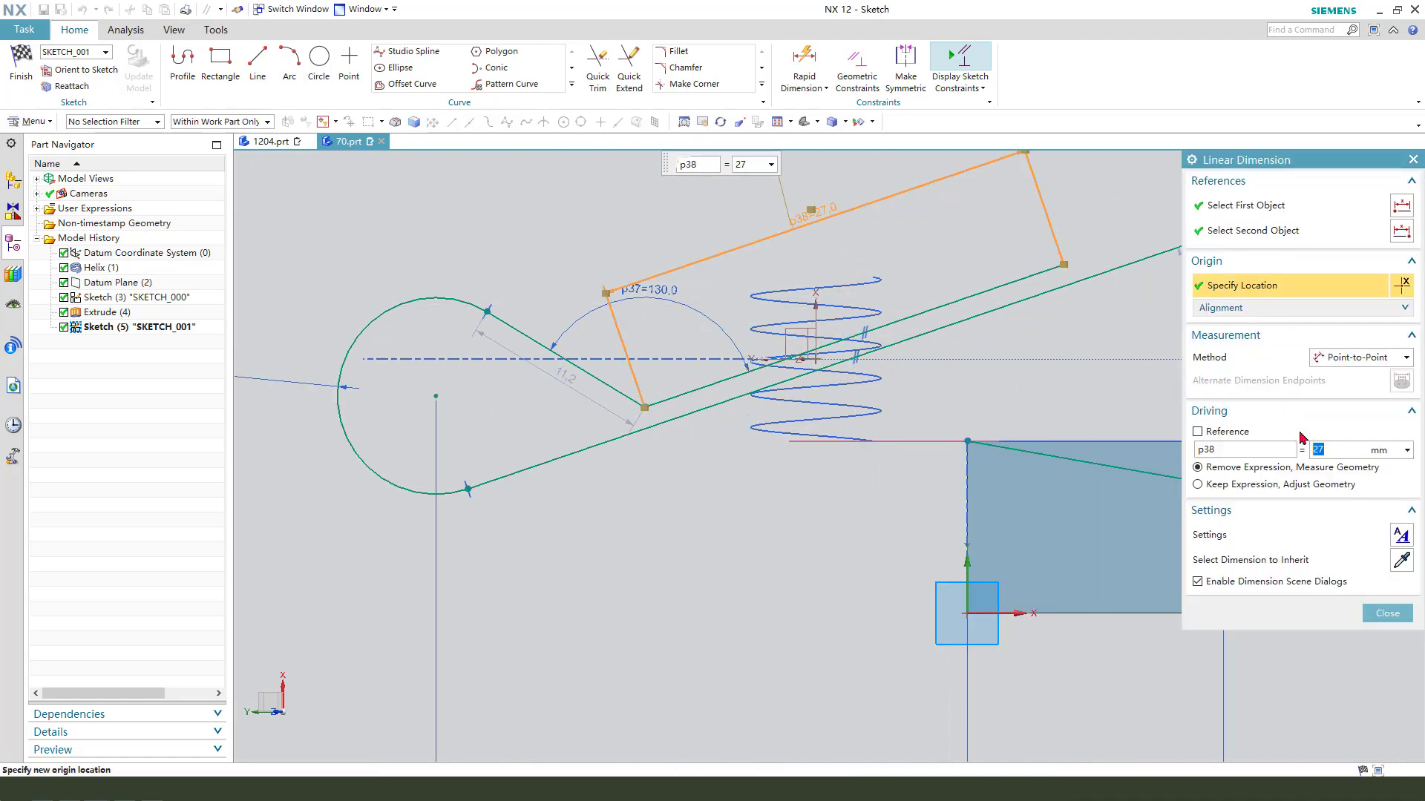
type("12")
key("Return")
middle_click(771, 445)
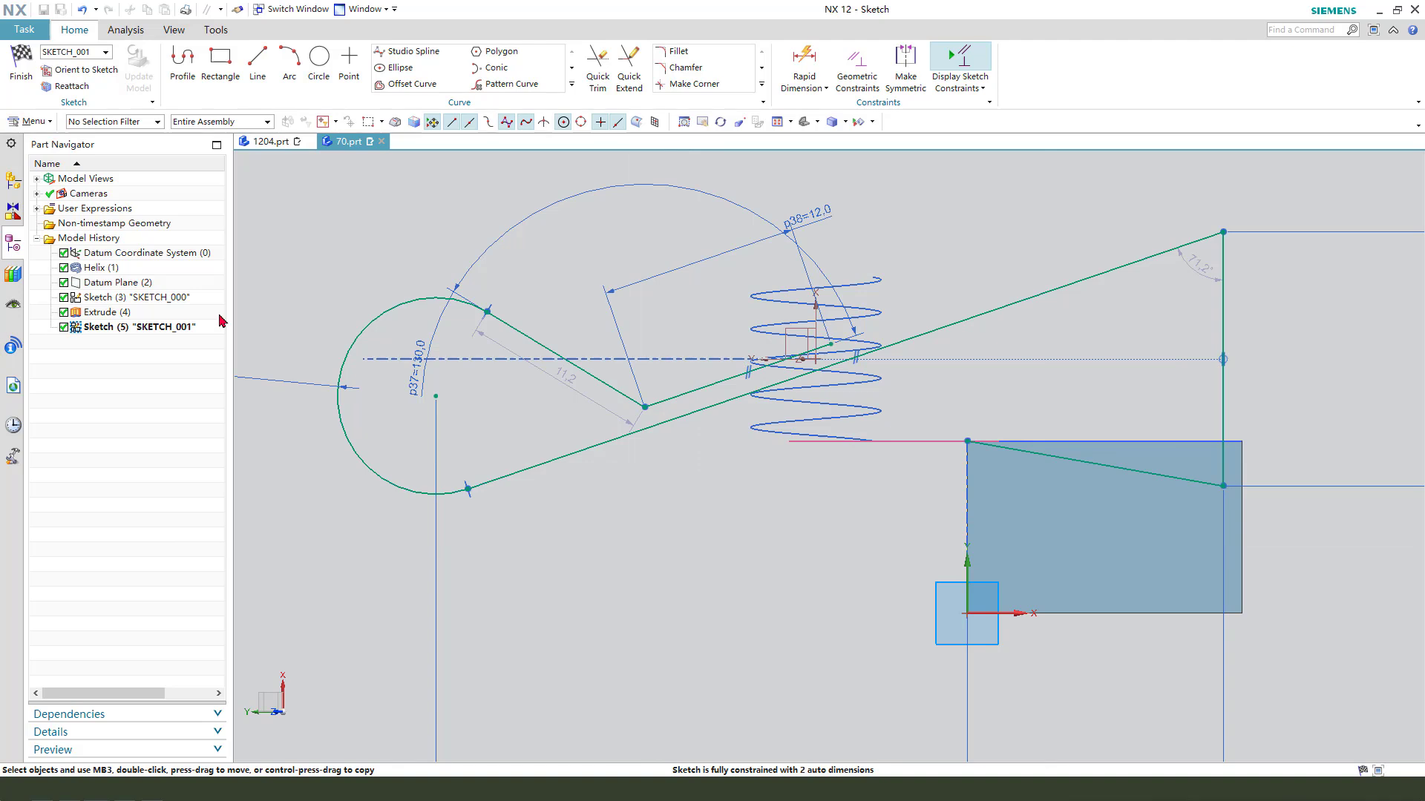
scroll(691, 359, "down", 2)
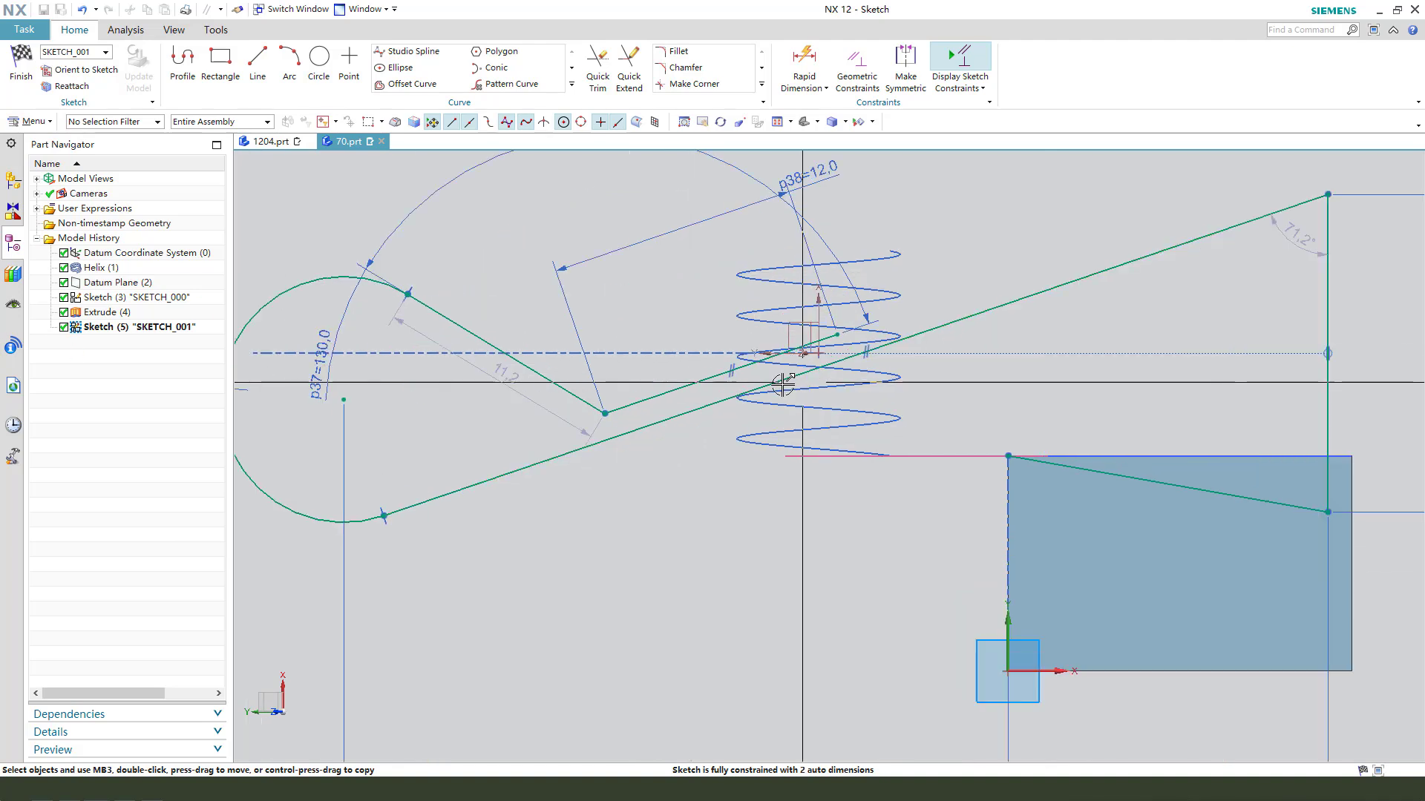
Make the short arm parallel to the long arm and add a 48.7 reference dimension.
left_click(696, 421)
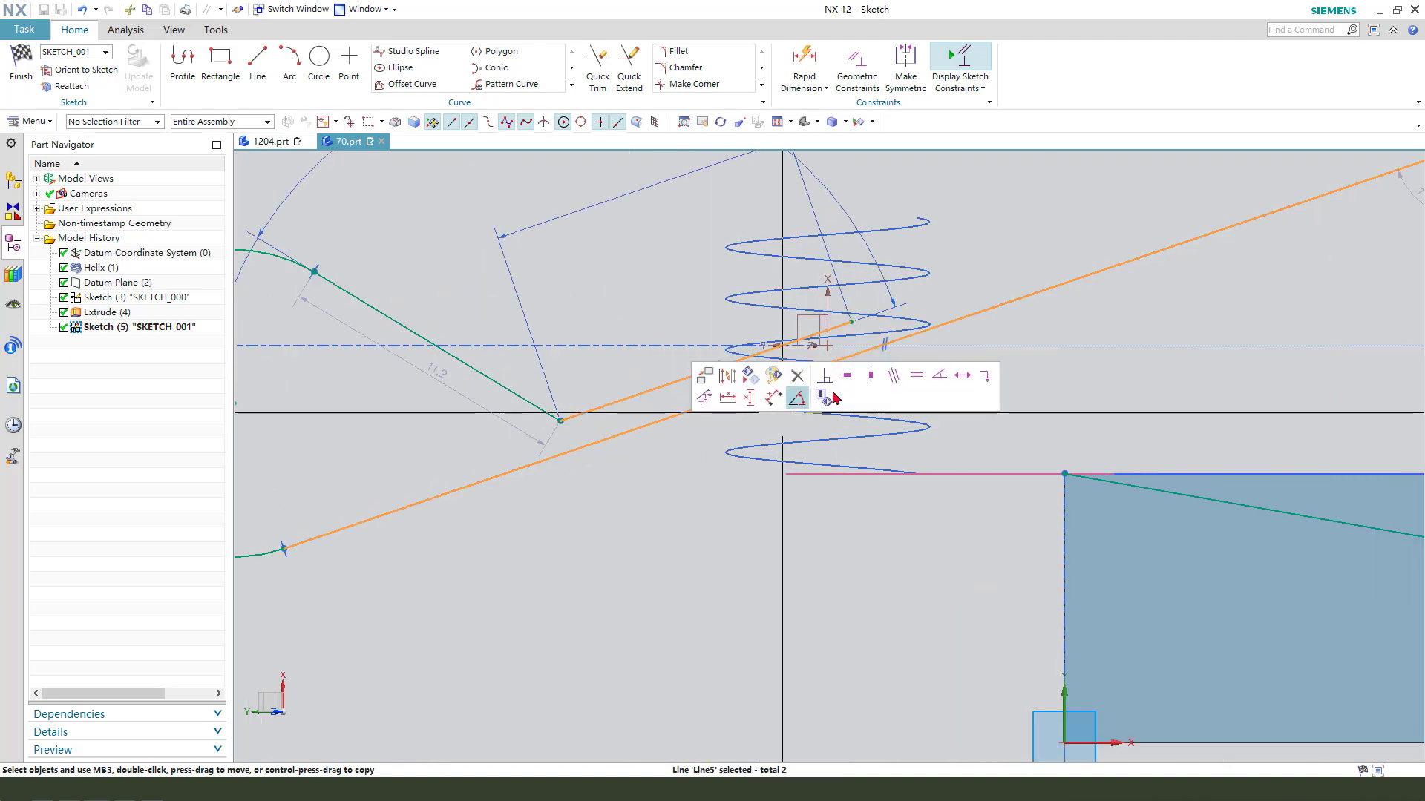
left_click(773, 400)
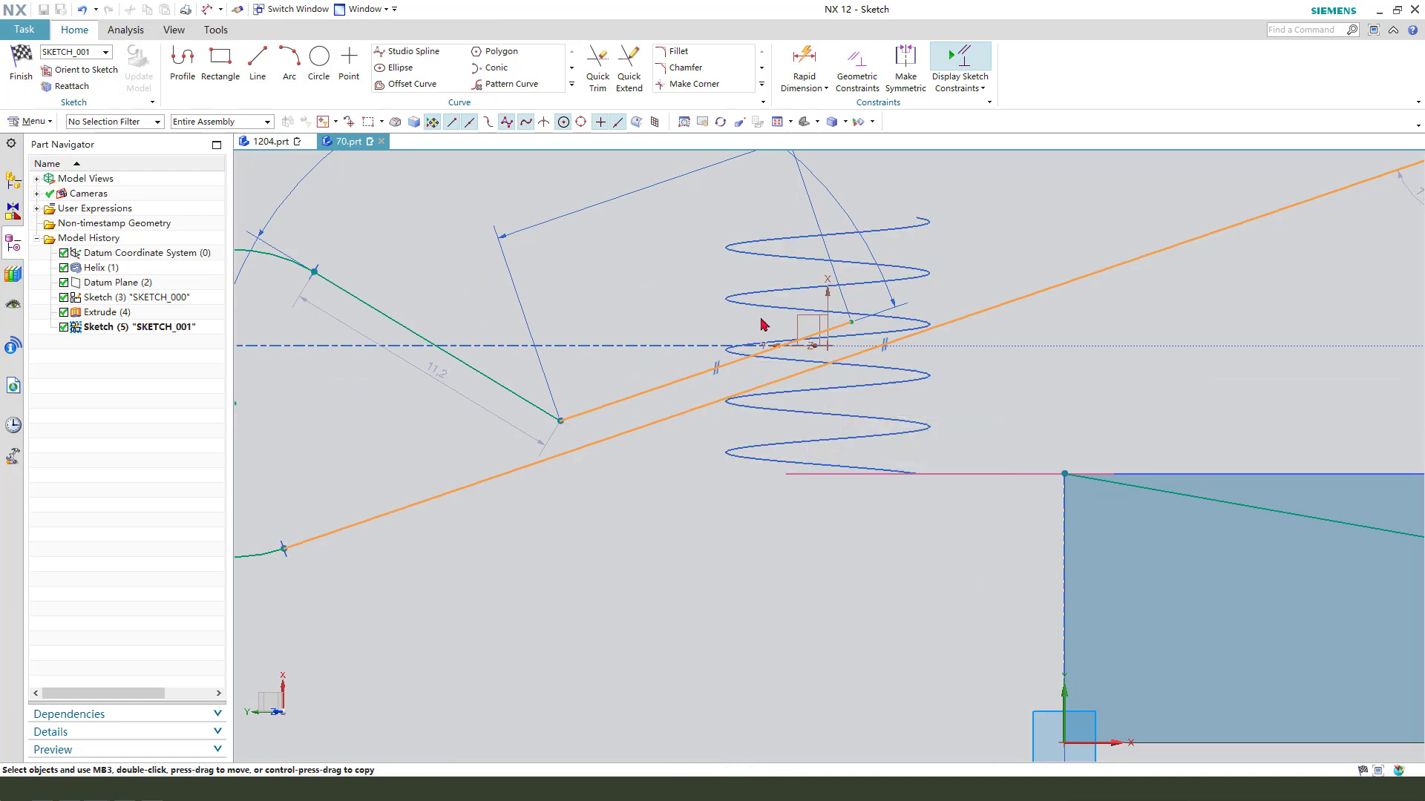
key("d")
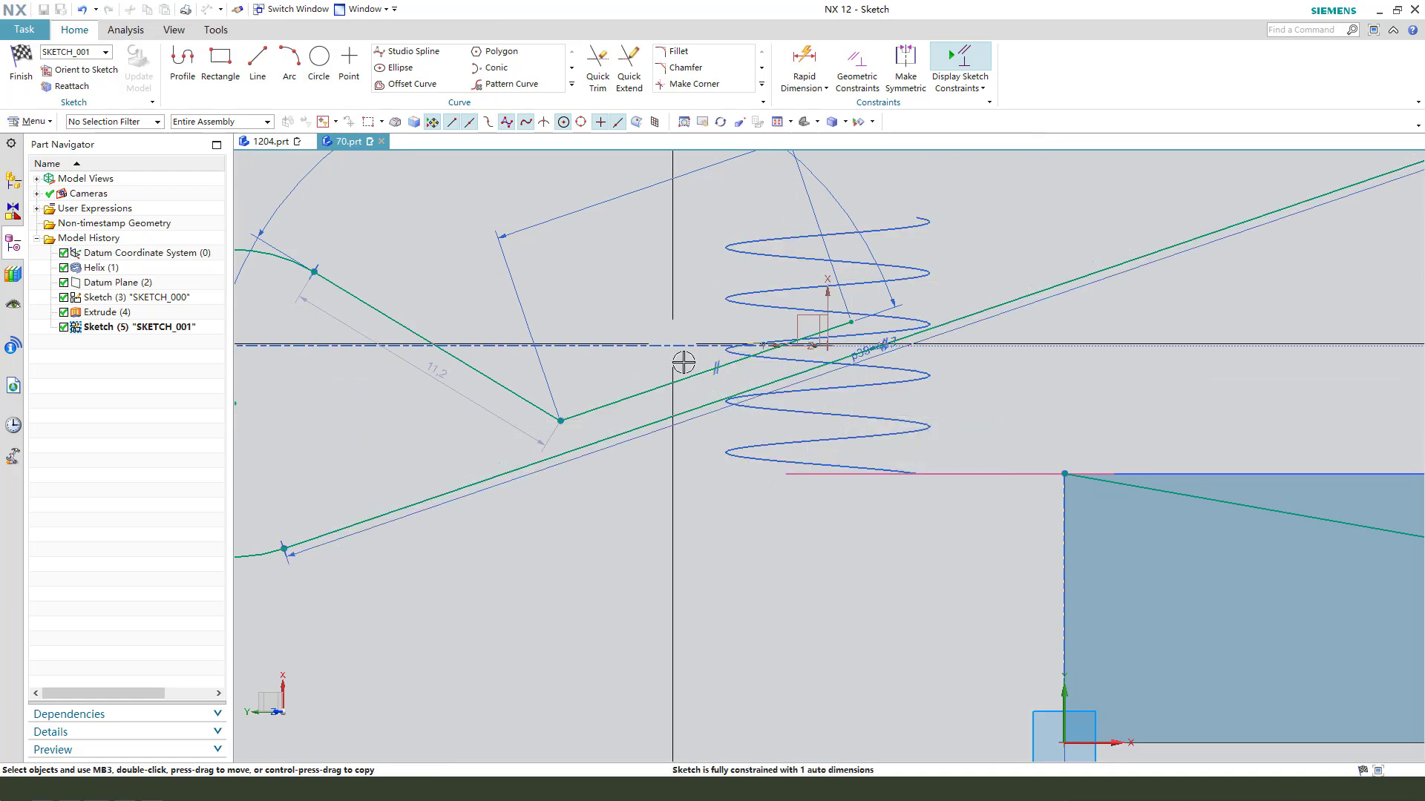
left_click(885, 344)
left_click(738, 584)
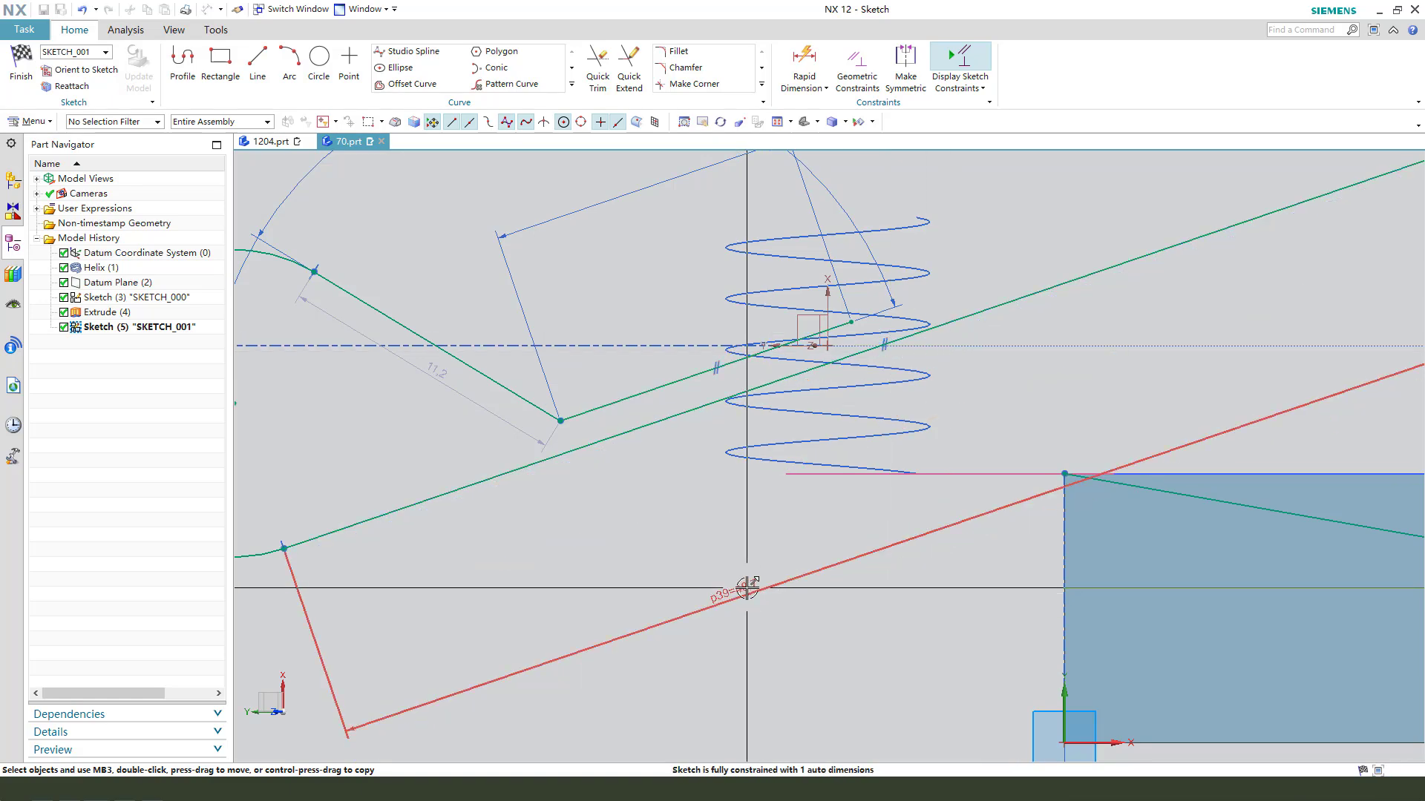
left_click(820, 569)
left_click(822, 565)
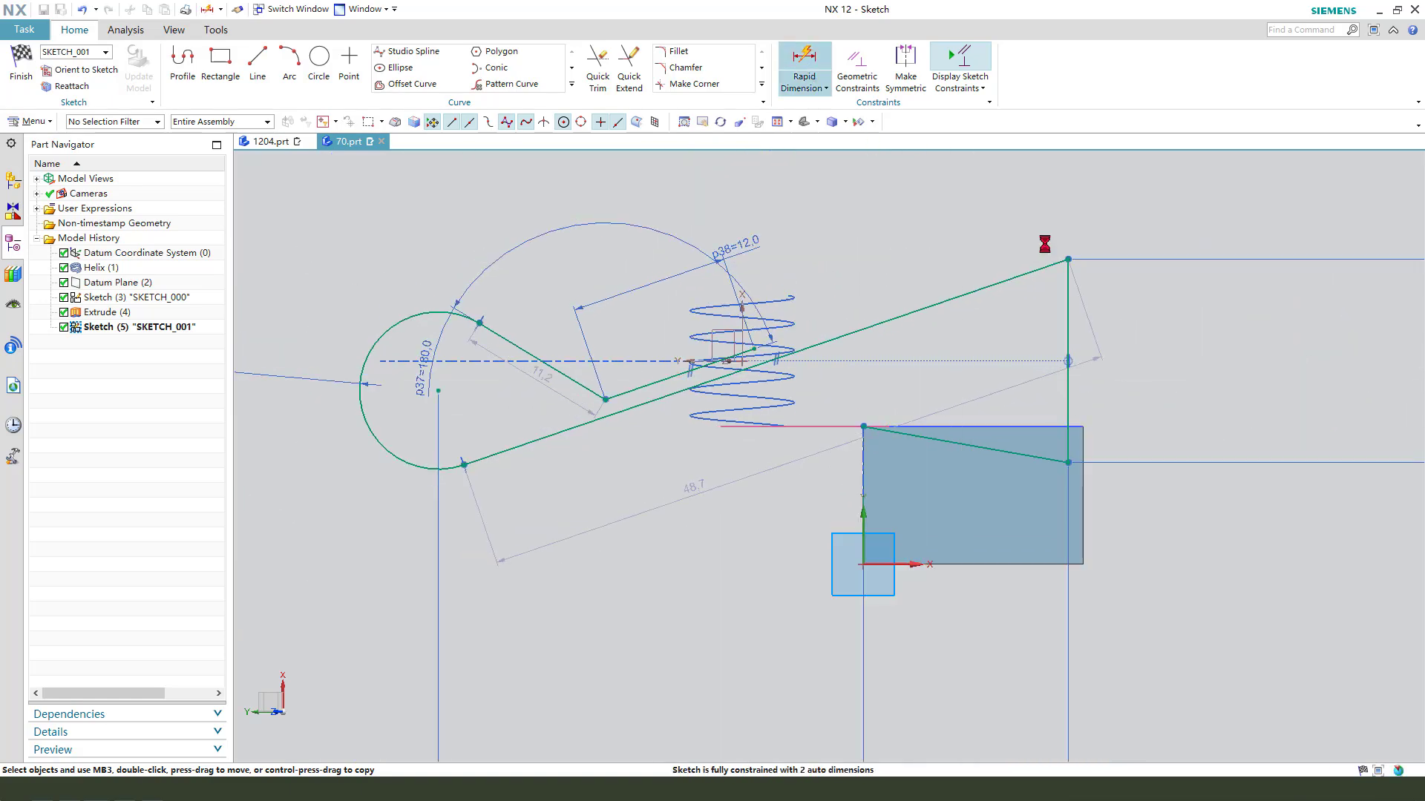
Add a 2 mm perpendicular distance dimension from the short arm line.
left_click(1364, 374)
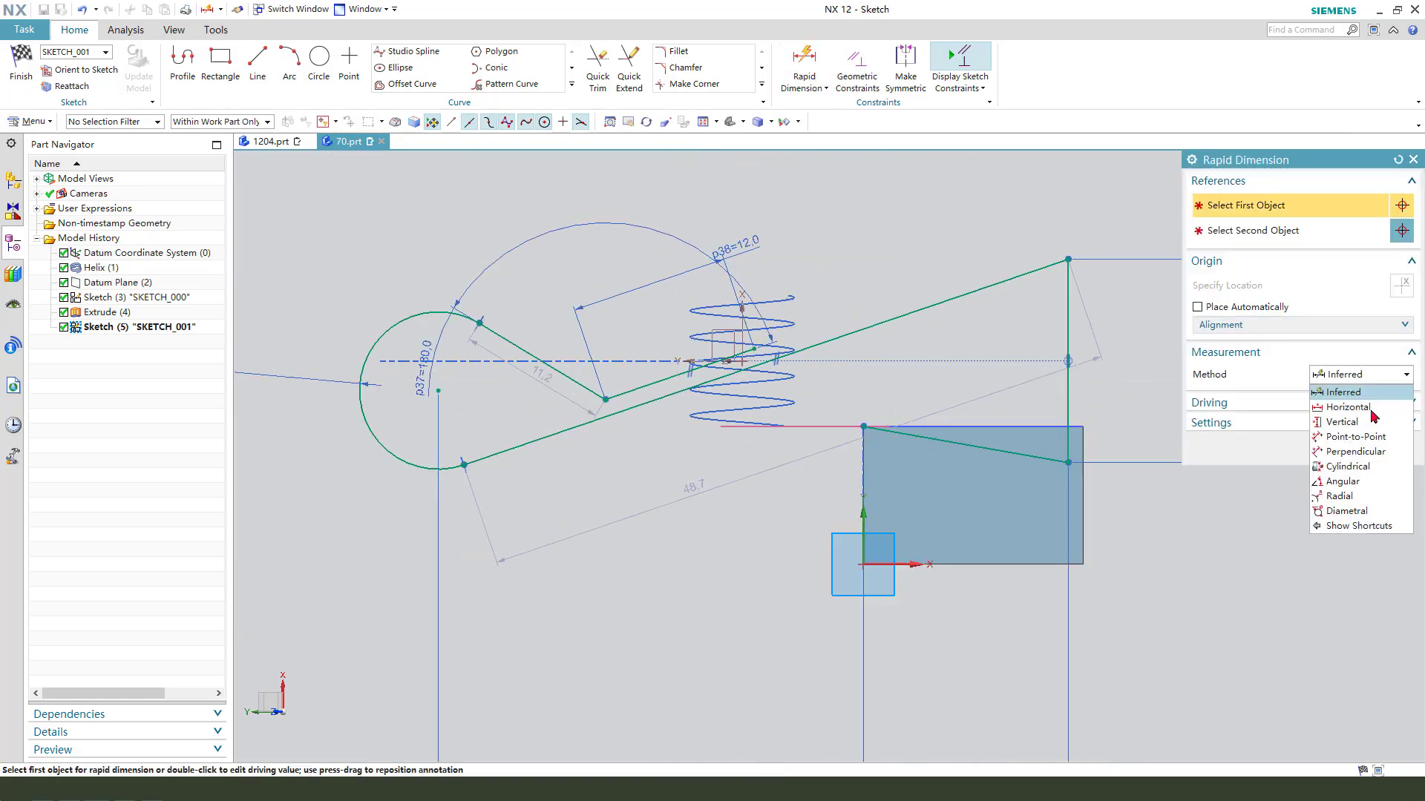
left_click(1355, 452)
scroll(761, 358, "up", 3)
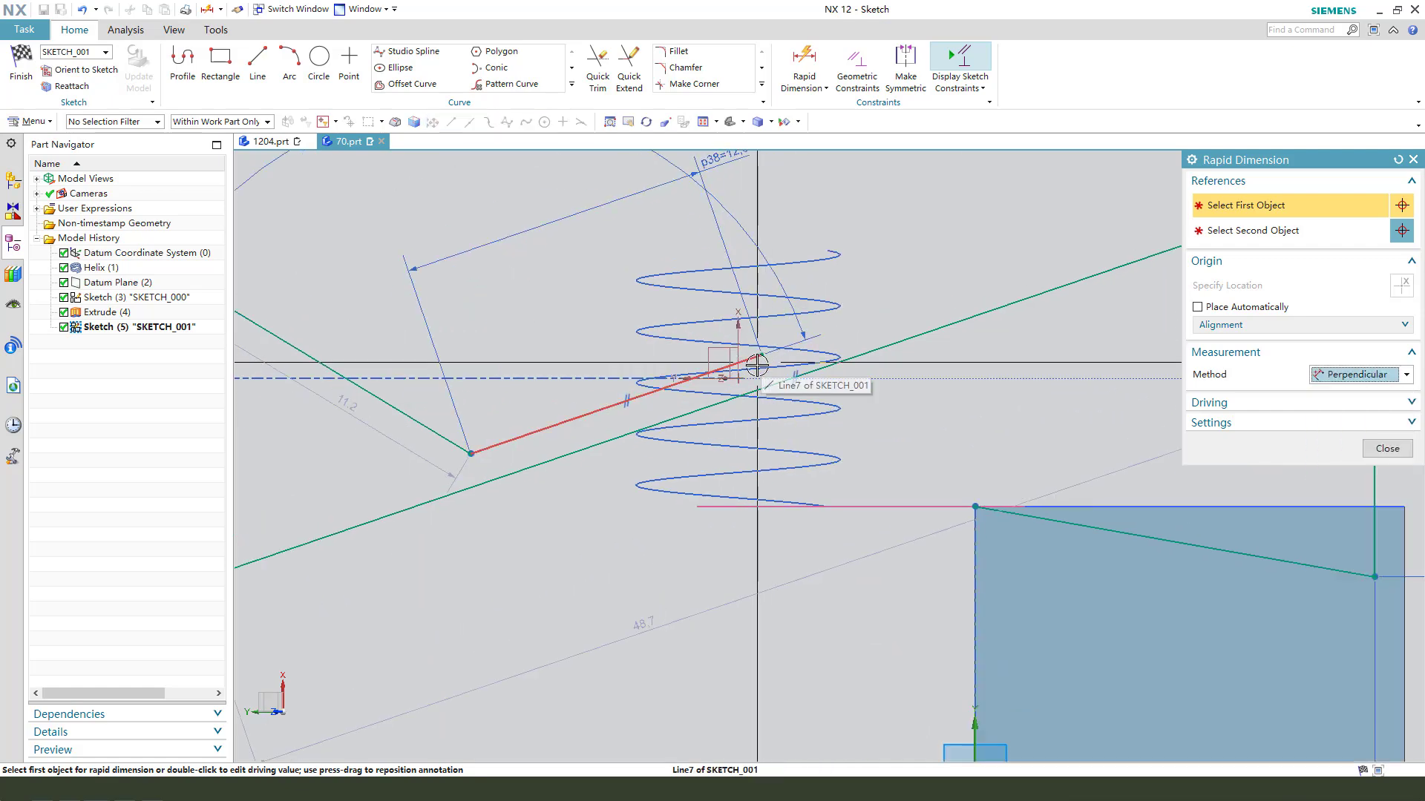
left_click(773, 366)
left_click(789, 375)
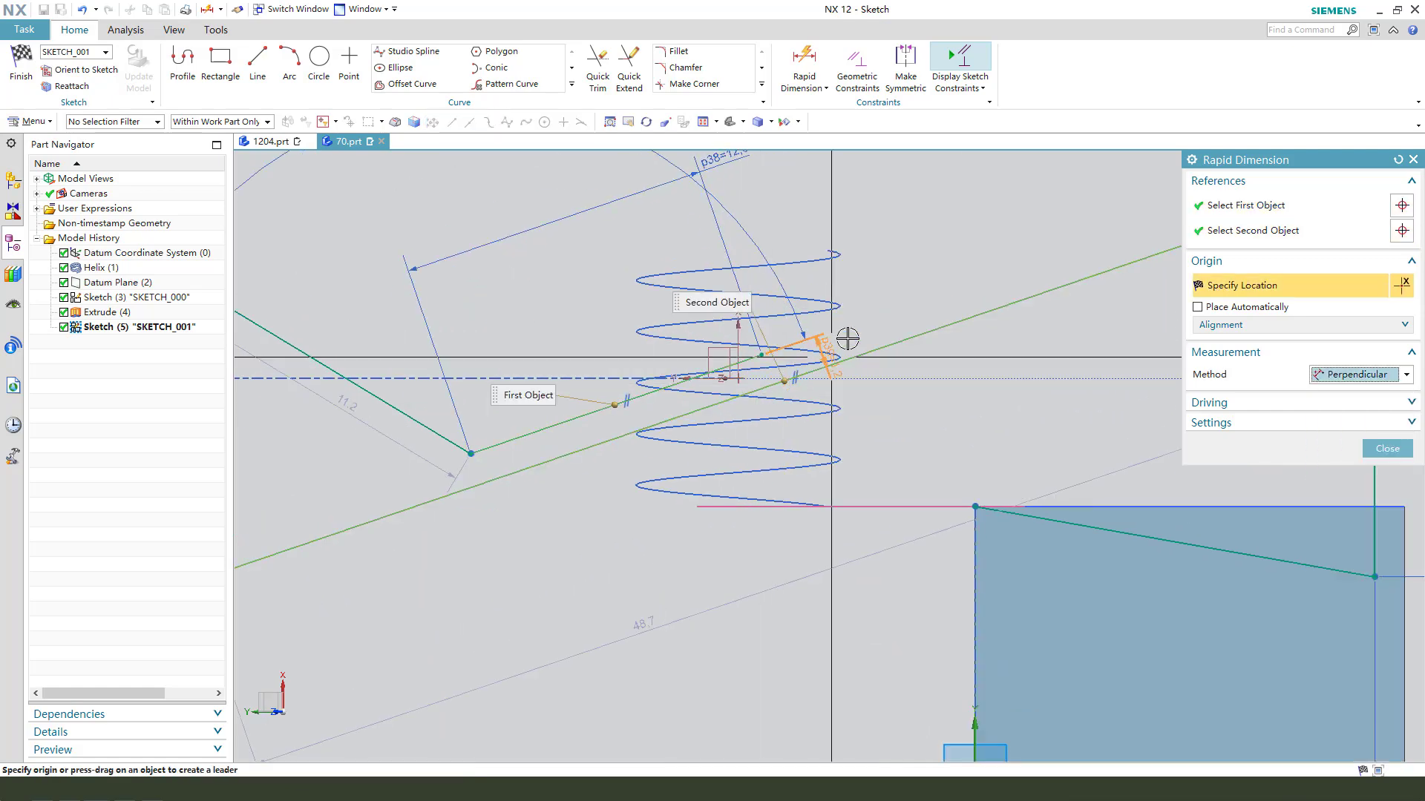
left_click(883, 312)
type("2")
key("Return")
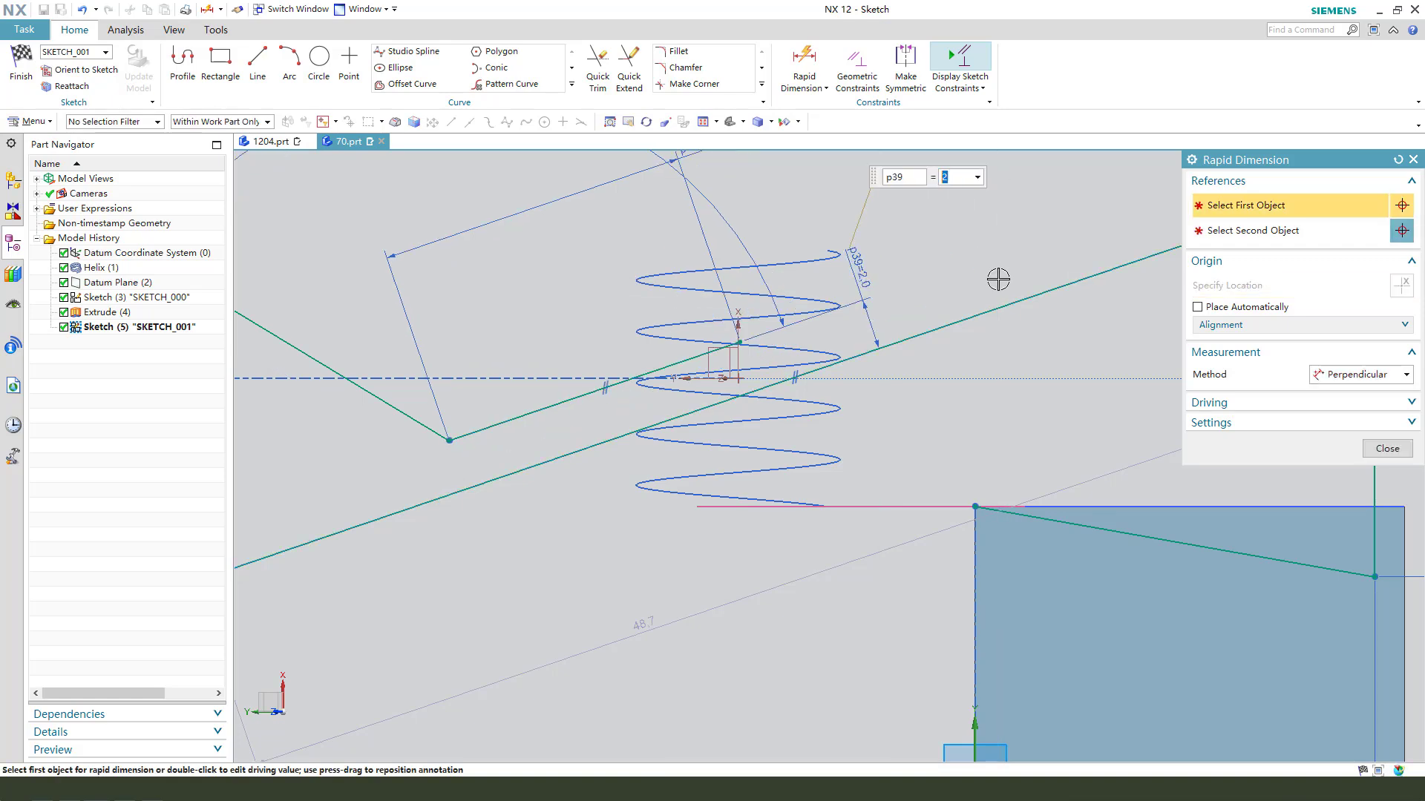
scroll(682, 277, "down", 3)
left_click(730, 411)
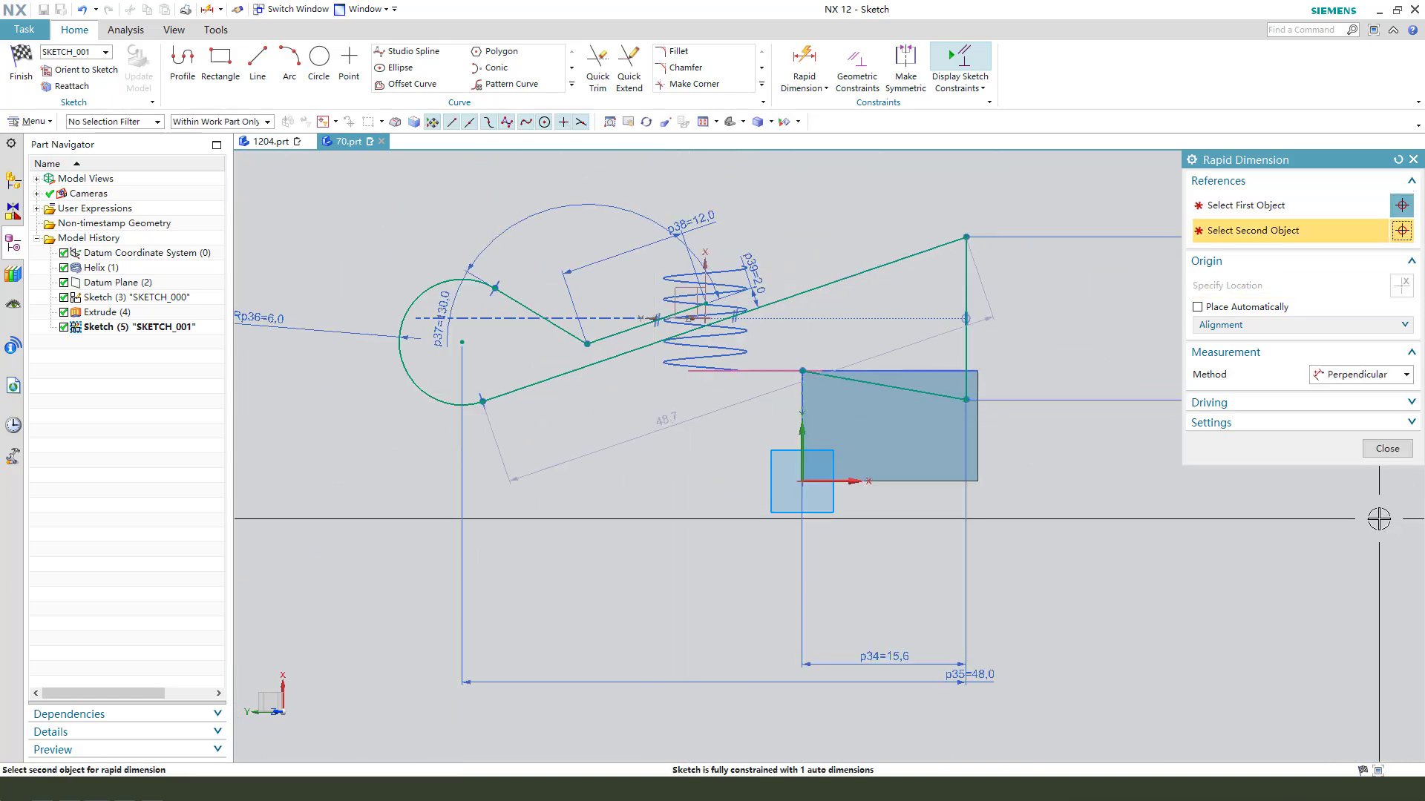
left_click(1384, 454)
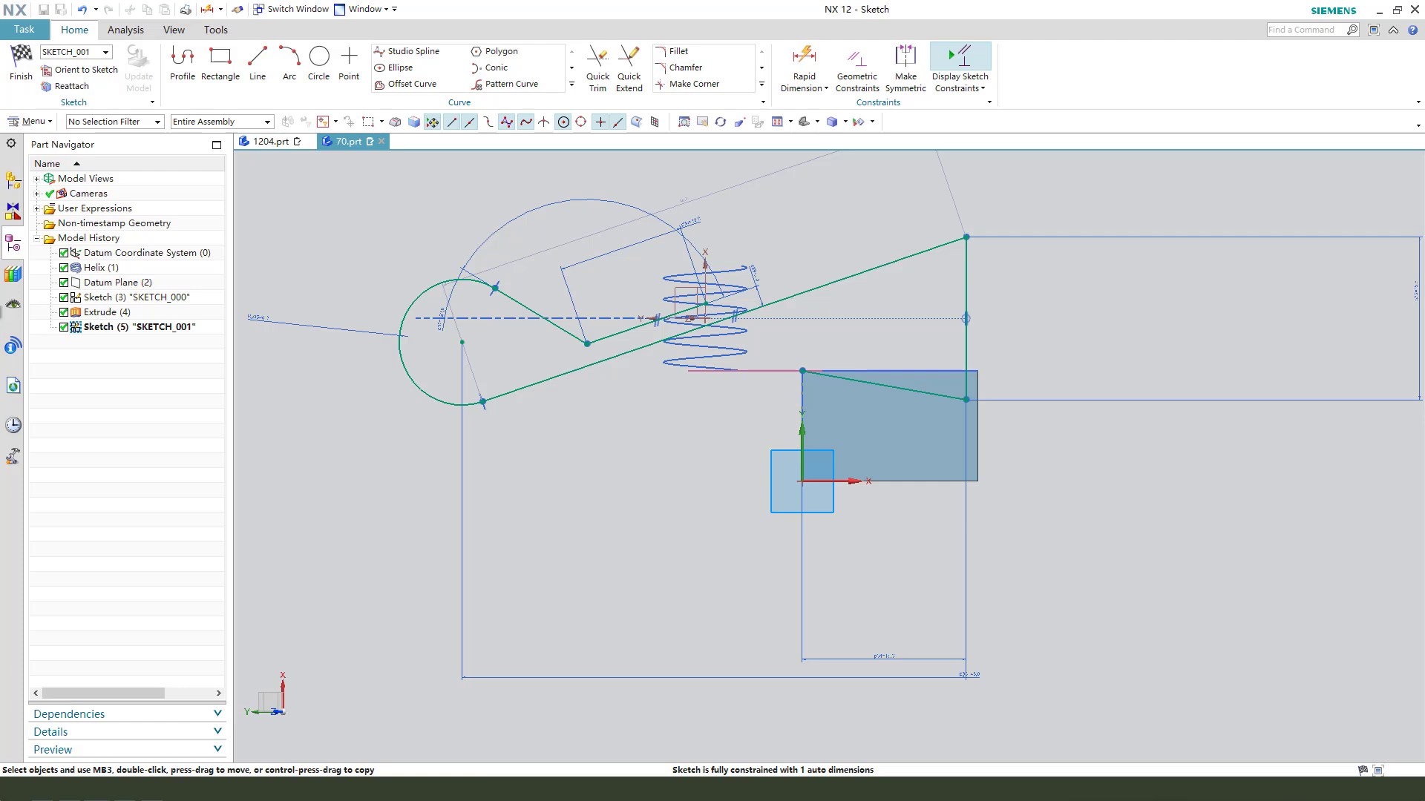
Add a 2.8 vertical dimension between the lower arm corner and the block top.
scroll(1091, 379, "up", 1)
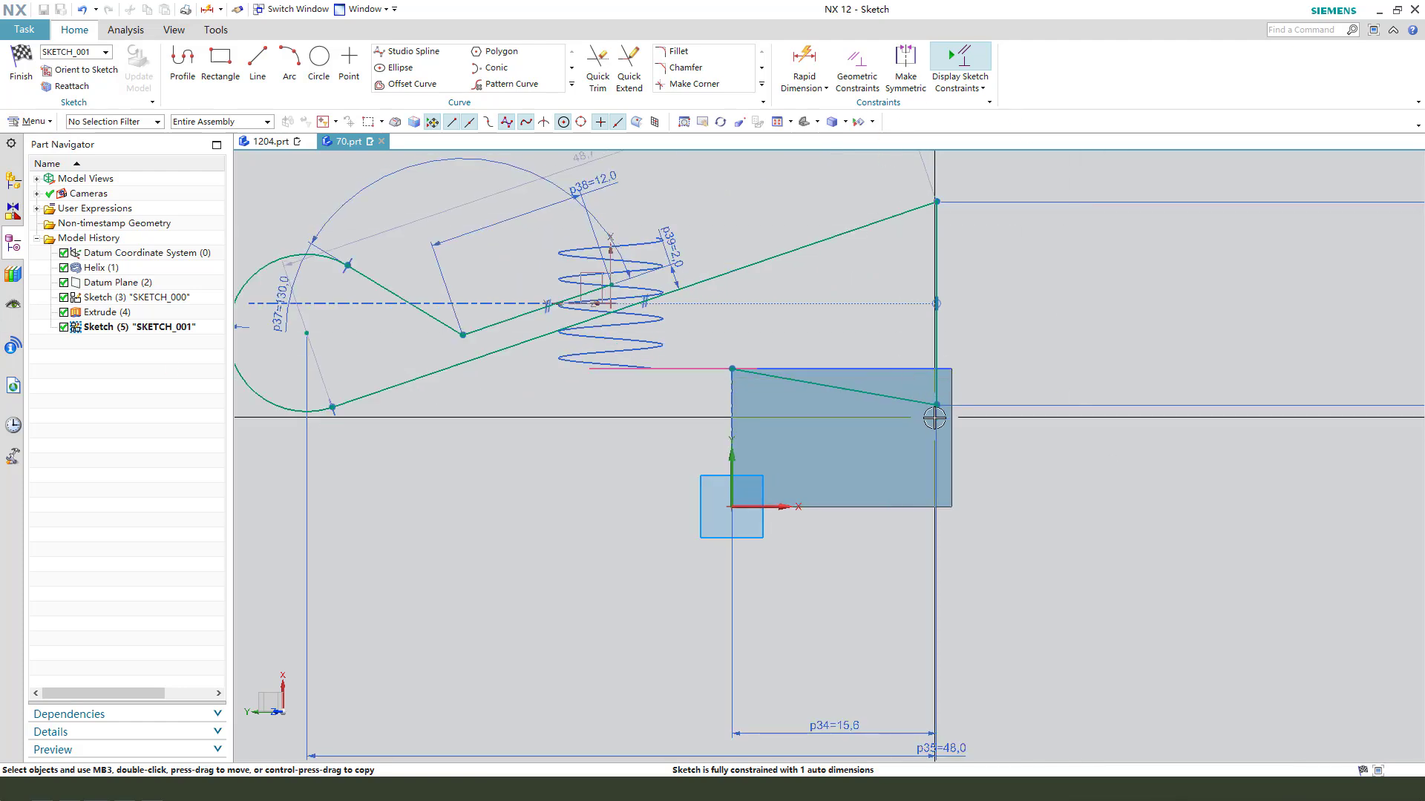
key("d")
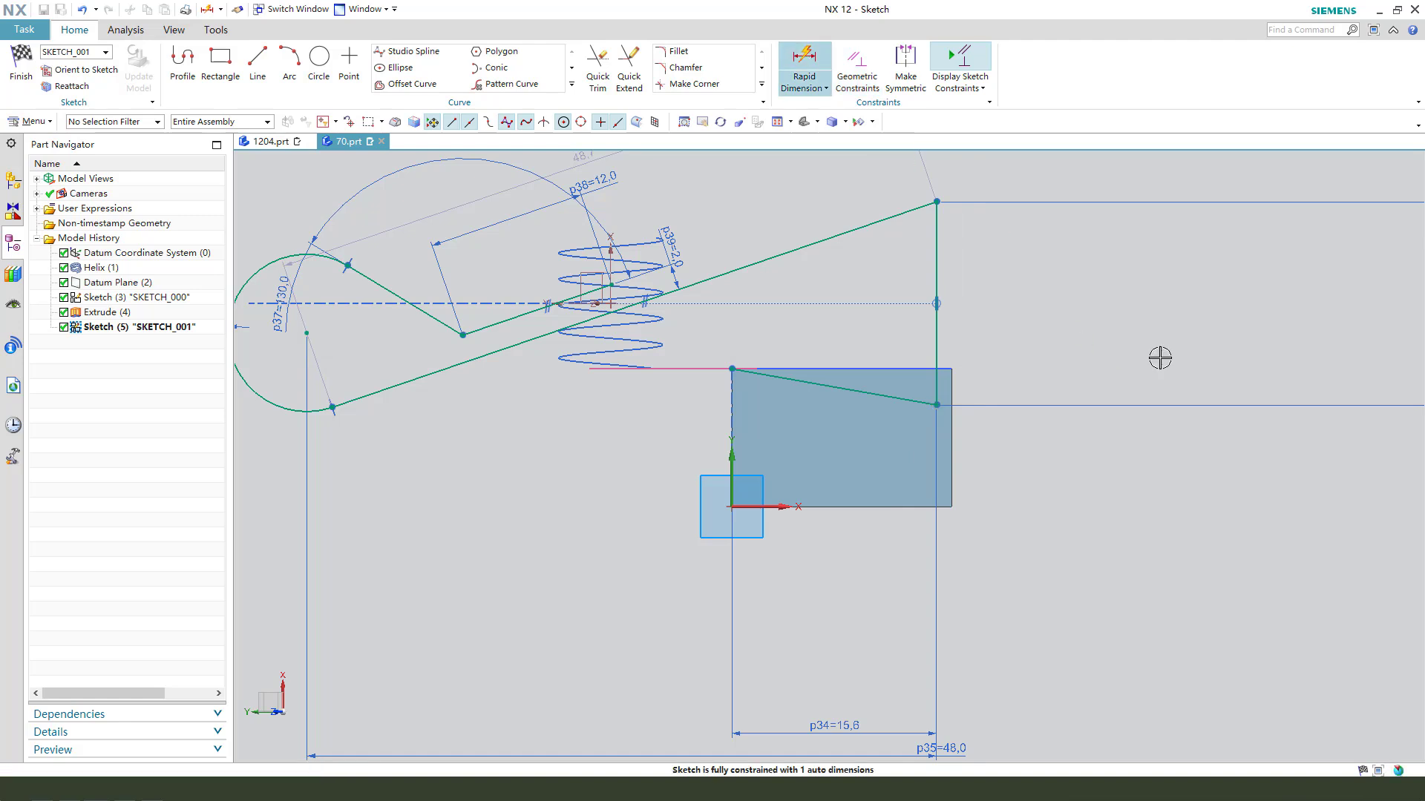
left_click(947, 400)
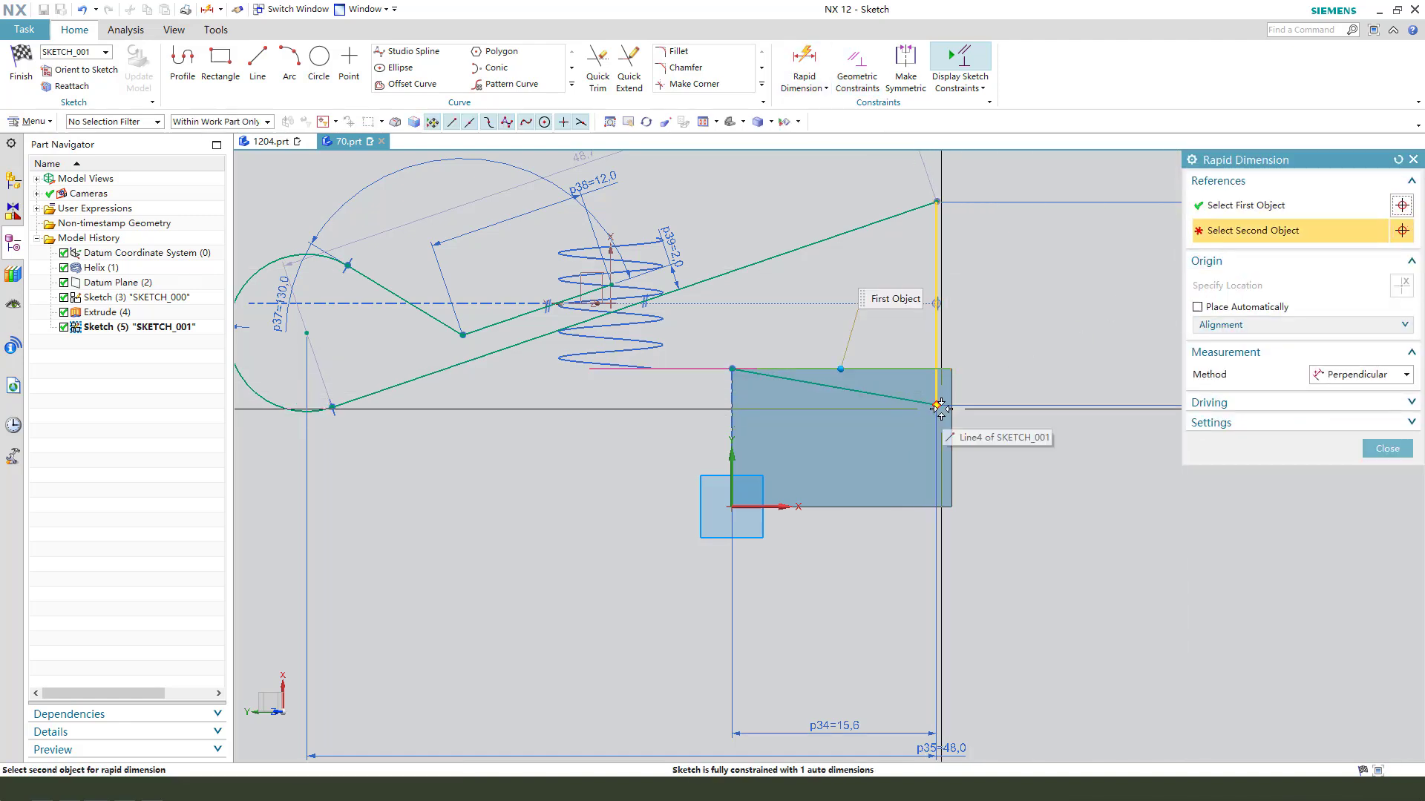
left_click(939, 405)
left_click(1003, 475)
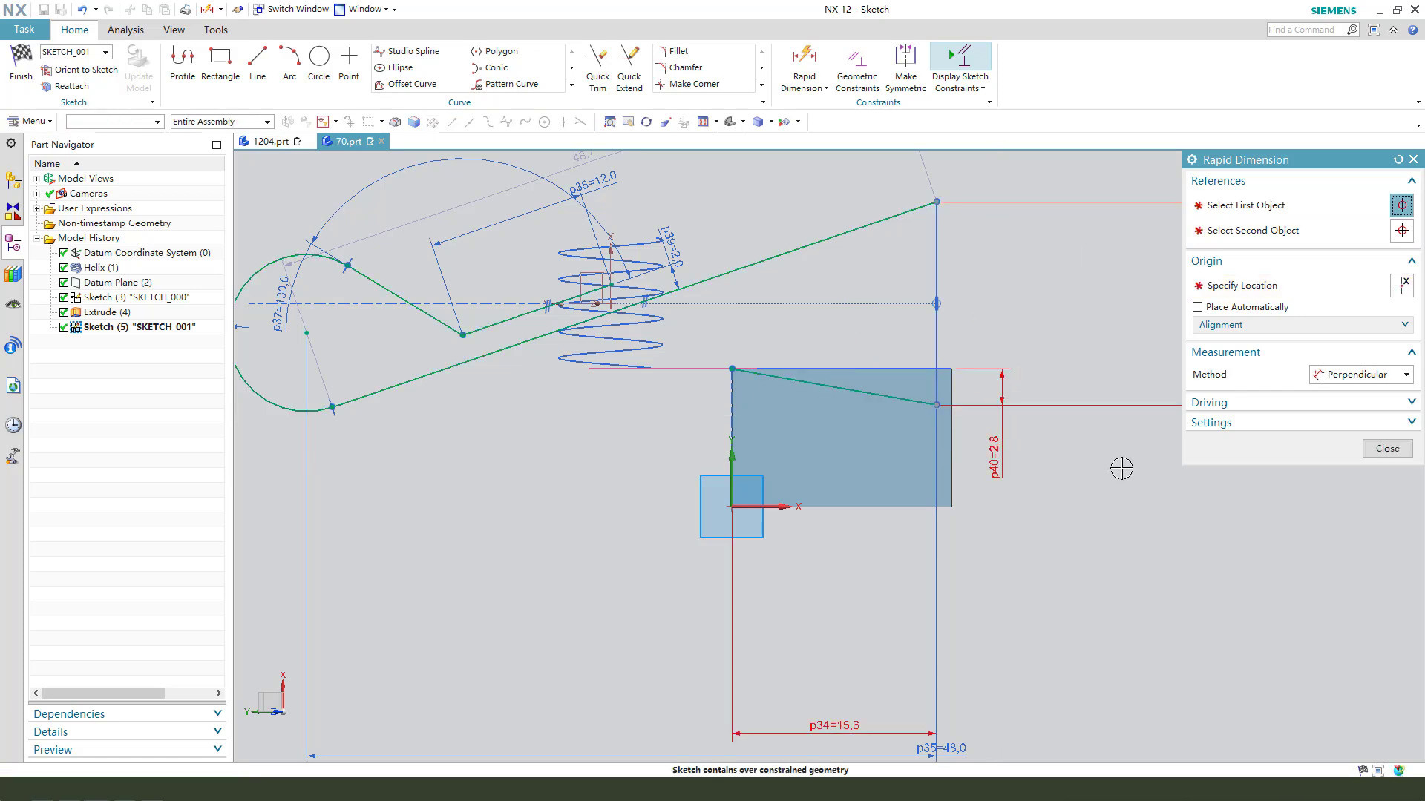
left_click(1387, 448)
scroll(914, 421, "down", 2)
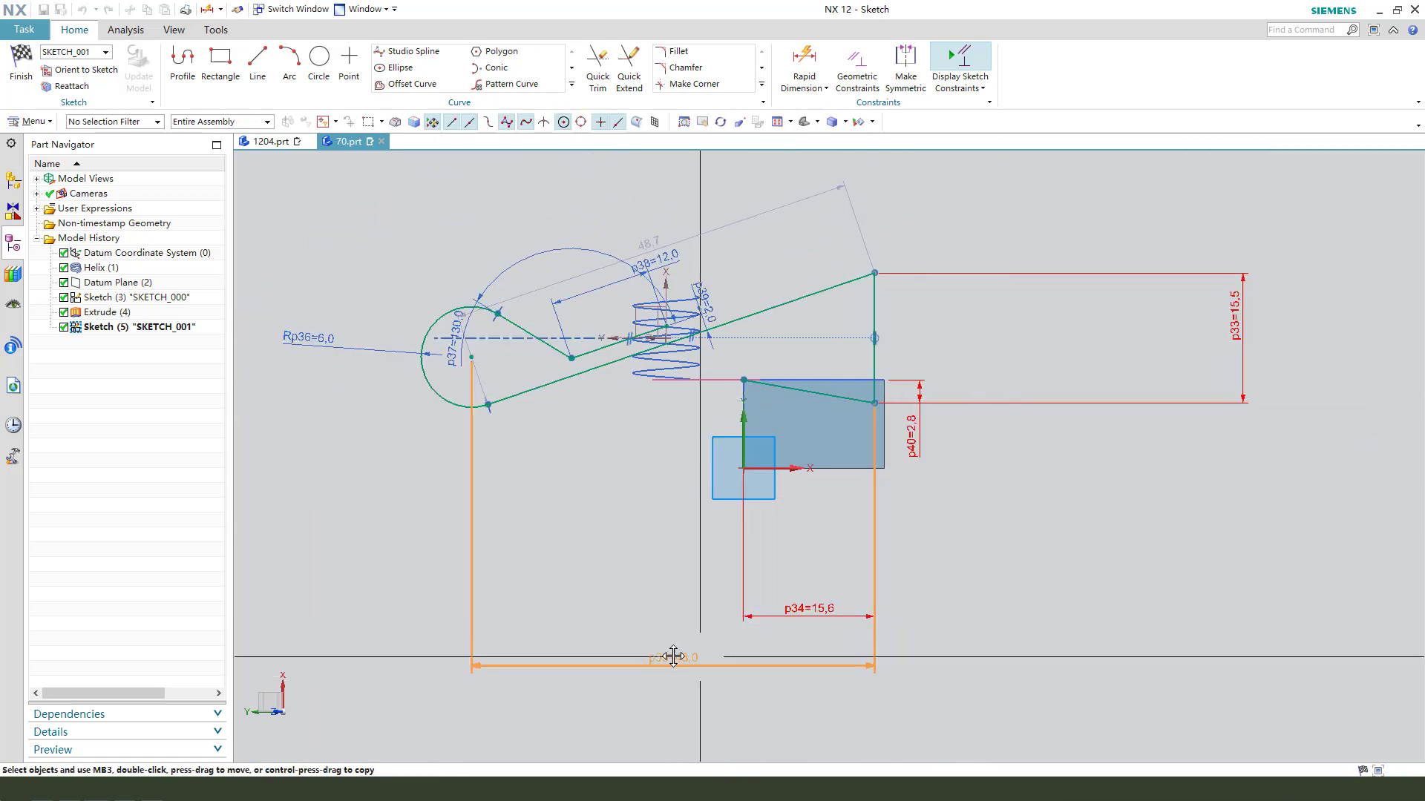
Delete the redundant p40 dimension to remove the over-constraint.
left_click_drag(1196, 388, 963, 455)
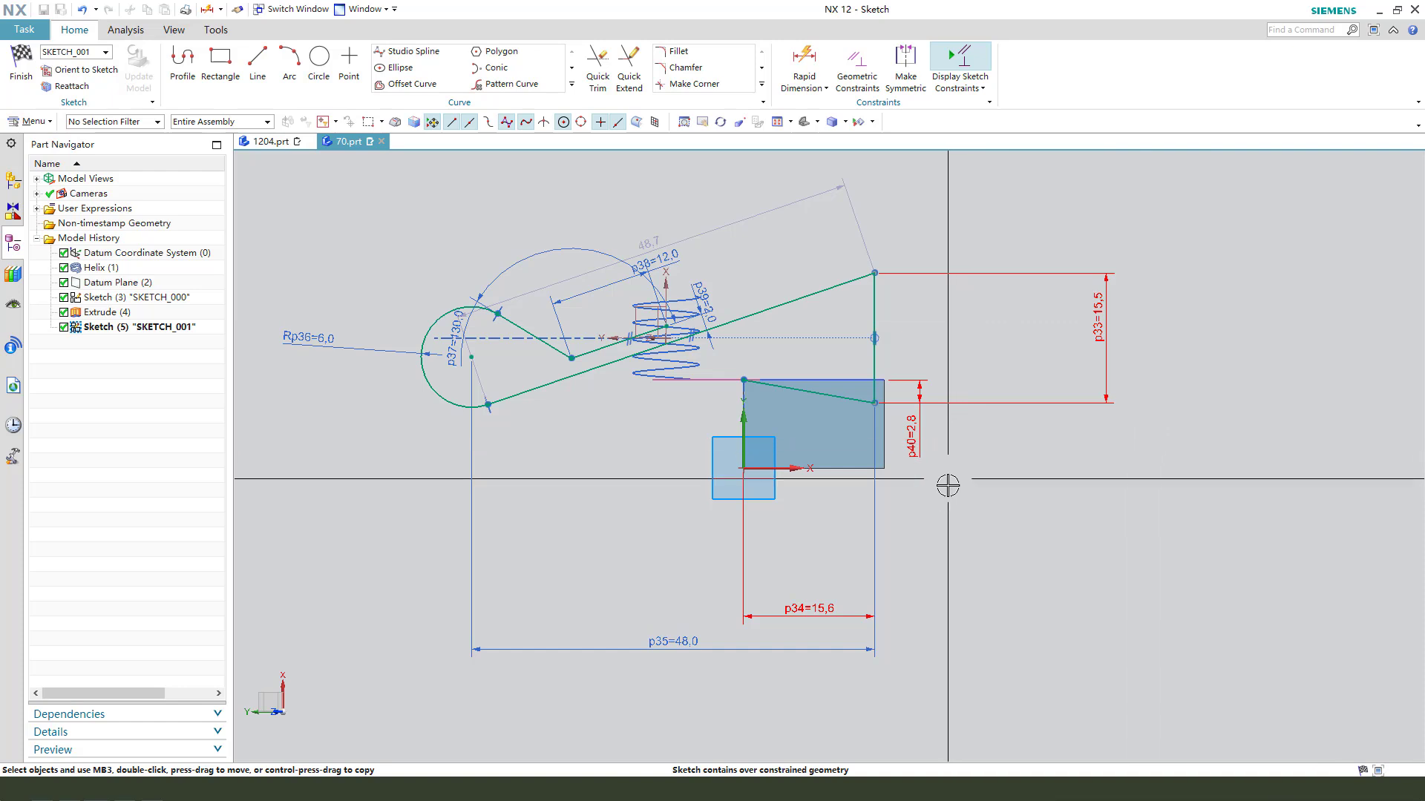
left_click(921, 446)
key("Delete")
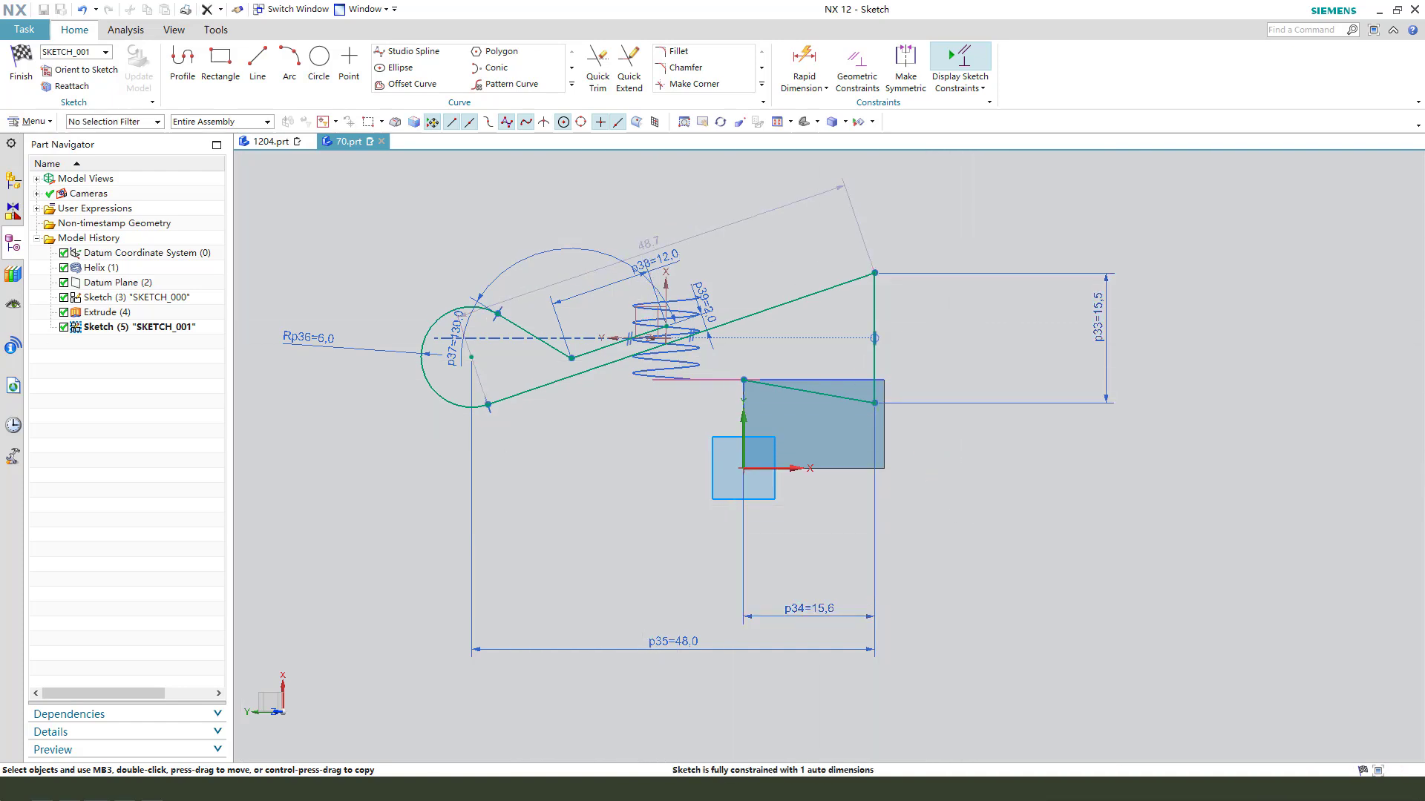
scroll(503, 349, "up", 2)
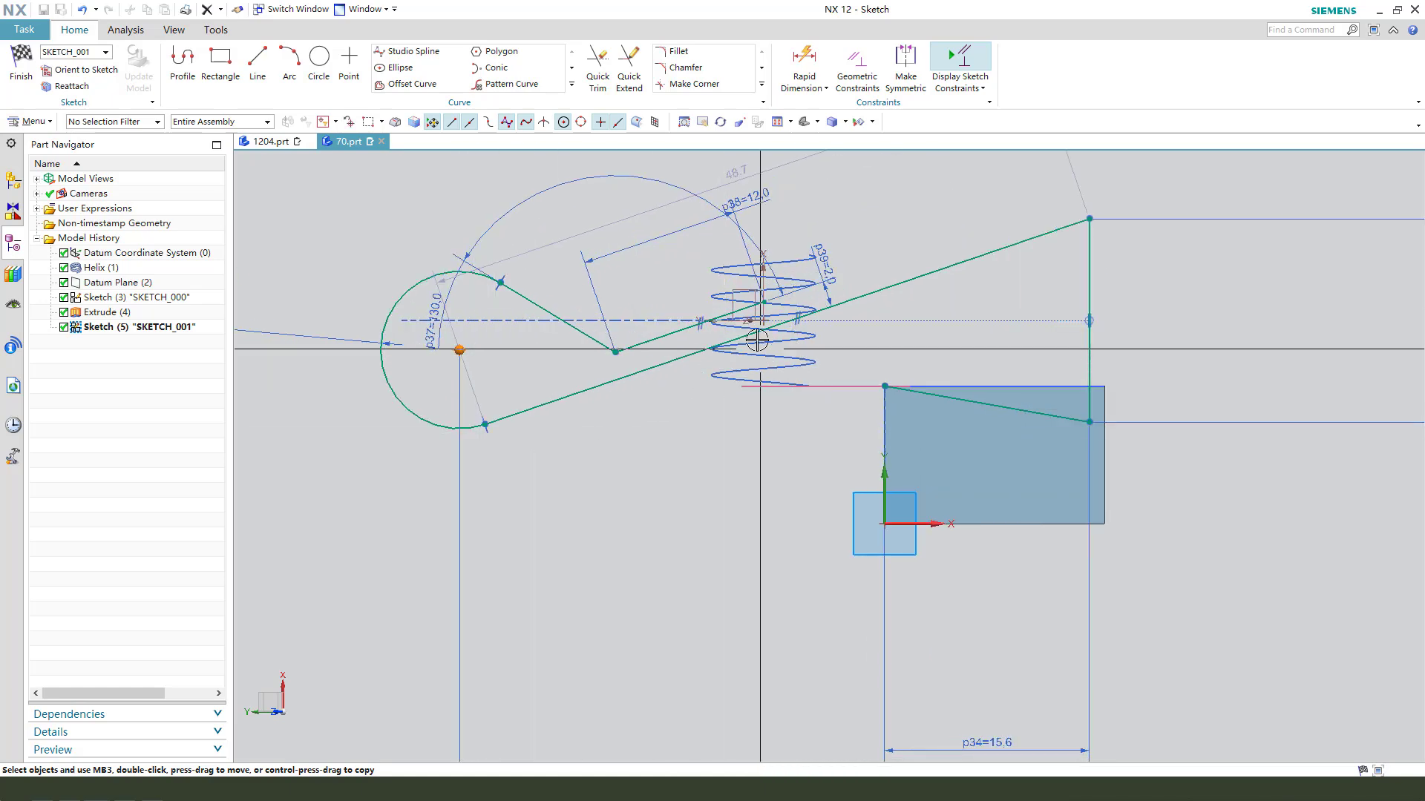
scroll(728, 333, "up", 2)
scroll(728, 333, "up", 2)
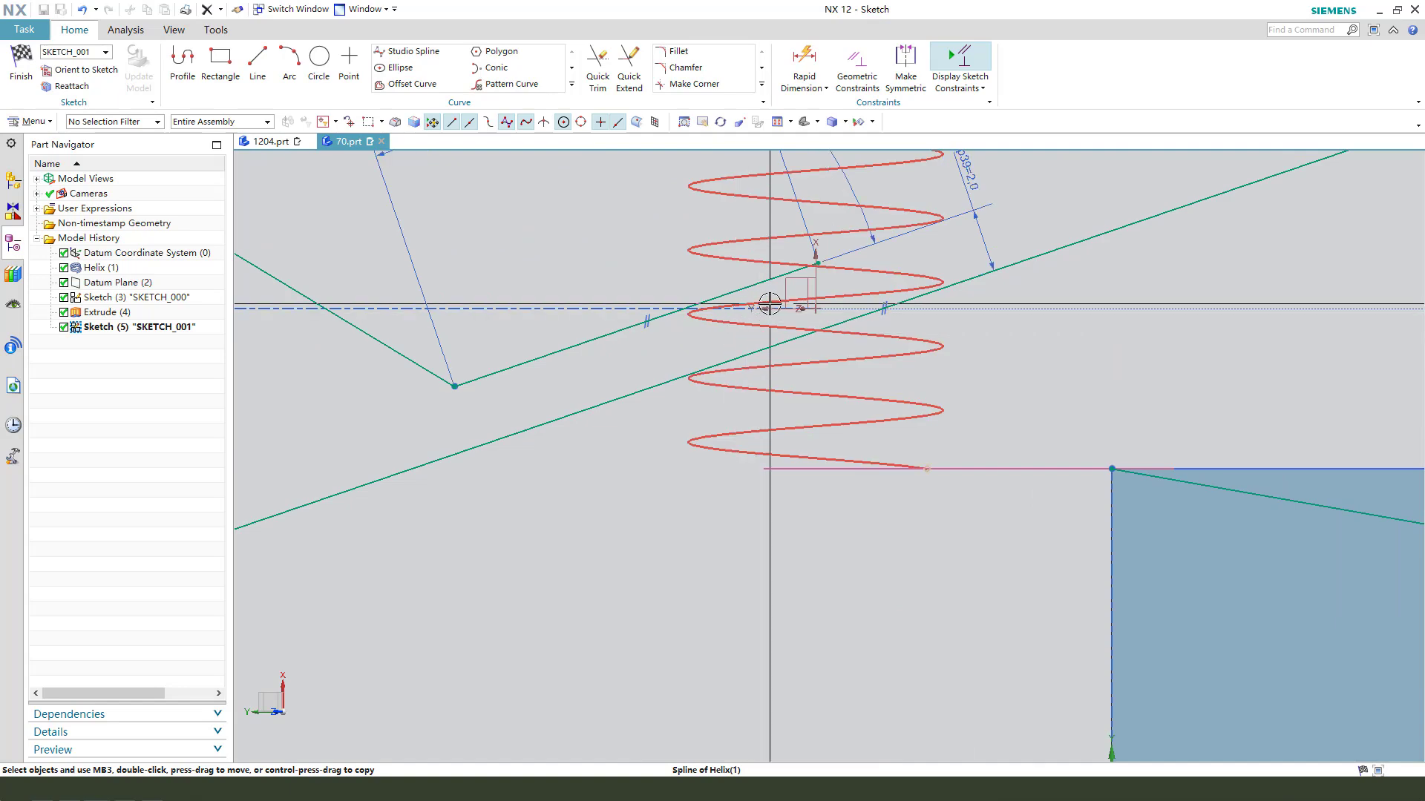
Rearrange the 130°, p39, p33, p34 and p35 dimension labels closer to the sketch.
left_click(808, 310)
scroll(814, 331, "down", 5)
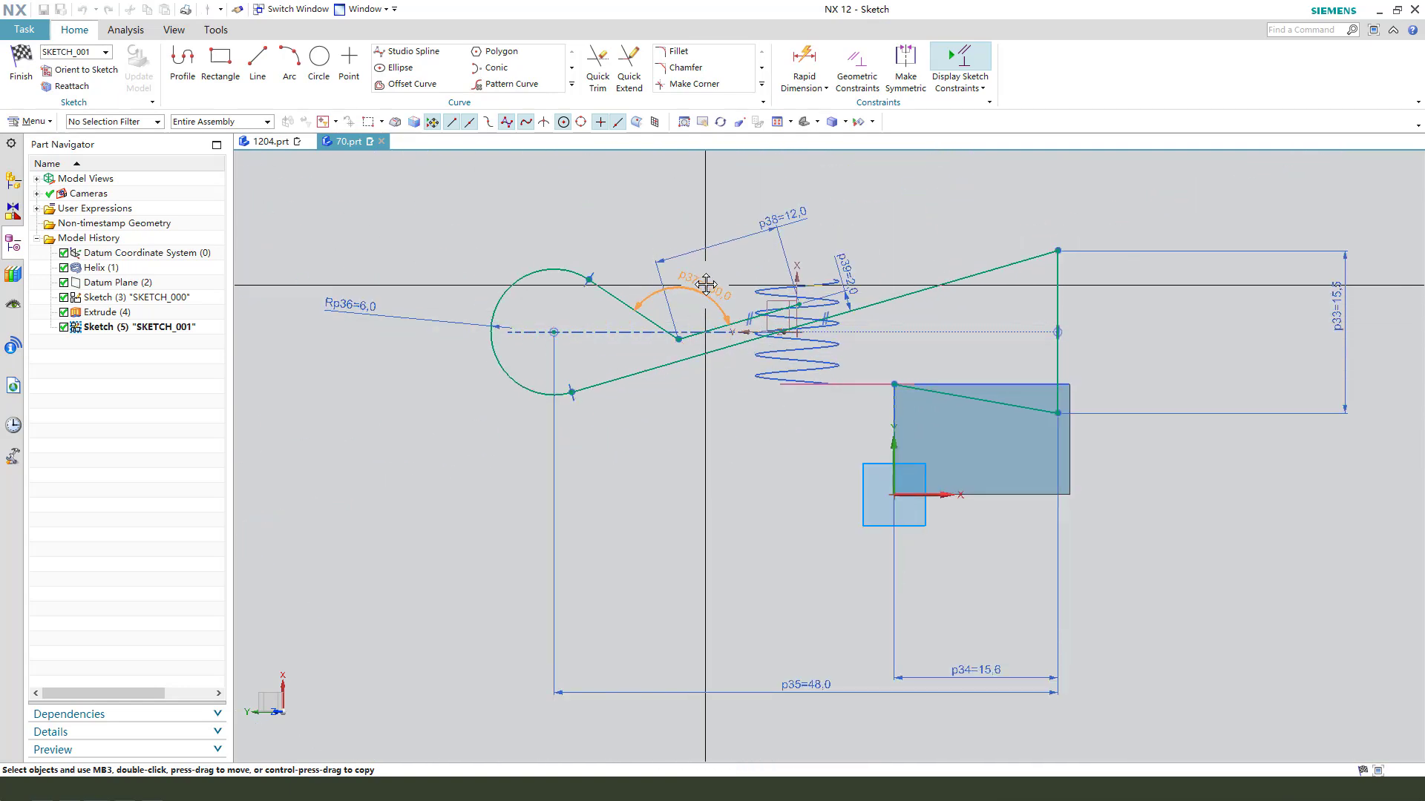
left_click(771, 221)
left_click_drag(846, 274, 868, 248)
left_click_drag(1336, 302, 1169, 349)
mouse_move(976, 670)
left_mouse_down()
mouse_move(954, 604)
mouse_move(958, 501)
mouse_move(981, 544)
left_mouse_up()
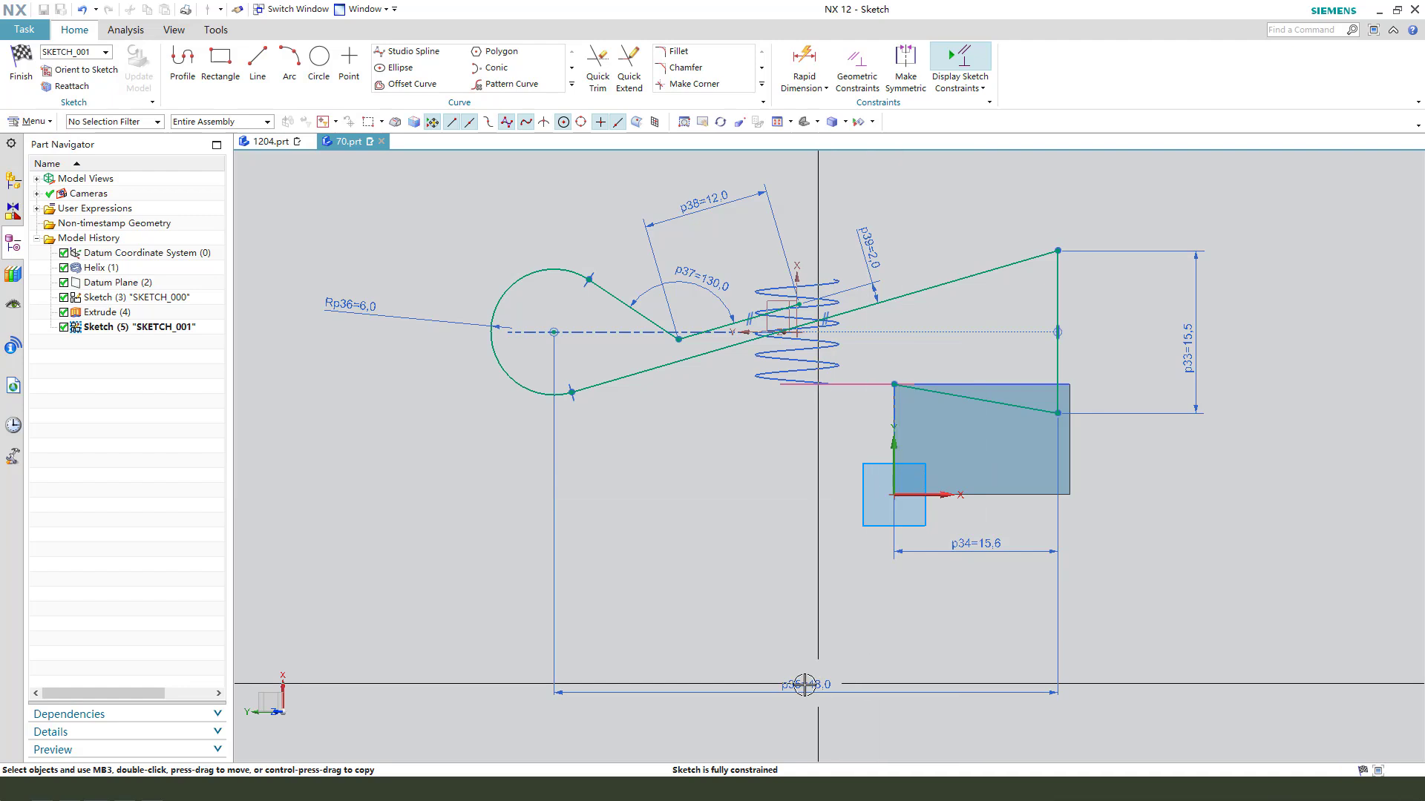
left_click_drag(806, 684, 807, 616)
scroll(1151, 413, "up", 1)
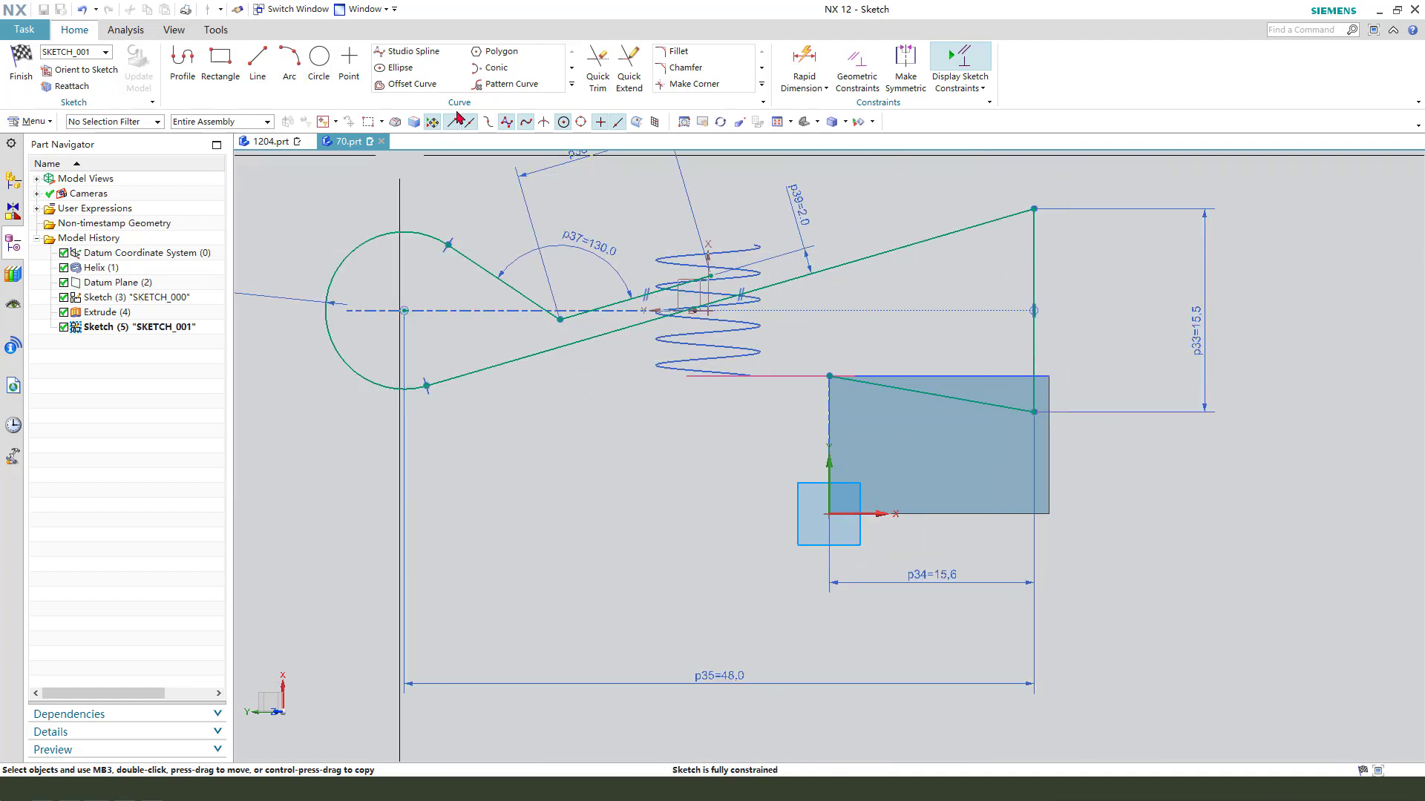
Fillet the top-right and bottom-right corners of the vertical line.
left_click(673, 52)
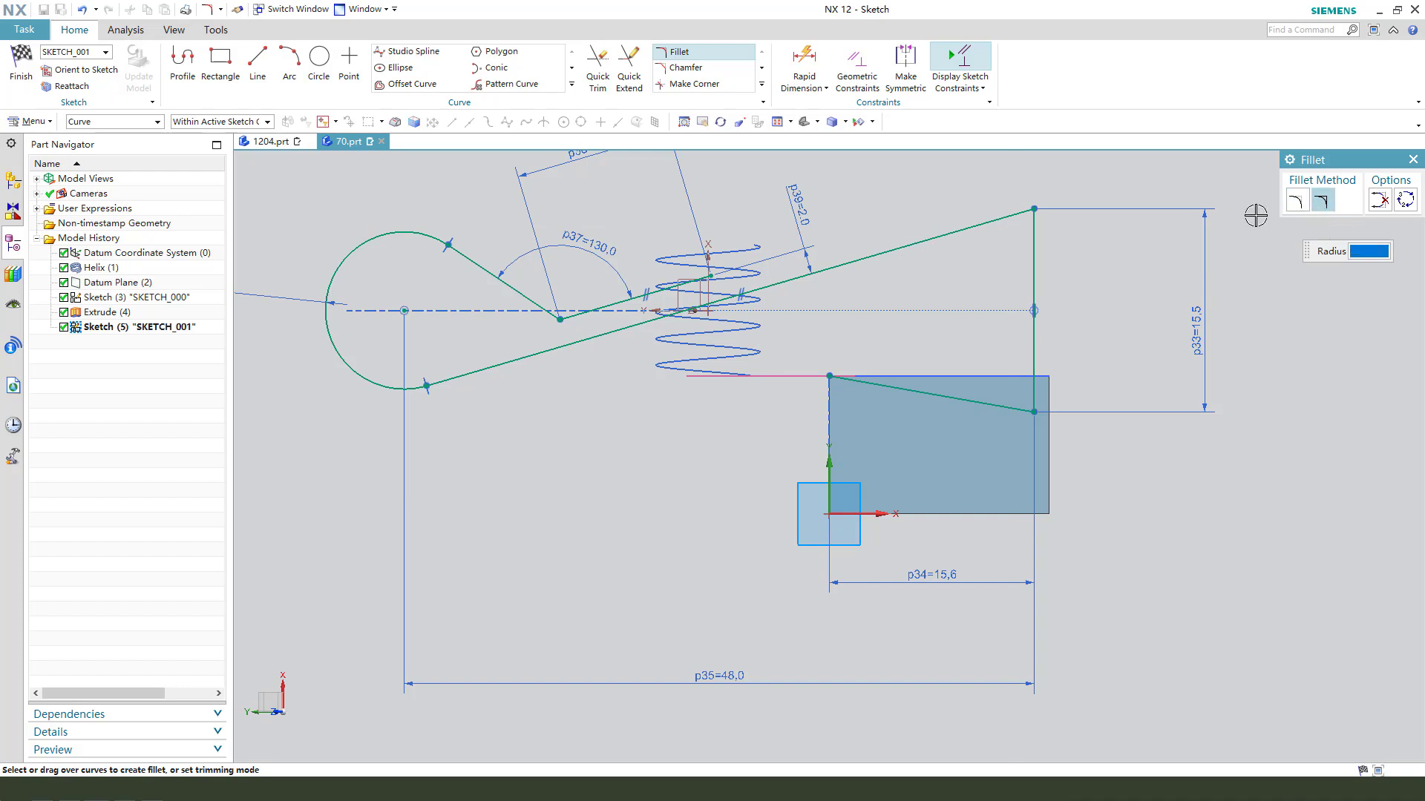
left_click(1026, 227)
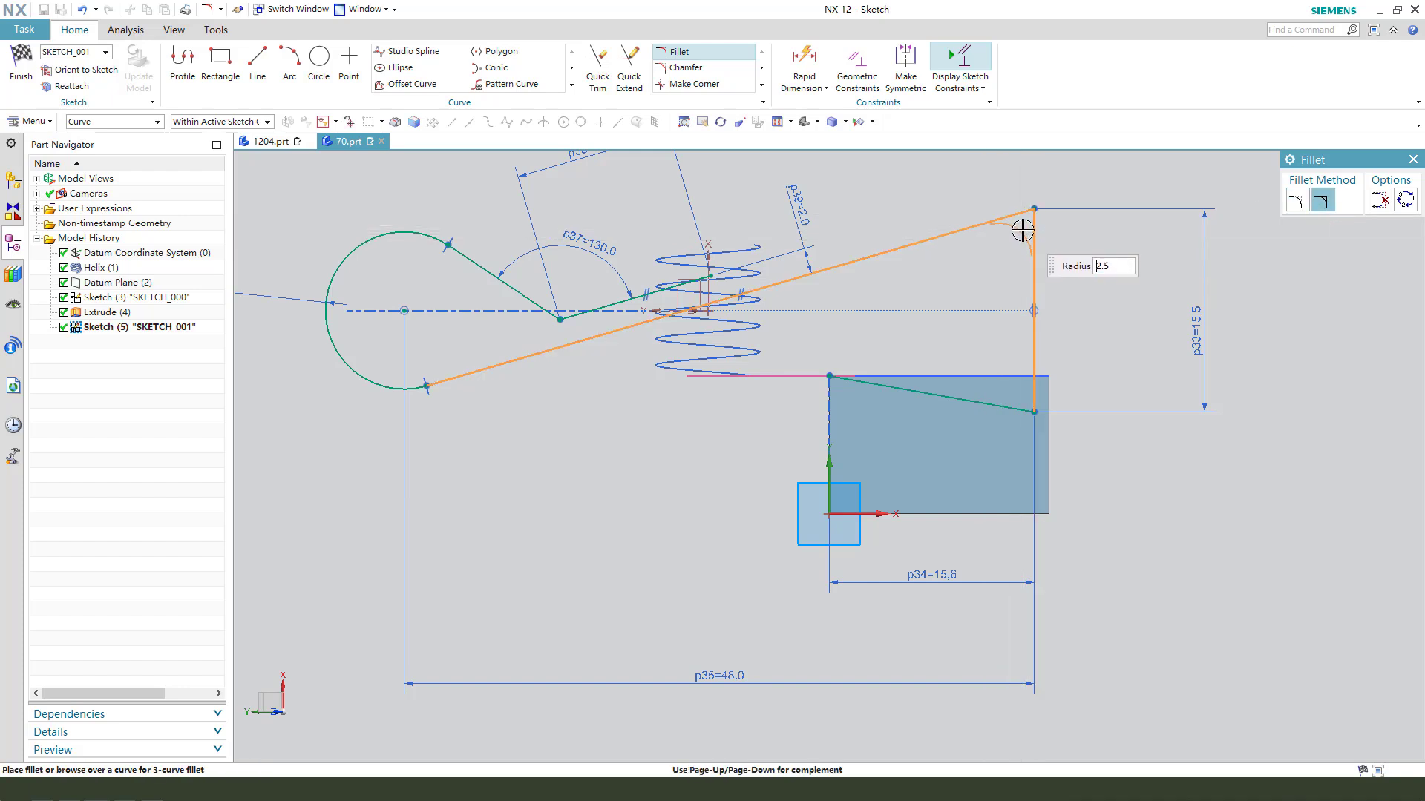
left_click(1022, 232)
left_click(1030, 386)
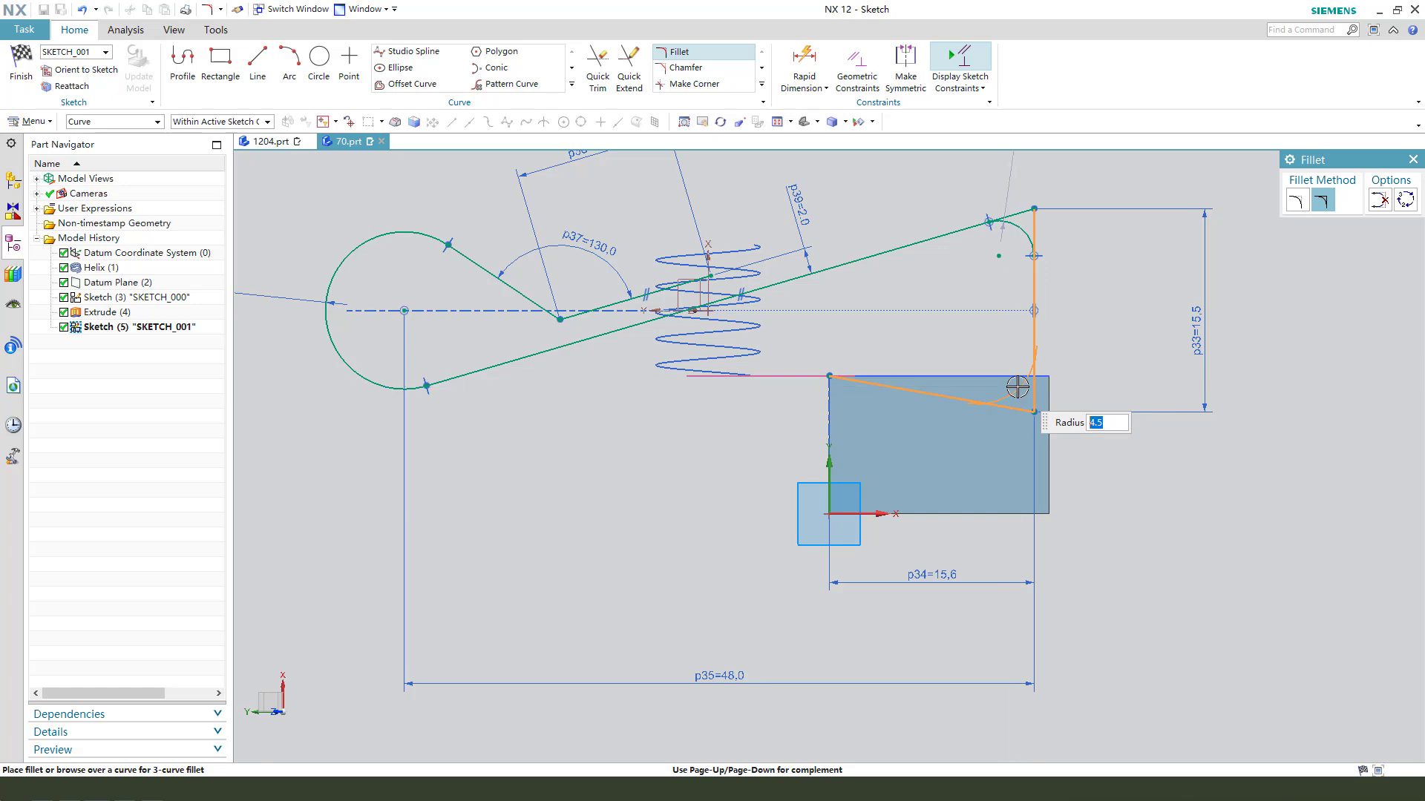
left_click(1018, 382)
middle_click(1020, 242)
Apply Equal Radius to the two right-hand corner fillets.
scroll(1019, 242, "up", 2)
left_click(1022, 236)
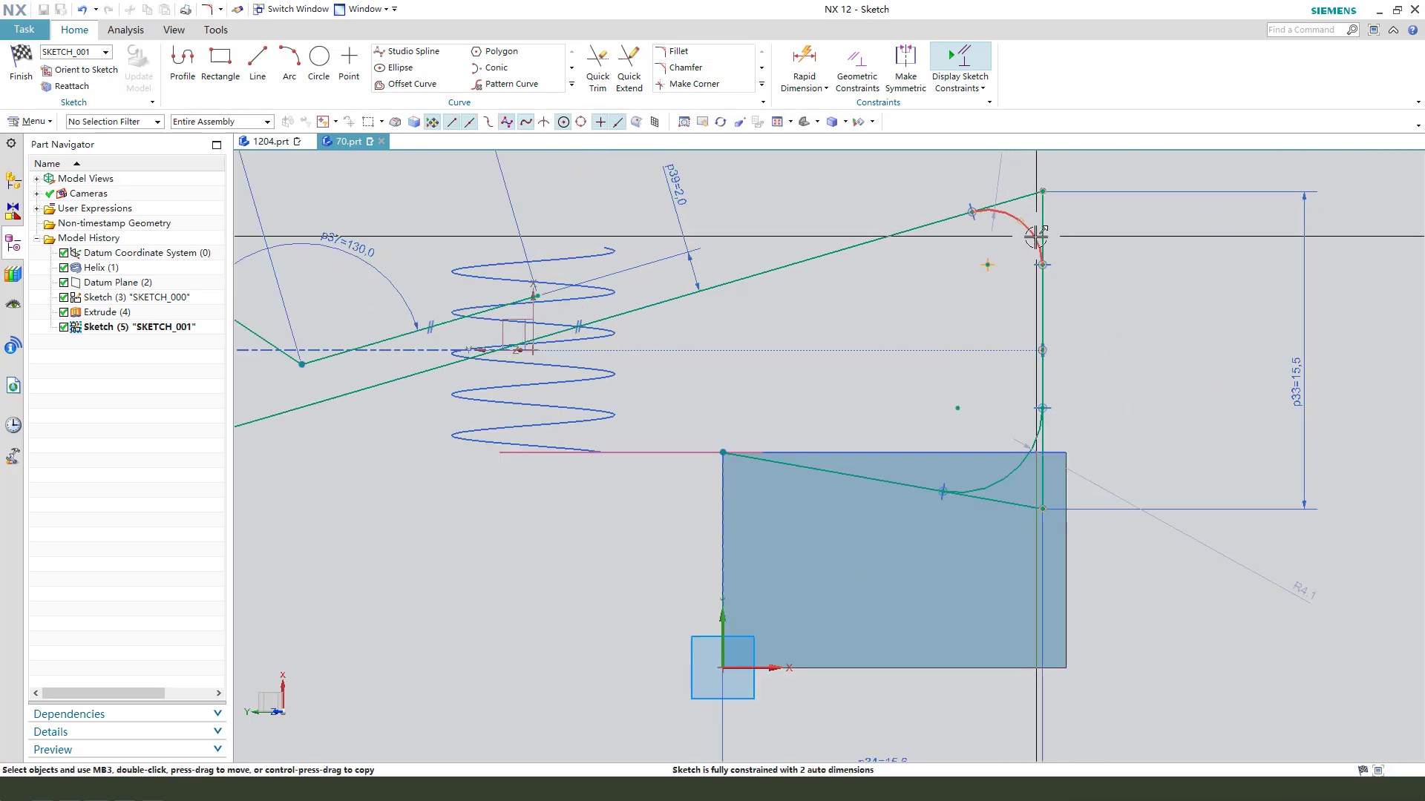
scroll(1022, 237, "up", 2)
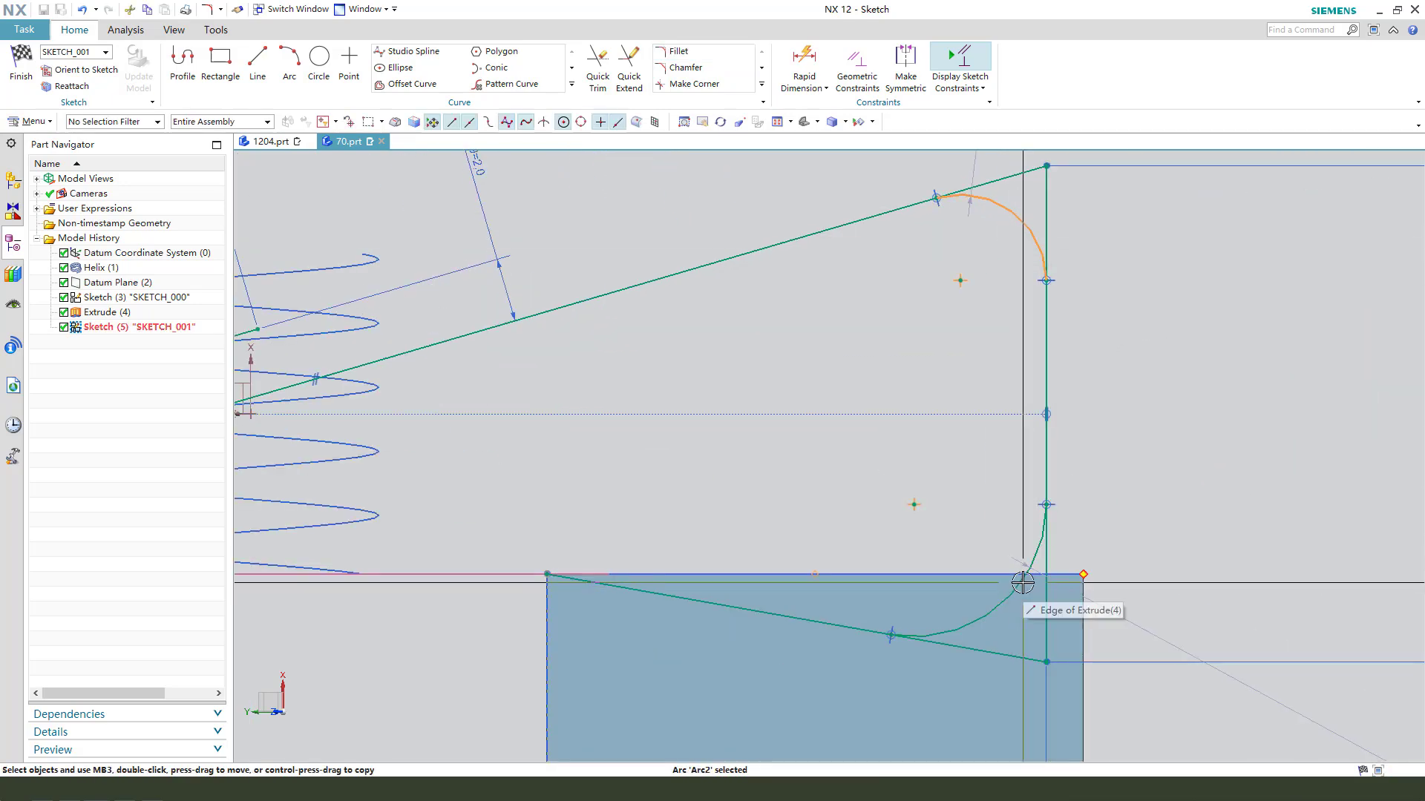
left_click(1117, 590)
key("Escape")
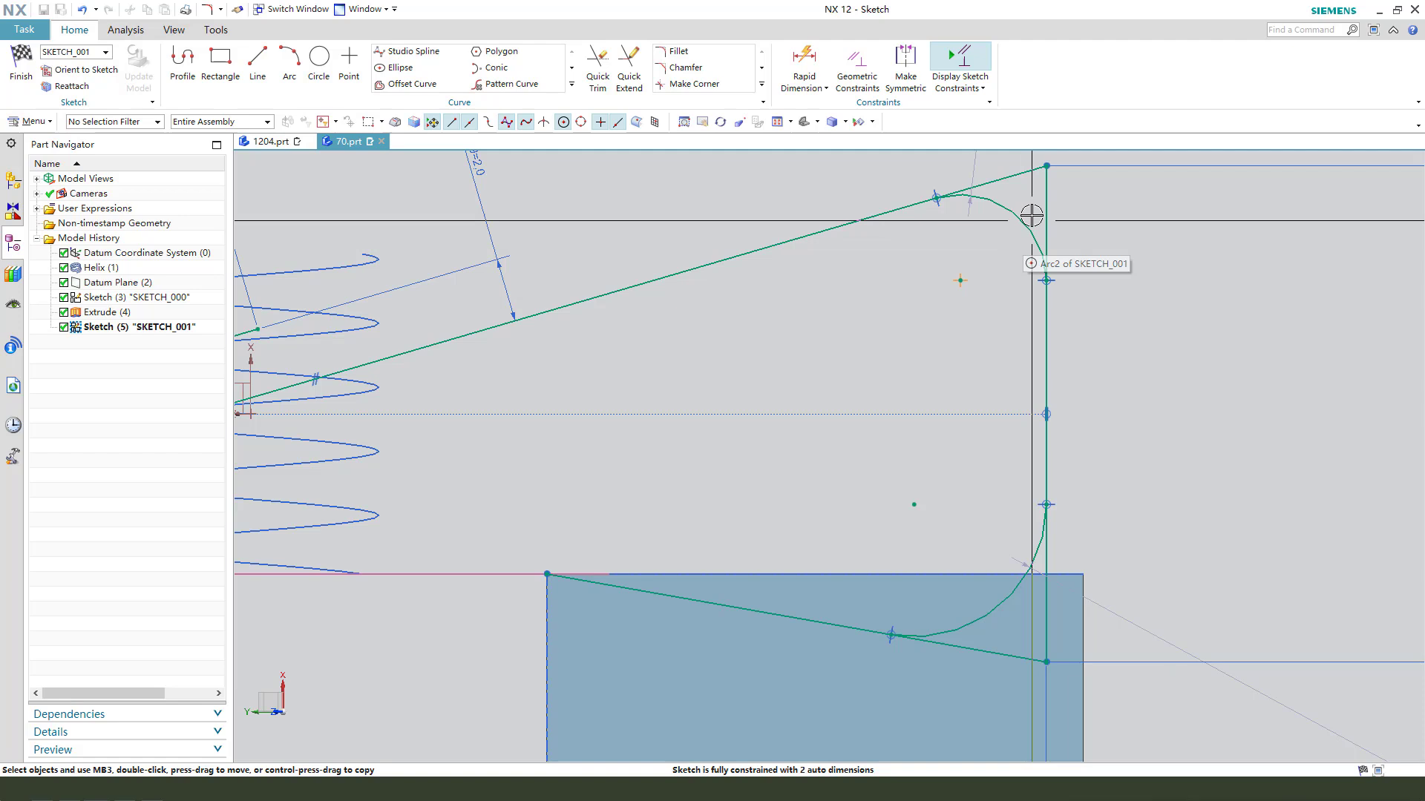
scroll(1039, 534, "up", 4)
left_click(1037, 555)
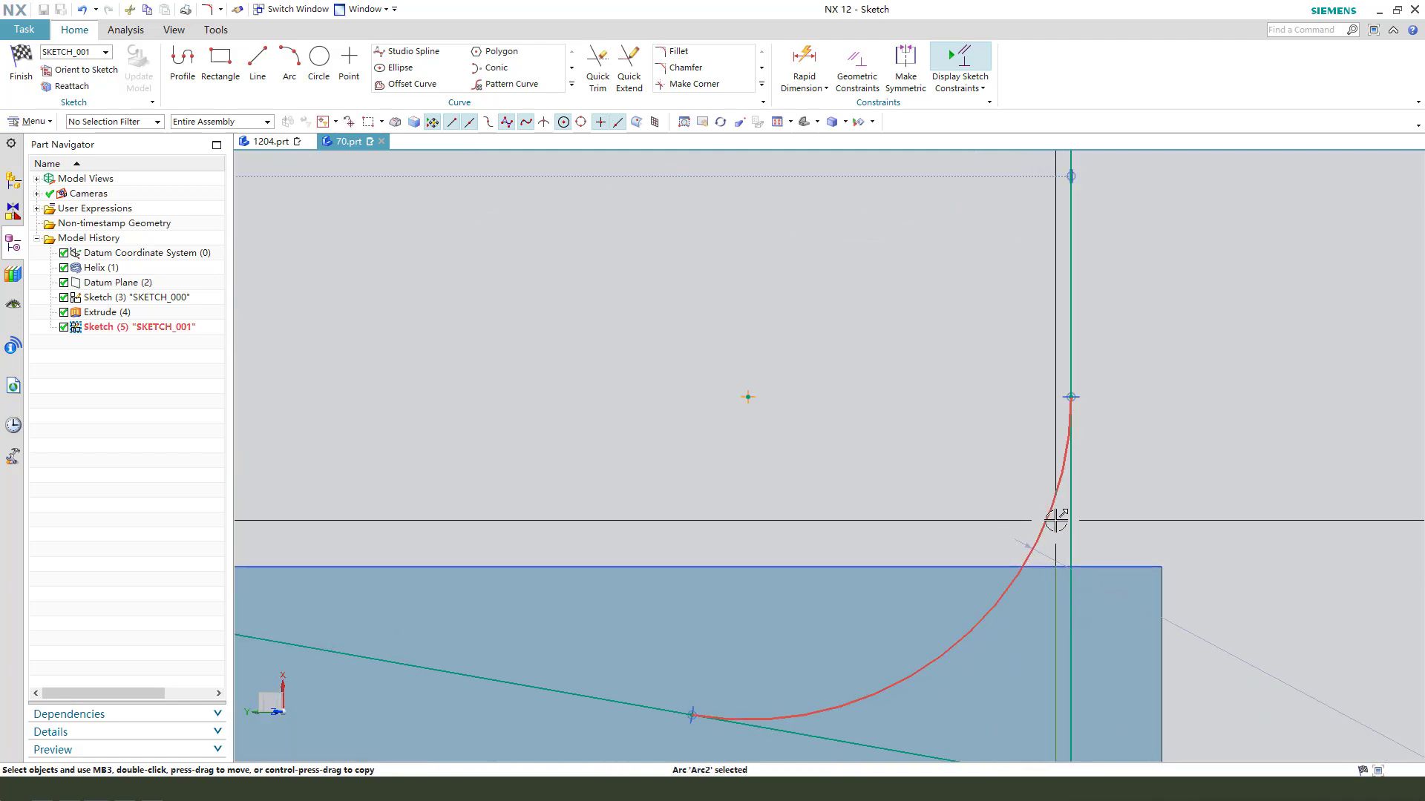
left_click(1055, 521)
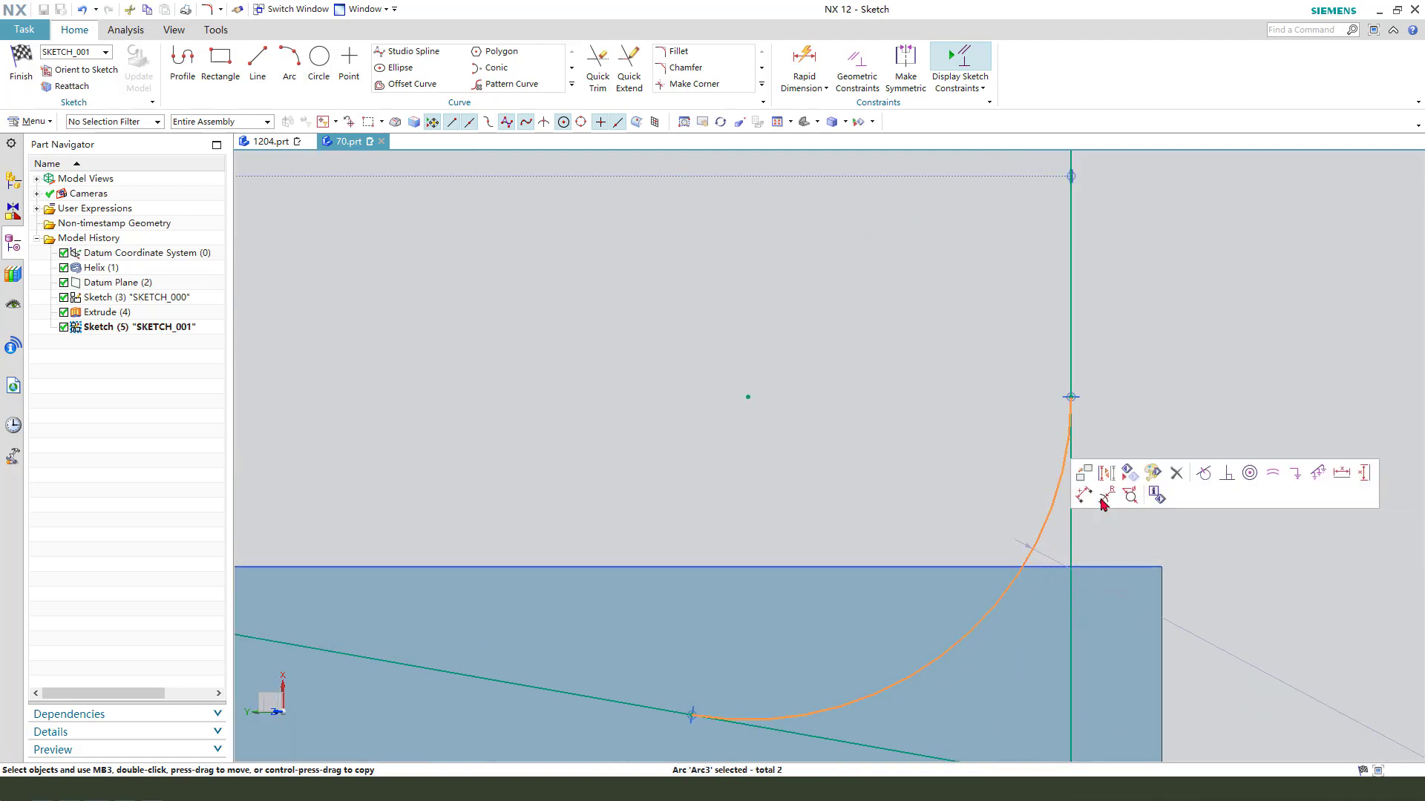
left_click(1272, 476)
scroll(985, 495, "down", 3)
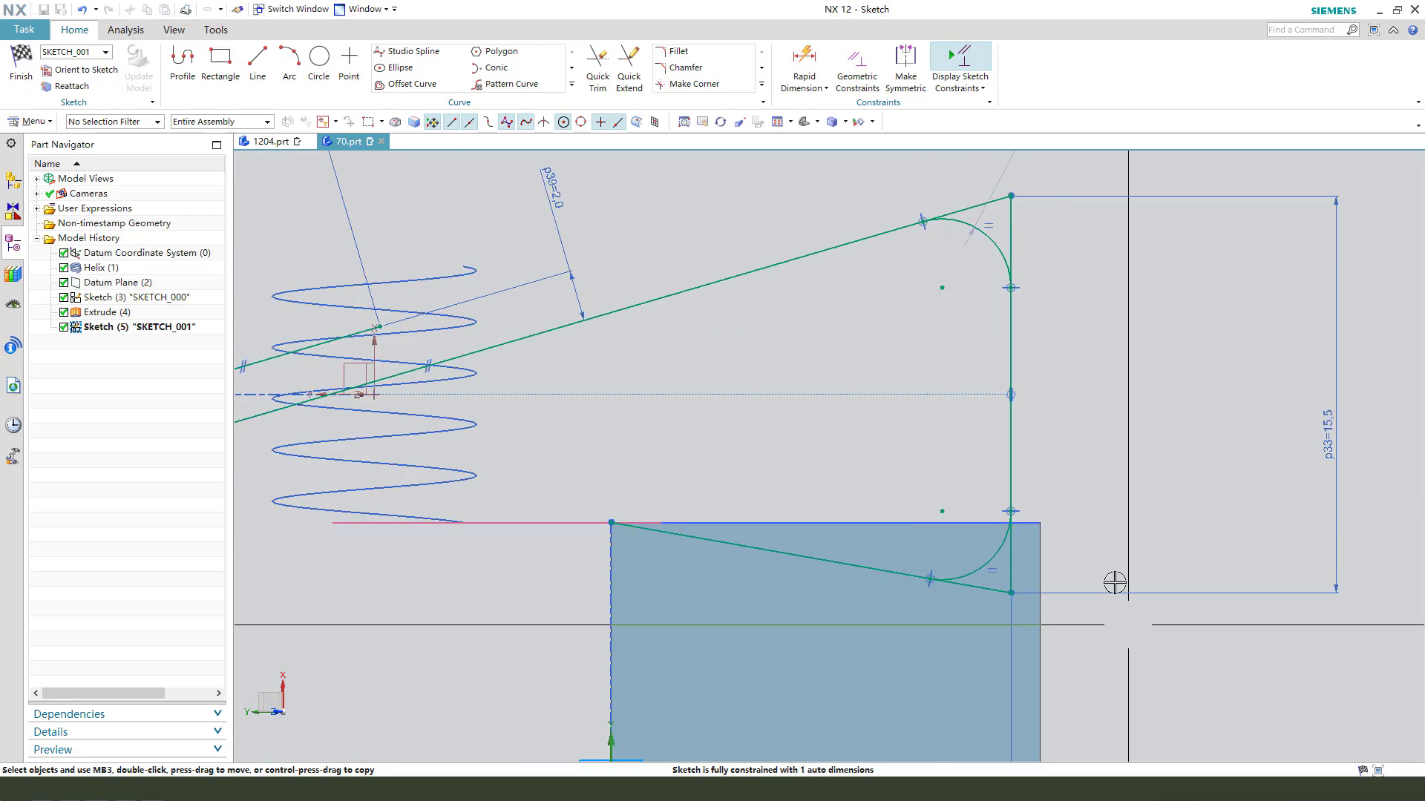
Set the corner fillet radius to 3 mm.
double_click(1037, 174)
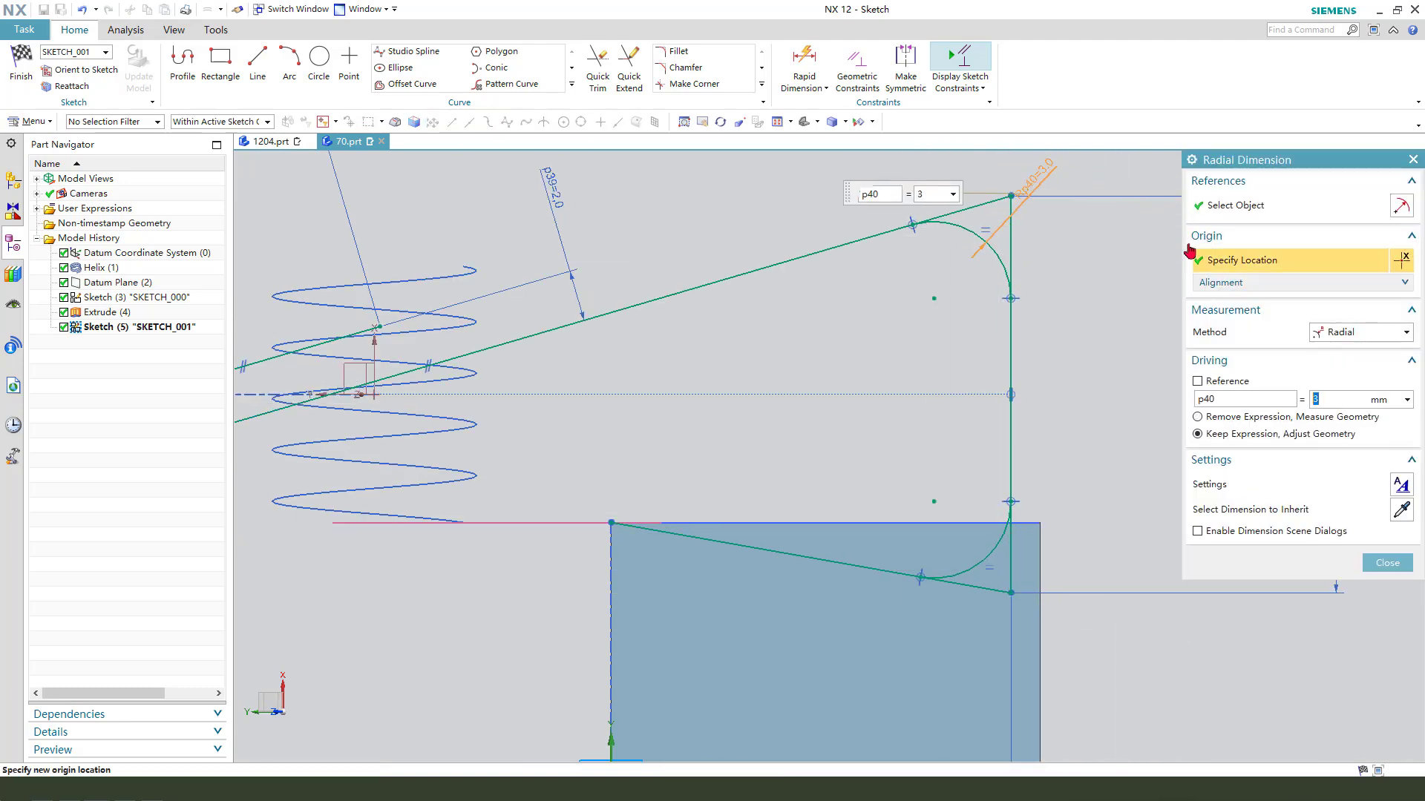
middle_click(994, 267)
scroll(994, 297, "down", 3)
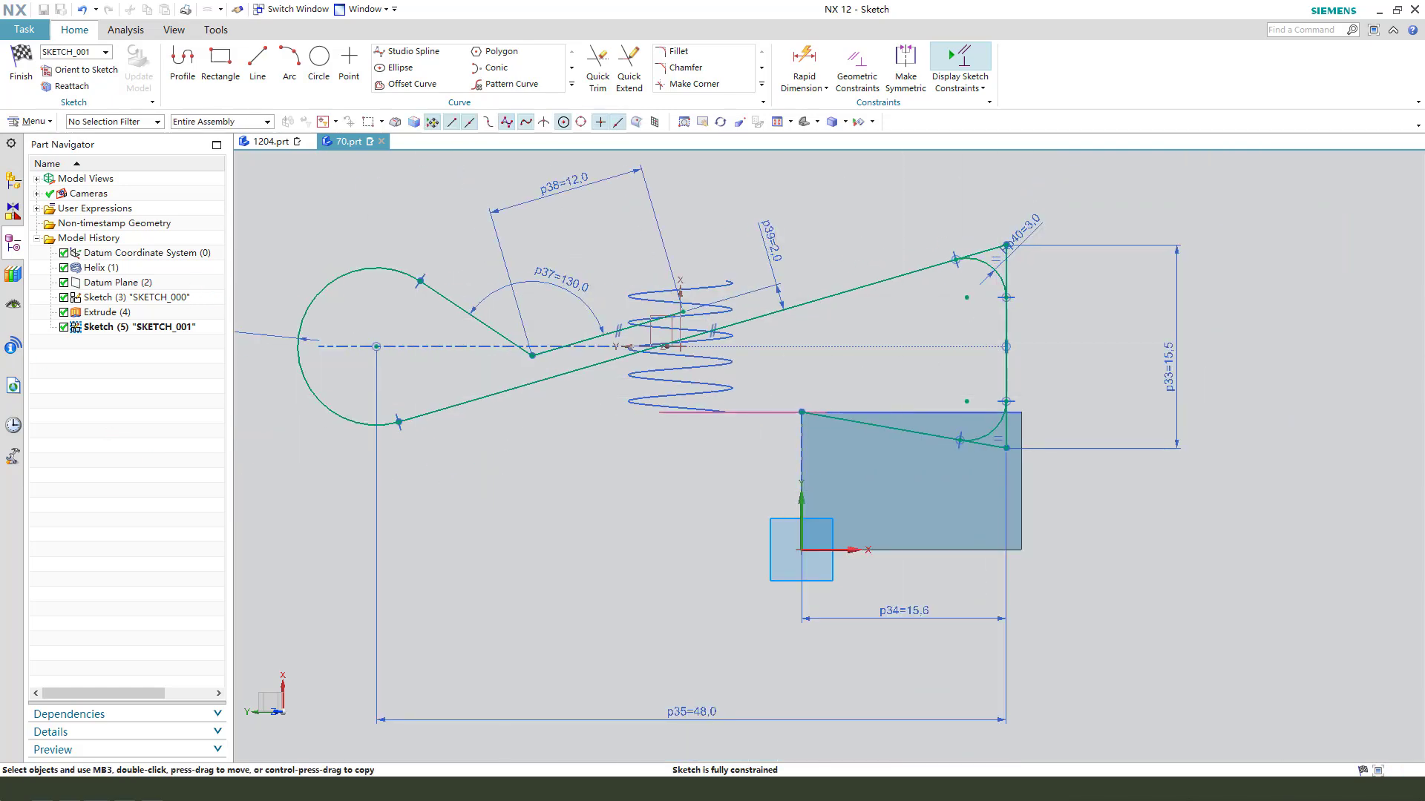
scroll(549, 345, "up", 3)
Round the arm's V-bend with a 4 mm fillet, keeping the expression.
left_click(671, 52)
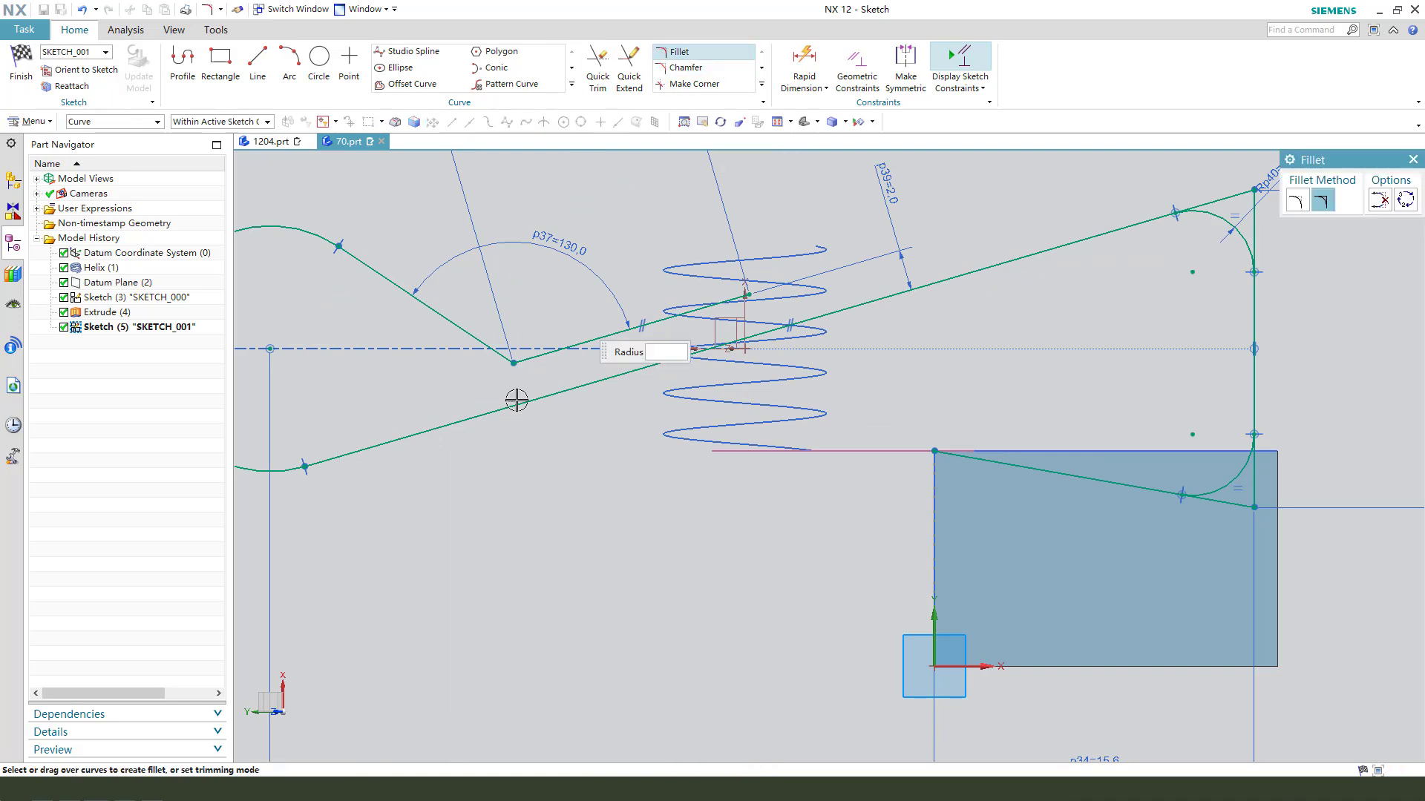
left_click(528, 359)
left_click(461, 327)
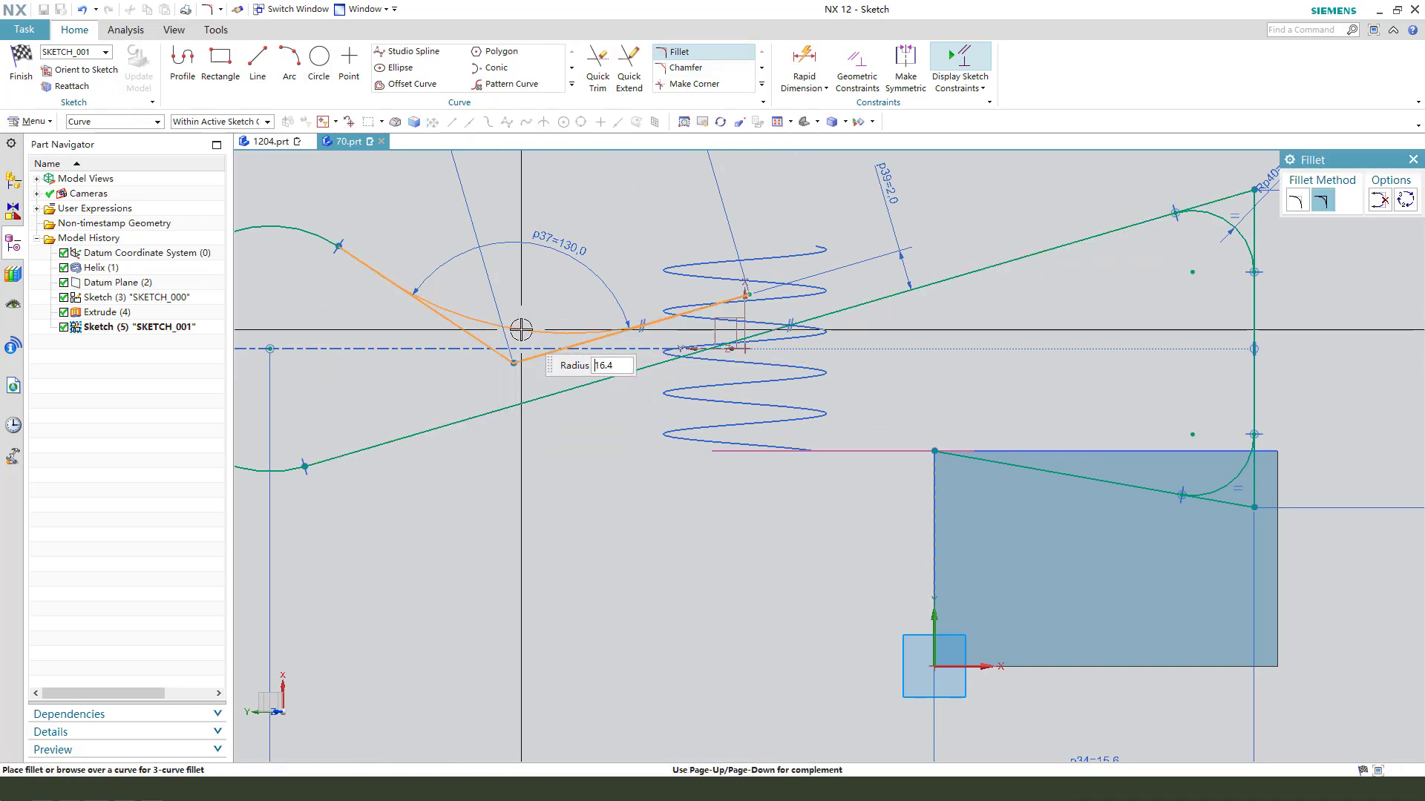
left_click(521, 328)
key("Escape")
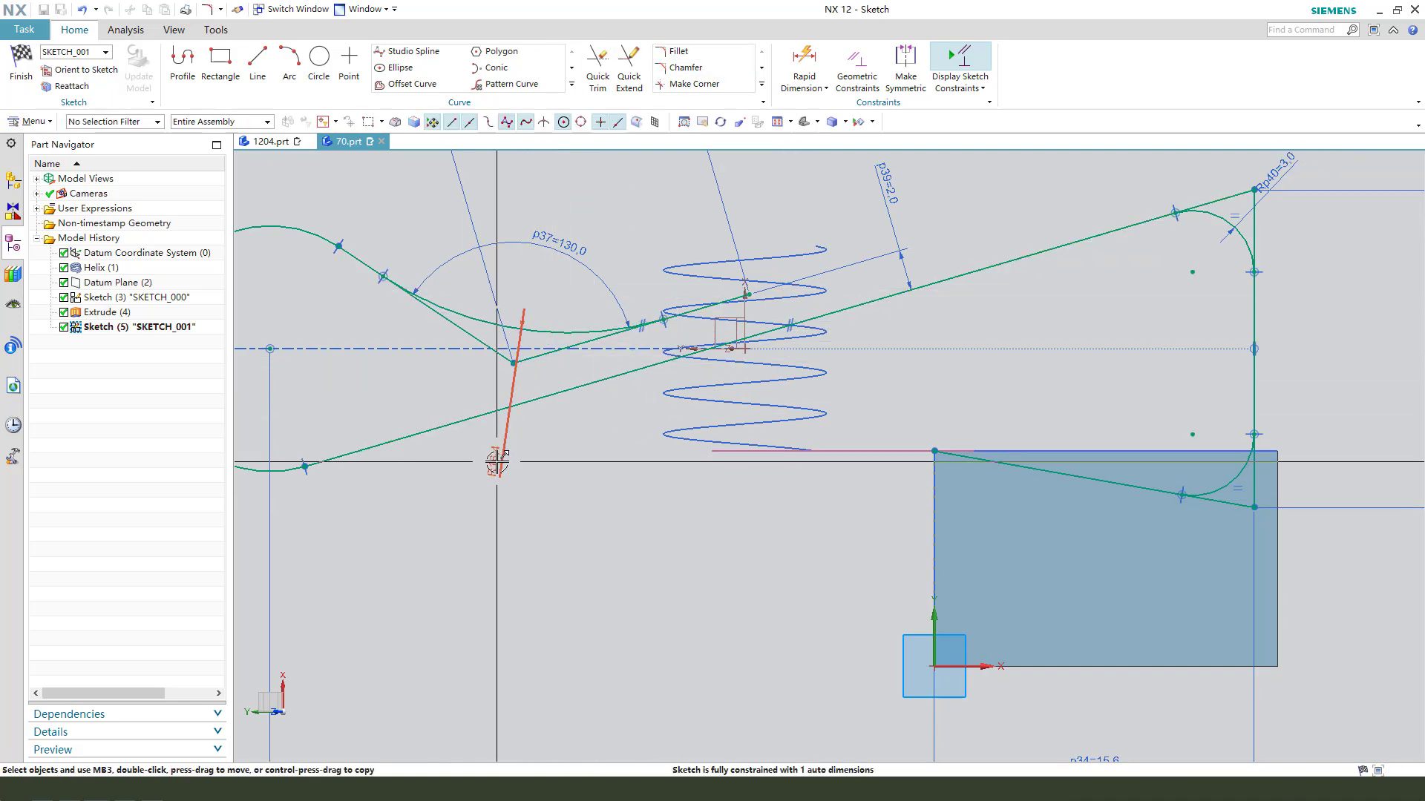
double_click(497, 461)
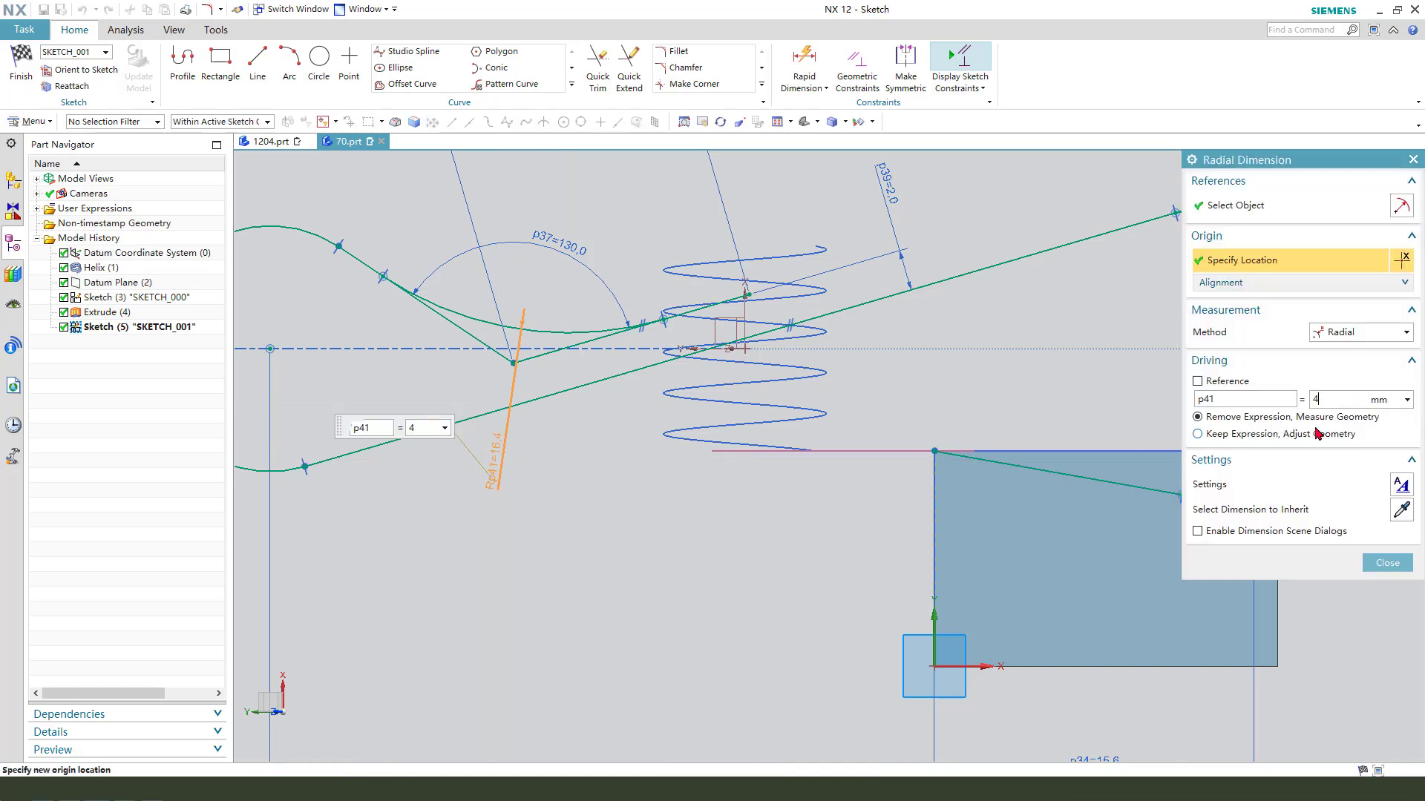
left_click(1318, 434)
middle_click(833, 483)
scroll(833, 484, "up", 4)
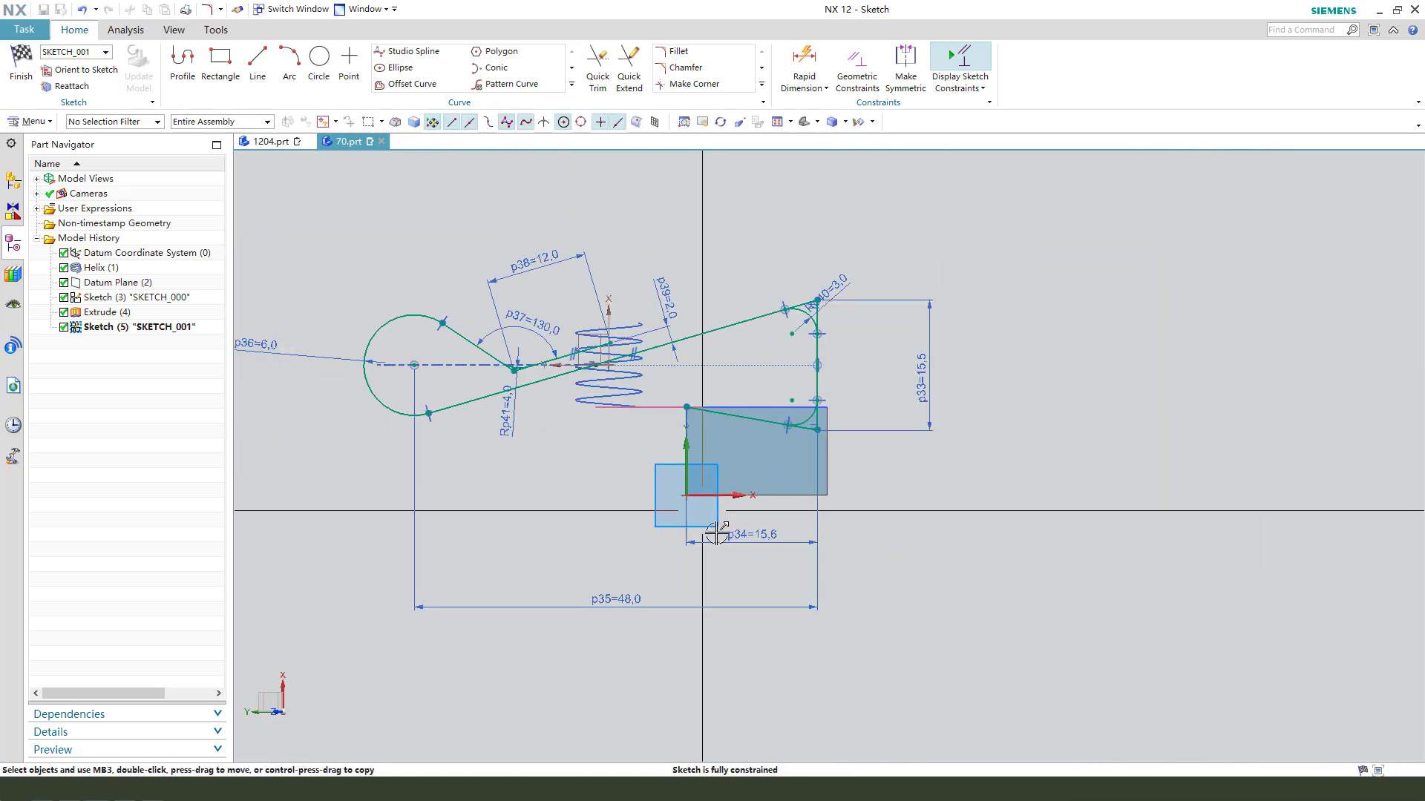
Nudge the p34, p35, p33, Rp40, p39 and p38 dimension labels into tidier positions.
left_click_drag(802, 524, 801, 511)
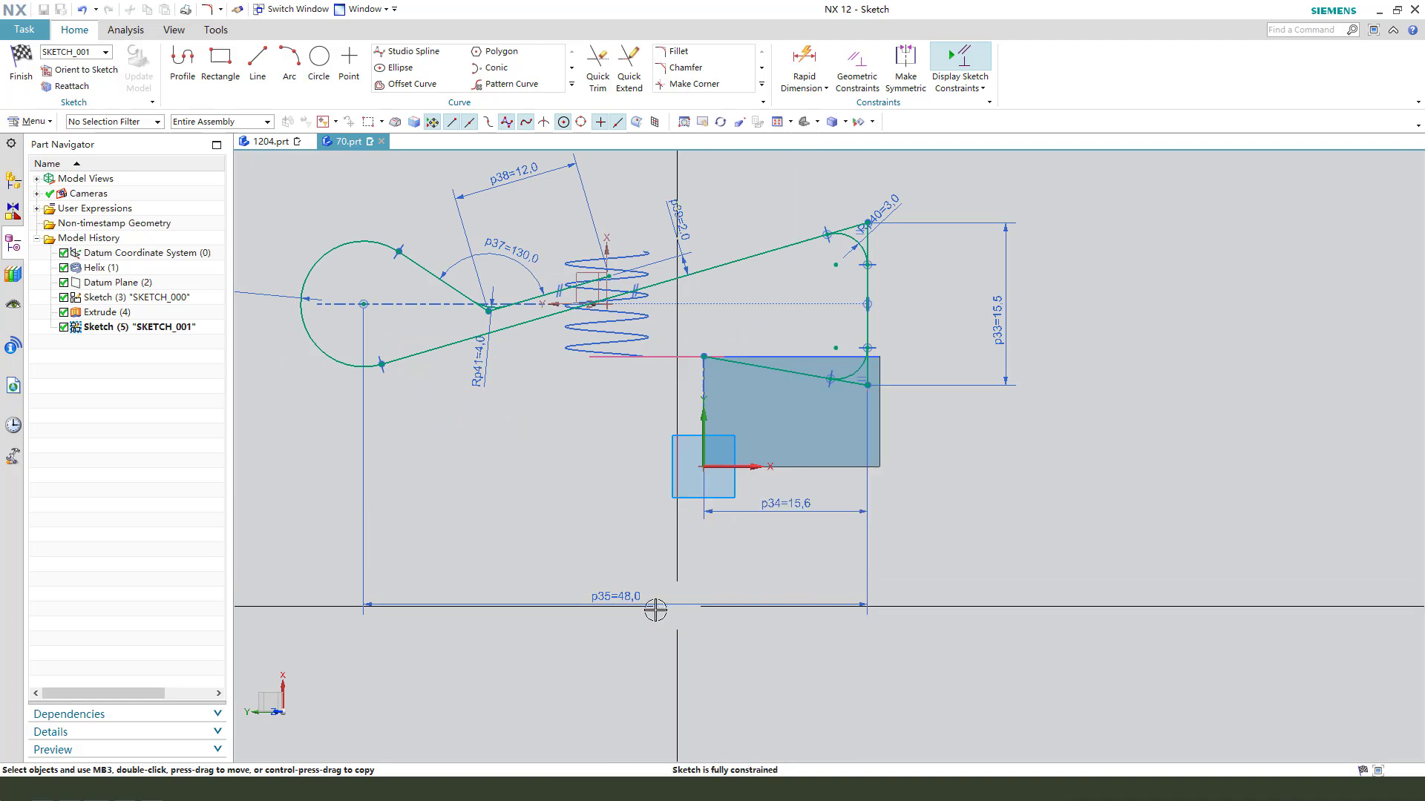
left_click_drag(653, 603, 627, 591)
left_click_drag(1006, 315, 980, 312)
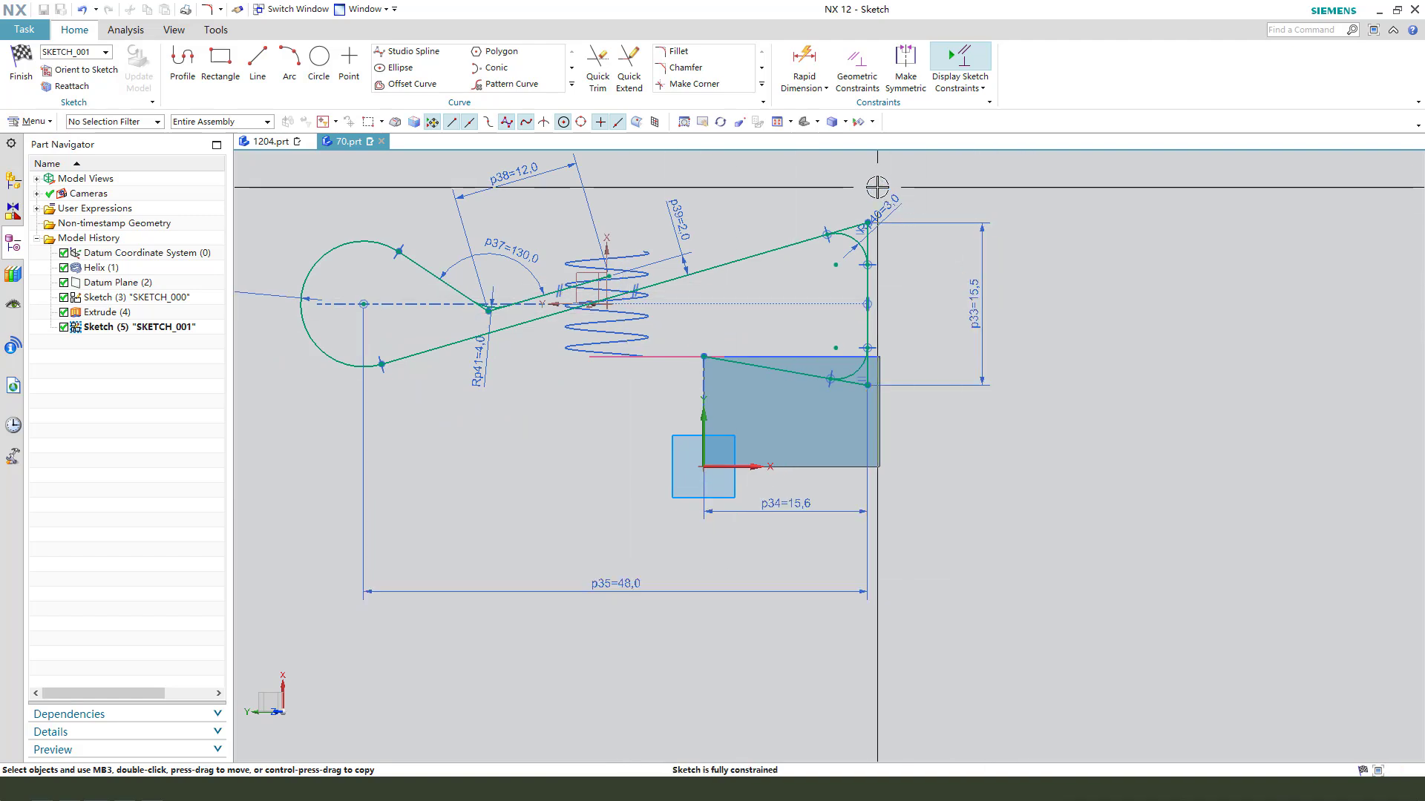
left_click_drag(897, 199, 923, 182)
left_click_drag(679, 222, 704, 210)
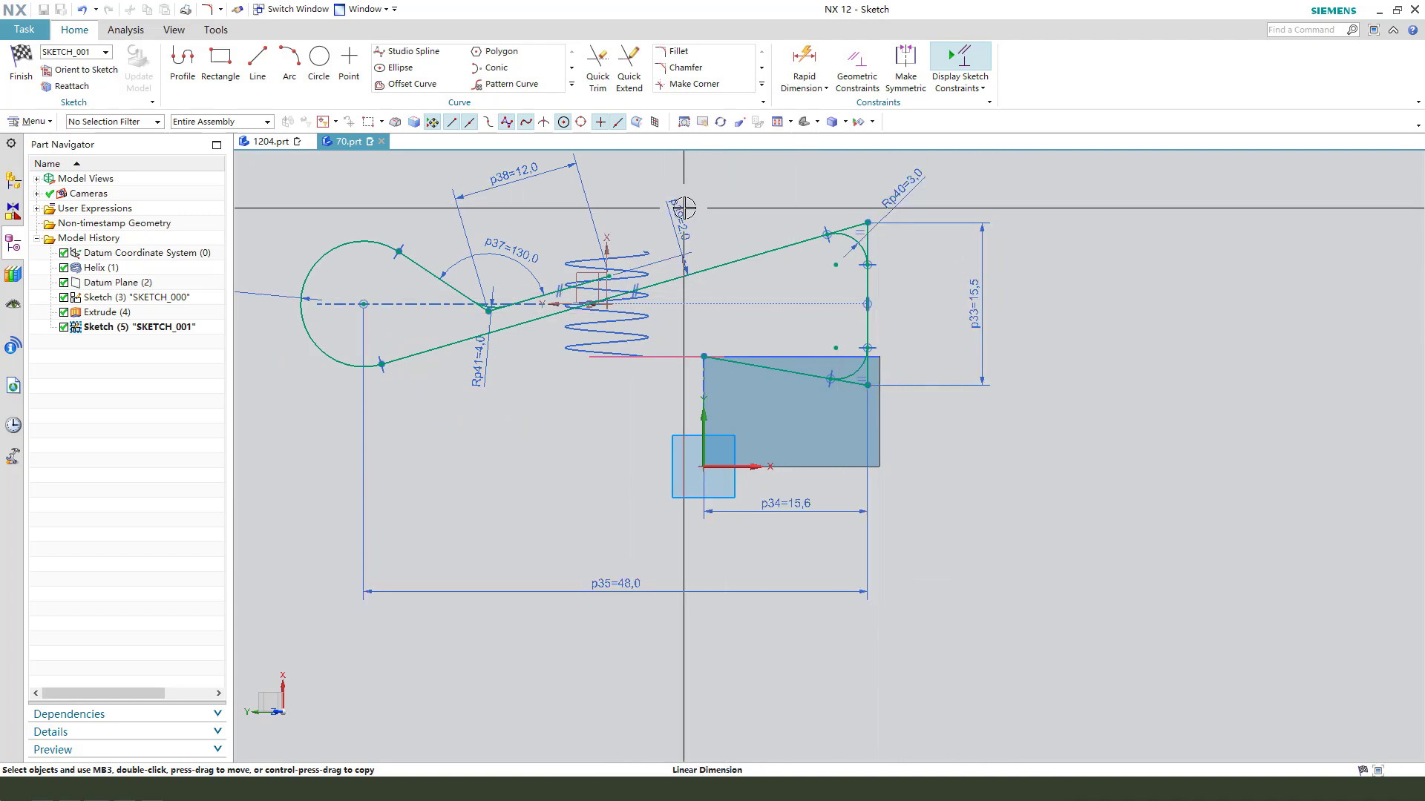
left_click_drag(512, 173, 514, 192)
scroll(680, 334, "down", 2)
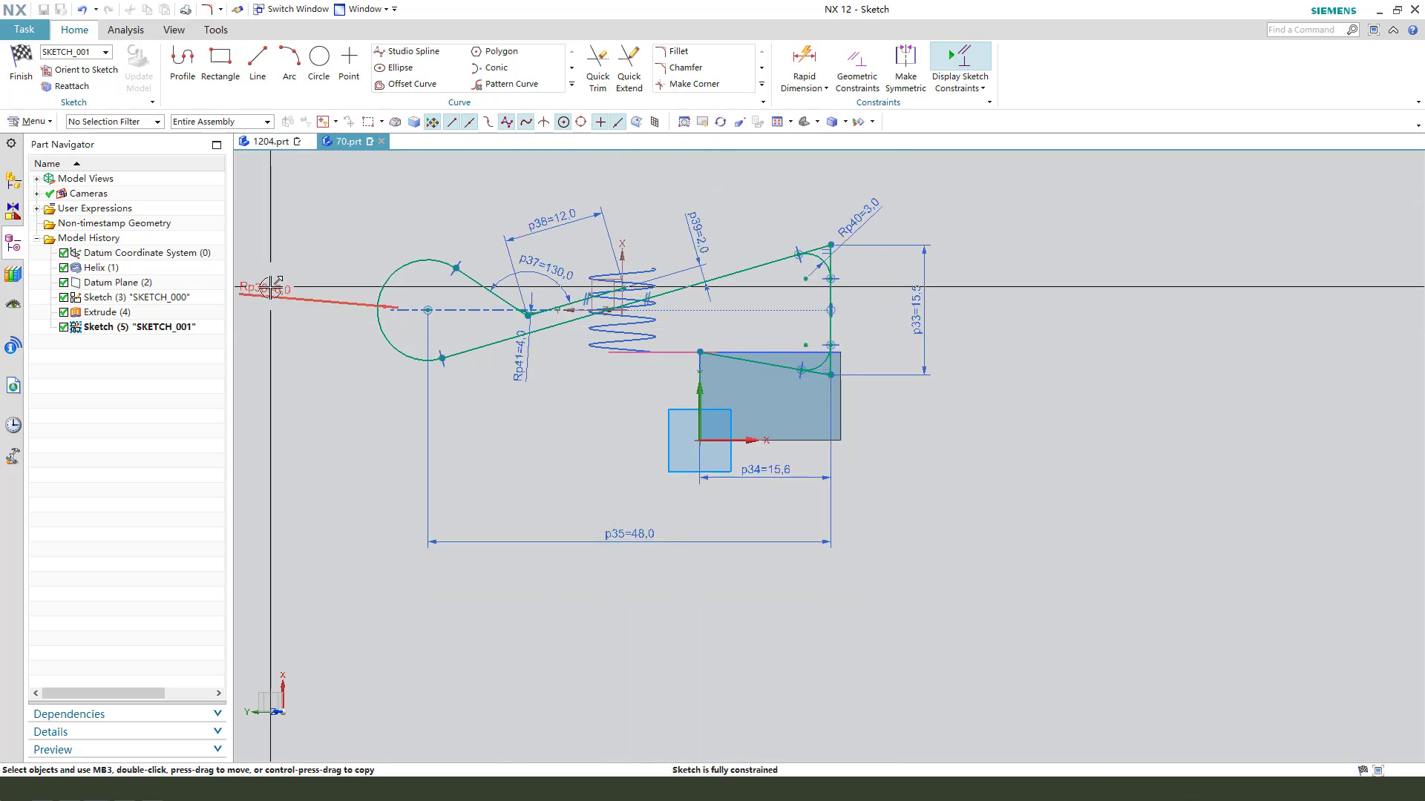
Finish the sketch, cancel the extrusion and keep SKETCH_001.
left_click(24, 79)
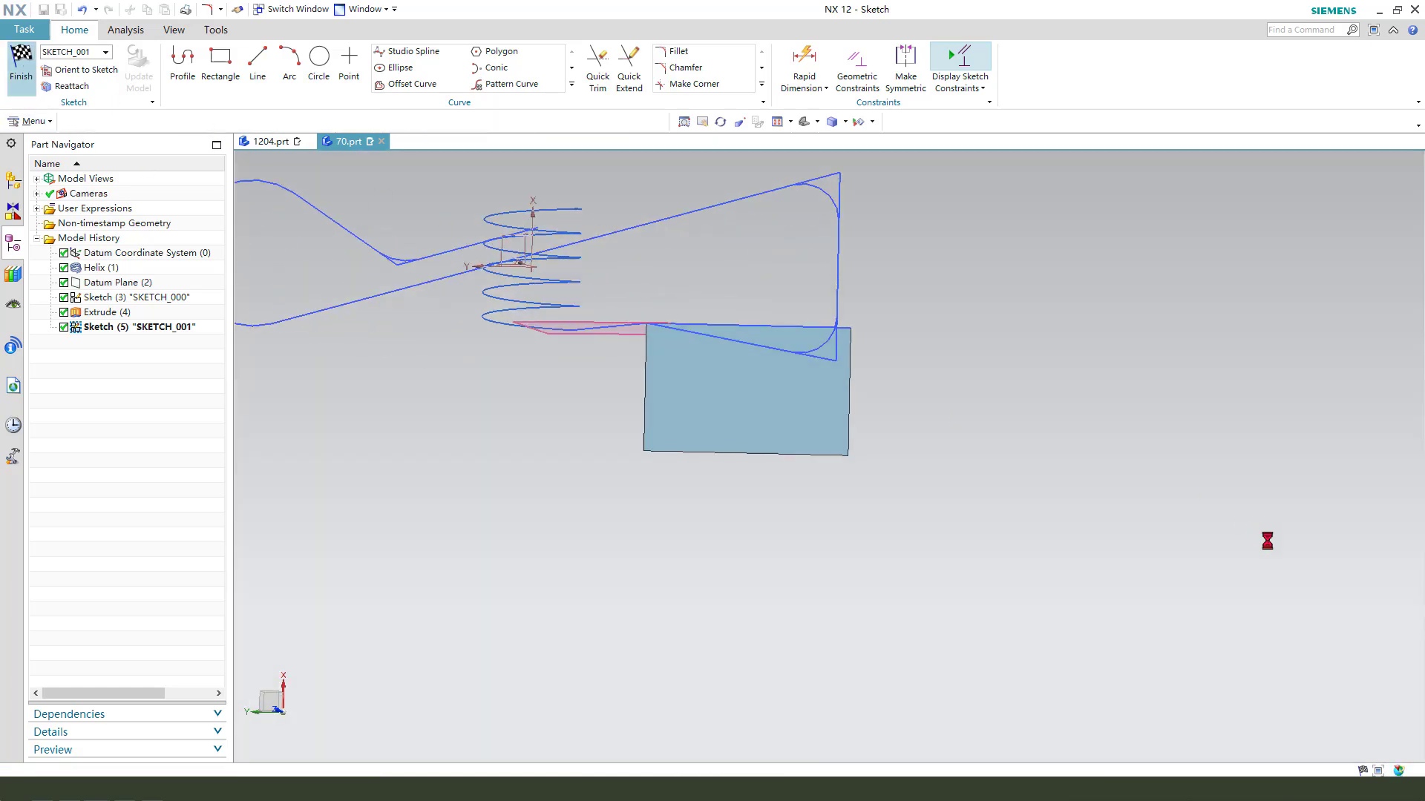
left_click(1389, 690)
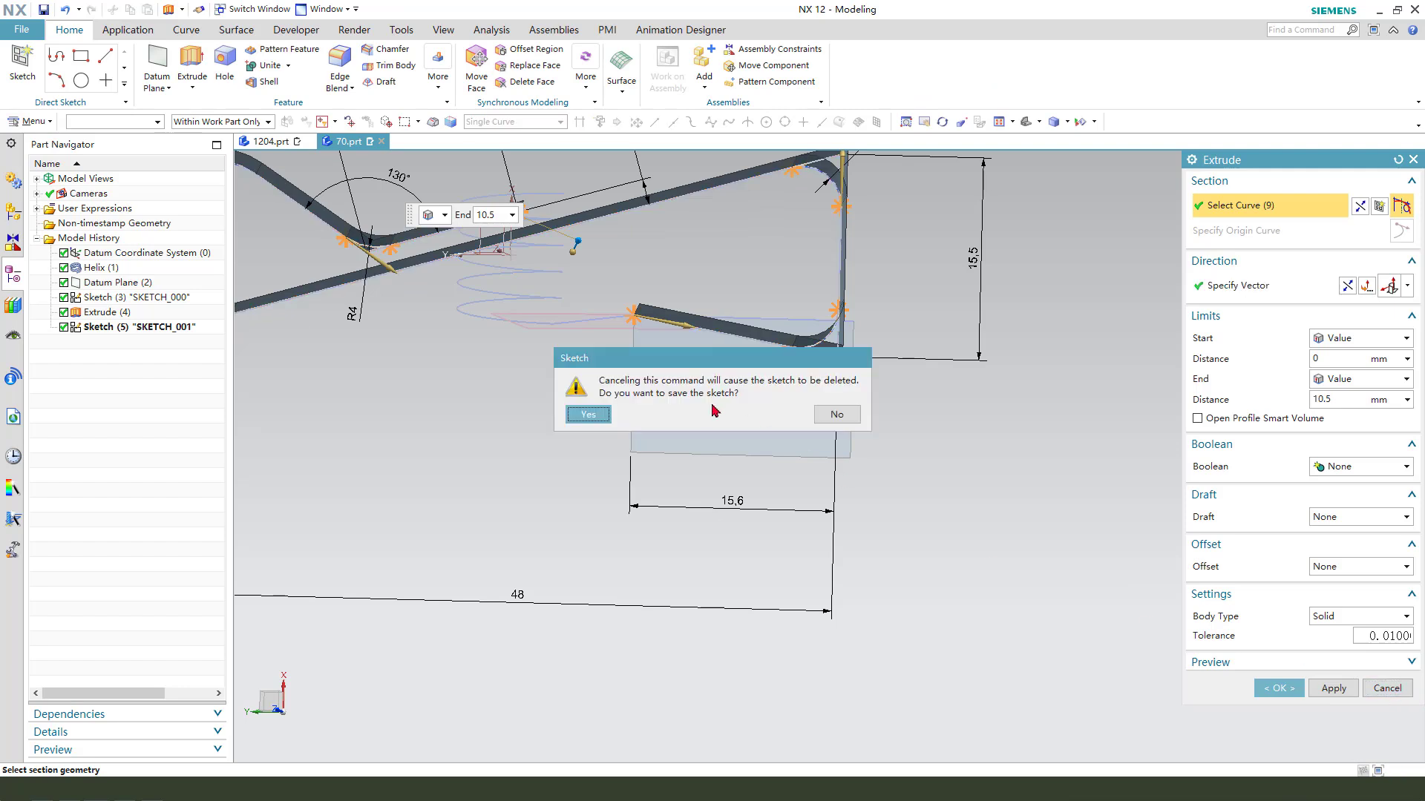
left_click(587, 415)
mouse_move(871, 554)
middle_mouse_down()
mouse_move(859, 458)
mouse_move(687, 509)
mouse_move(708, 514)
middle_mouse_up()
Hide the Extrude (4) body with Ctrl+B.
left_click(519, 338)
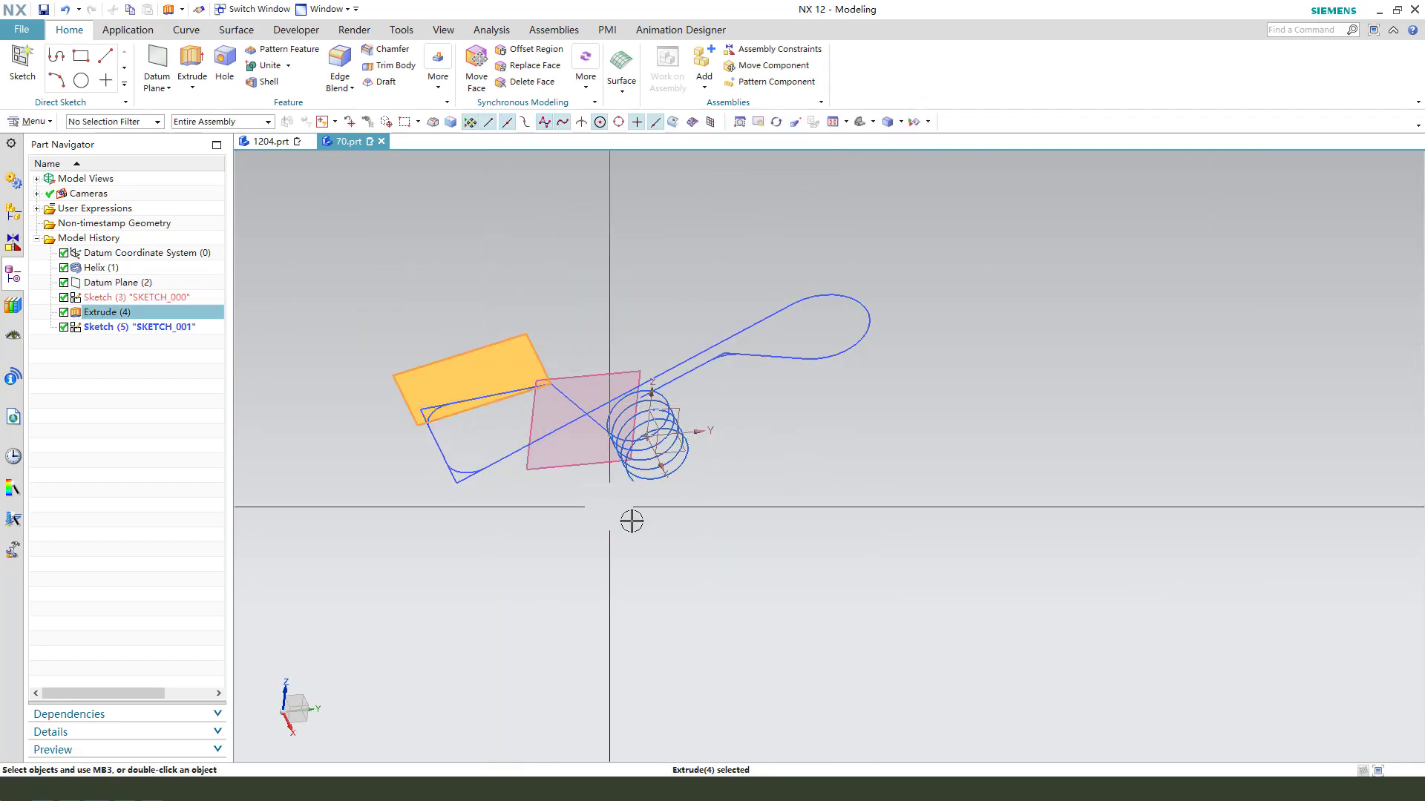
key("ctrl+b")
scroll(512, 423, "up", 3)
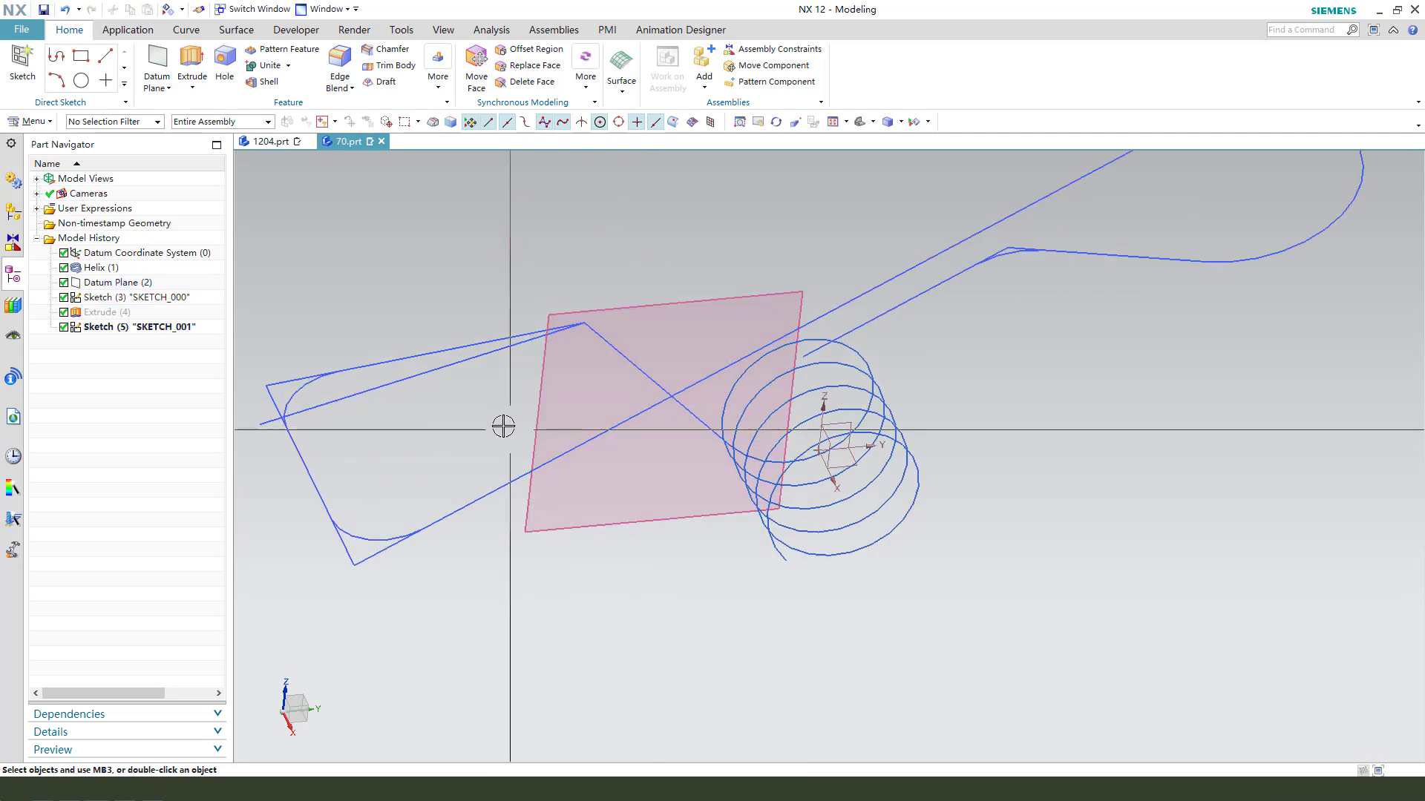
mouse_move(503, 423)
middle_mouse_down()
mouse_move(515, 433)
mouse_move(504, 426)
middle_mouse_up()
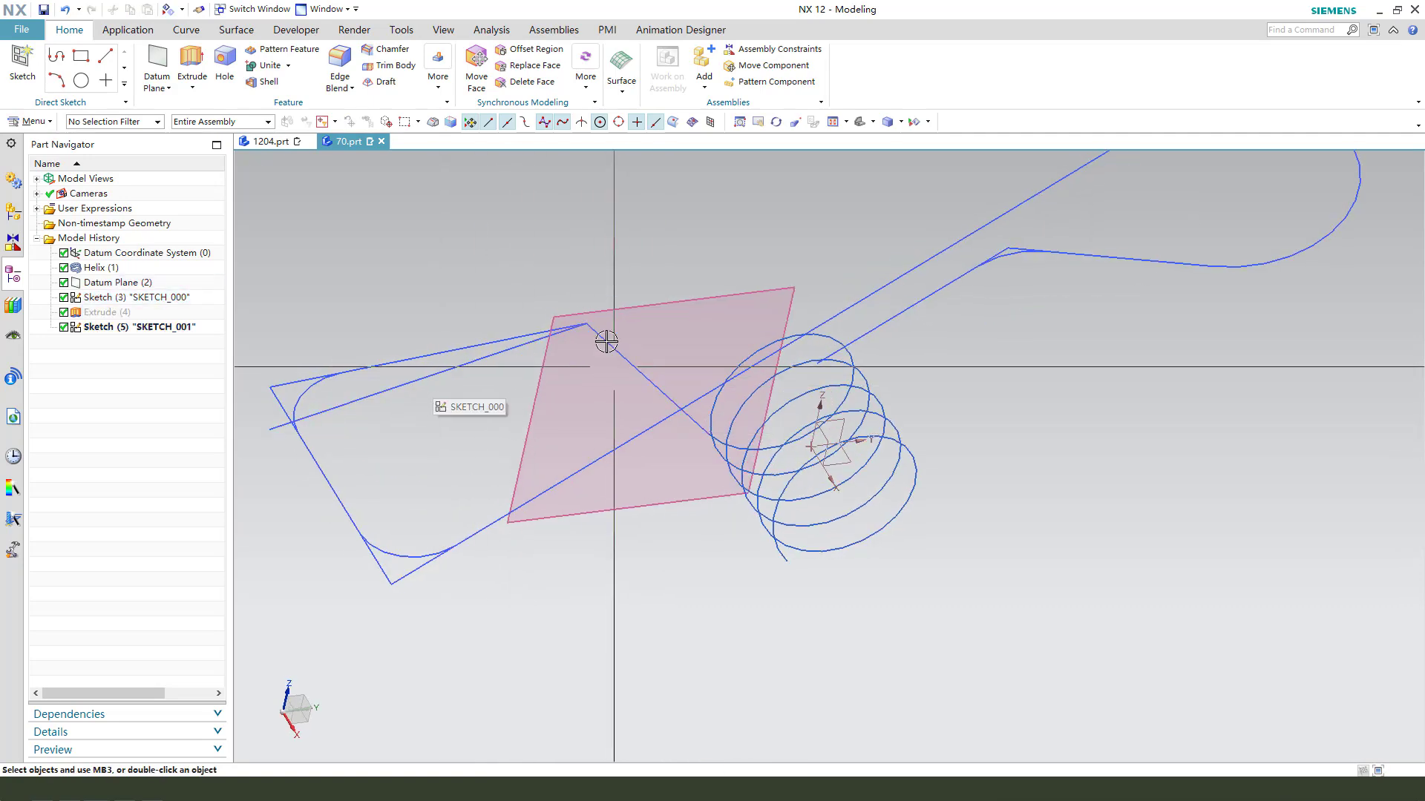
left_click(187, 30)
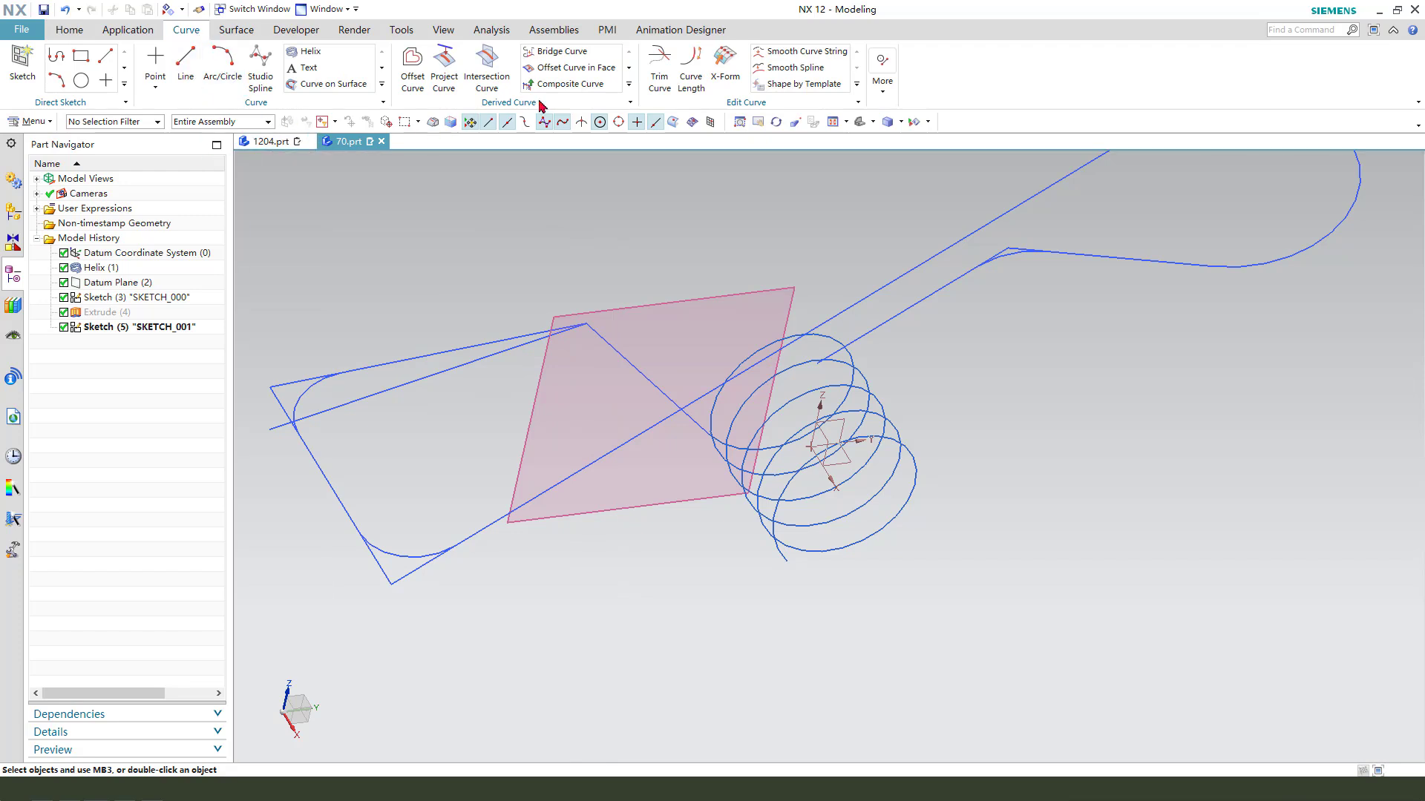
left_click(382, 84)
left_click(124, 84)
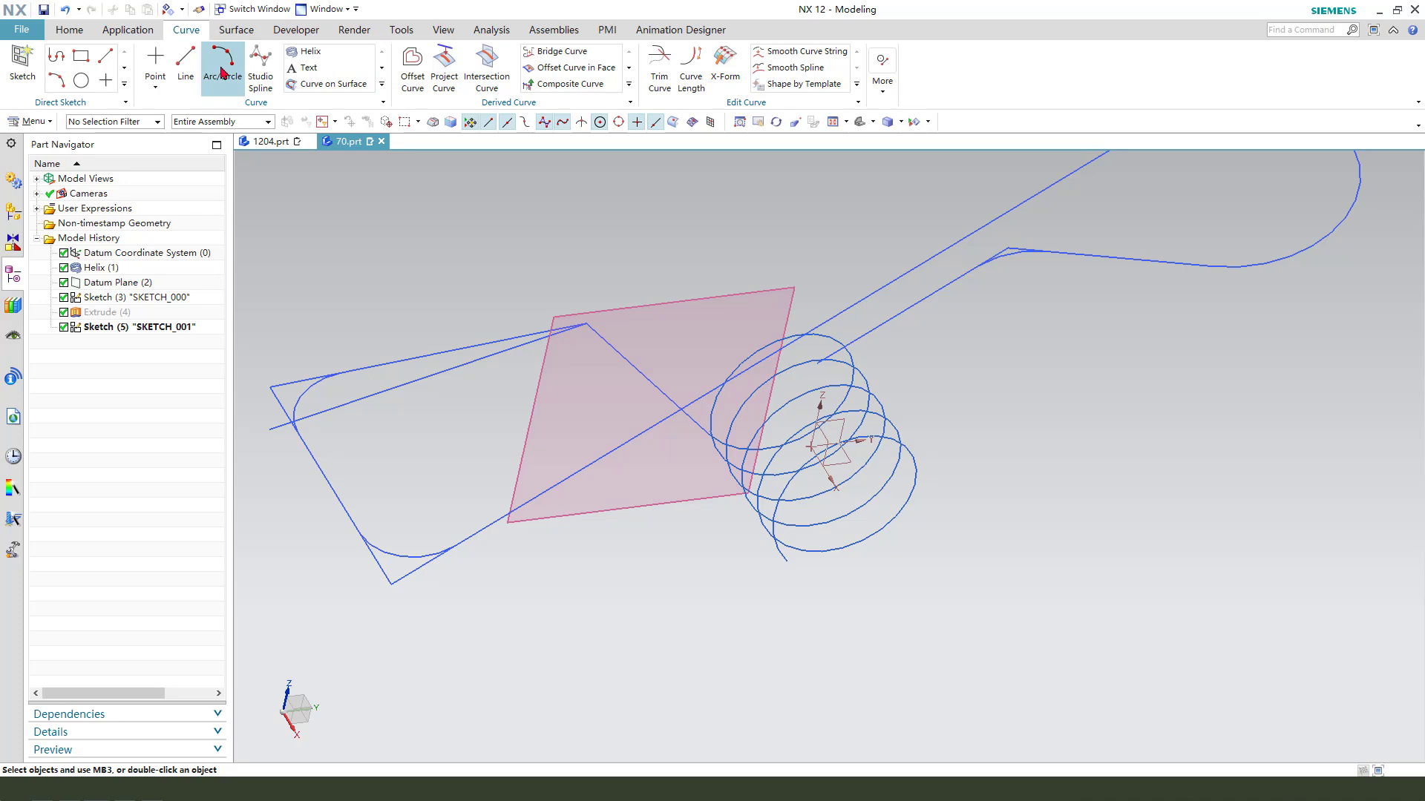
left_click(251, 69)
left_click(1234, 211)
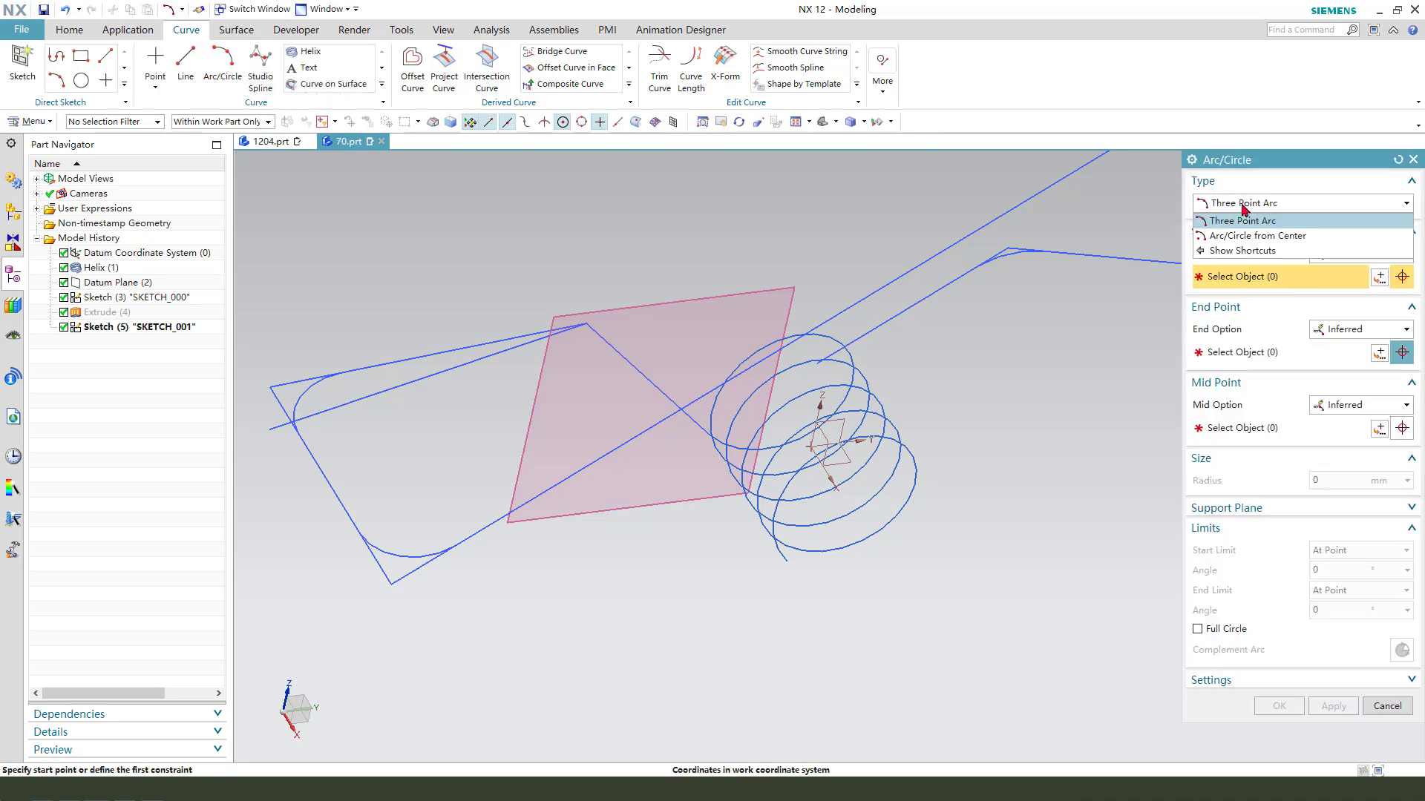
left_click(1252, 209)
left_click(1346, 253)
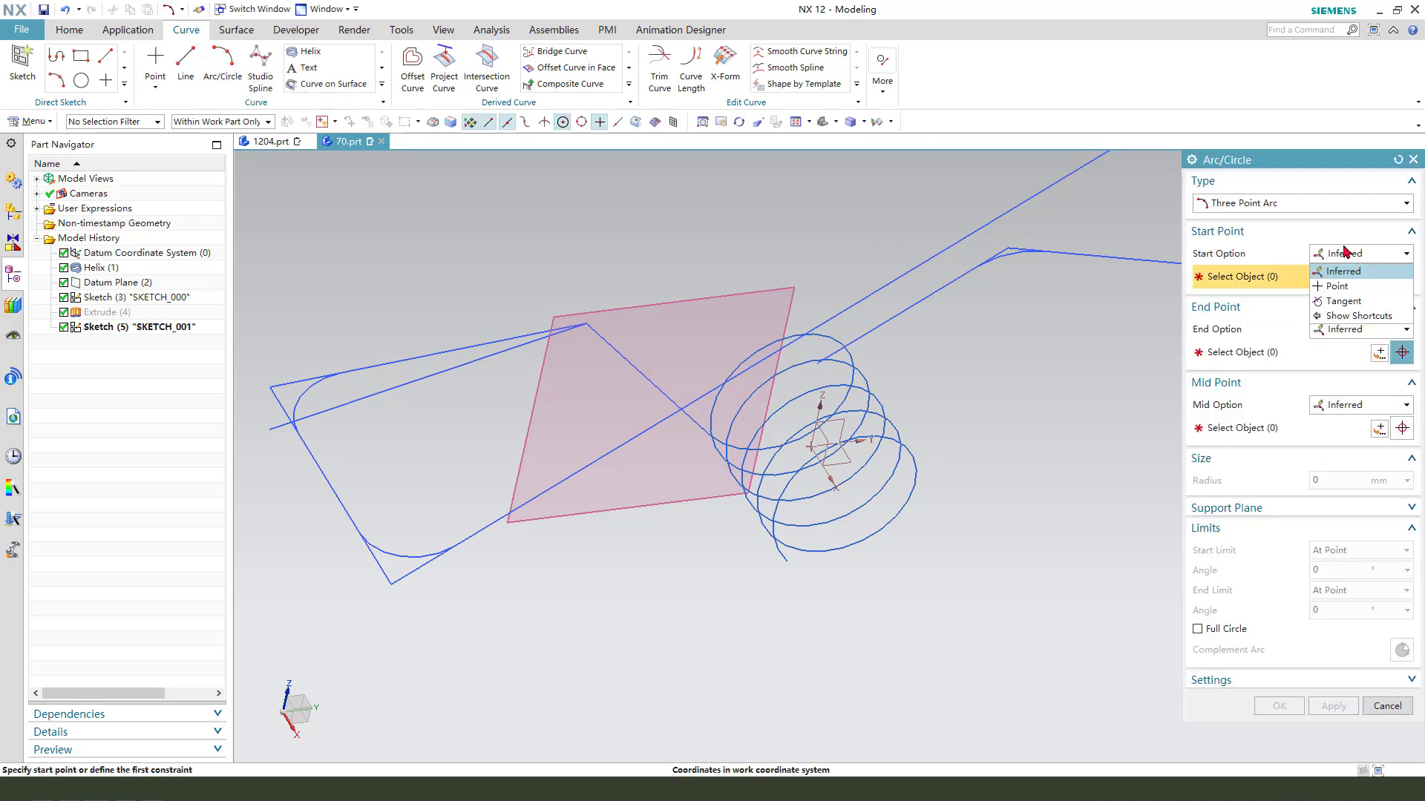
left_click(1344, 301)
left_click(1359, 331)
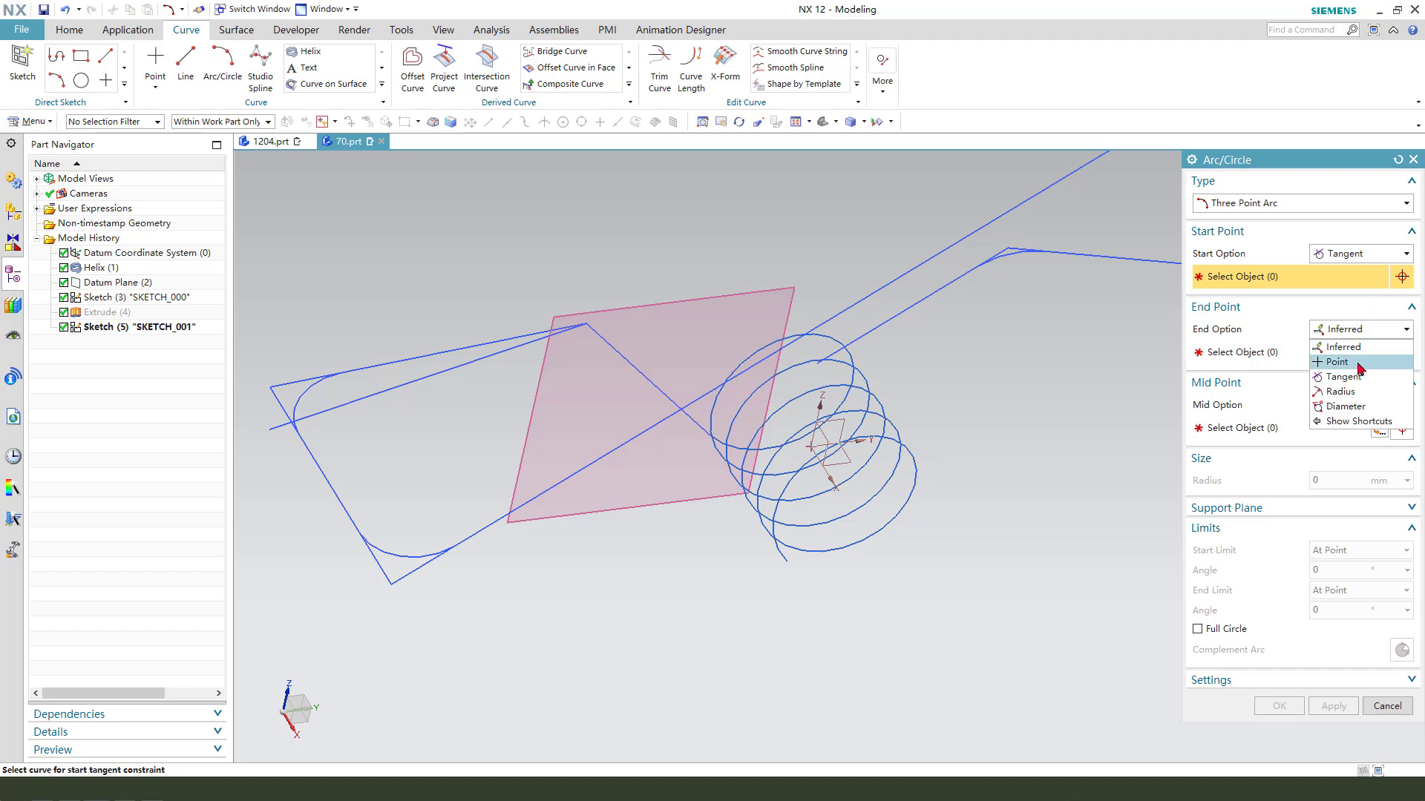
left_click(1344, 377)
scroll(582, 347, "up", 3)
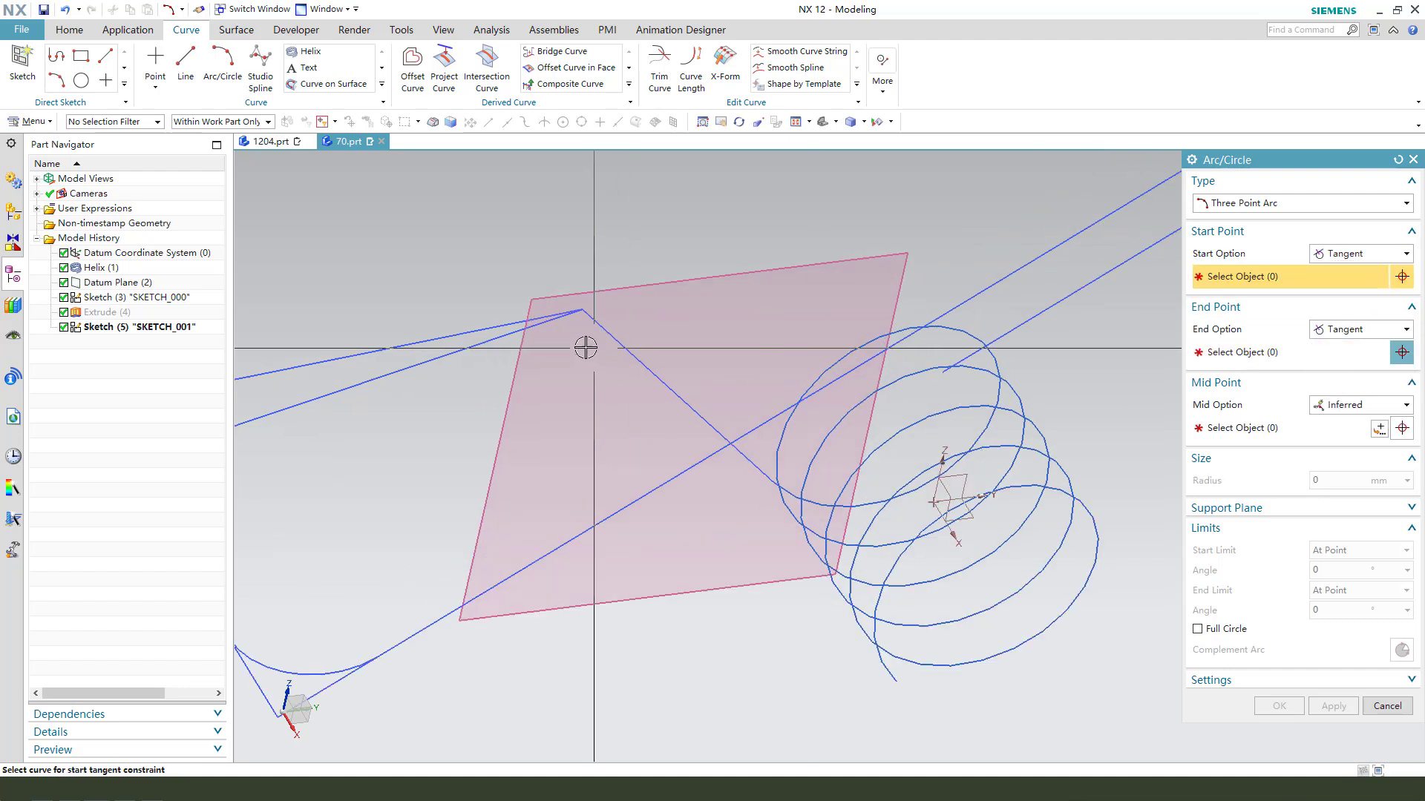
left_click(516, 321)
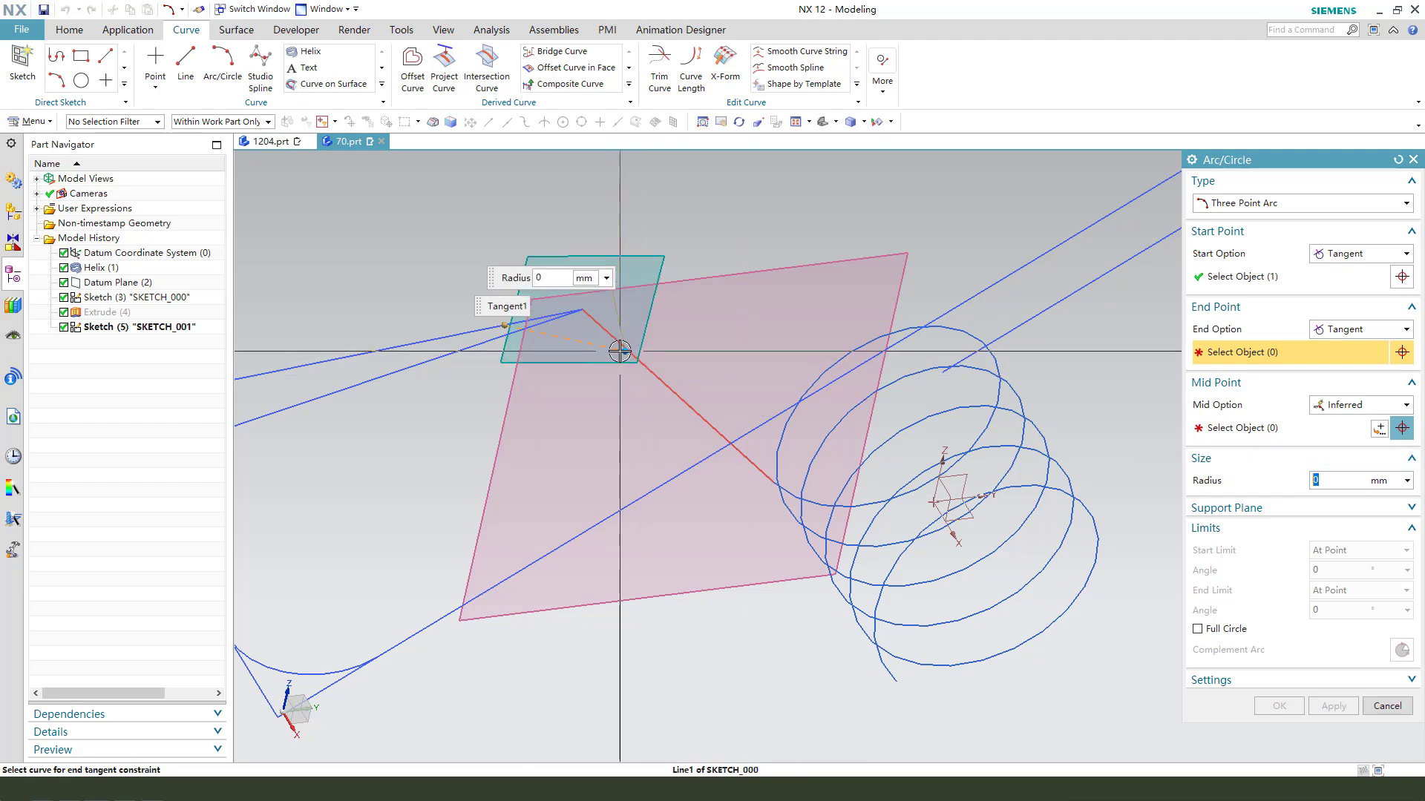
left_click(619, 351)
left_click(1359, 405)
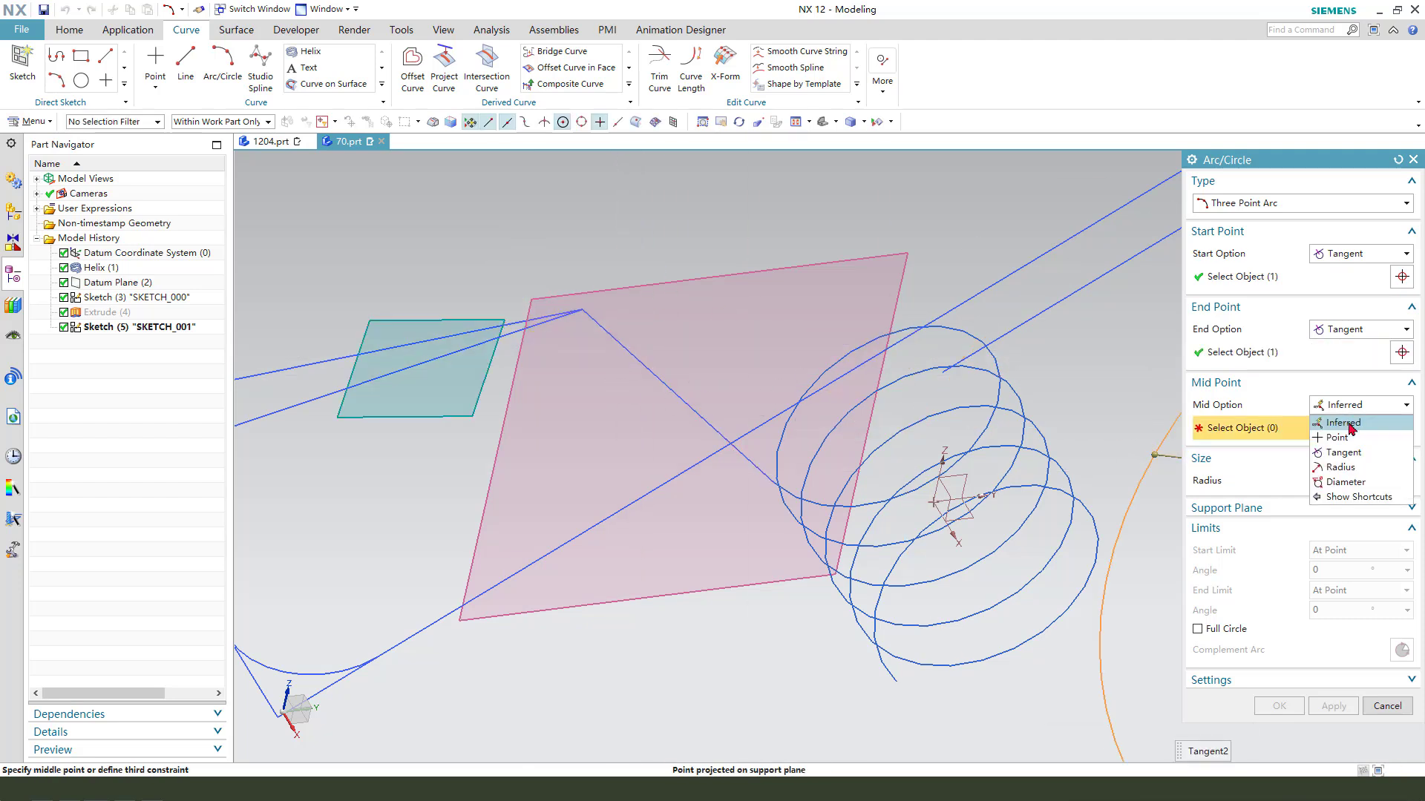
left_click(1349, 467)
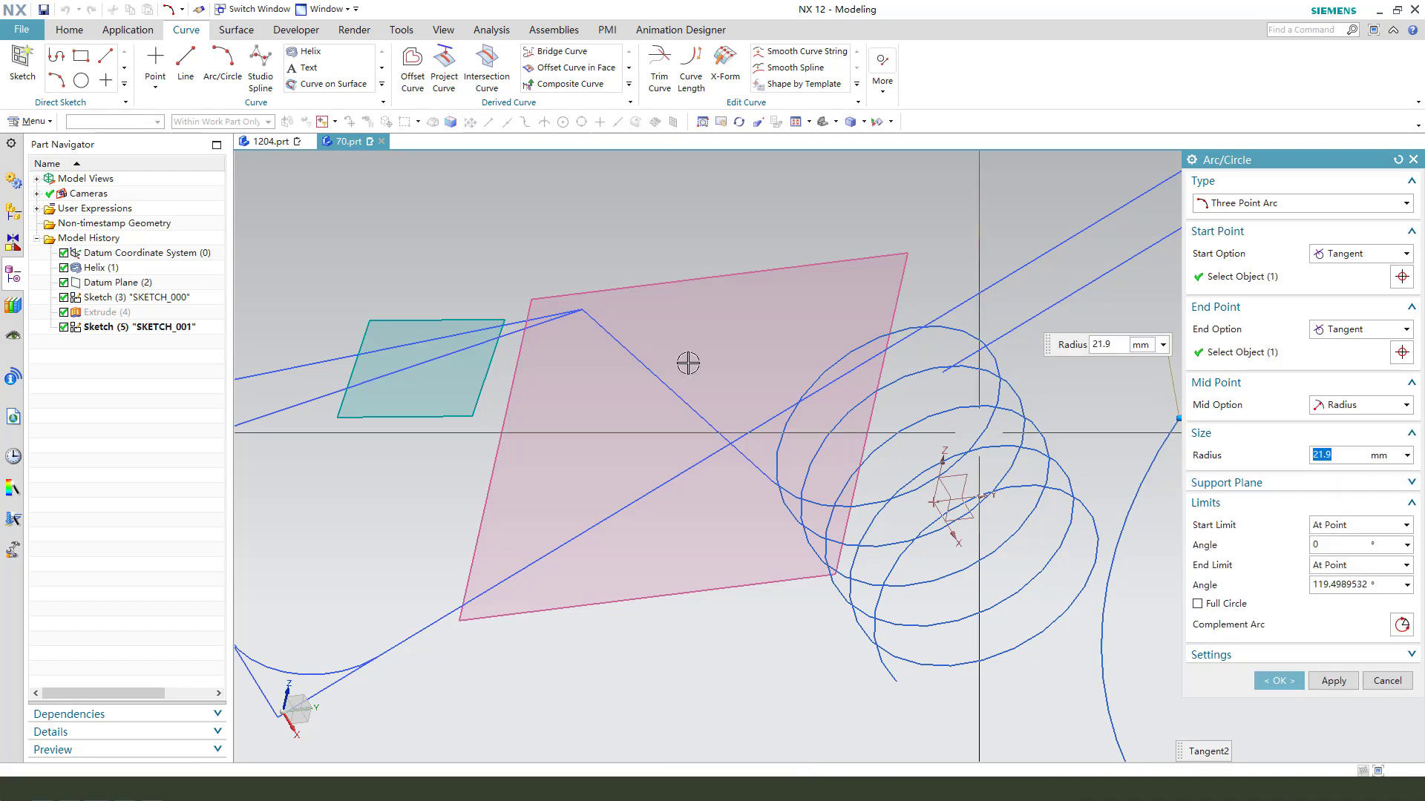
scroll(582, 310, "up", 1)
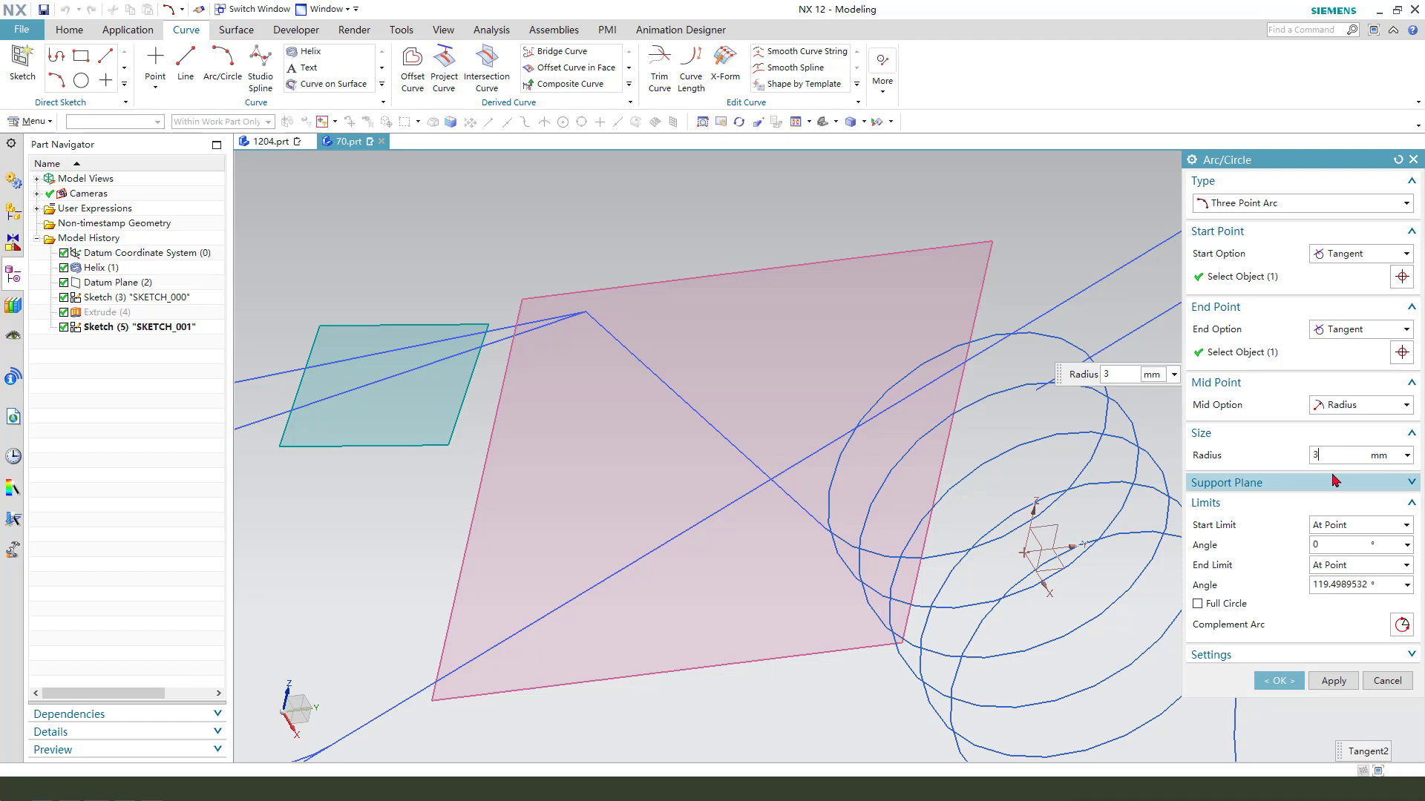
key("Return")
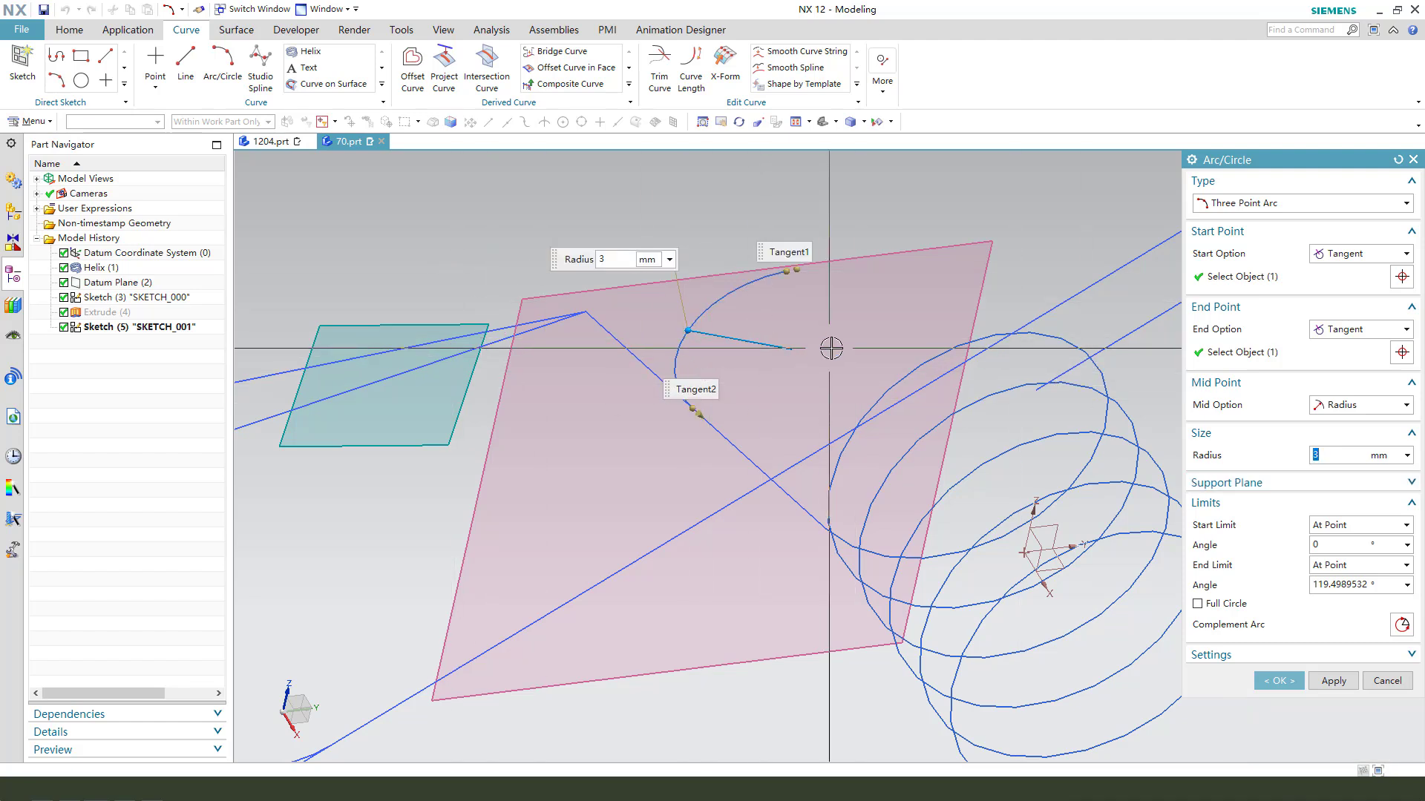
left_click(1401, 626)
left_click(1401, 627)
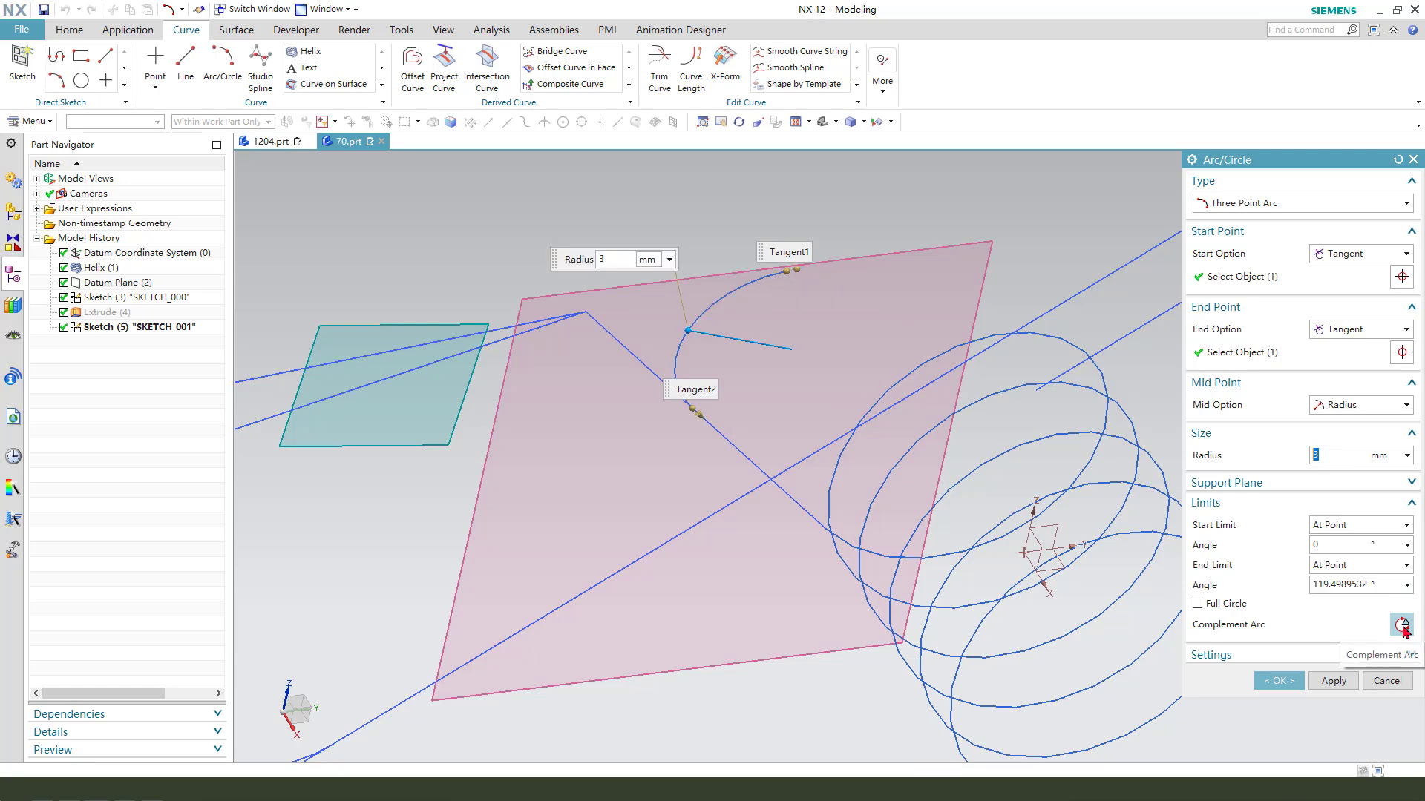
left_click(1401, 626)
middle_click_drag(693, 264, 964, 312)
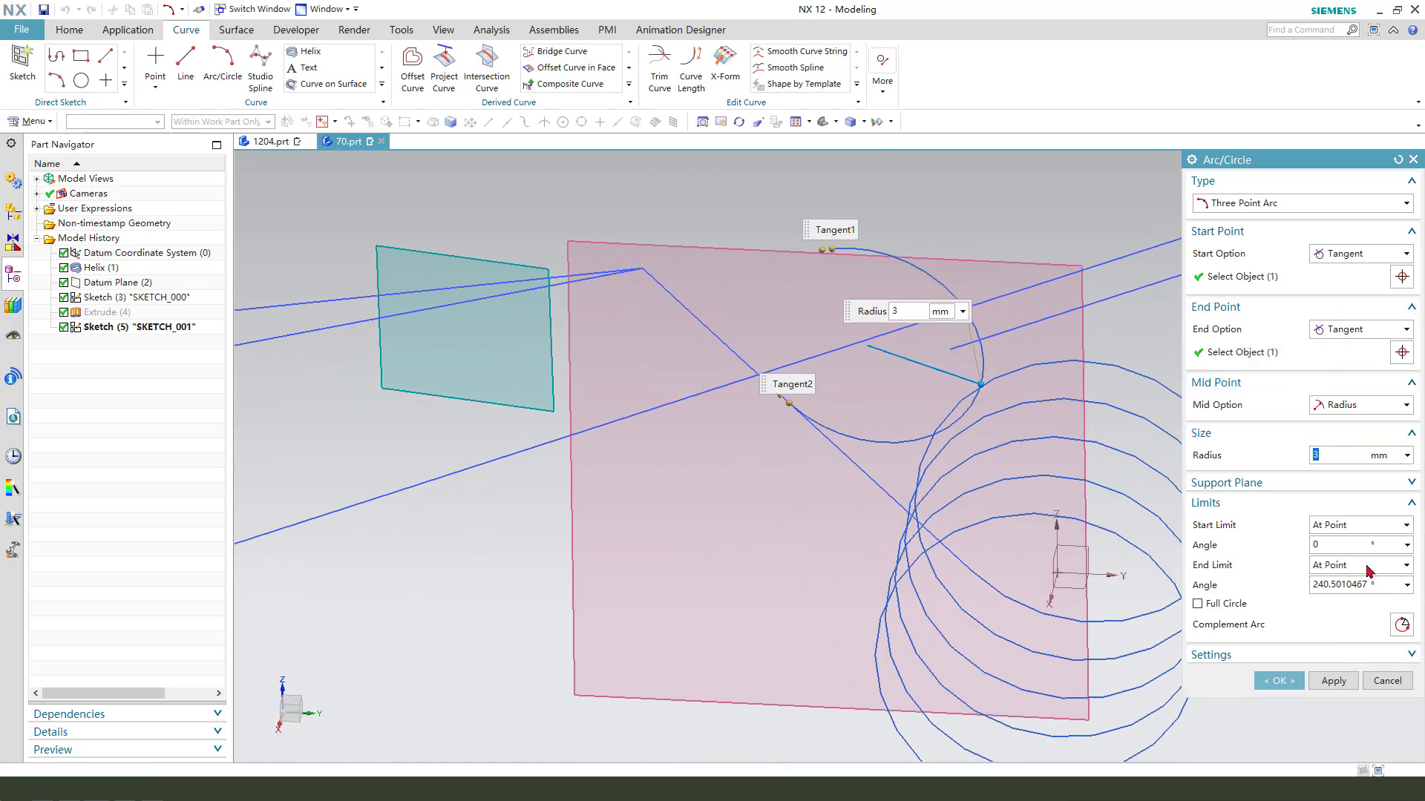
left_click(1344, 585)
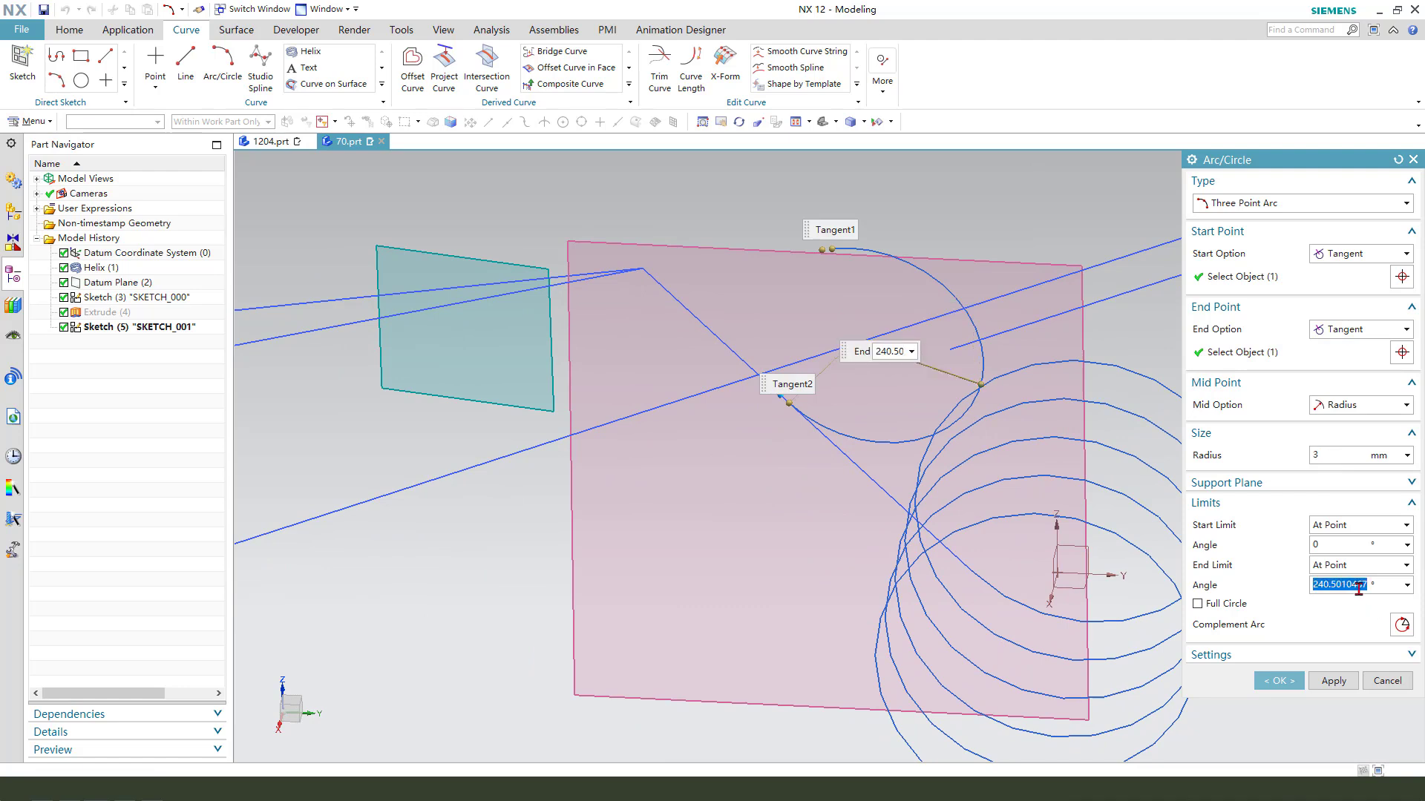
key("Return")
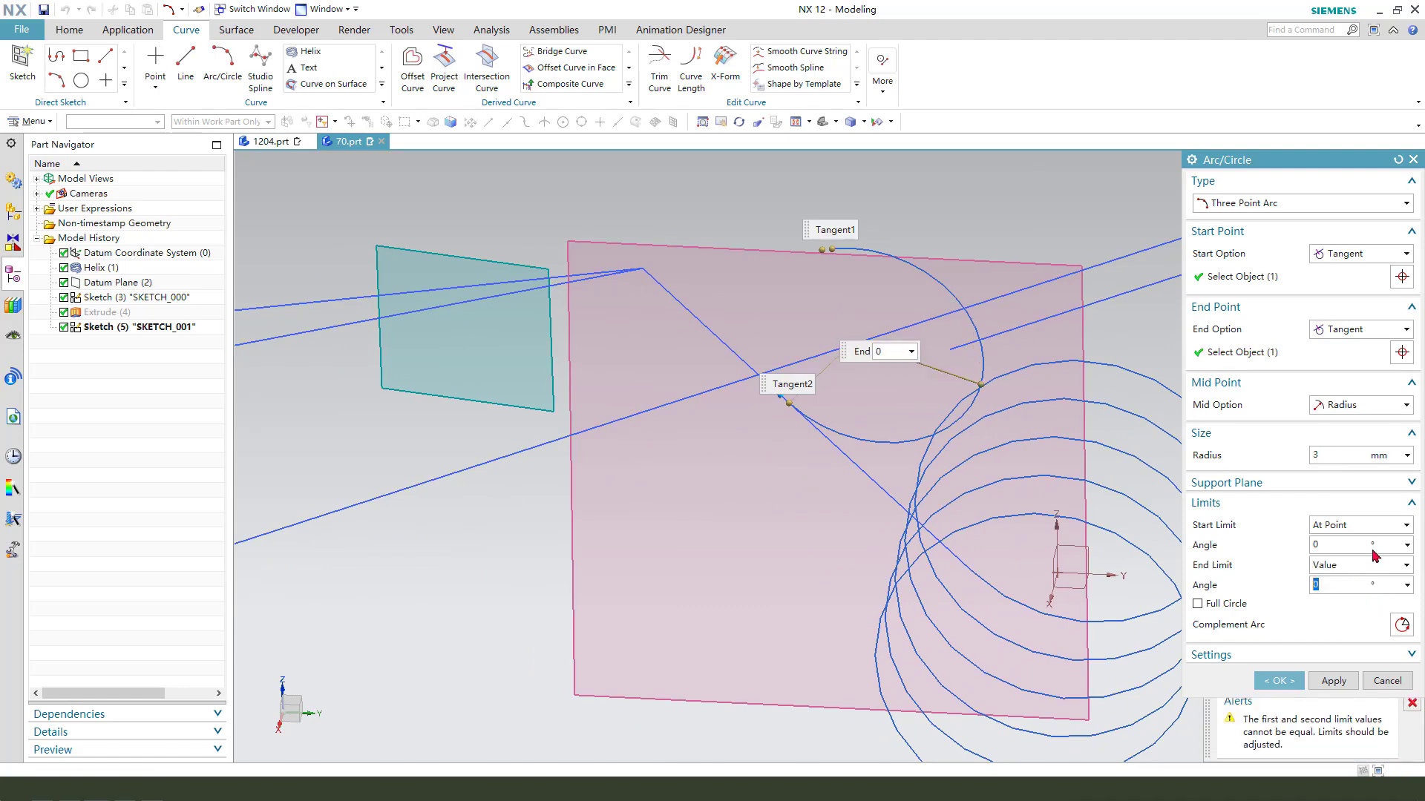
left_click(1351, 565)
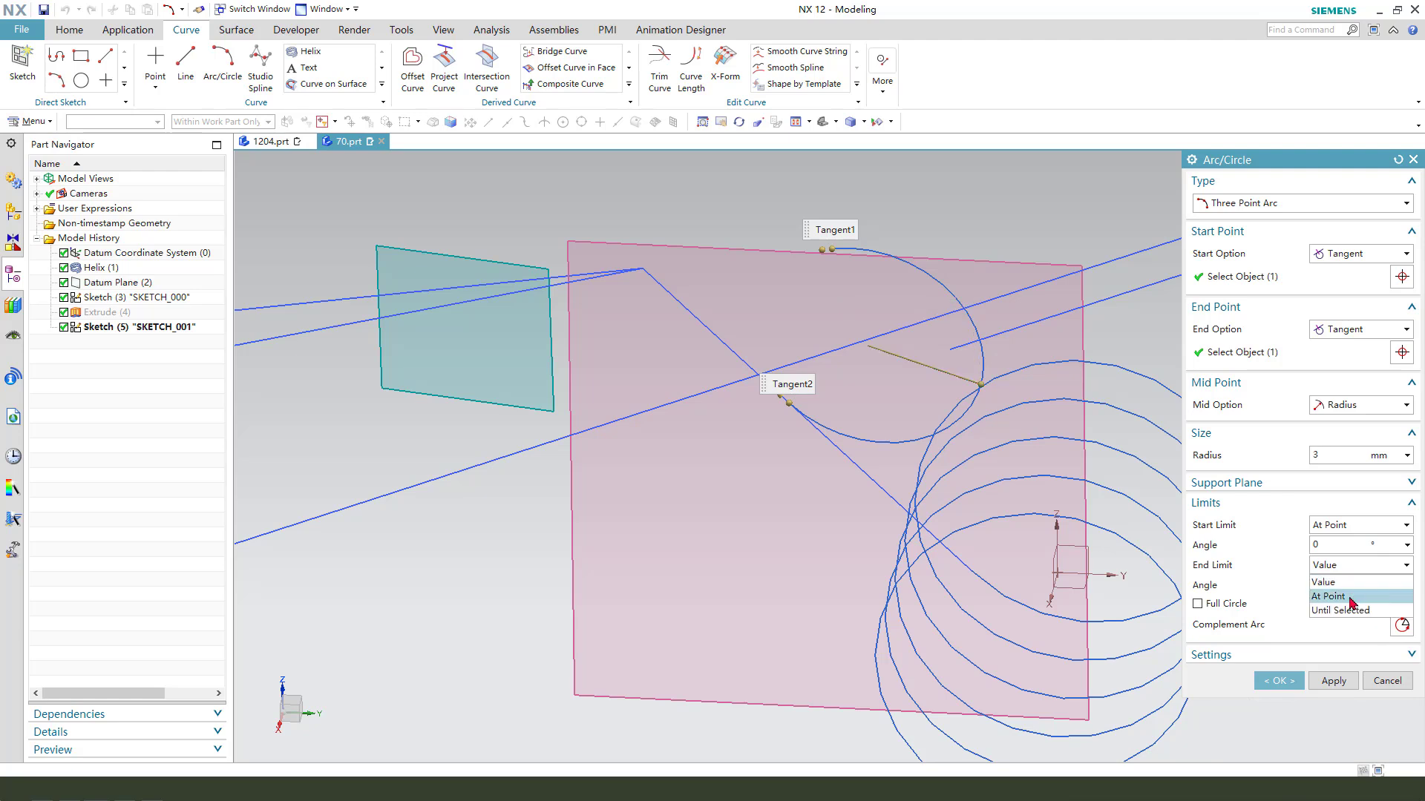
left_click(1349, 597)
left_click(1387, 682)
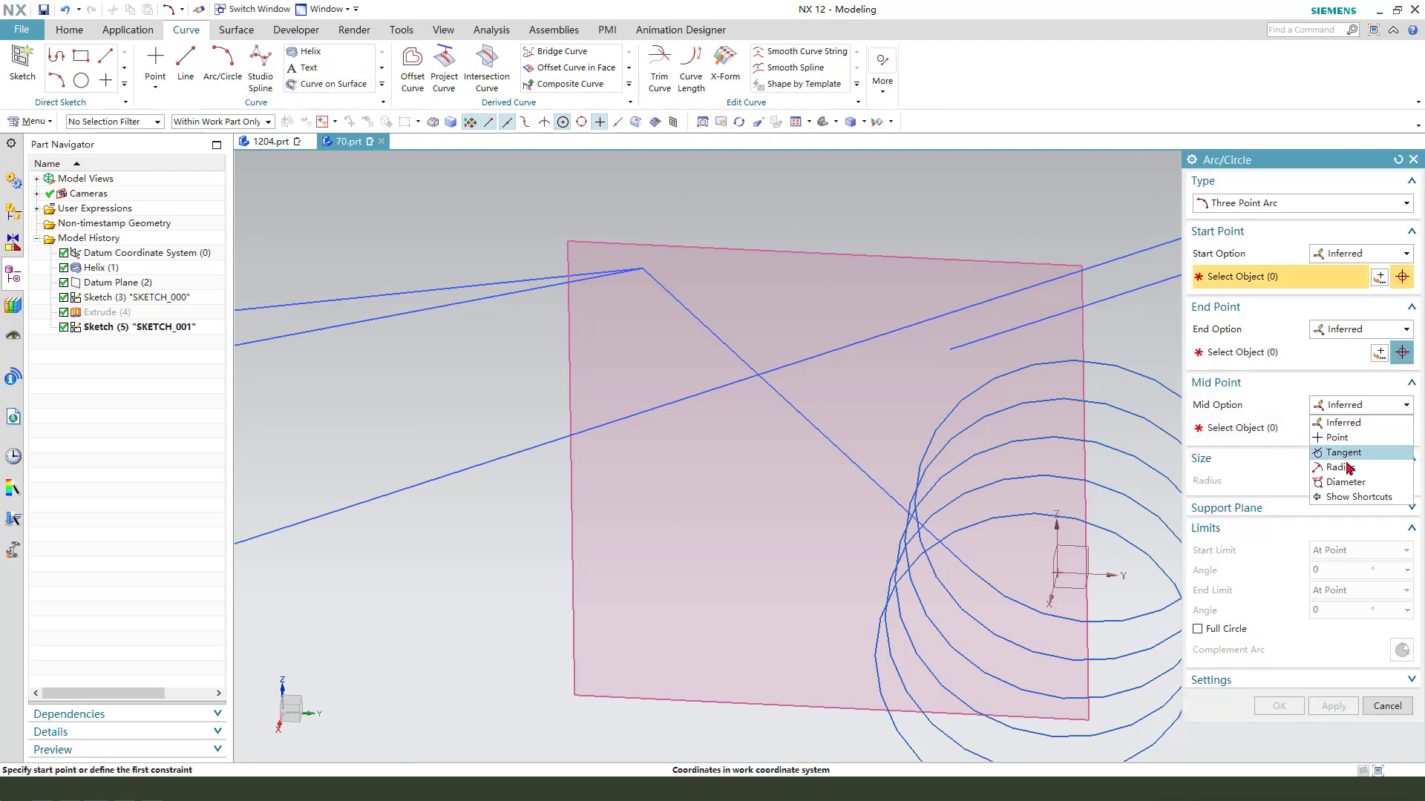
Define a 3 mm radius arc tangent to the diagonal line and the other sketch line.
left_click(1340, 467)
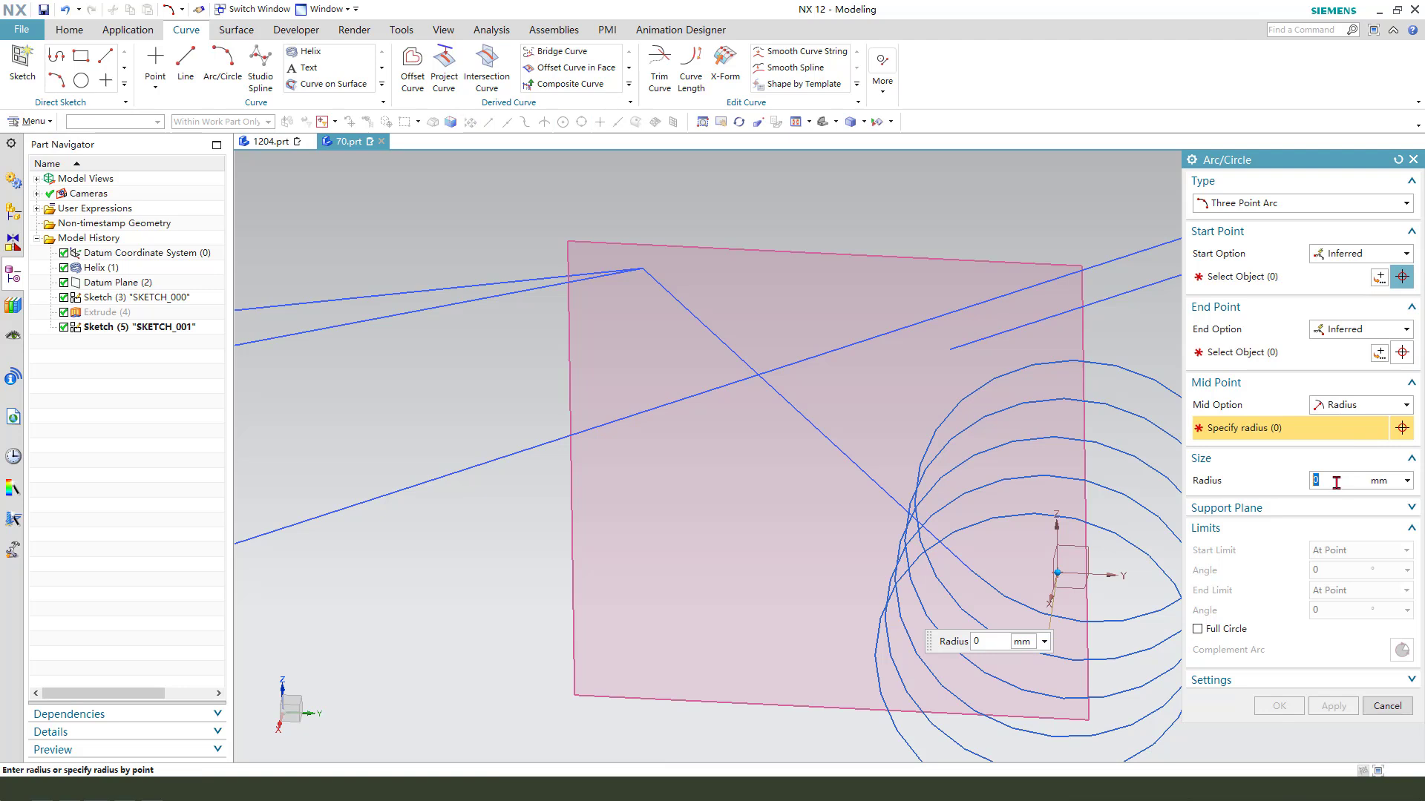
type("3")
left_click(1333, 260)
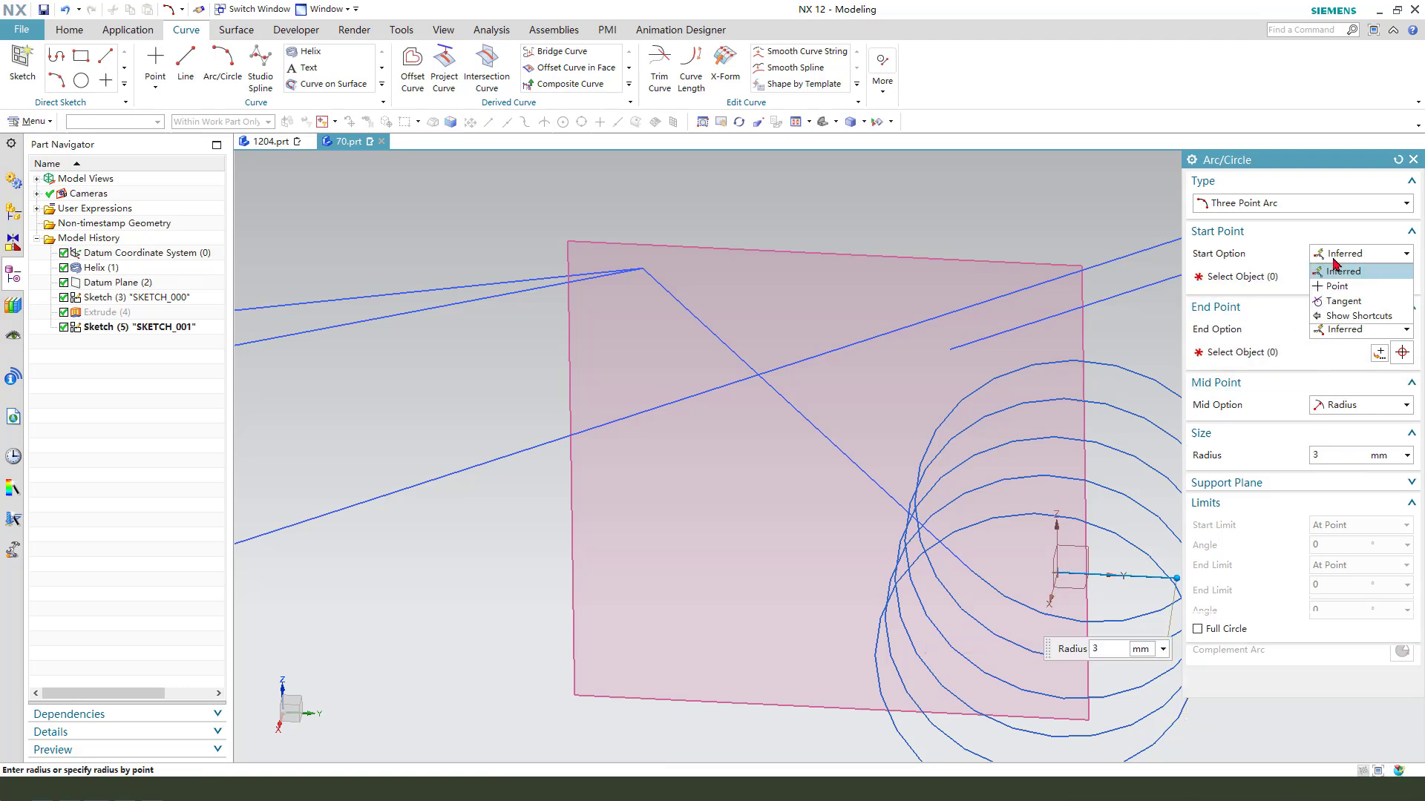
left_click(1342, 301)
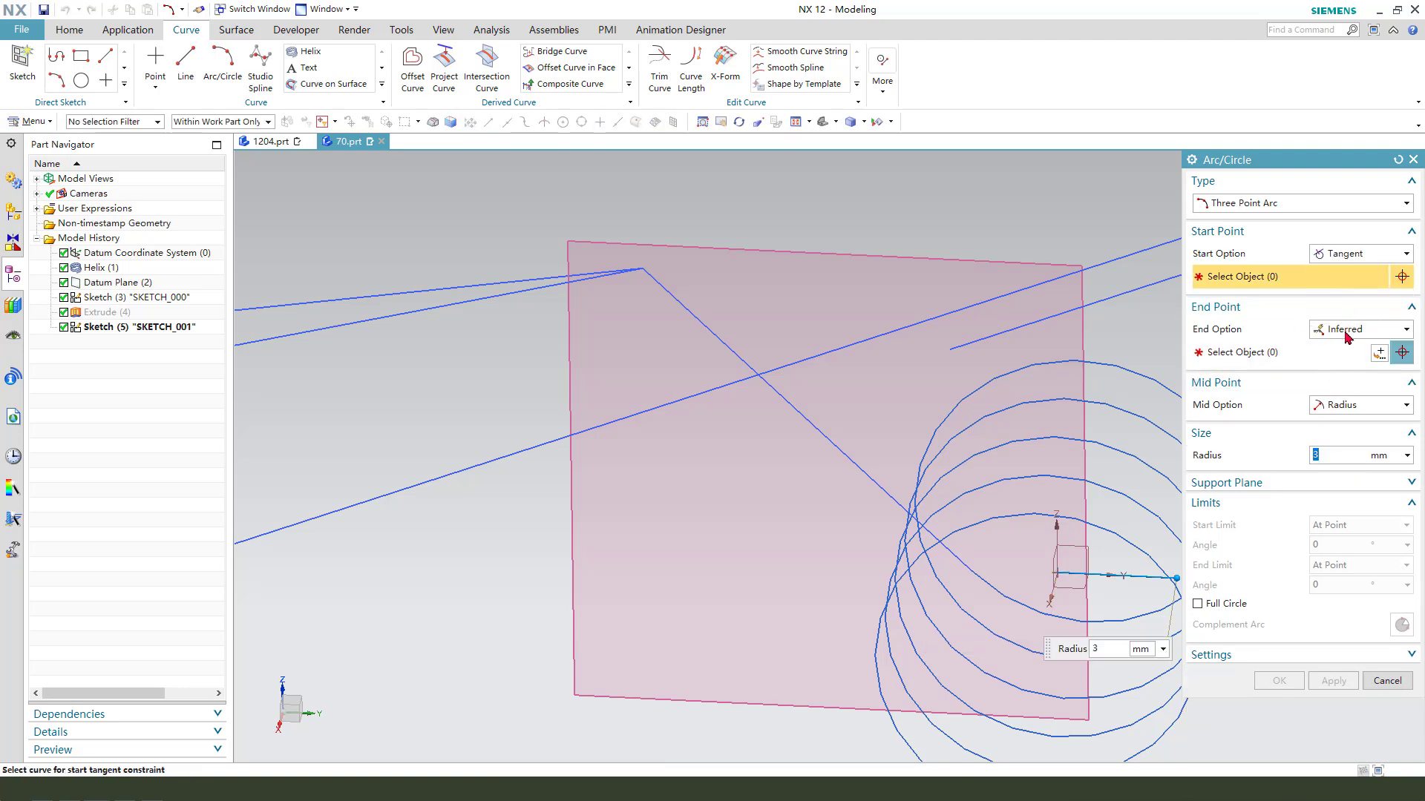
left_click(1345, 377)
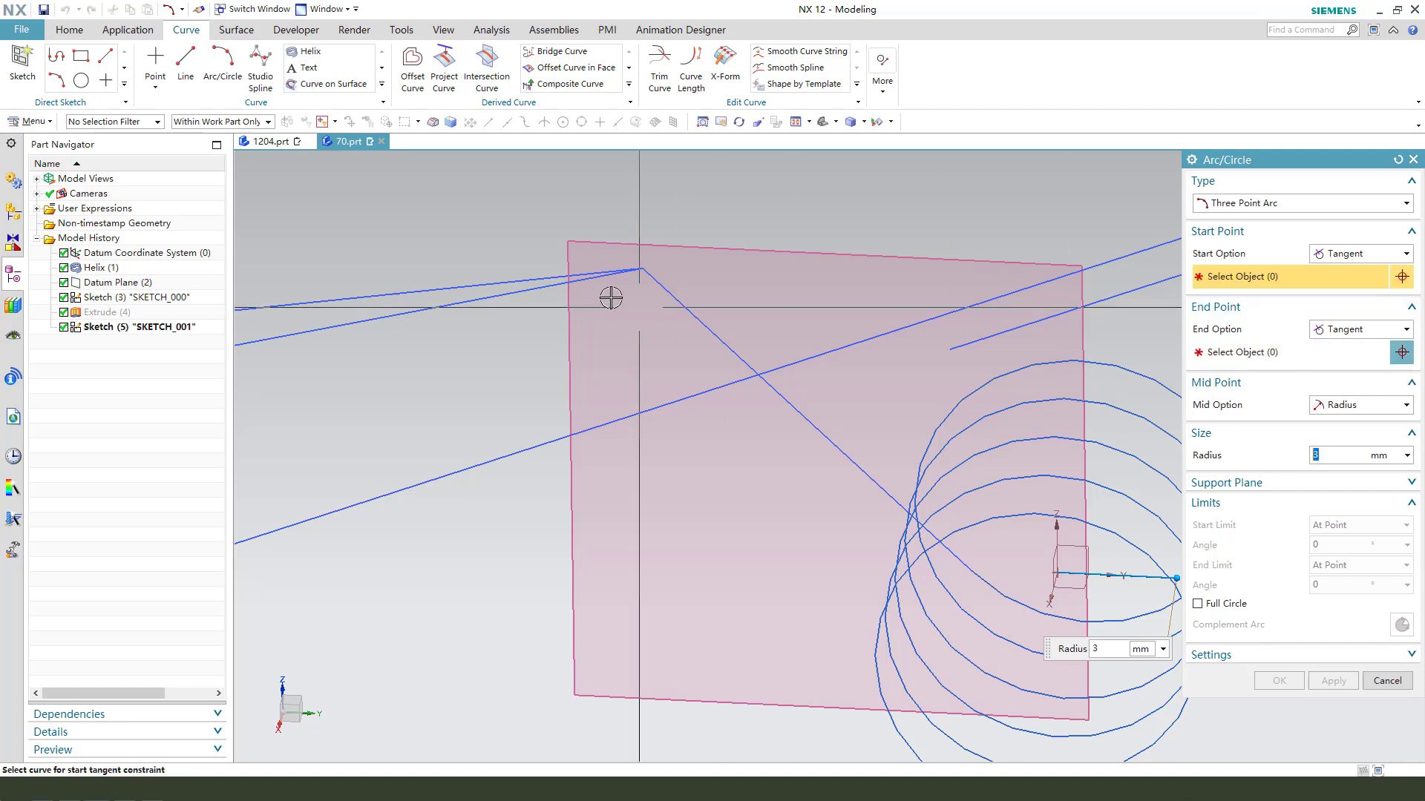
left_click(671, 294)
scroll(579, 286, "up", 2)
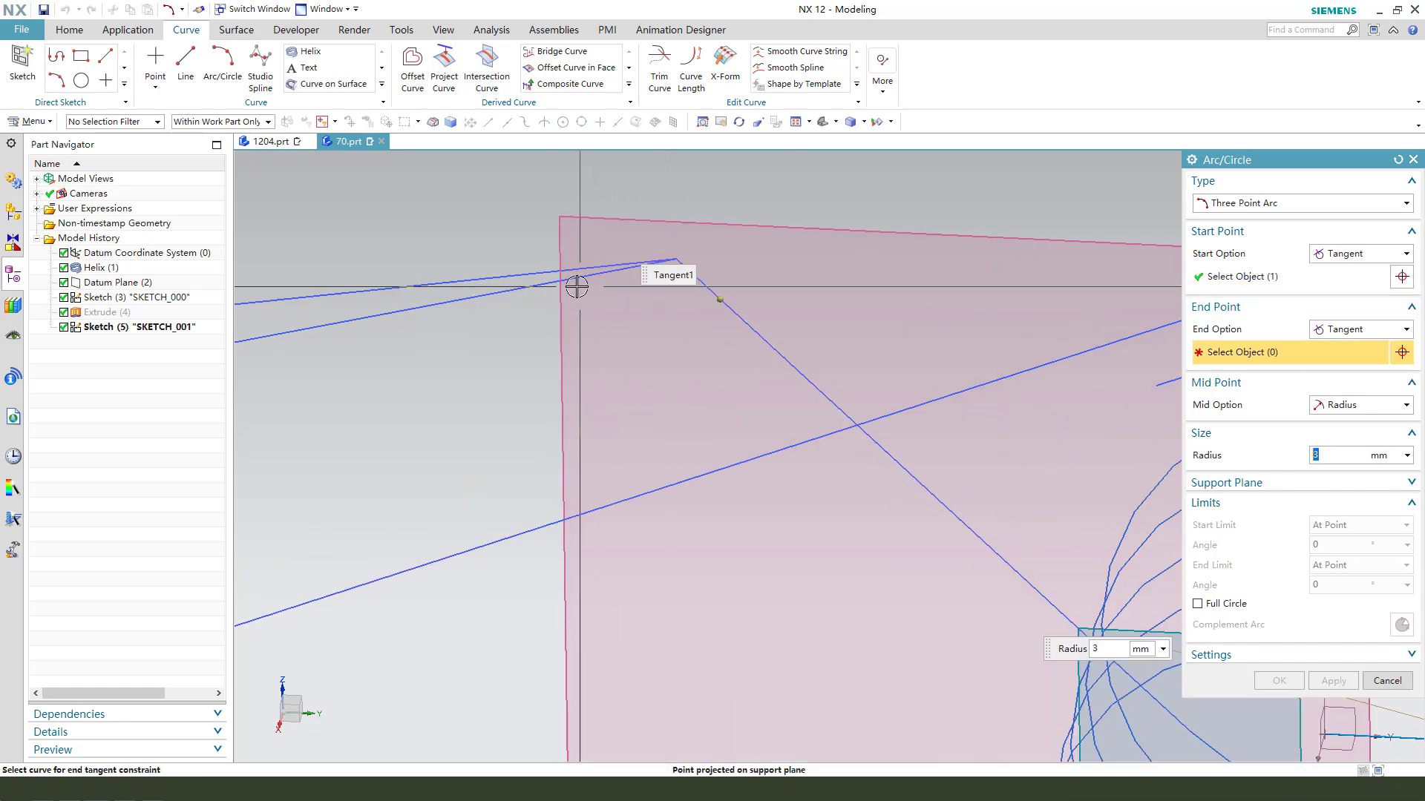
left_click(558, 272)
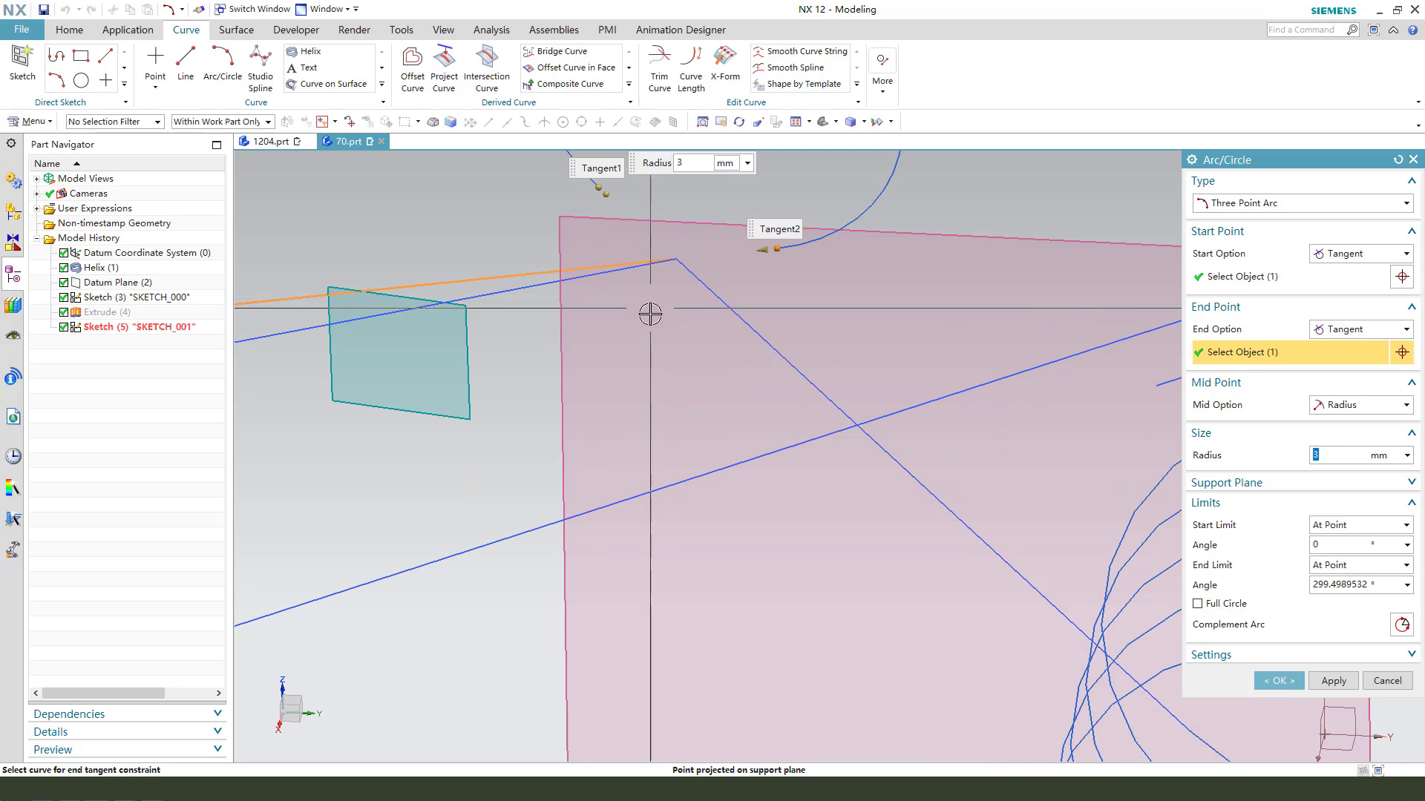
scroll(650, 315, "down", 2)
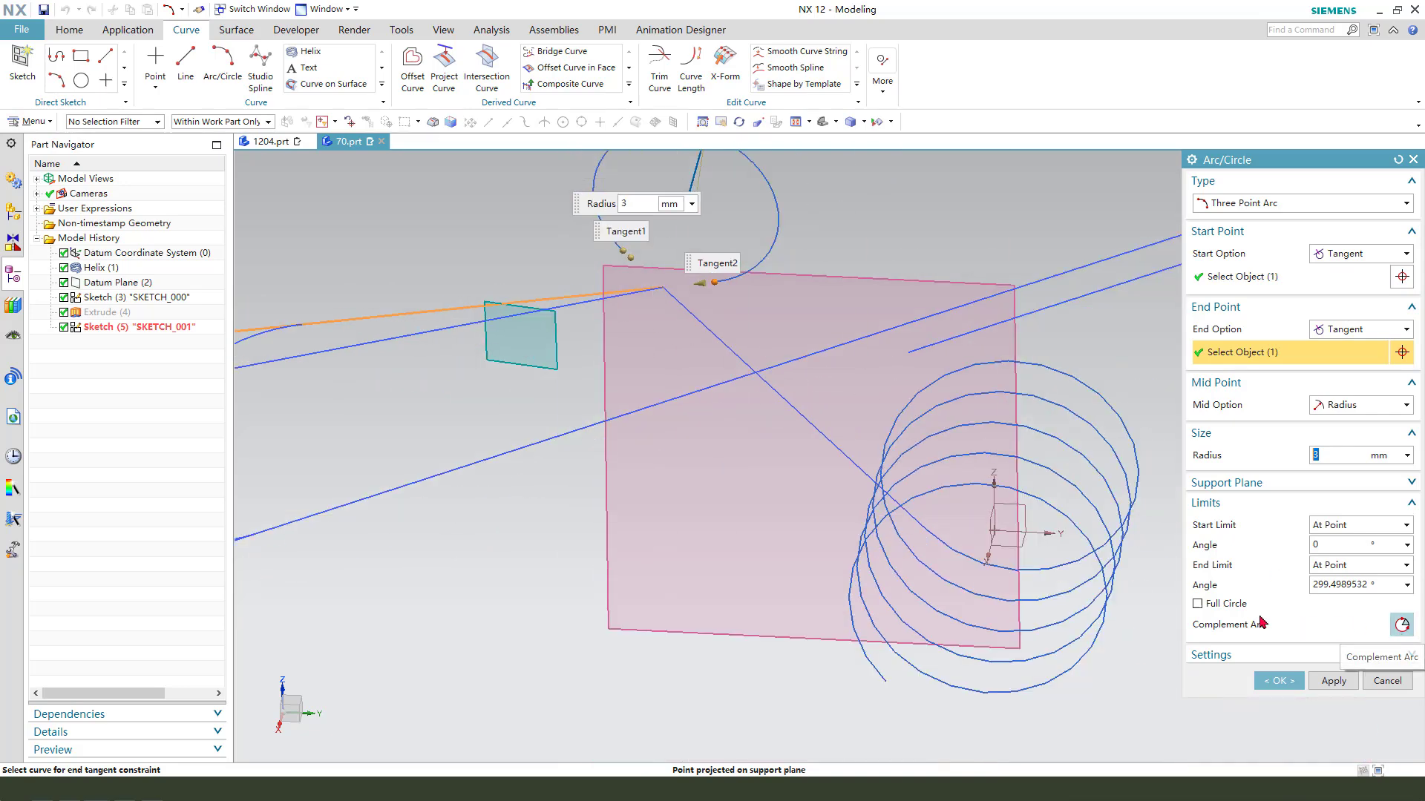
Cycle the alternate and complement solutions to get the short 3 mm bend, then create the arc.
left_click(1400, 626)
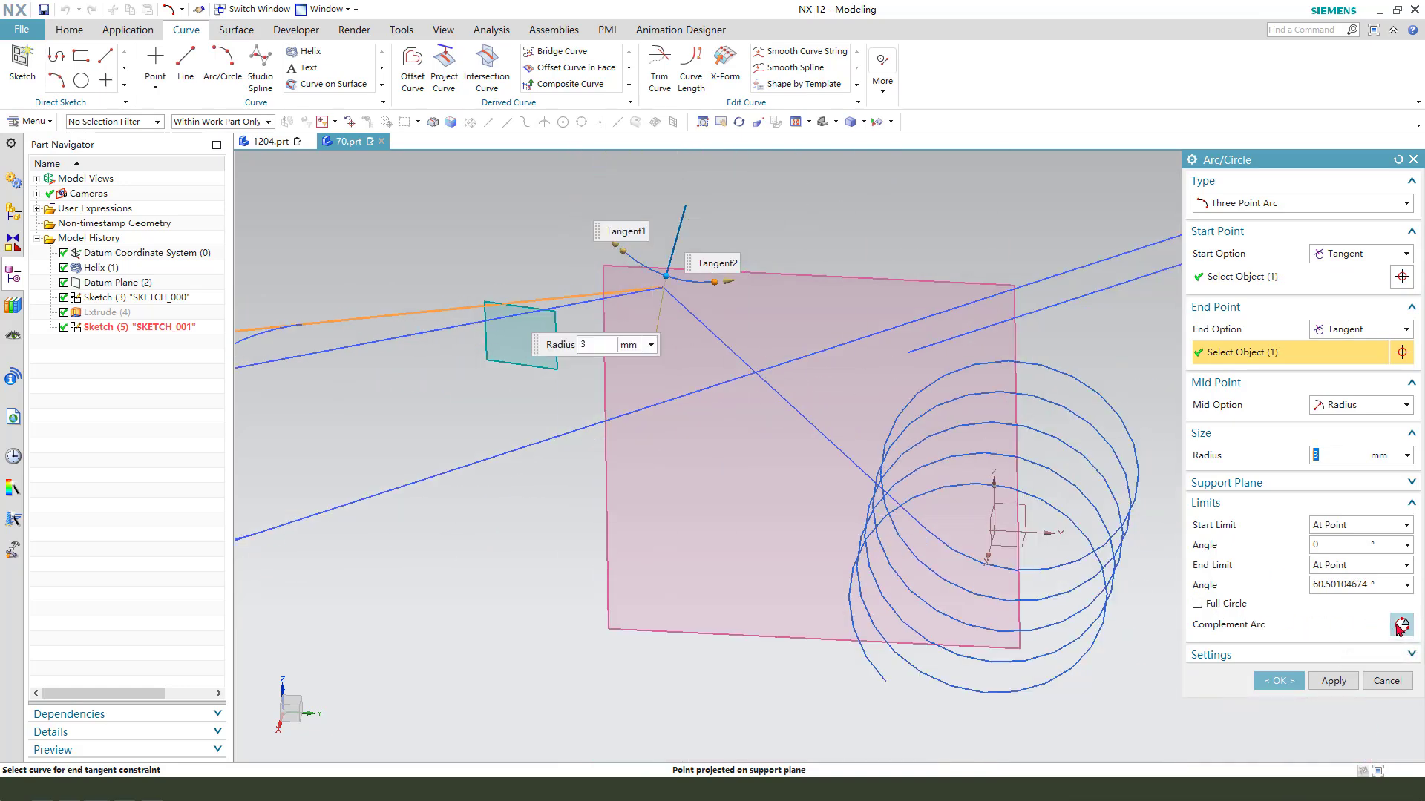
left_click(1401, 626)
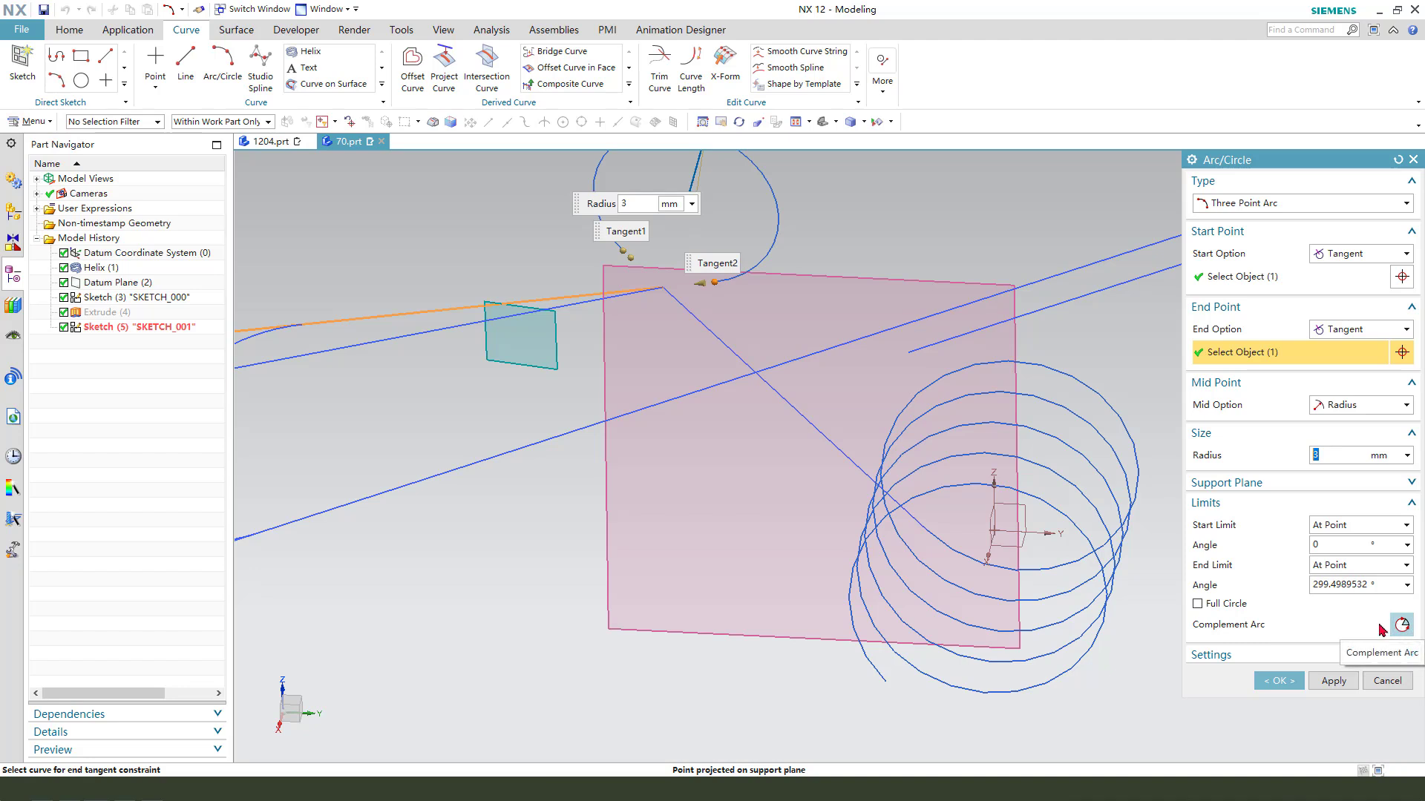
left_click(1197, 604)
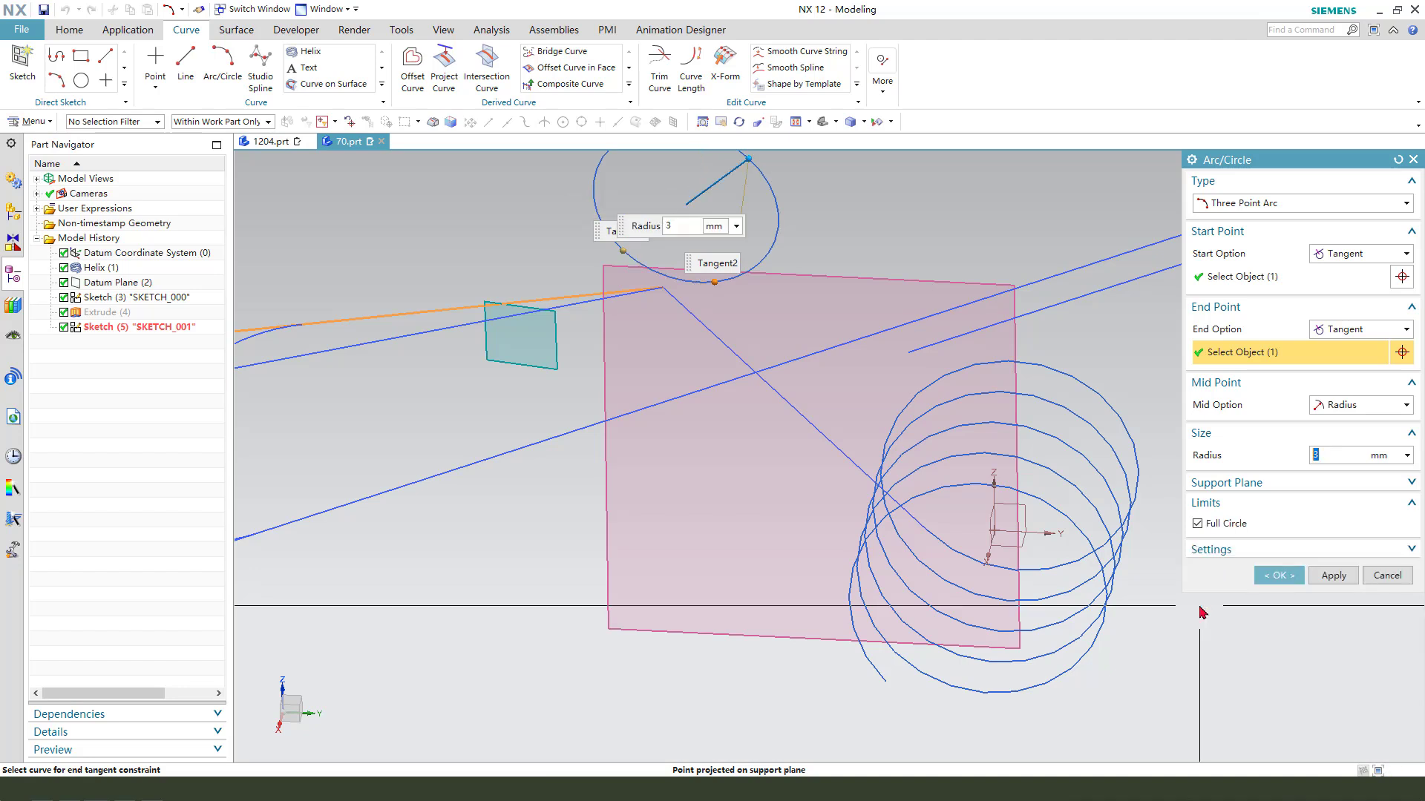
left_click(1208, 531)
left_click(1260, 657)
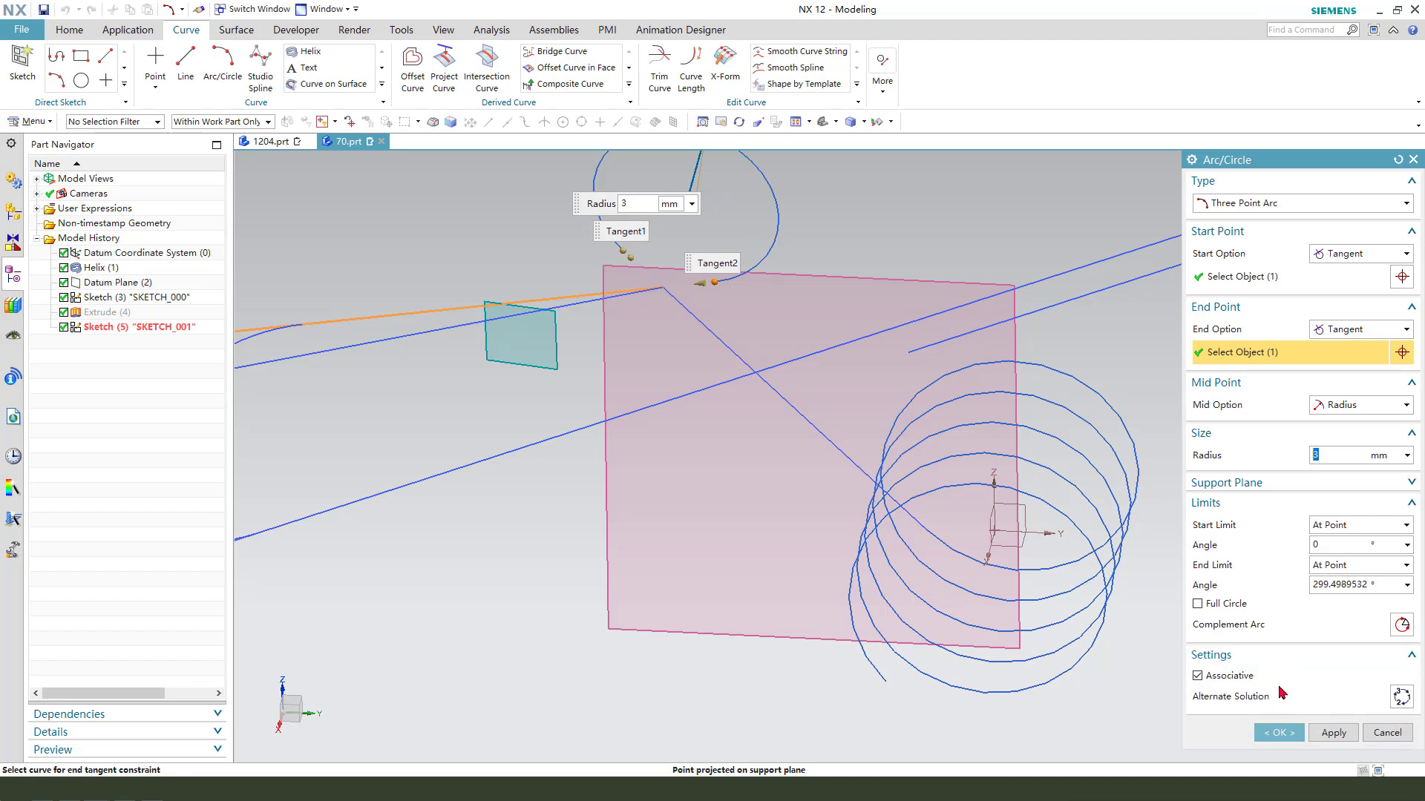
left_click(1401, 698)
left_click(1401, 697)
left_click(1400, 698)
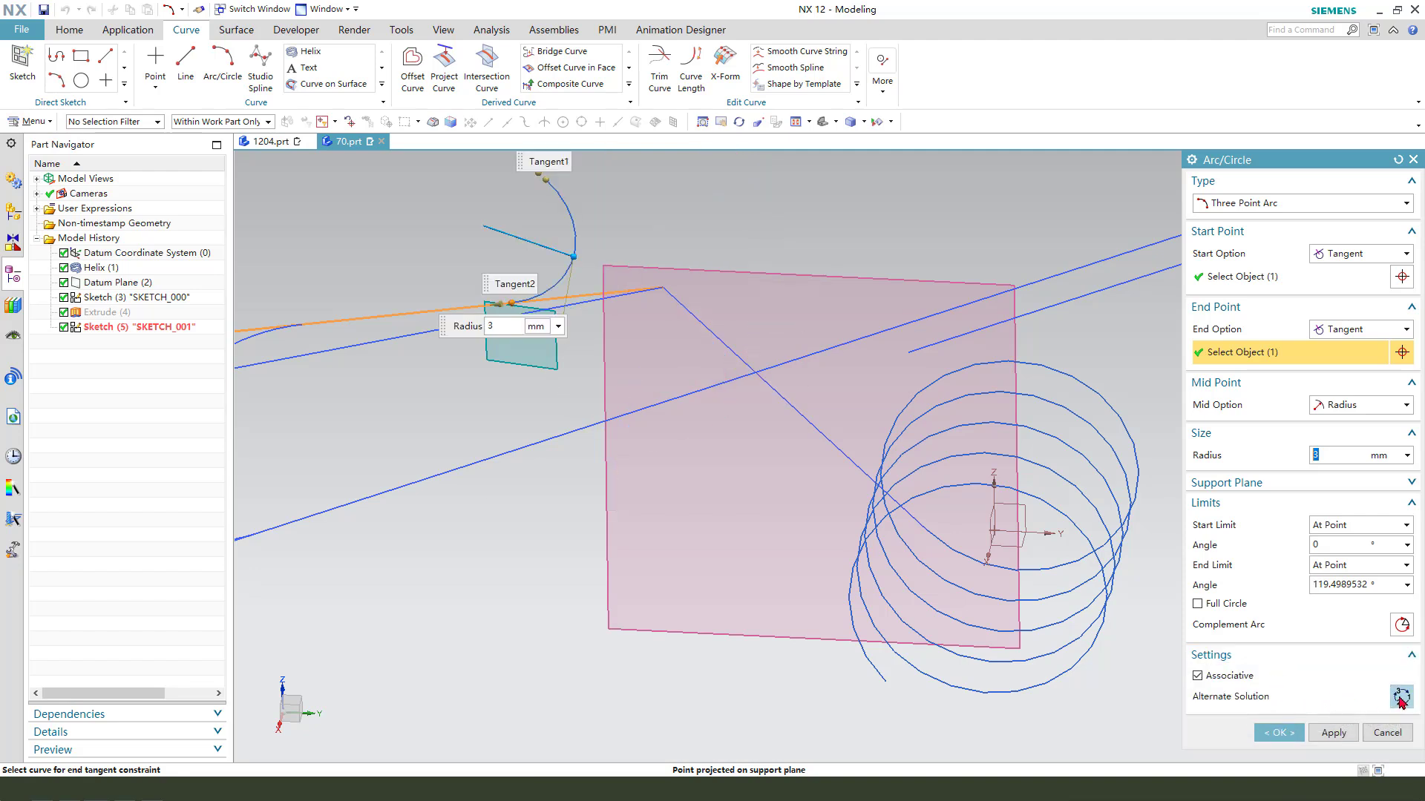
left_click(1401, 698)
left_click(1400, 697)
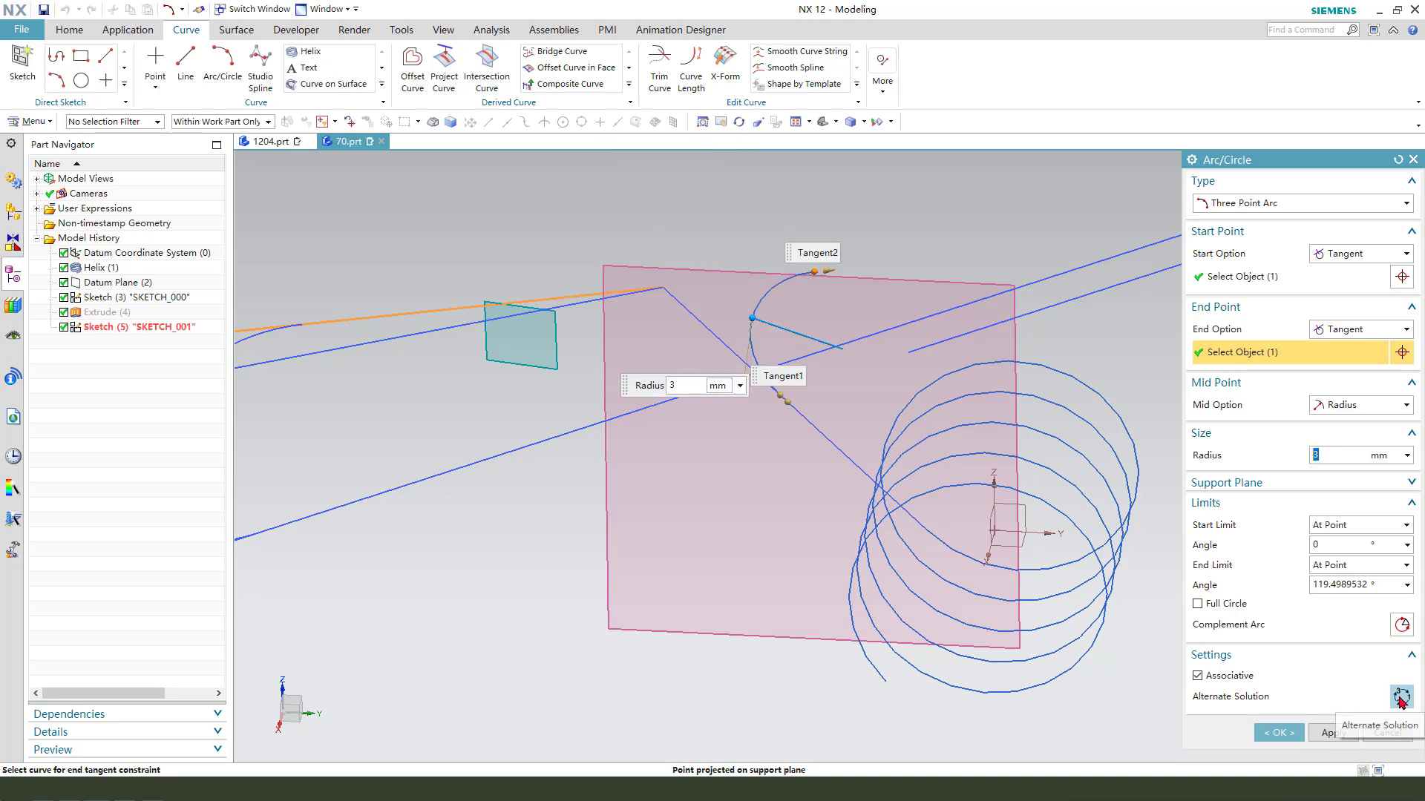
left_click(1400, 698)
left_click(1402, 625)
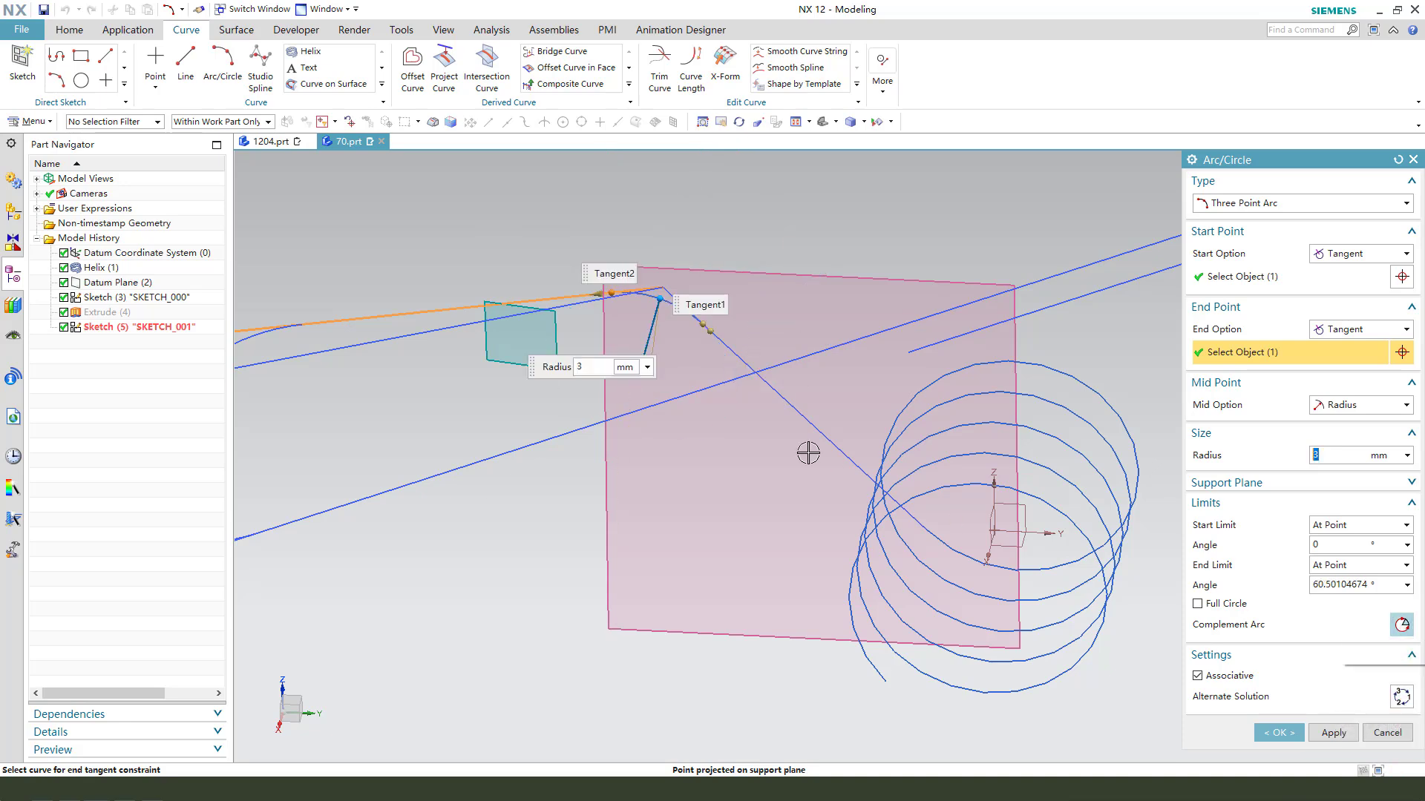
scroll(648, 332, "up", 3)
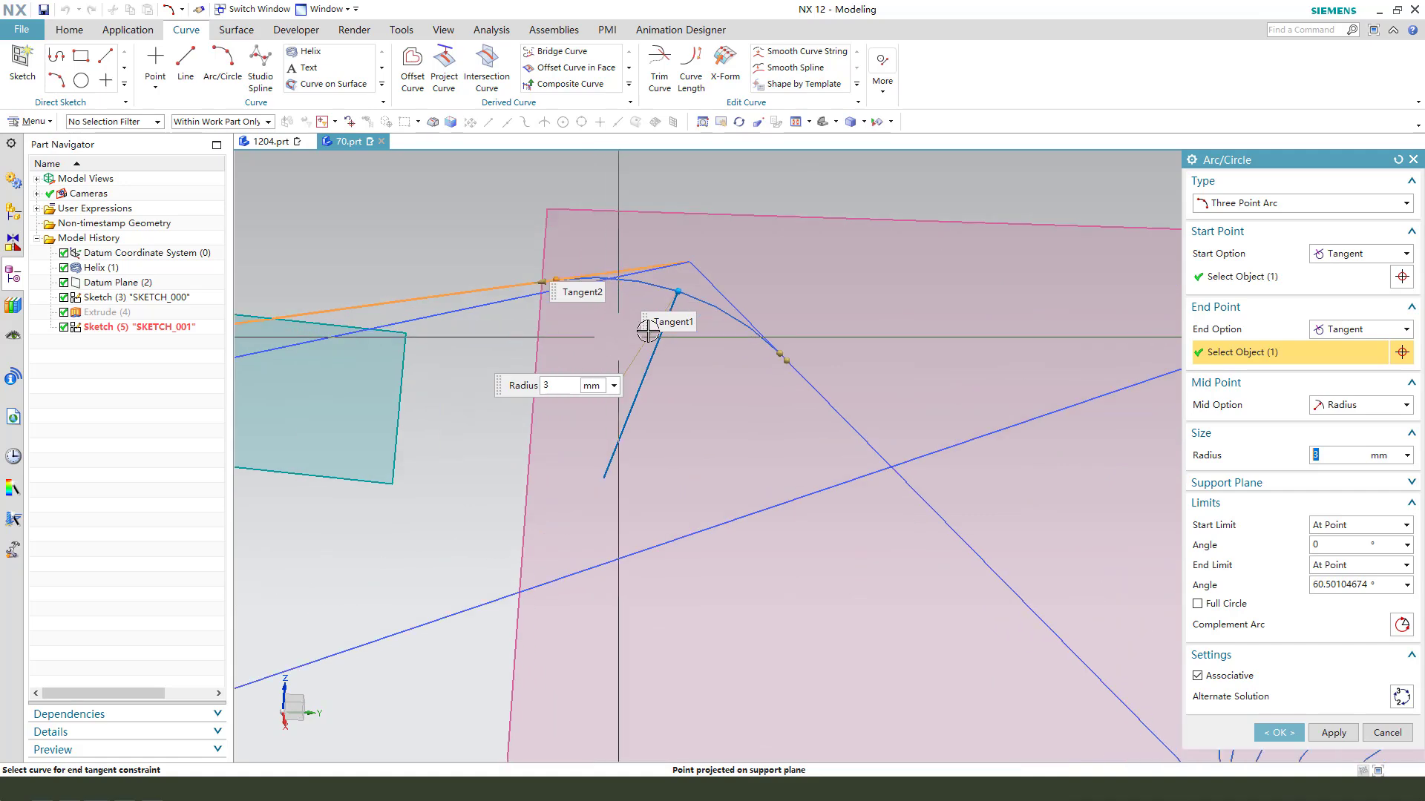
scroll(648, 331, "down", 3)
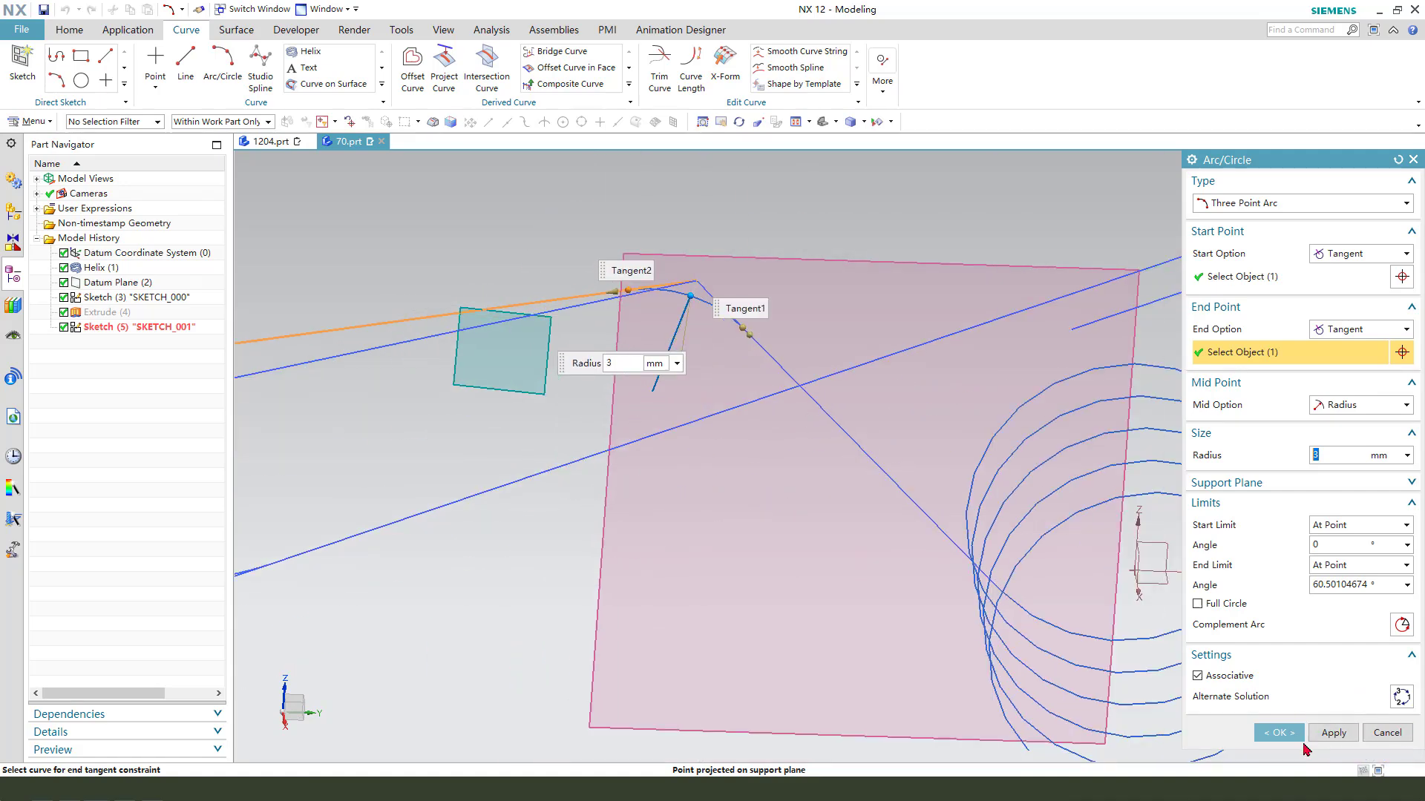
middle_click(1001, 582)
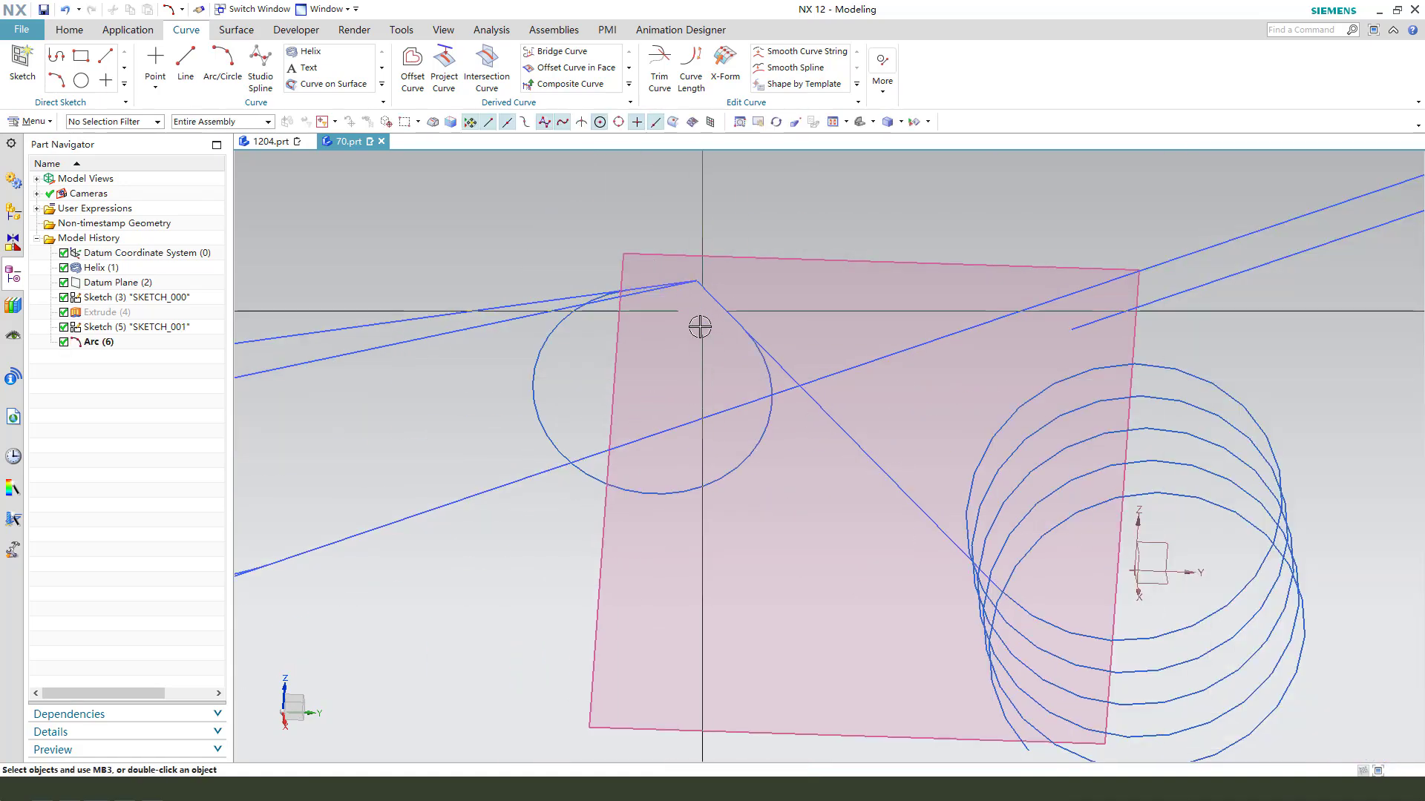
Reopen the arc, try other alternate solutions, then discard the edits.
double_click(529, 397)
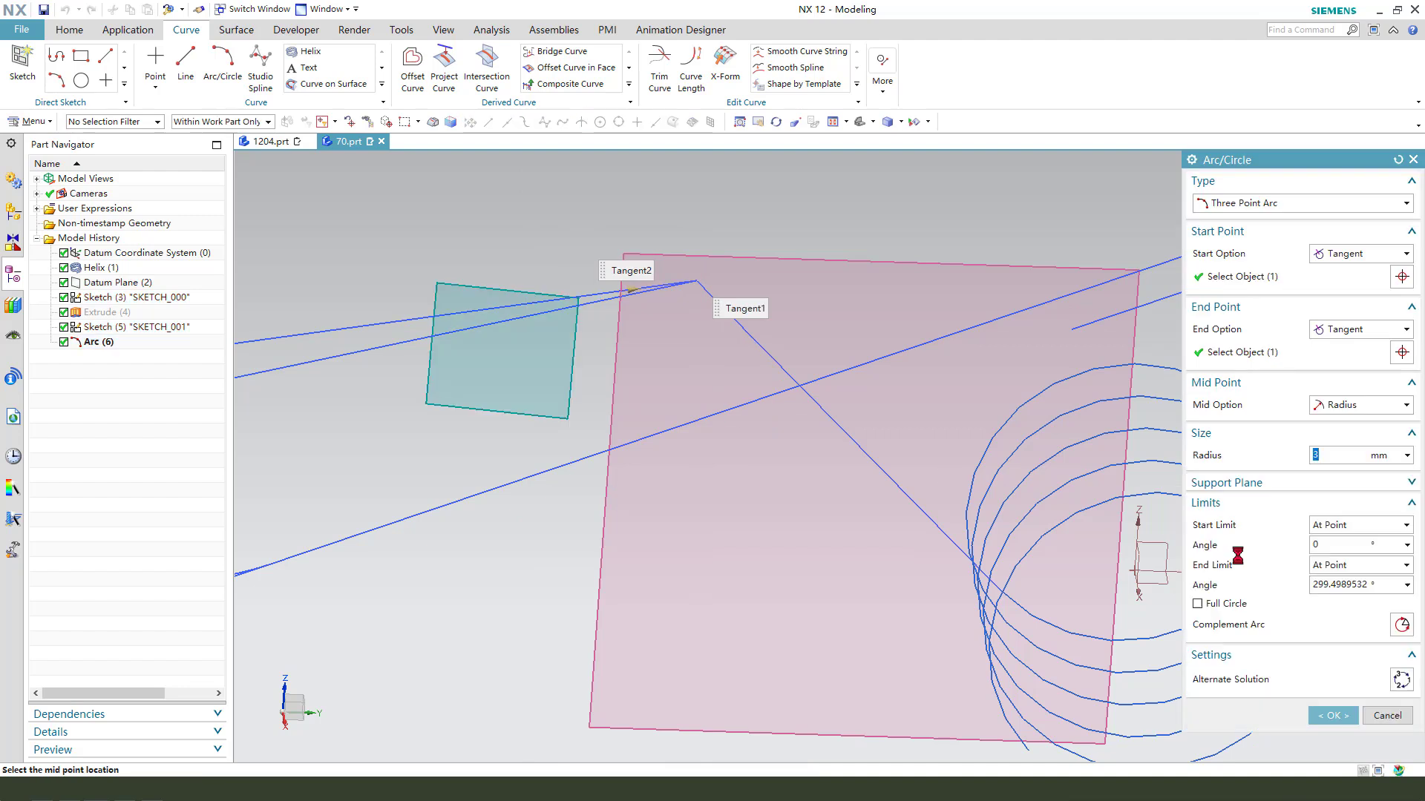
left_click(1401, 681)
left_click(1401, 681)
left_click(1401, 681)
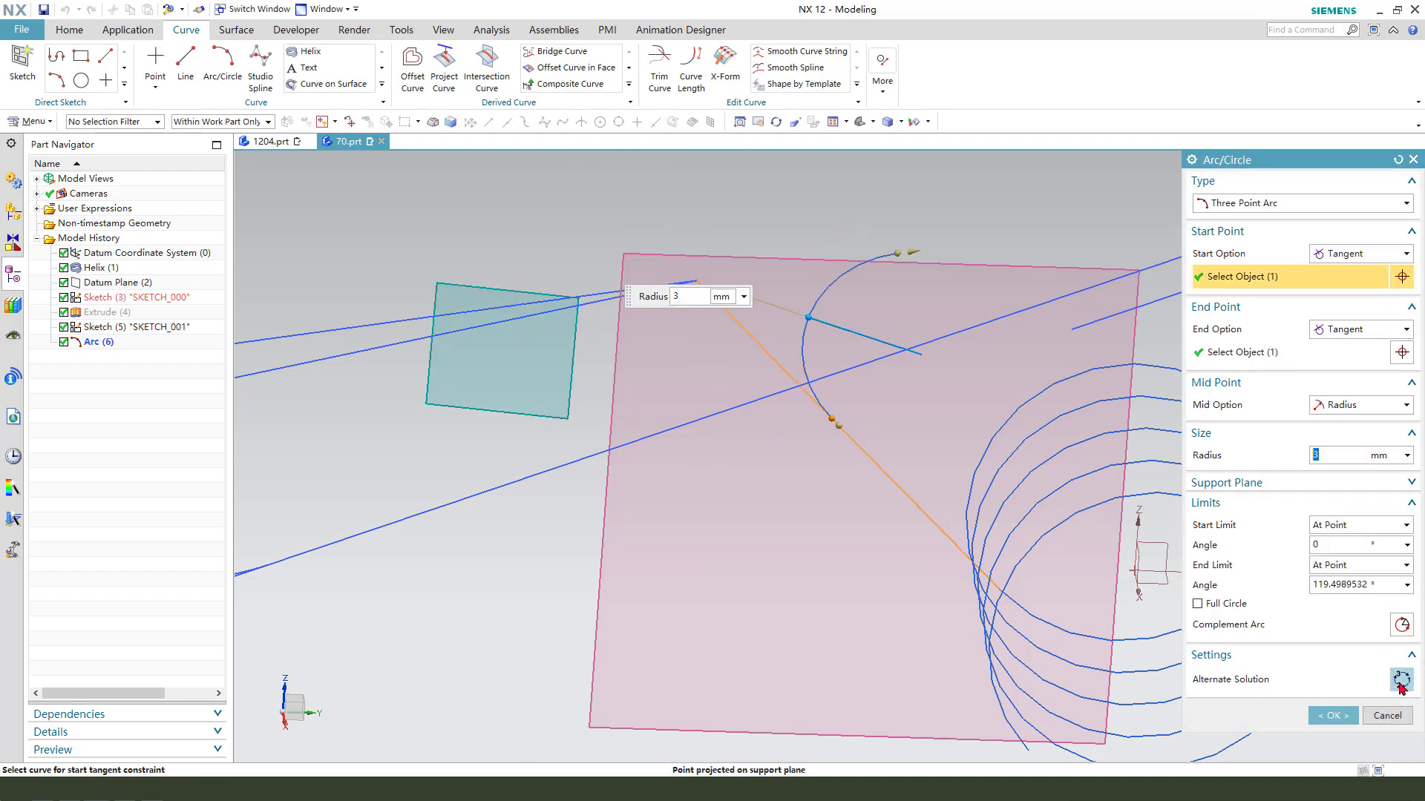
left_click(1401, 681)
left_click(1402, 626)
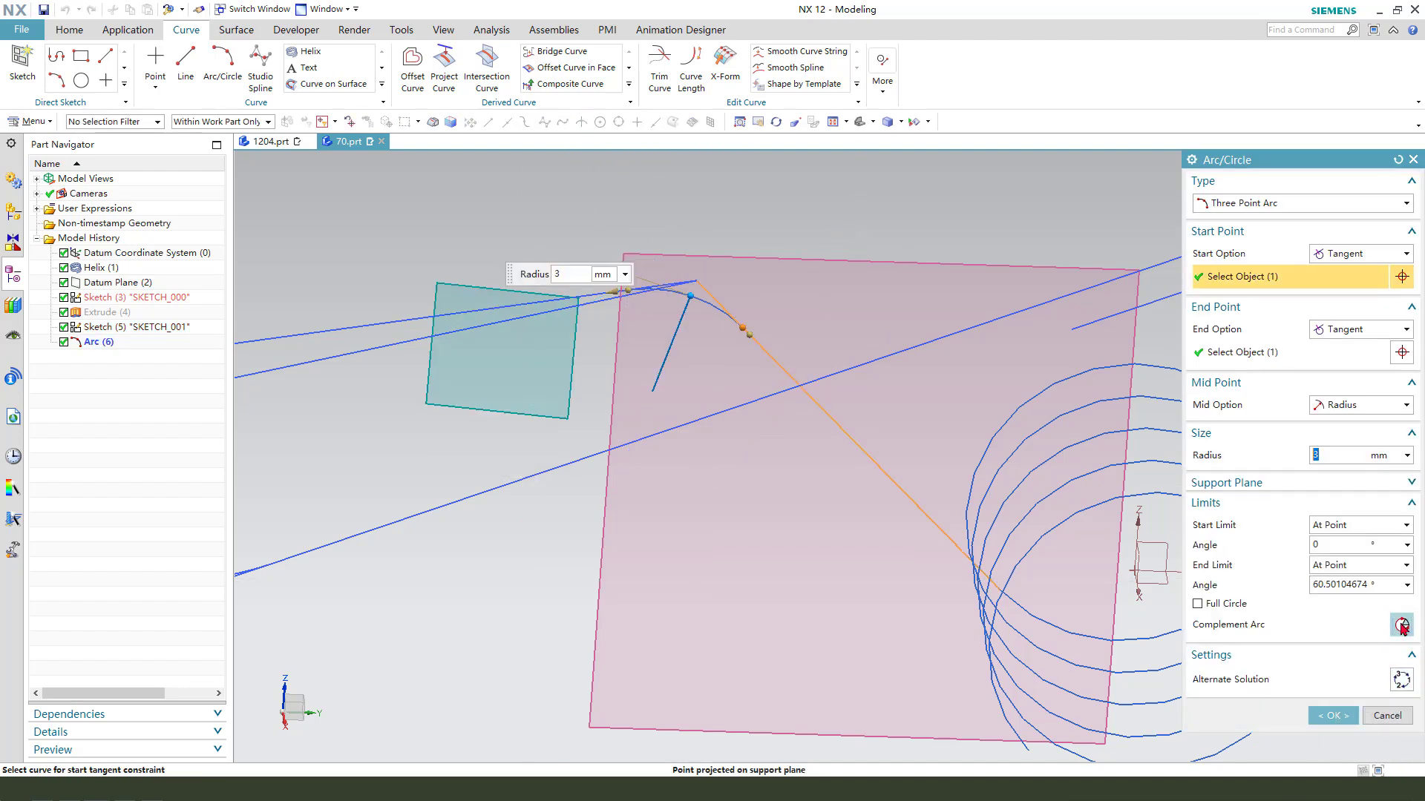
left_click(1369, 716)
Trim 3 mm off the coil end of Line1 of SKETCH_000 with Curve Length.
scroll(612, 287, "down", 3)
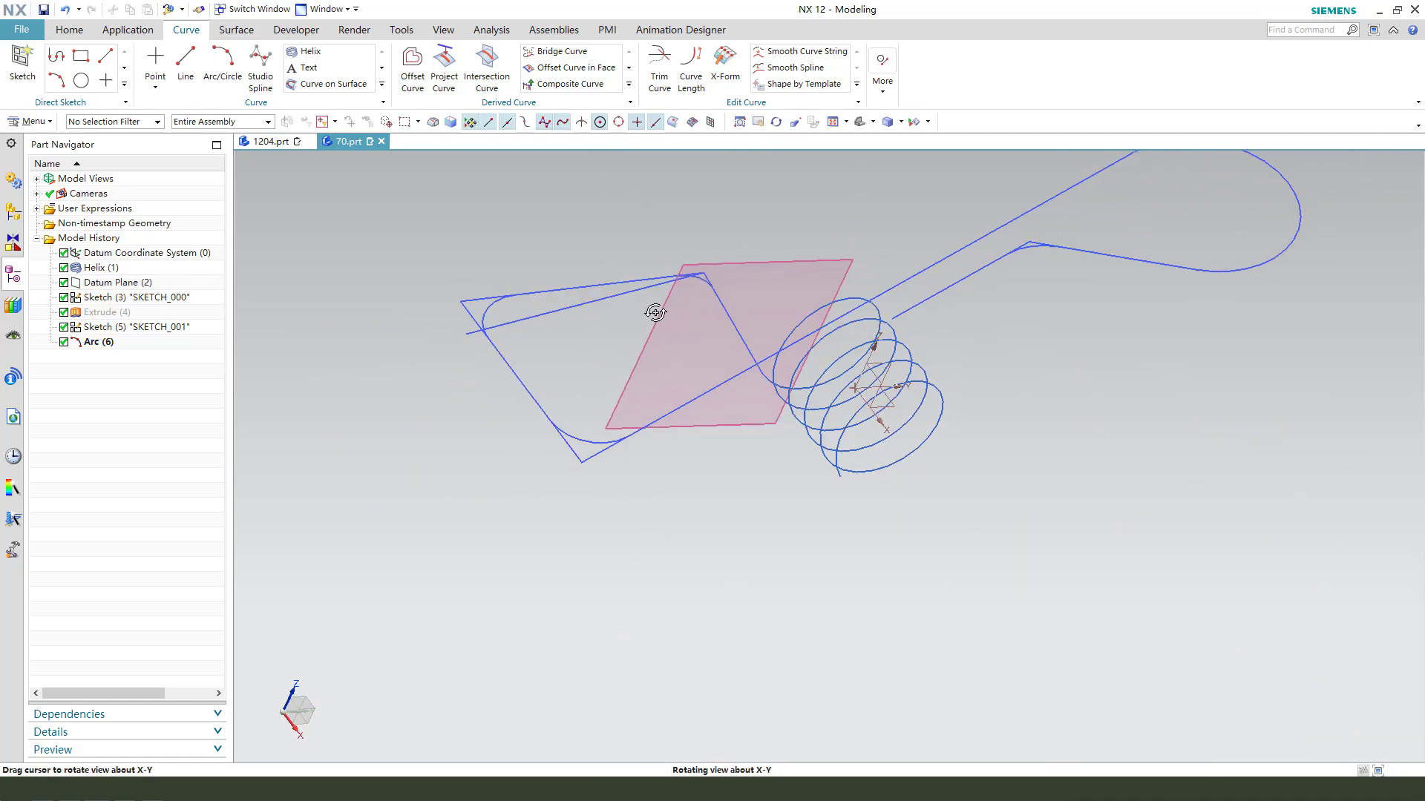
middle_click_drag(656, 312, 604, 309)
scroll(719, 321, "down", 3)
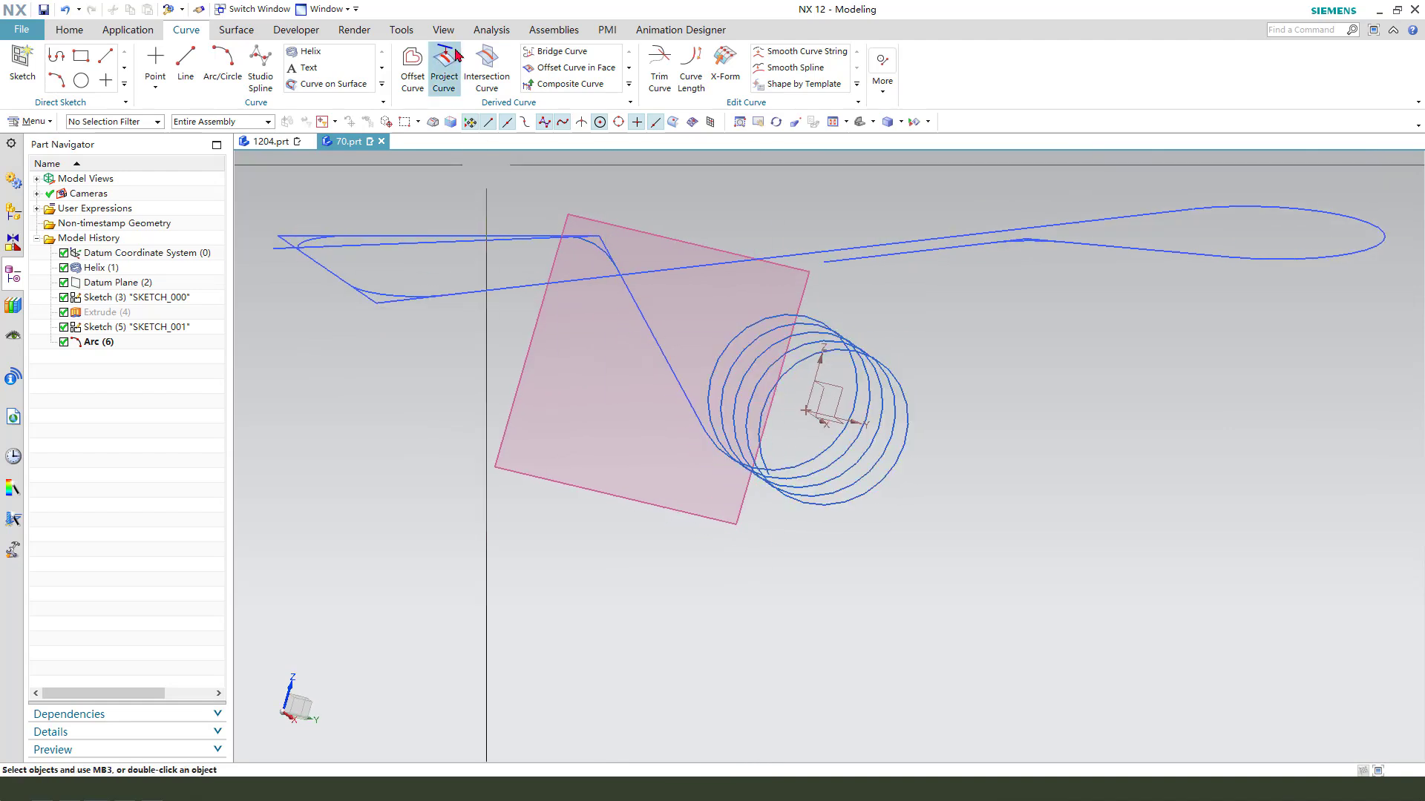
left_click(694, 80)
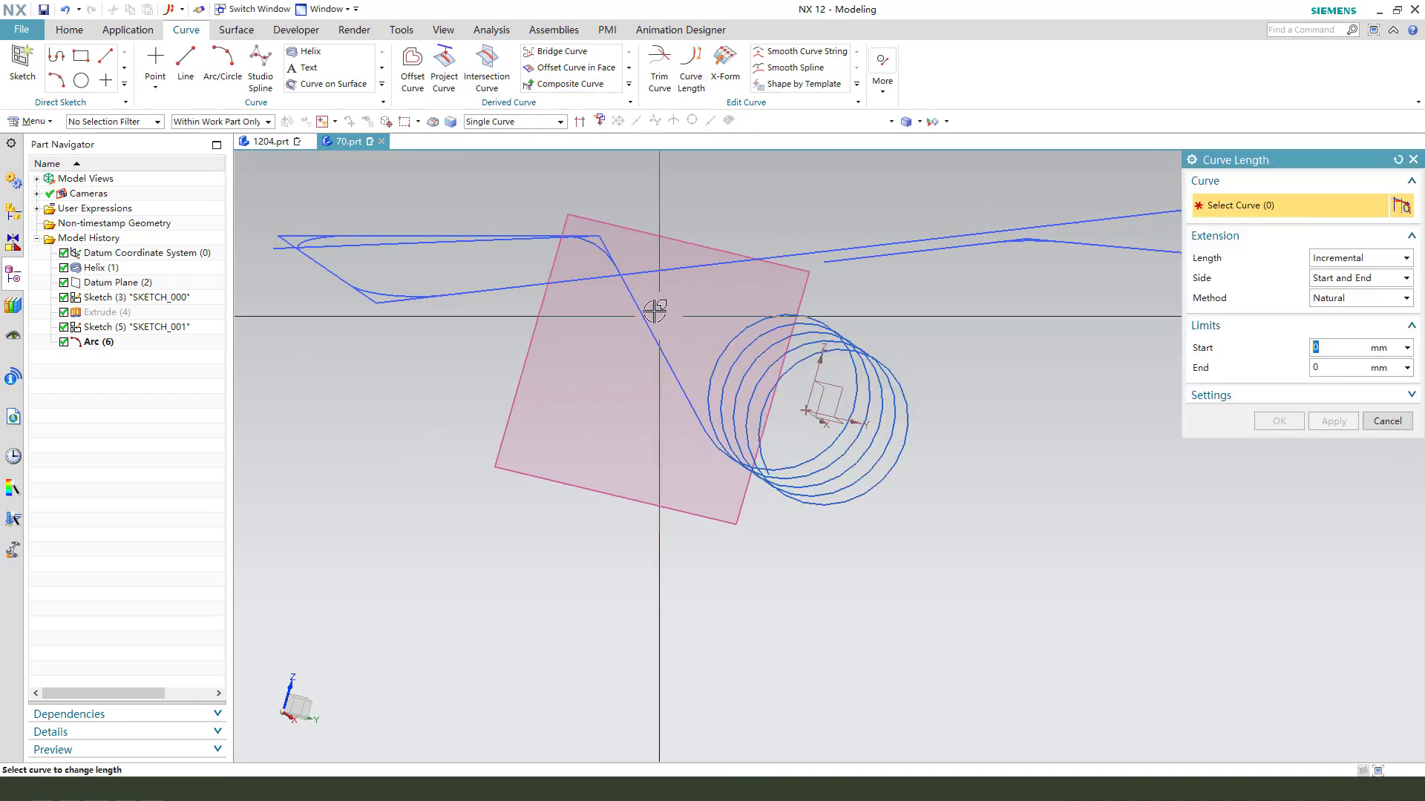
left_click(653, 312)
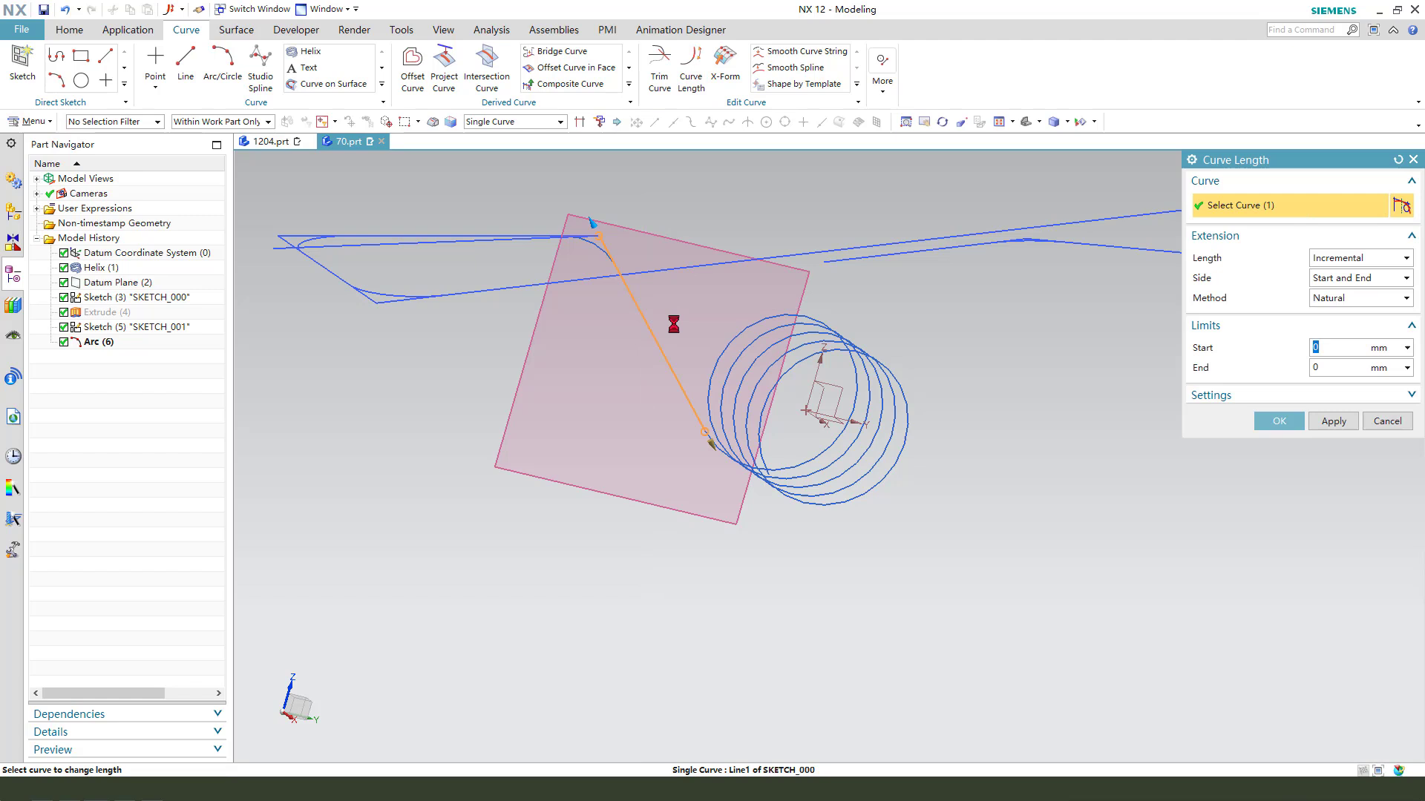
left_click_drag(709, 455, 686, 414)
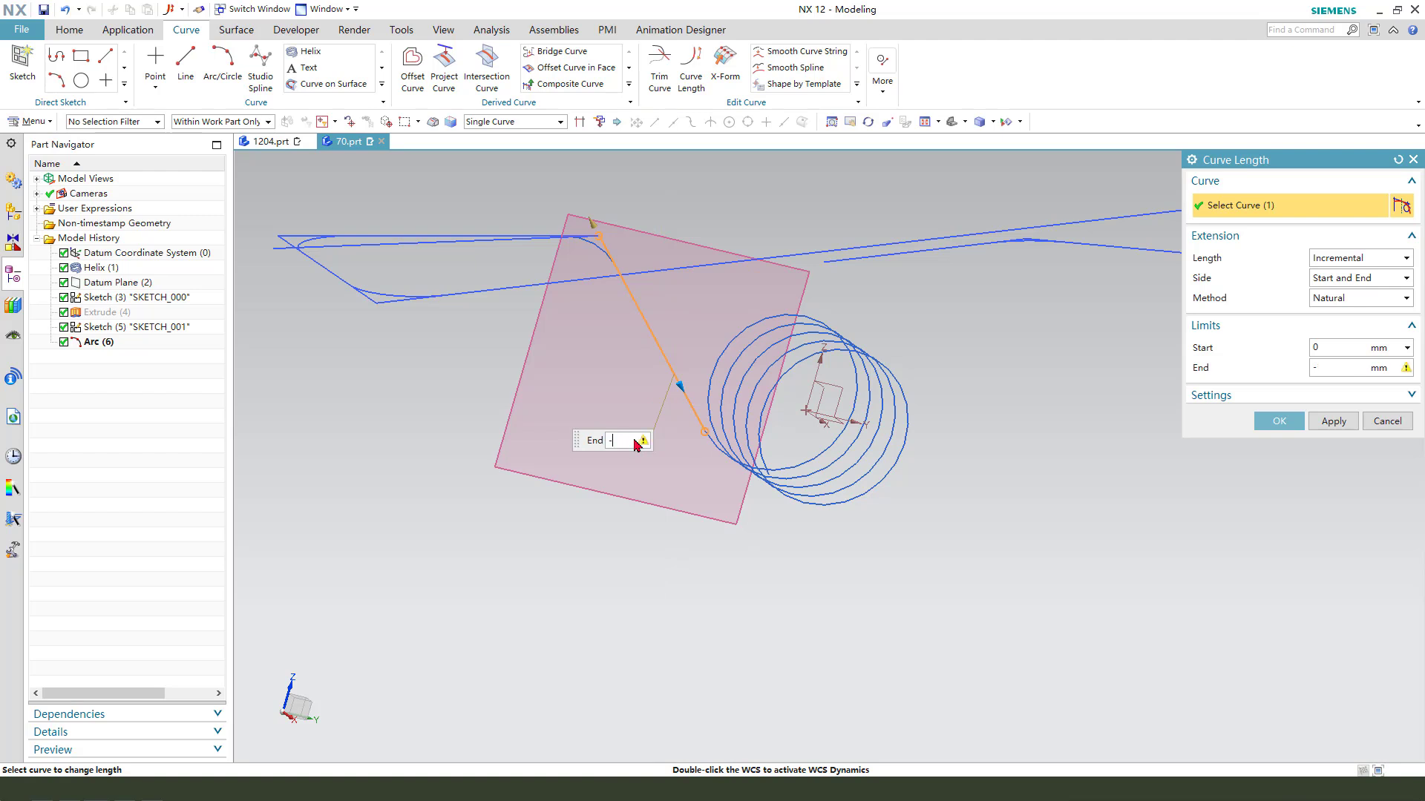
left_click(1280, 421)
scroll(696, 418, "up", 2)
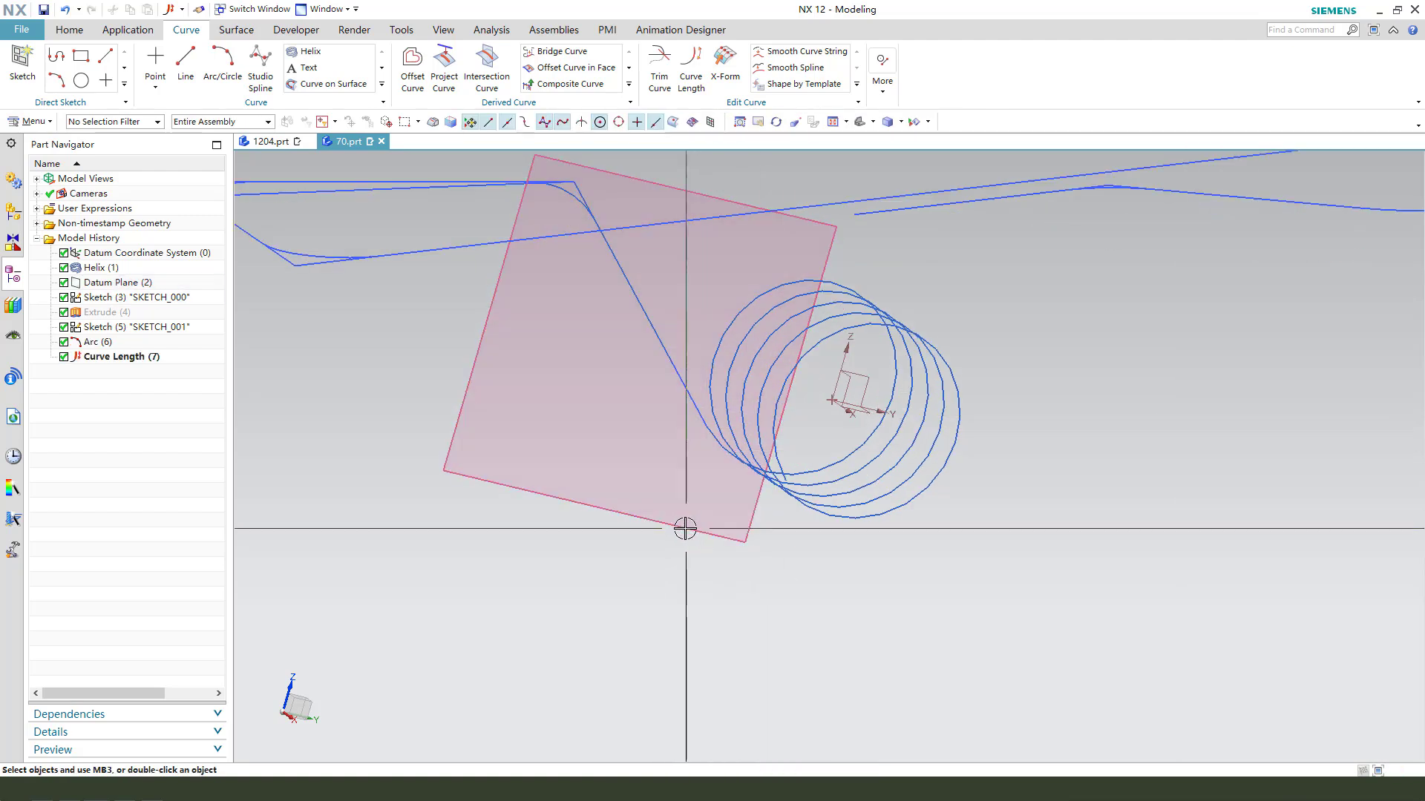
Hide SKETCH_000.
key("ctrl+b")
left_click(699, 414)
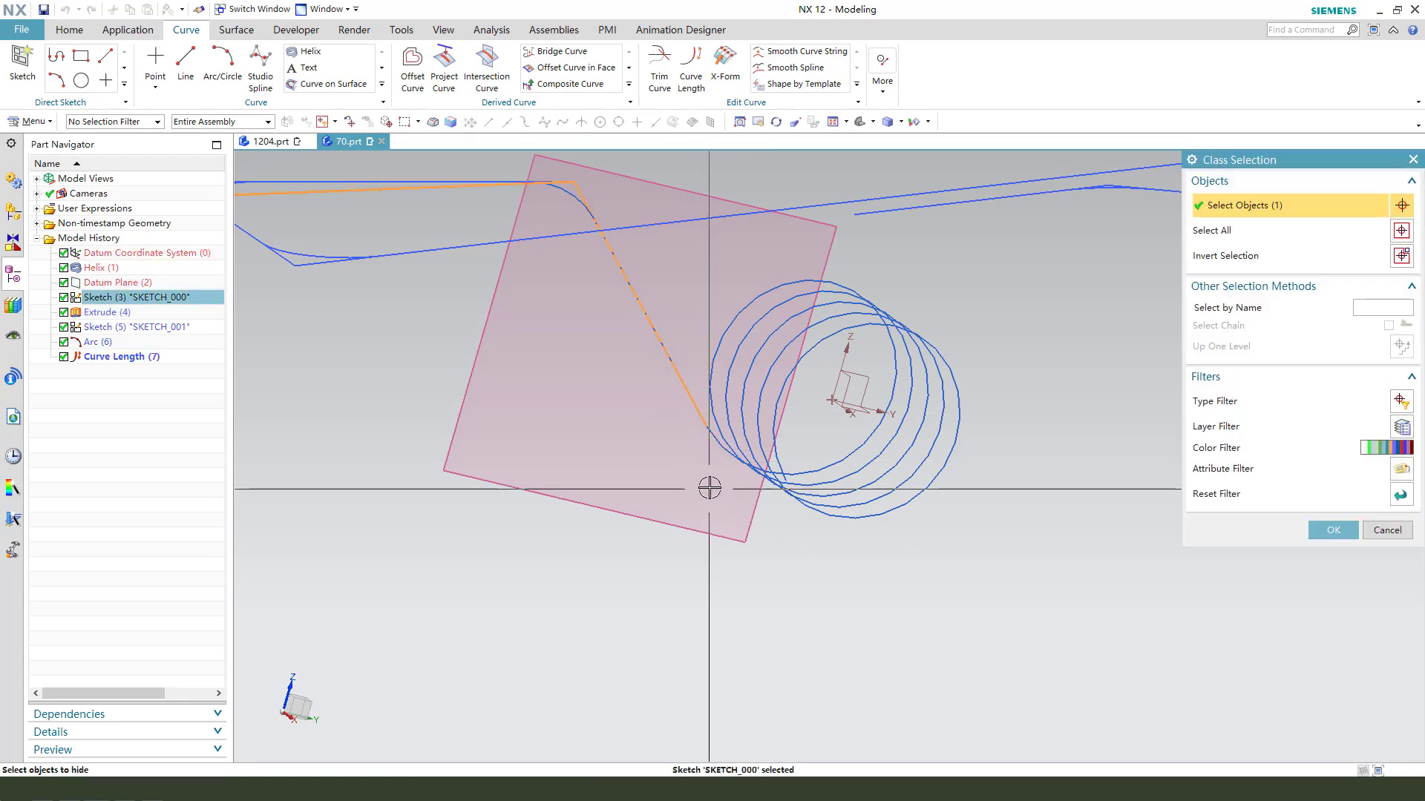
middle_click(711, 488)
Bridge the shortened line to the helix with a G1 tangent curve.
mouse_move(713, 395)
middle_mouse_down()
mouse_move(642, 391)
mouse_move(653, 371)
middle_mouse_up()
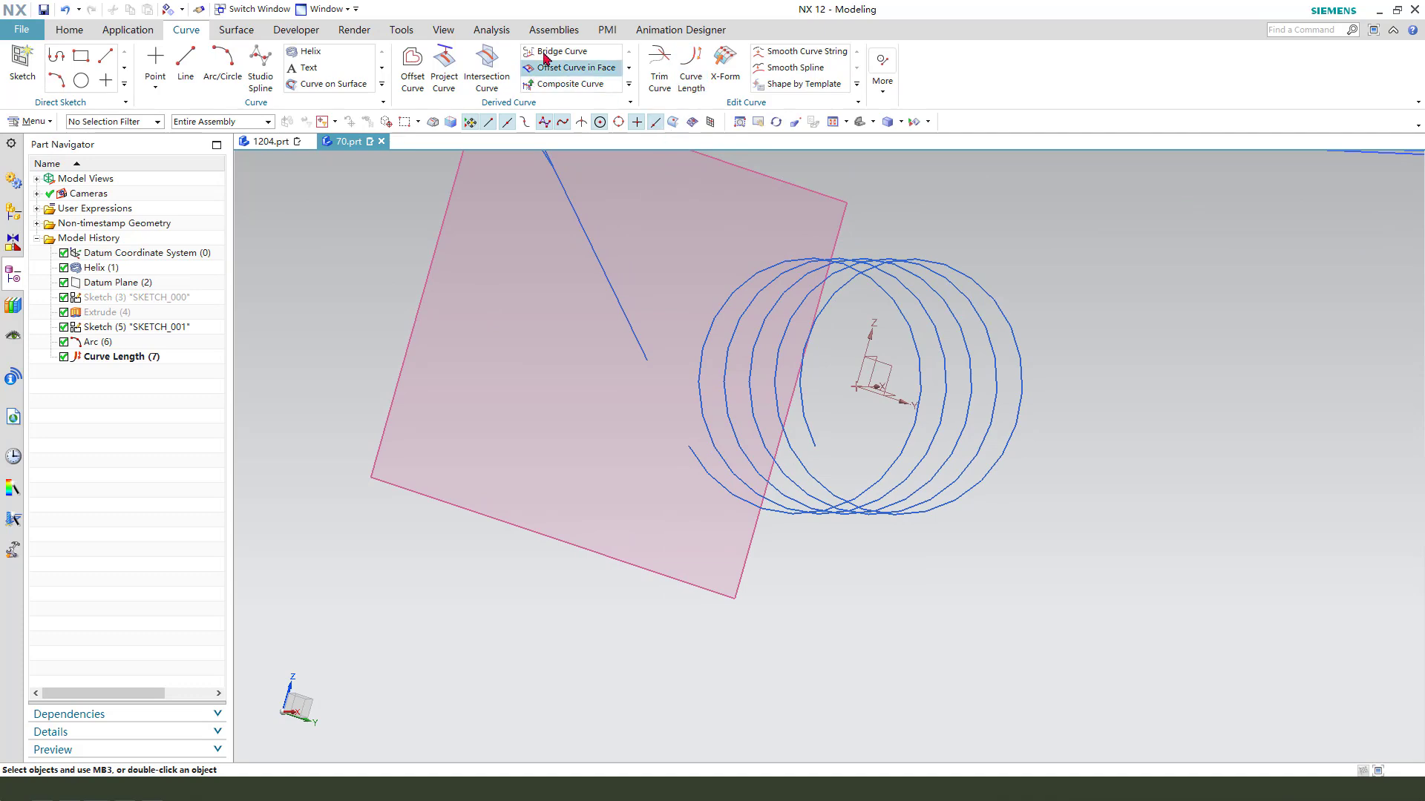
left_click(646, 346)
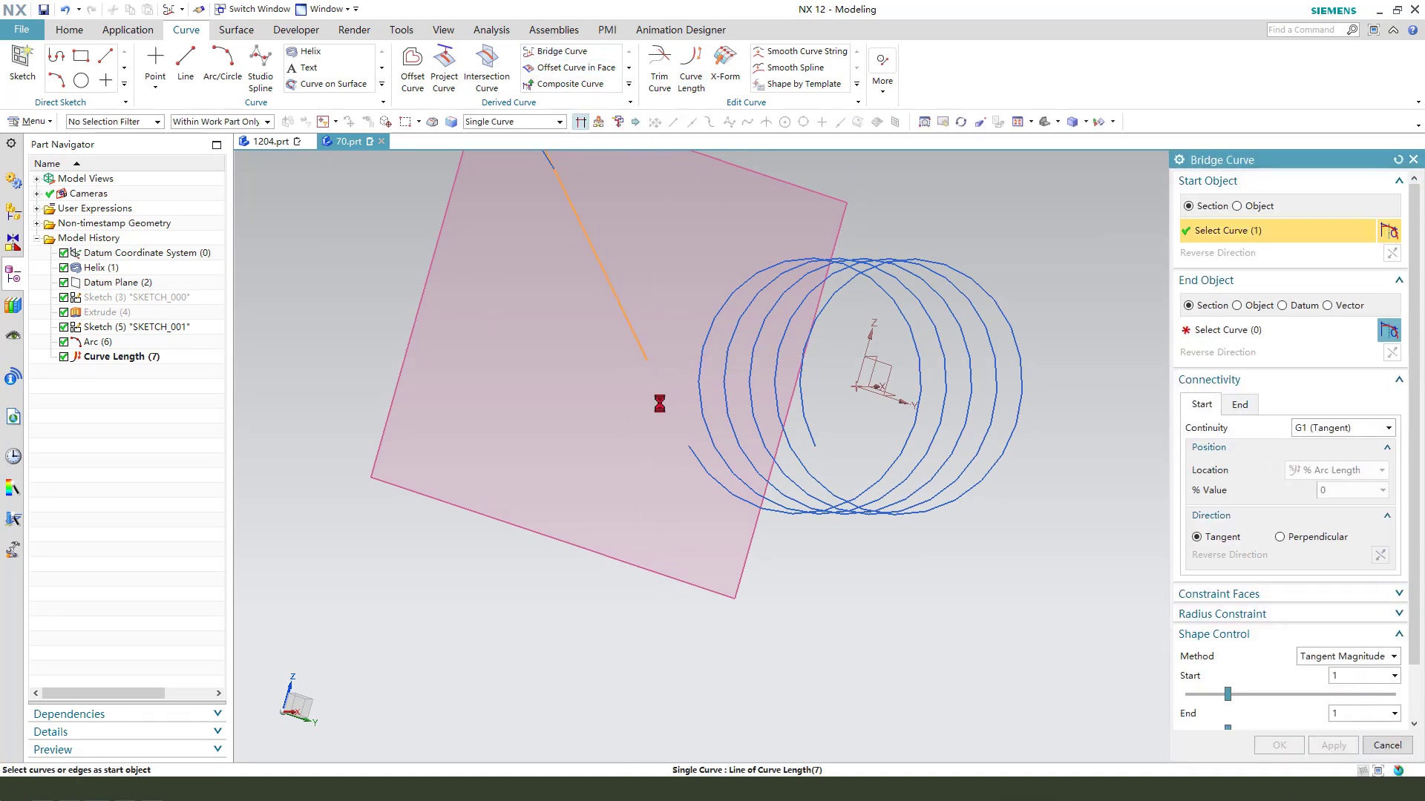
left_click(700, 458)
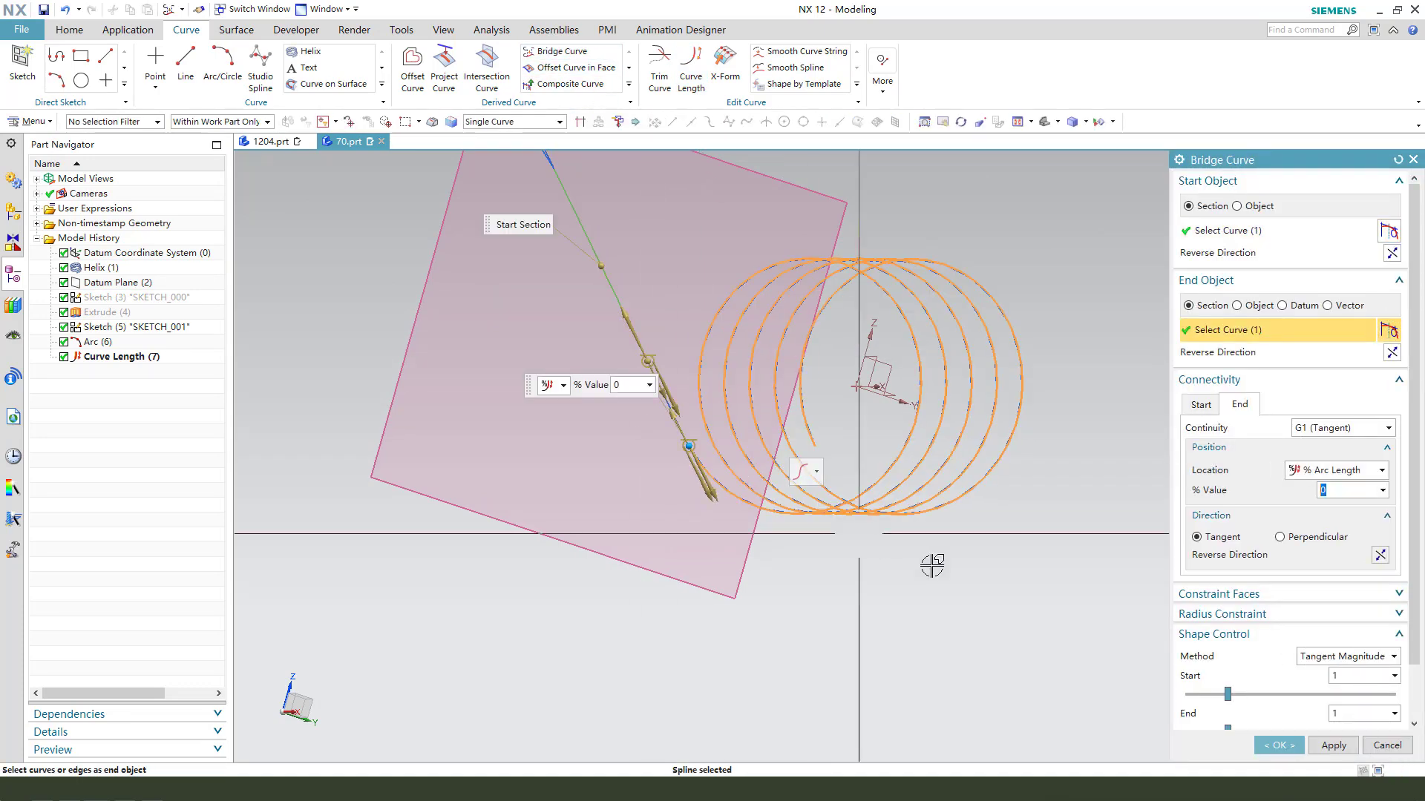
left_click(1278, 745)
middle_click_drag(928, 487, 593, 440)
scroll(782, 423, "down", 3)
middle_click_drag(782, 423, 764, 416)
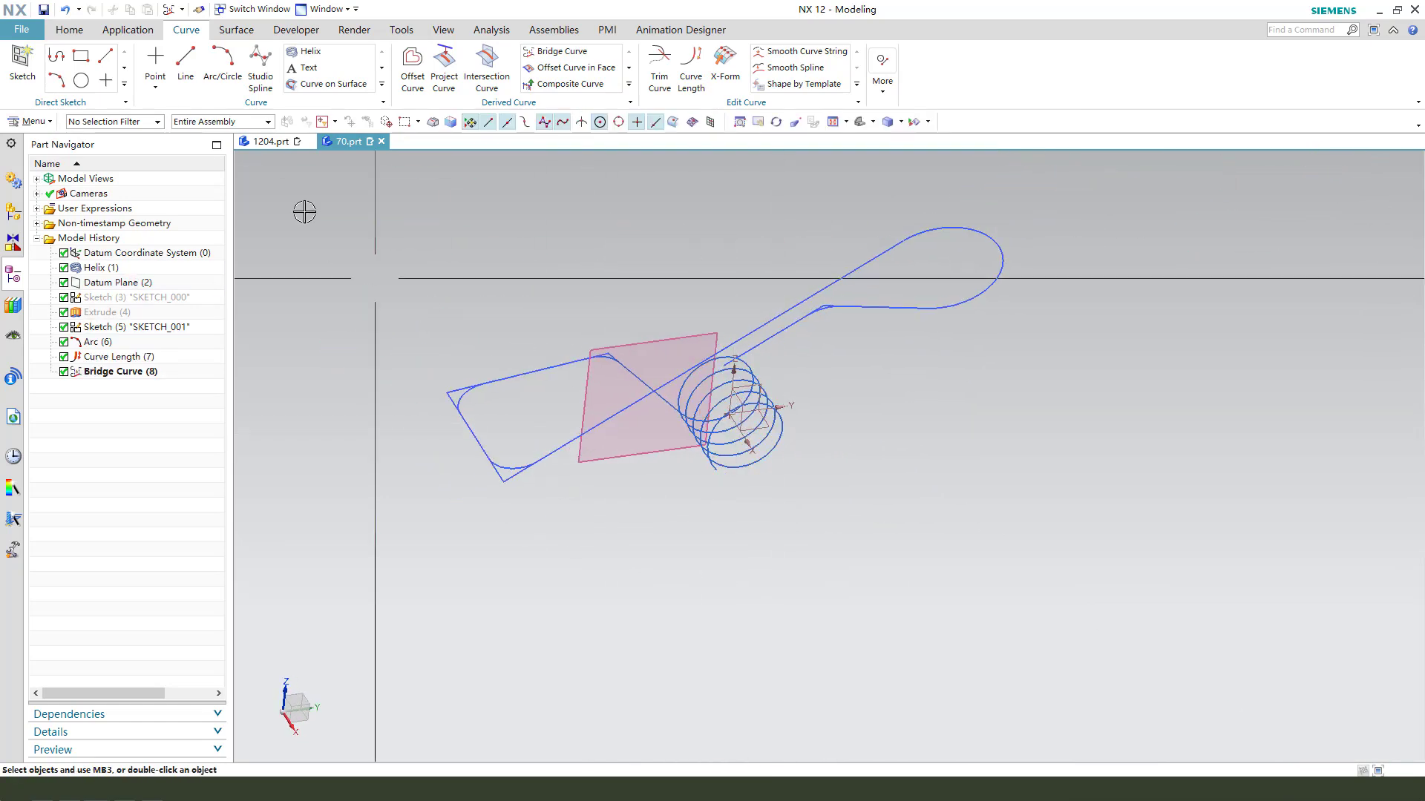
Start a Tube with stop-at-intersection selection, using only the bridge curve as the first path curve.
left_click(236, 31)
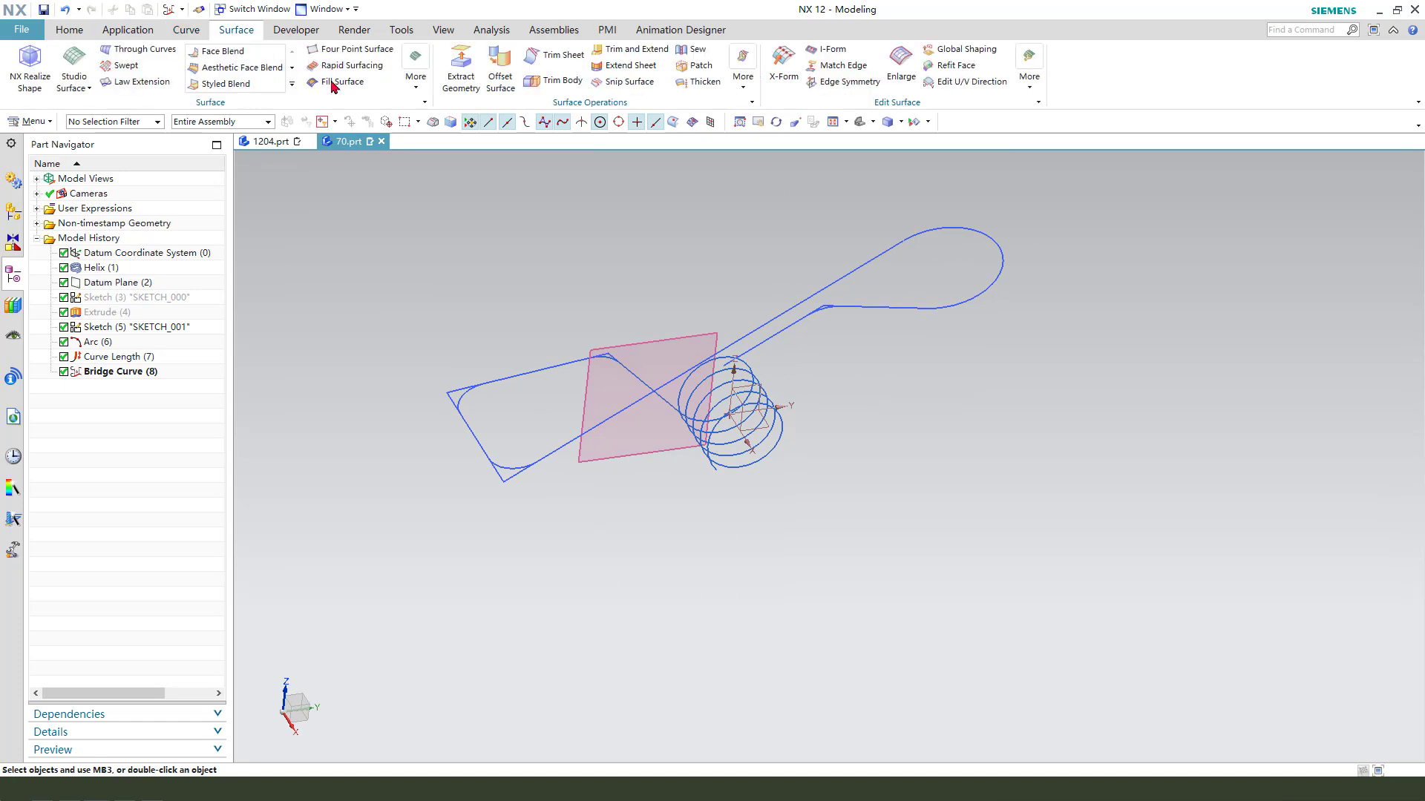
left_click(424, 90)
left_click(524, 142)
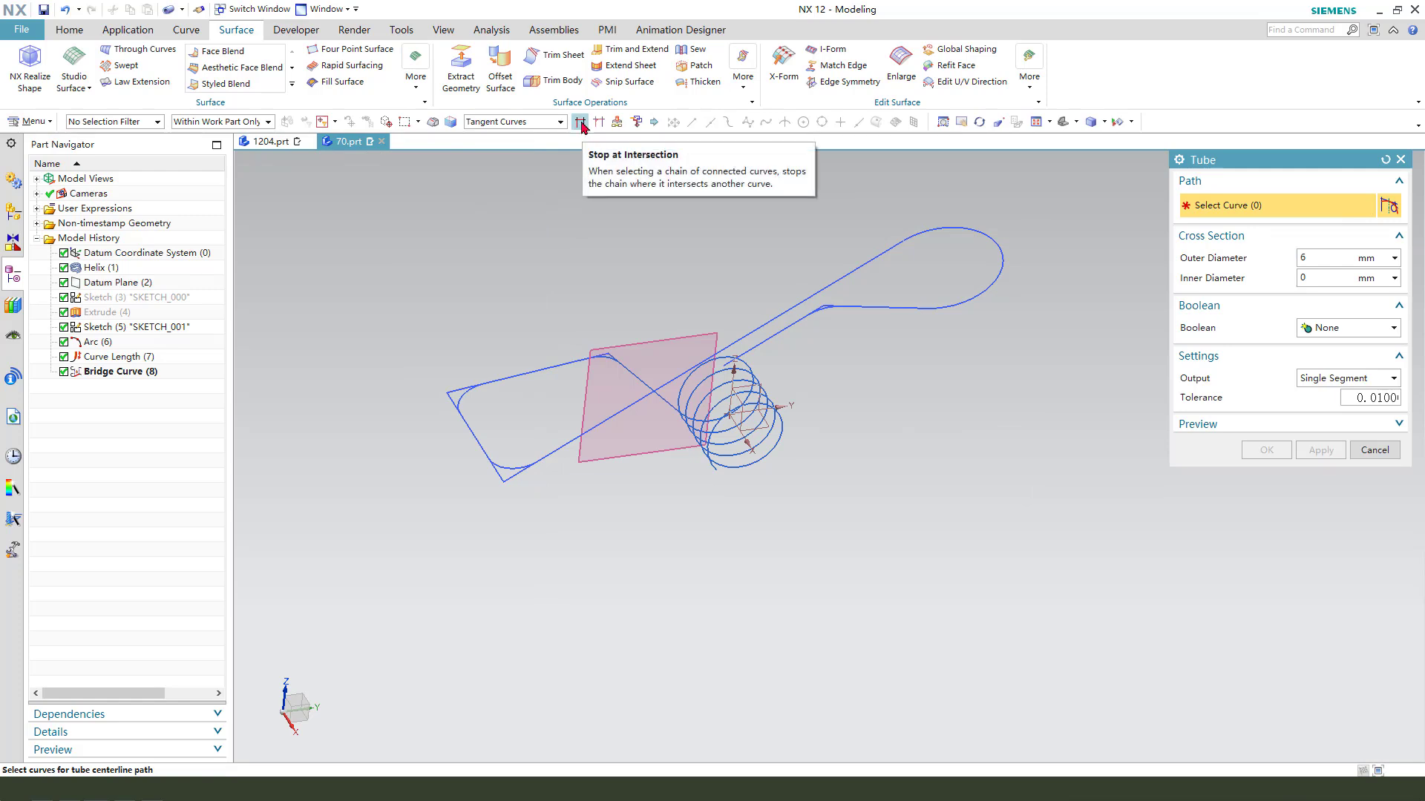
left_click(580, 123)
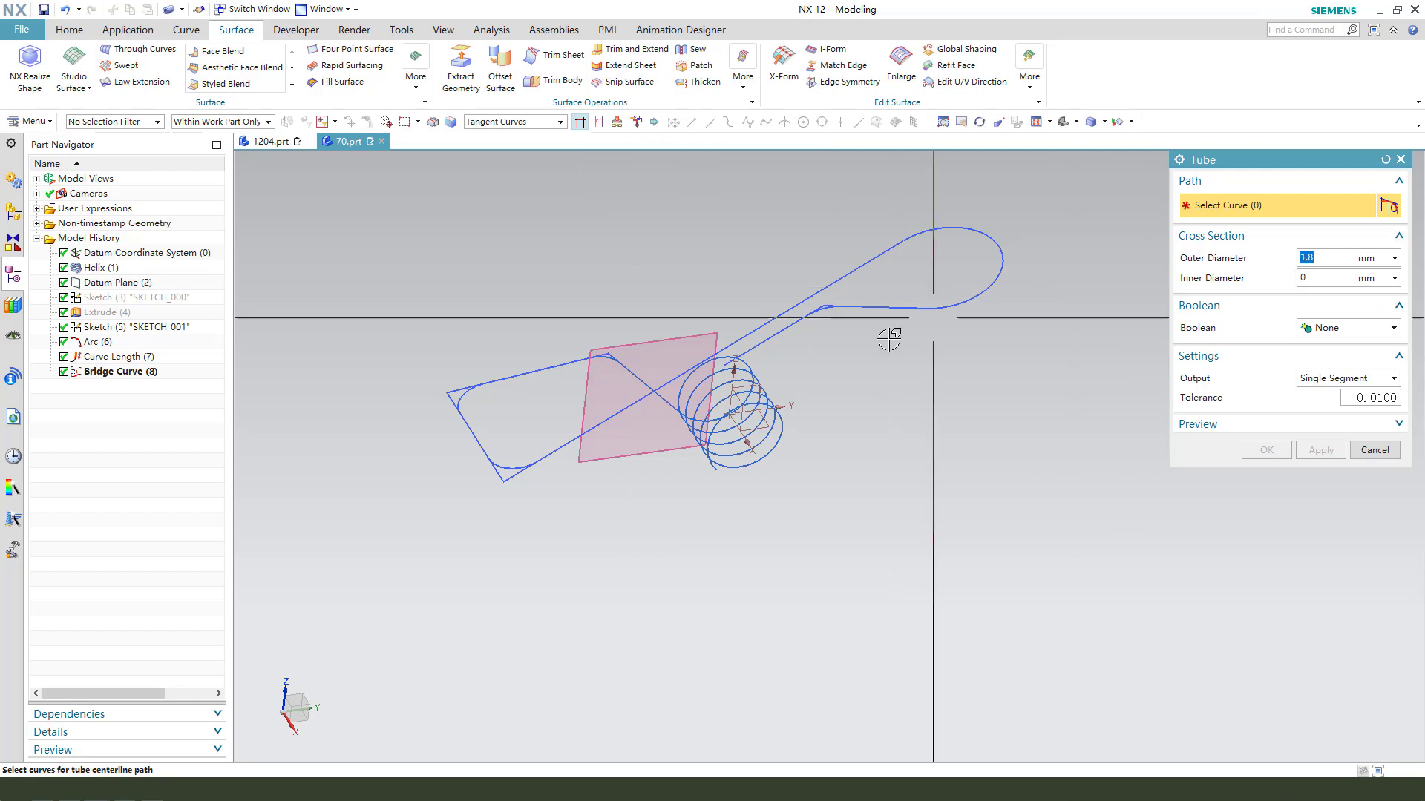
scroll(671, 408, "up", 1)
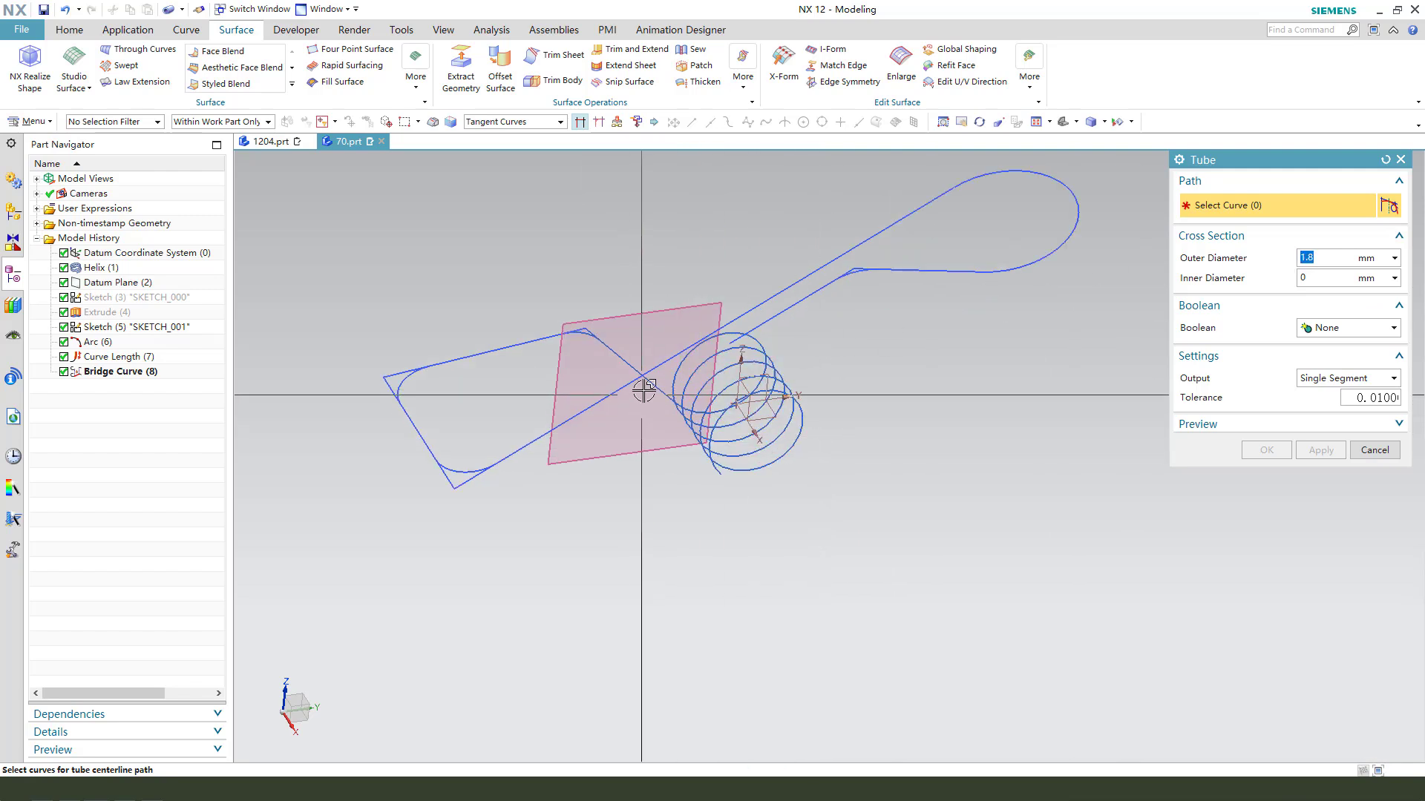
scroll(643, 391, "up", 3)
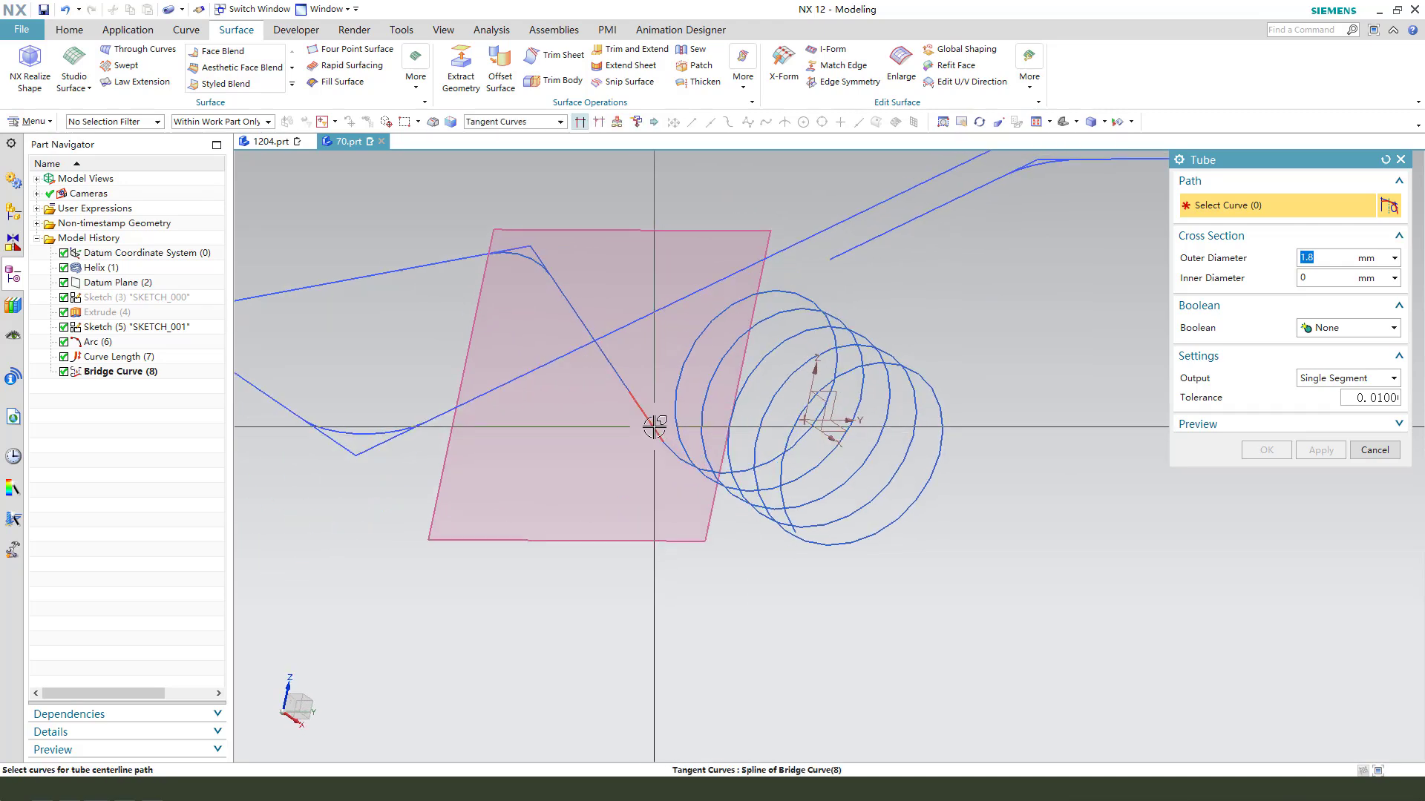
left_click(677, 426)
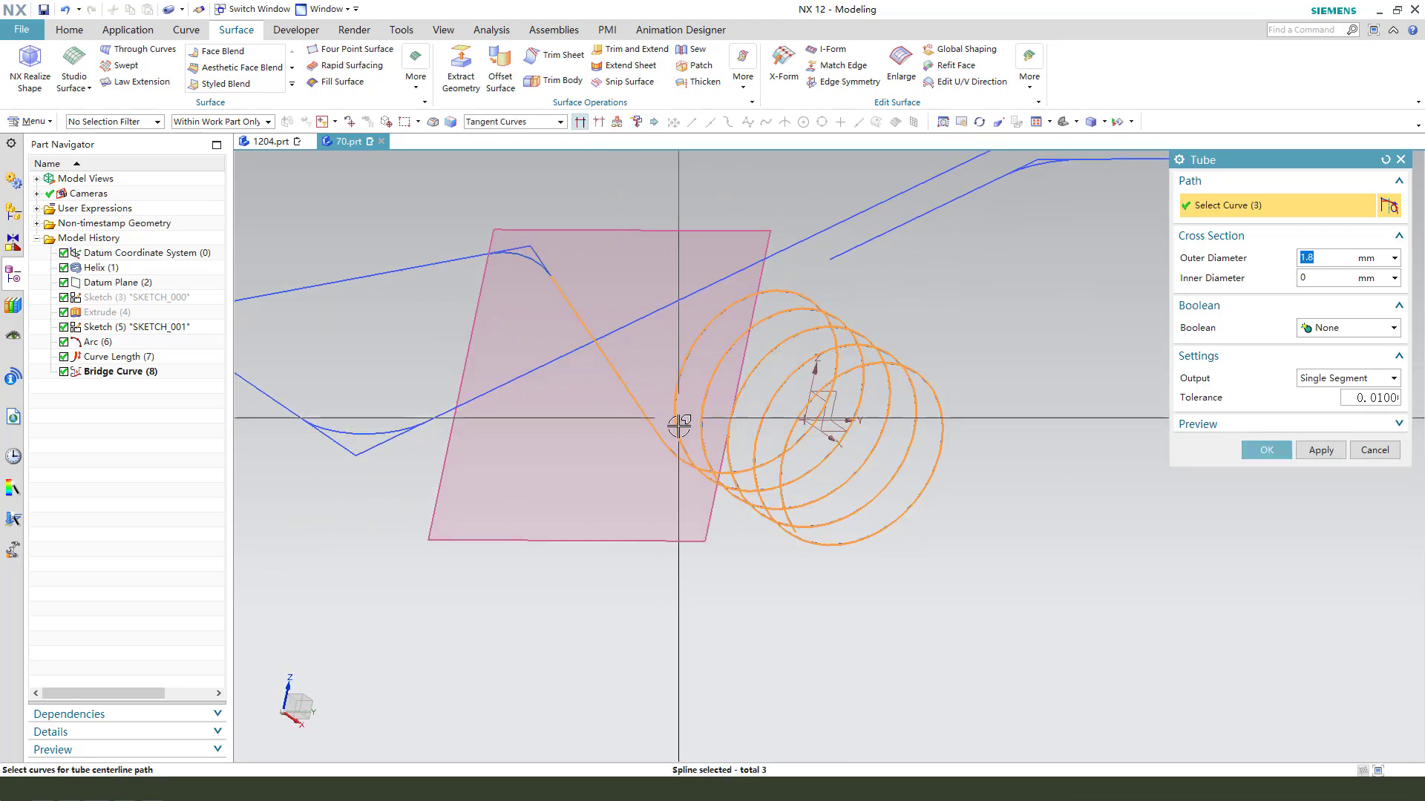
left_click(640, 409, "shift")
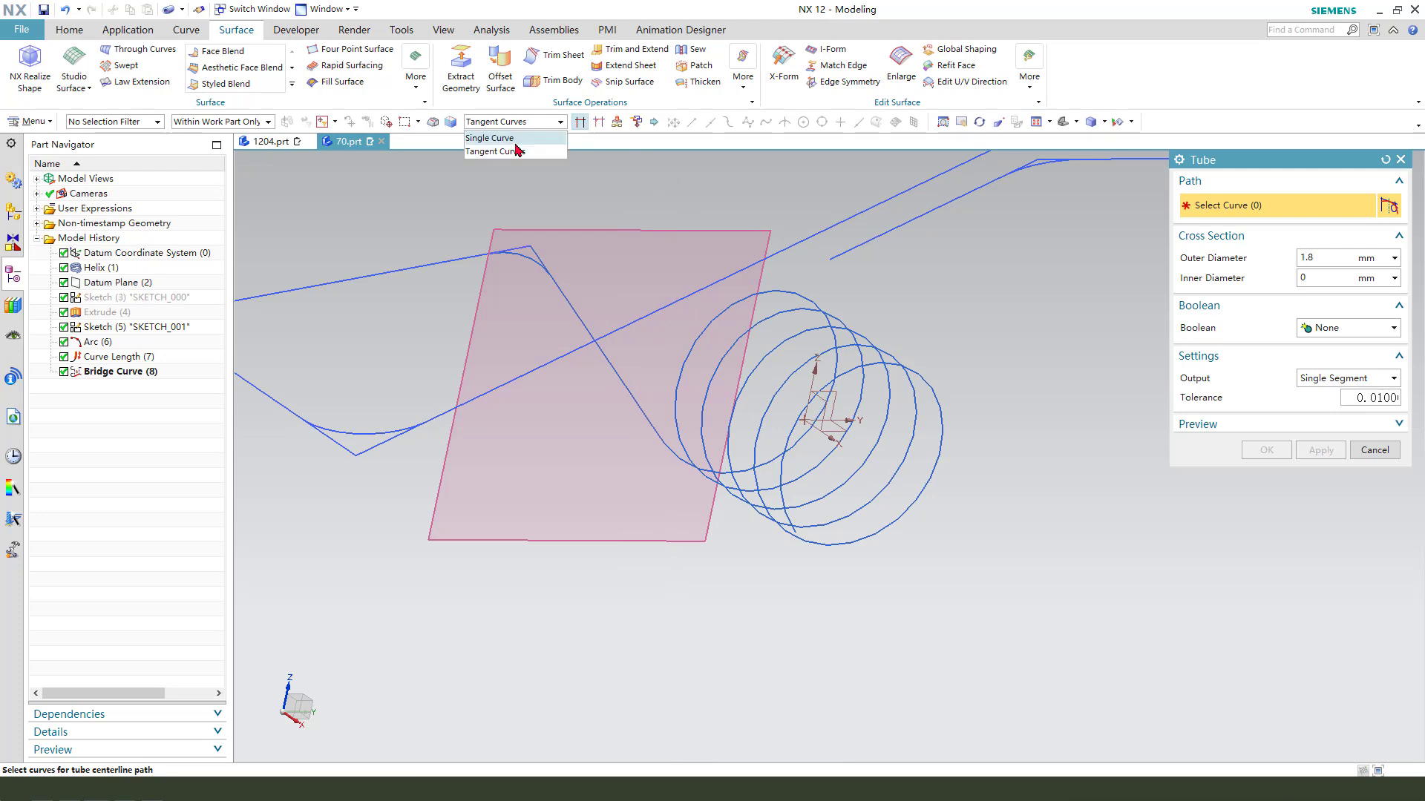
left_click(616, 375)
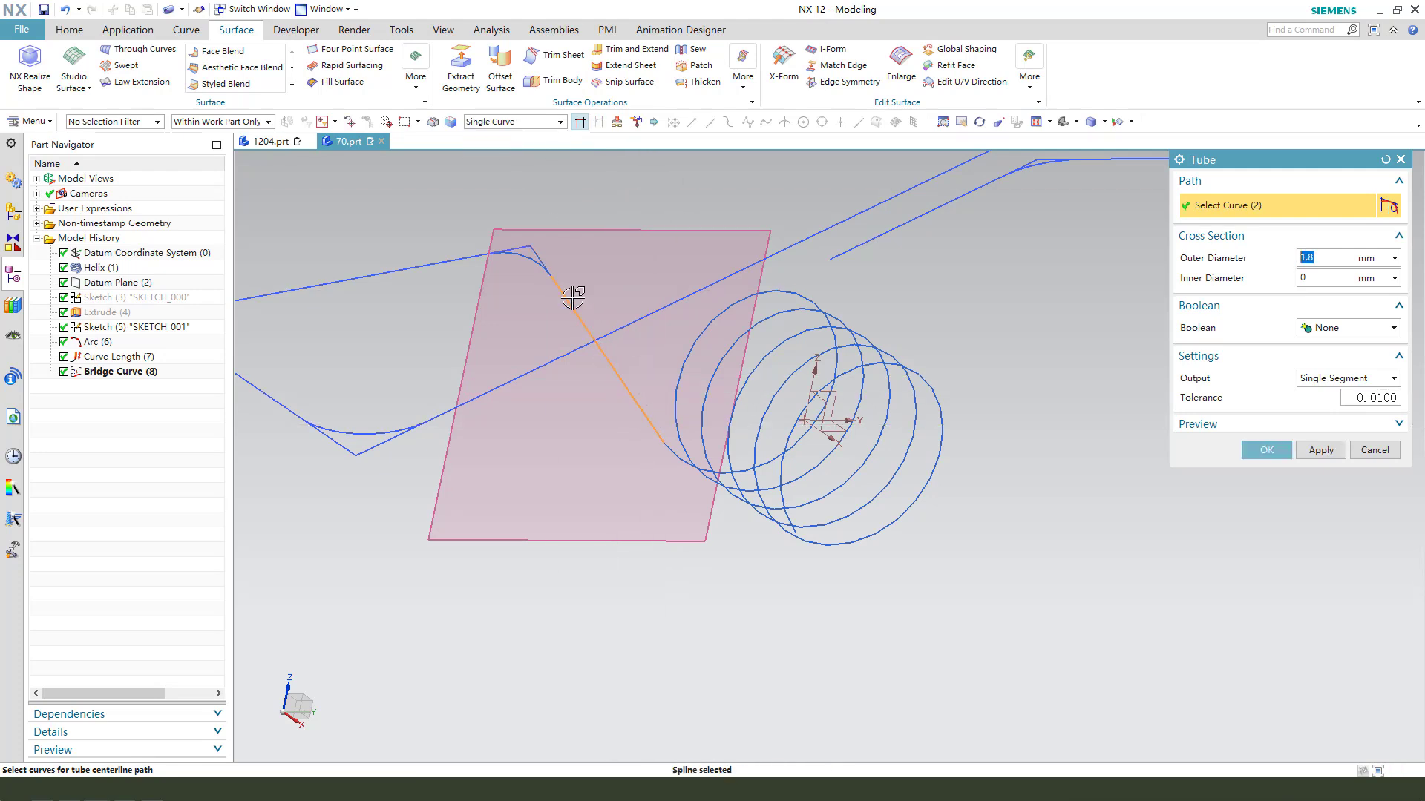
Add the arm arcs, straights, long diagonal and top loop curves to the 1.8 mm tube path.
left_click(525, 254)
middle_click_drag(525, 255, 463, 324)
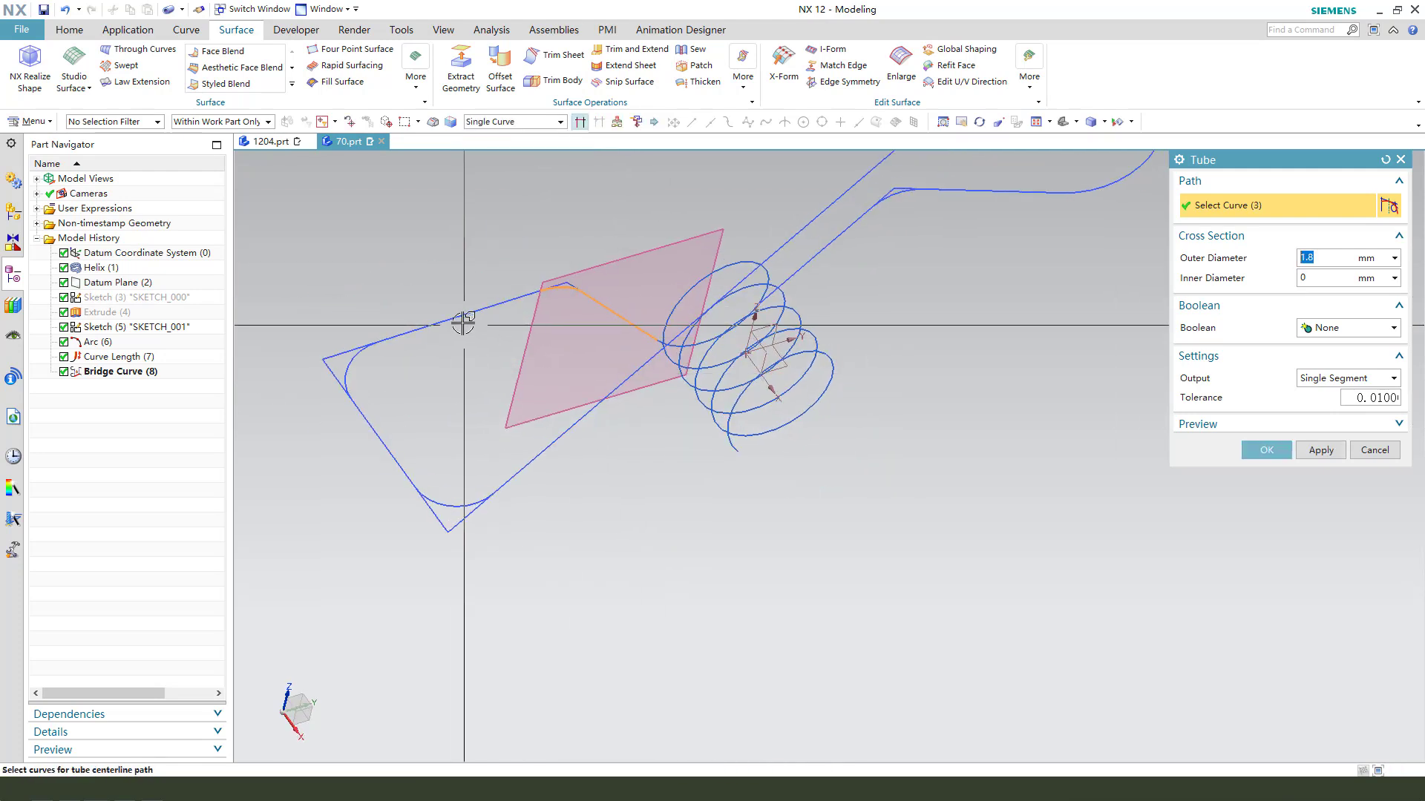
left_click(463, 324)
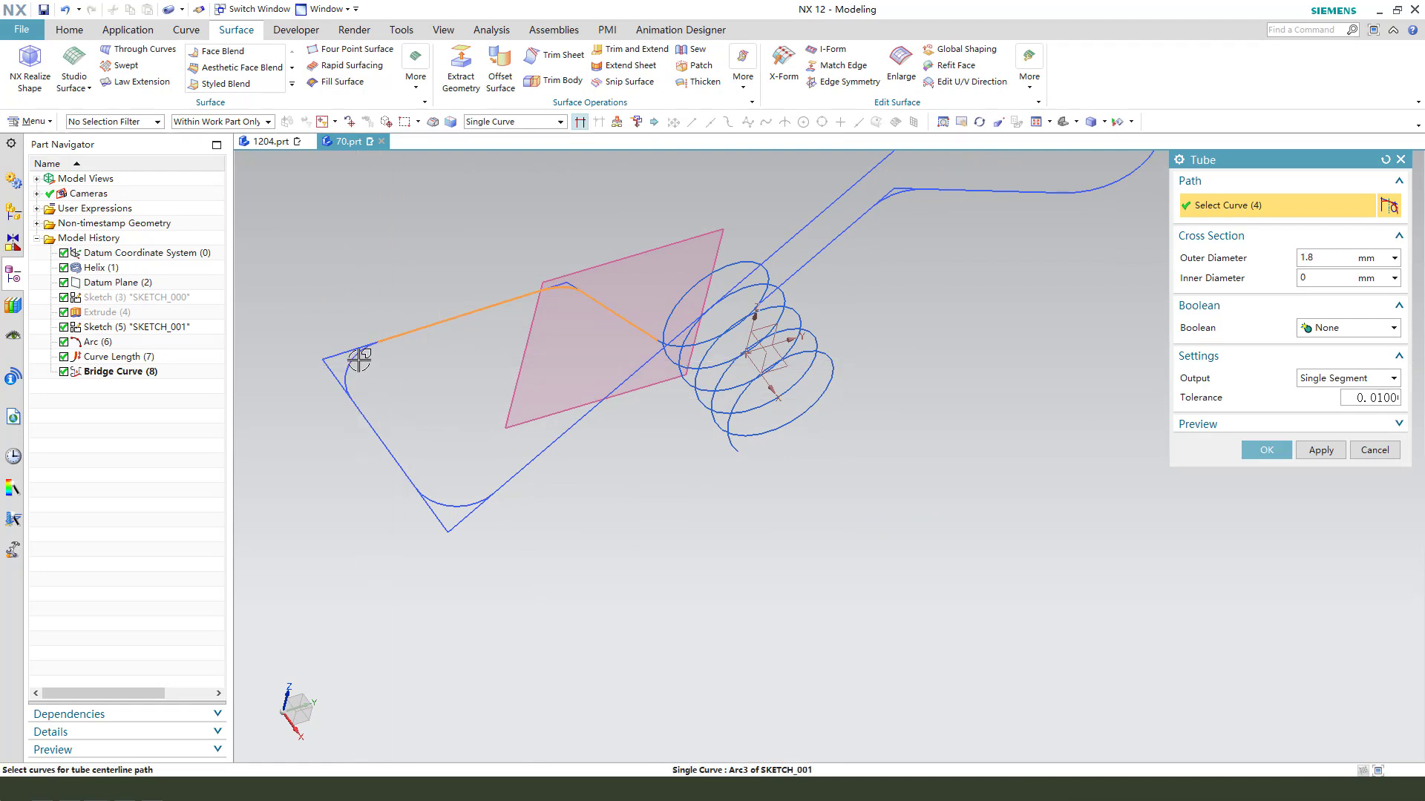
left_click(359, 360)
left_click(391, 455)
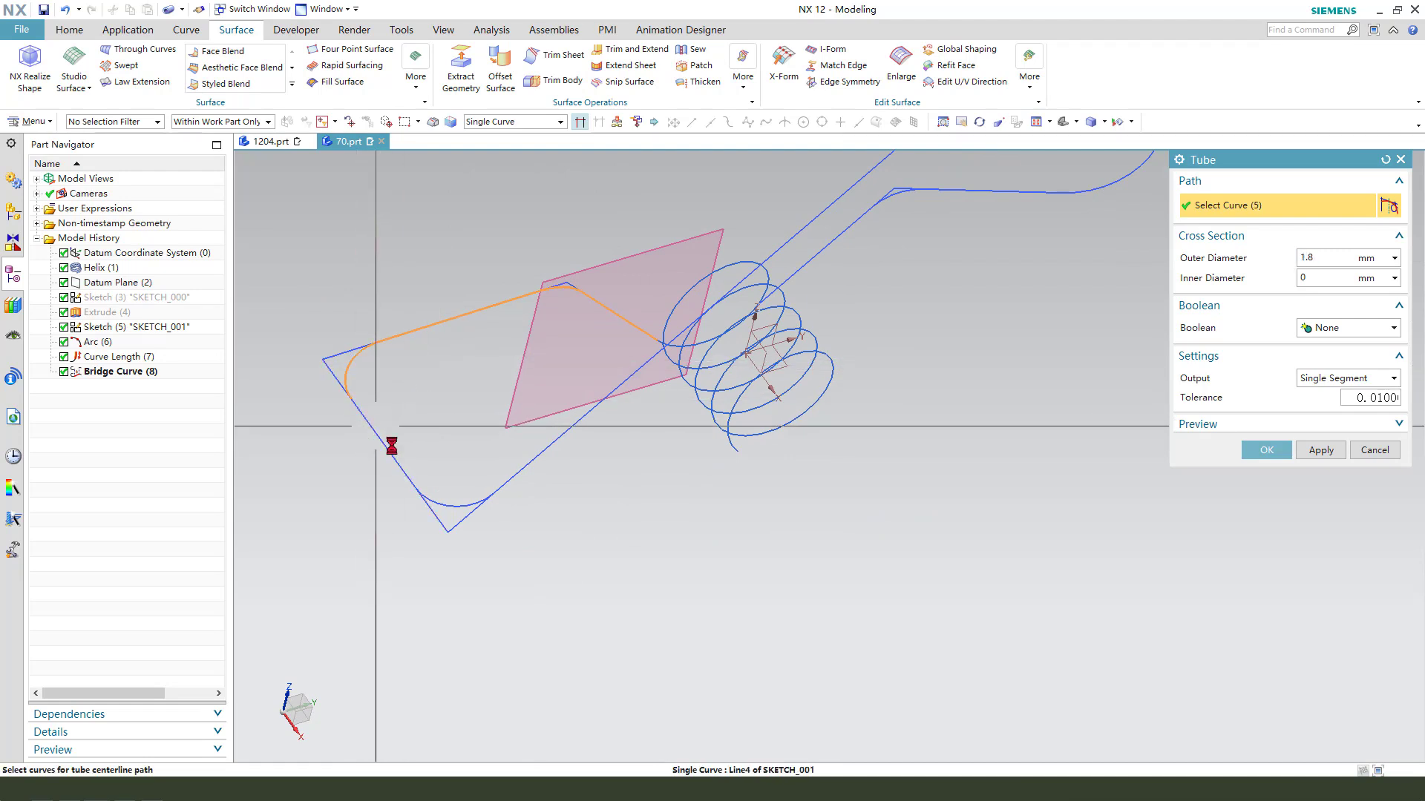
left_click(448, 503)
left_click(588, 407)
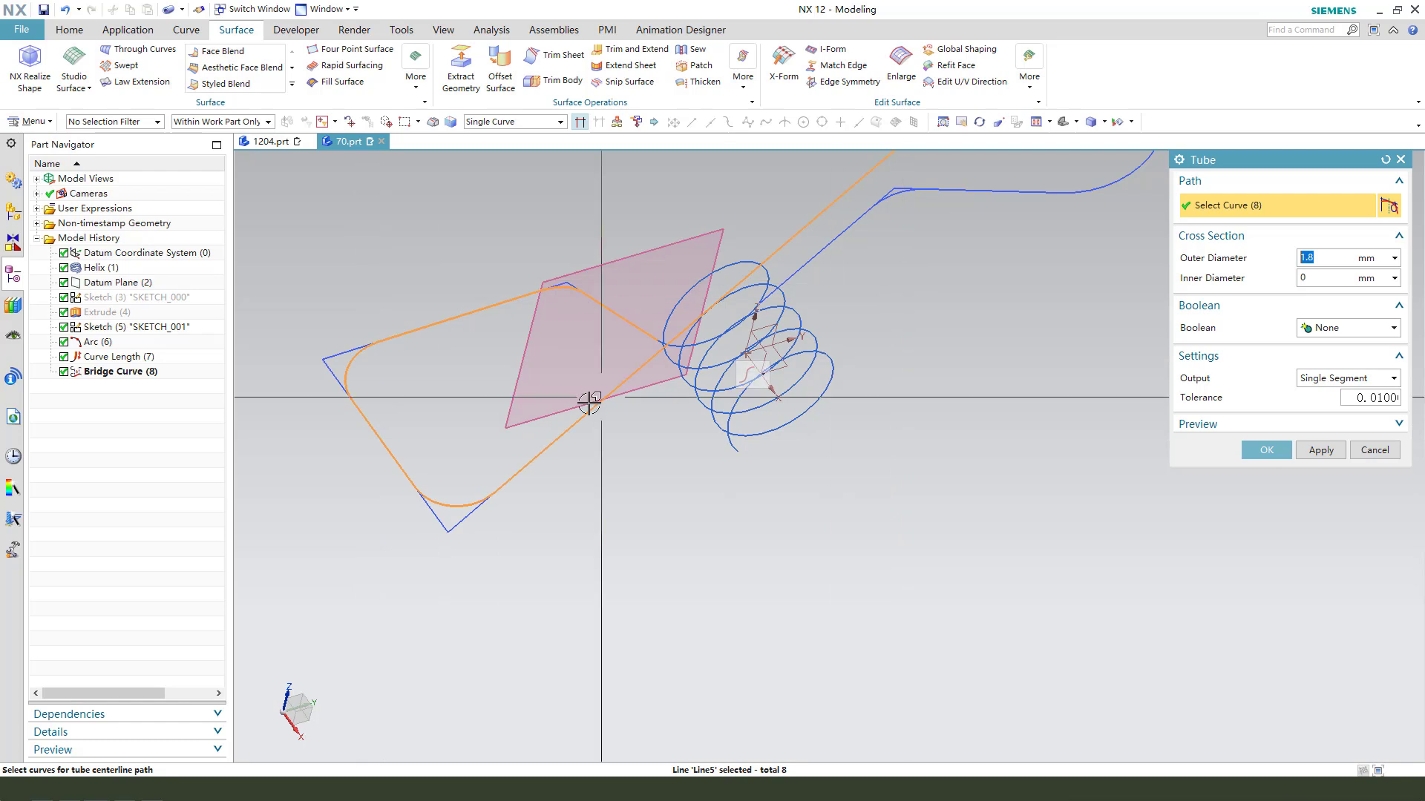
scroll(859, 181, "down", 2)
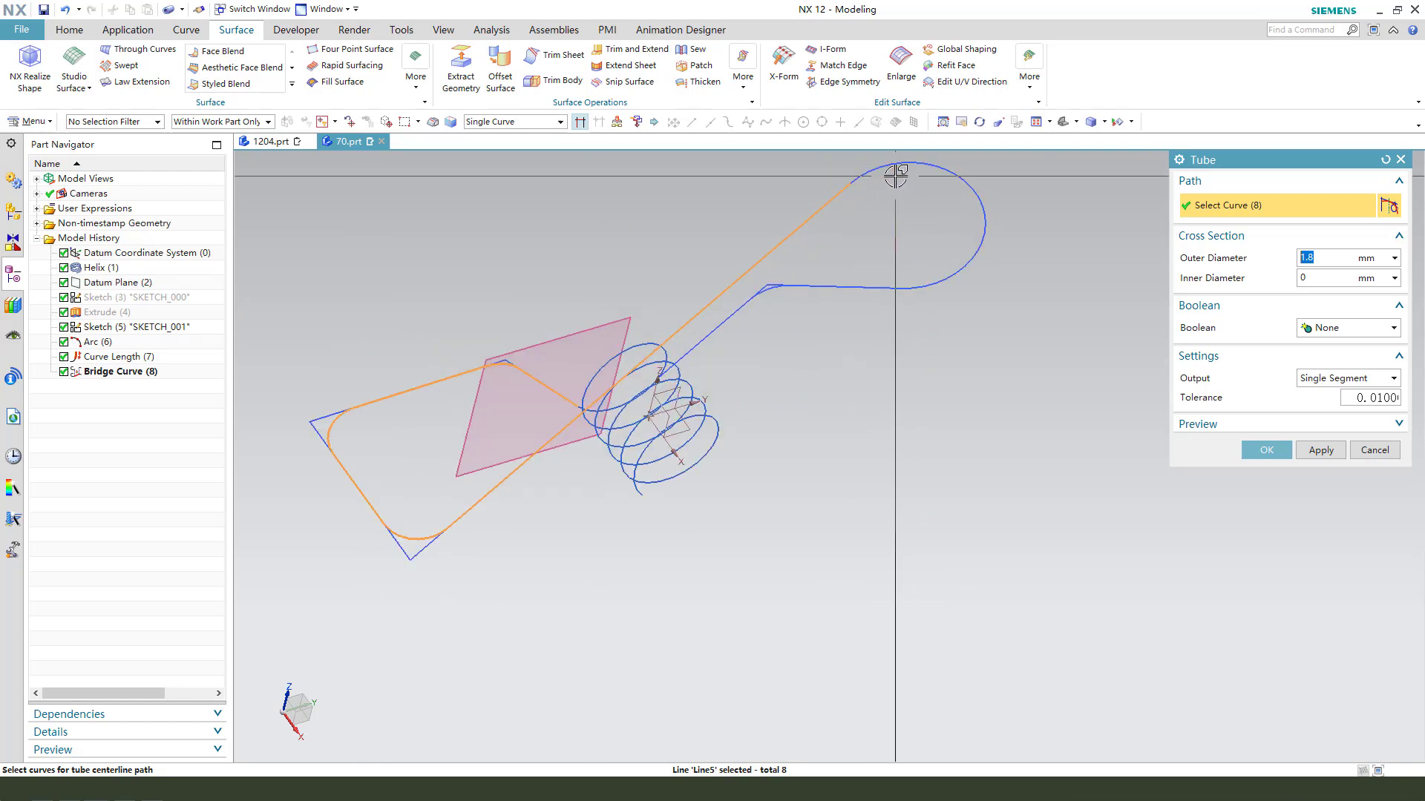
left_click(957, 178)
left_click(914, 292)
left_click(824, 286)
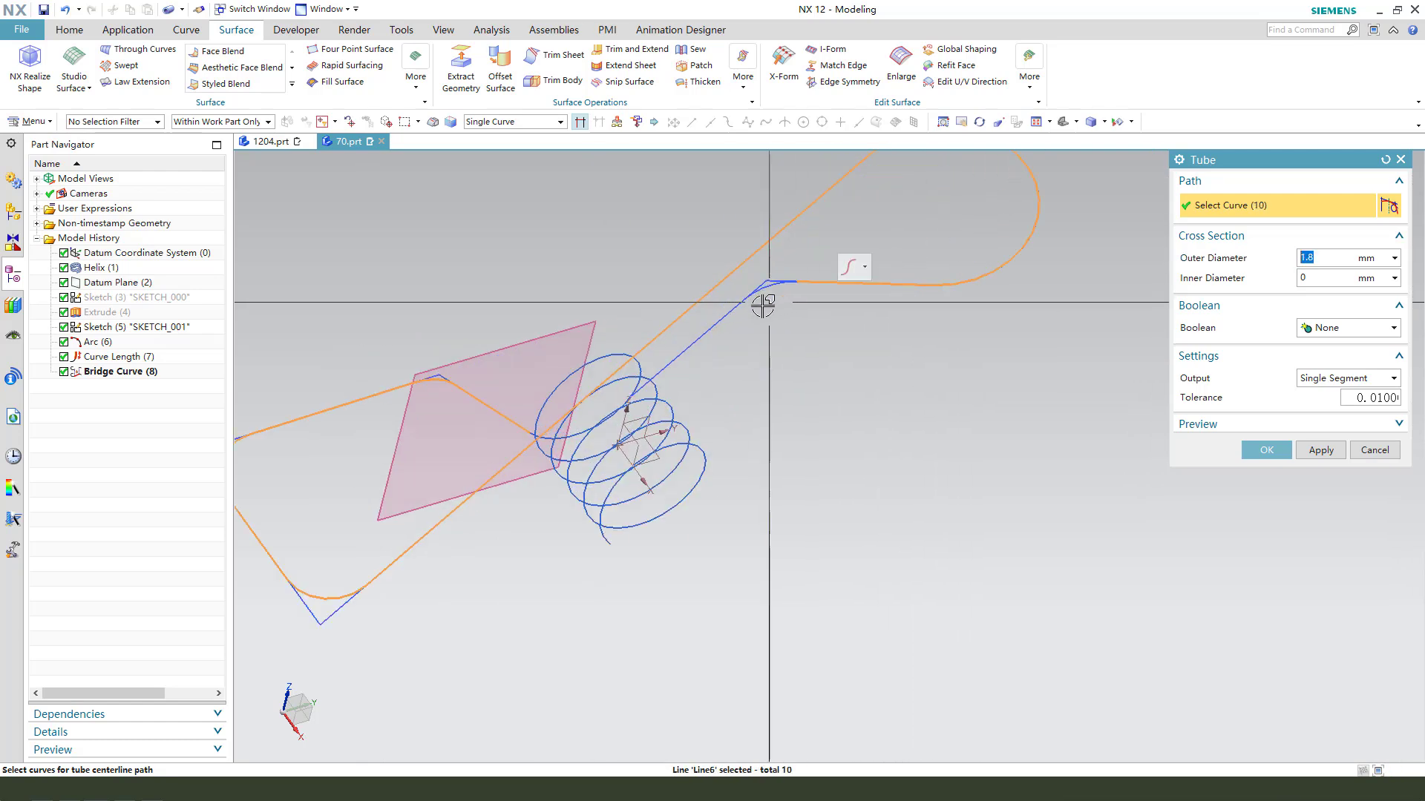
scroll(764, 302, "up", 3)
left_click(704, 330)
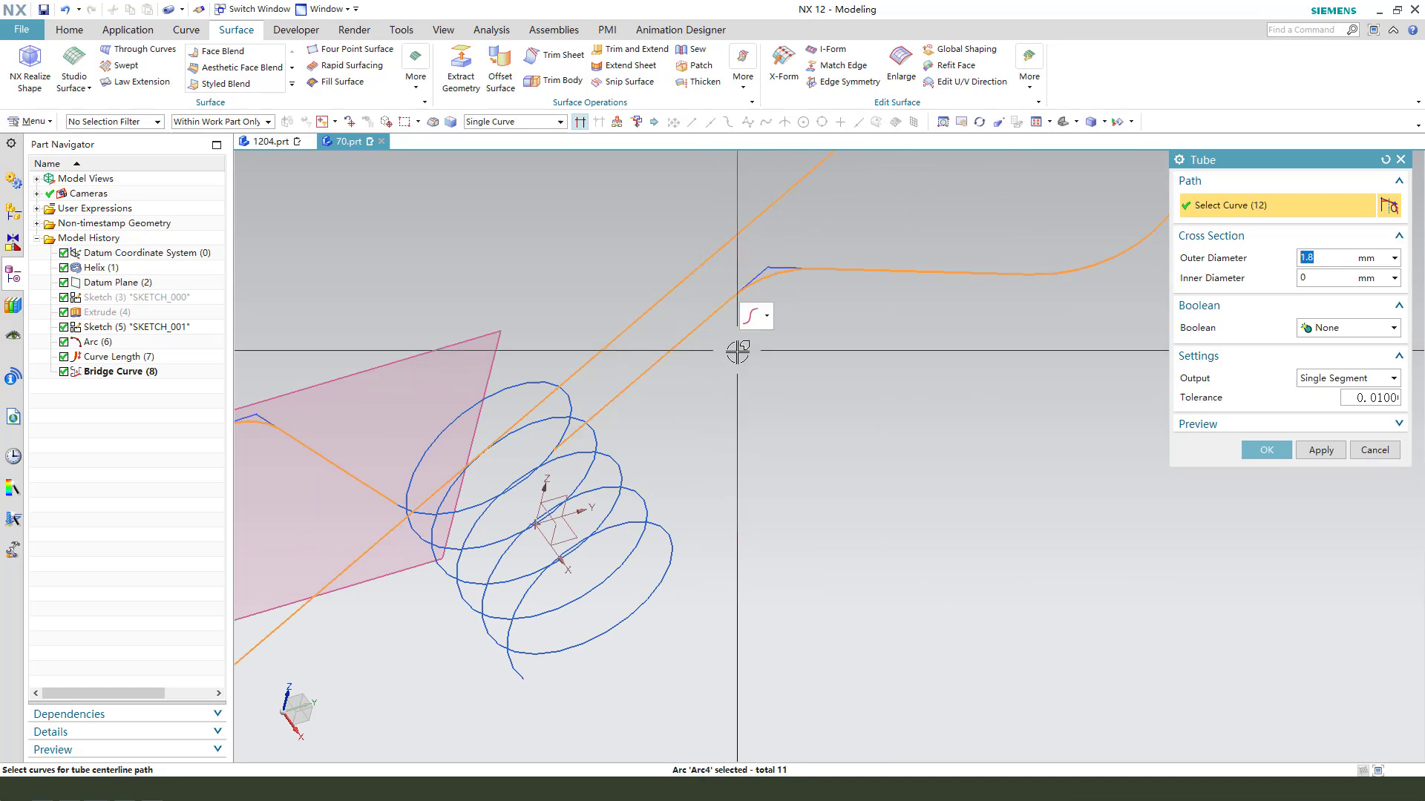
scroll(742, 356, "down", 3)
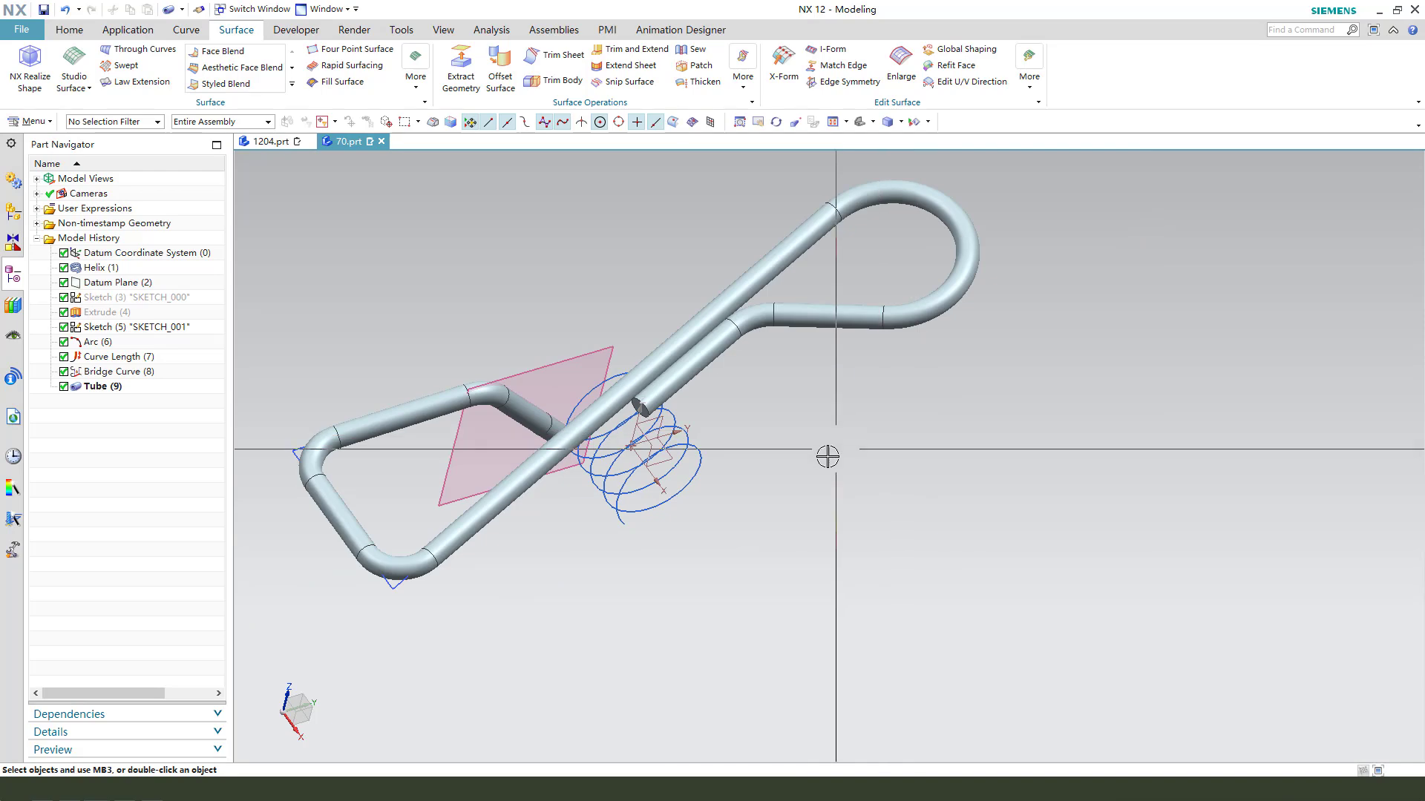
Sweep a 1.8 mm tube along the helix to make the solid spring coil.
middle_click_drag(827, 455, 713, 502)
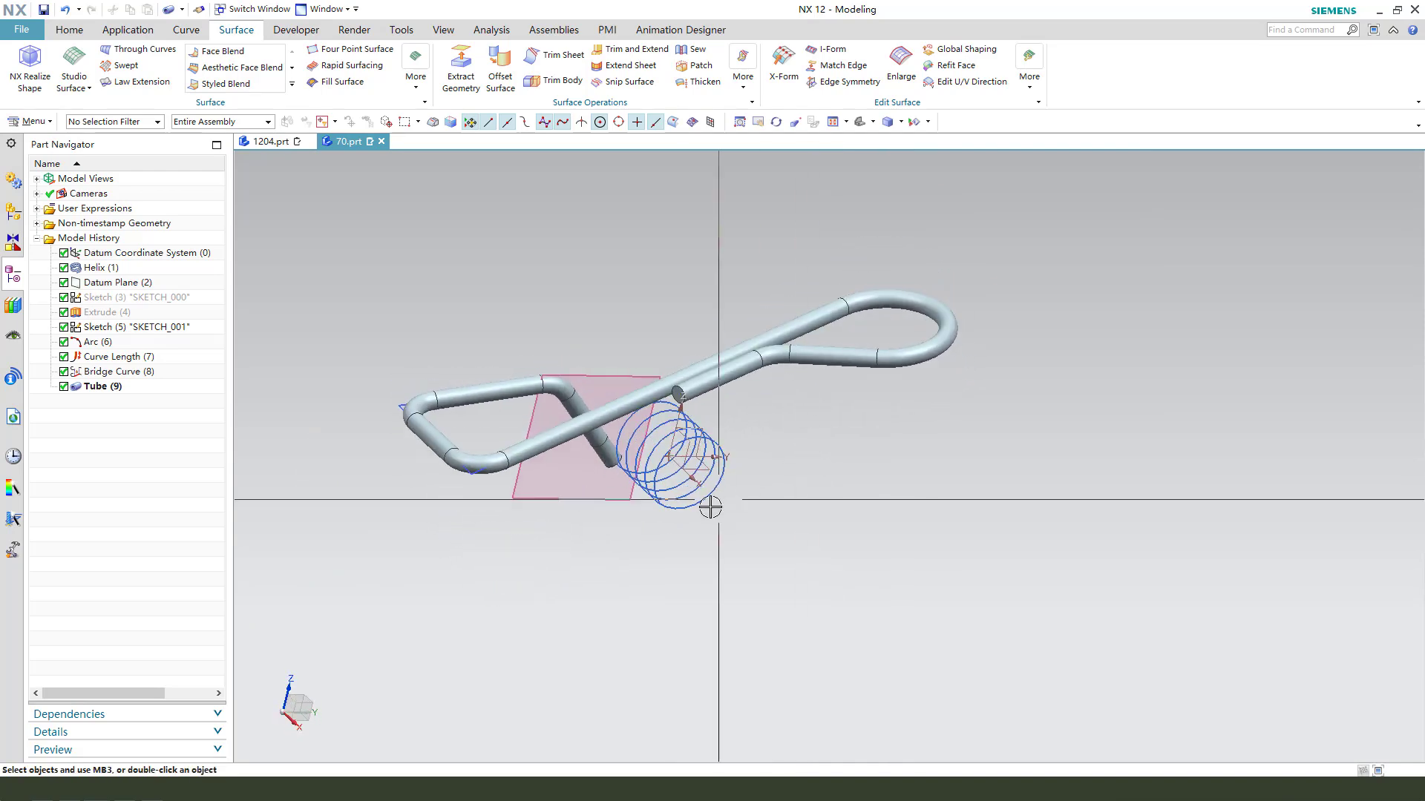
left_click(423, 89)
left_click(517, 141)
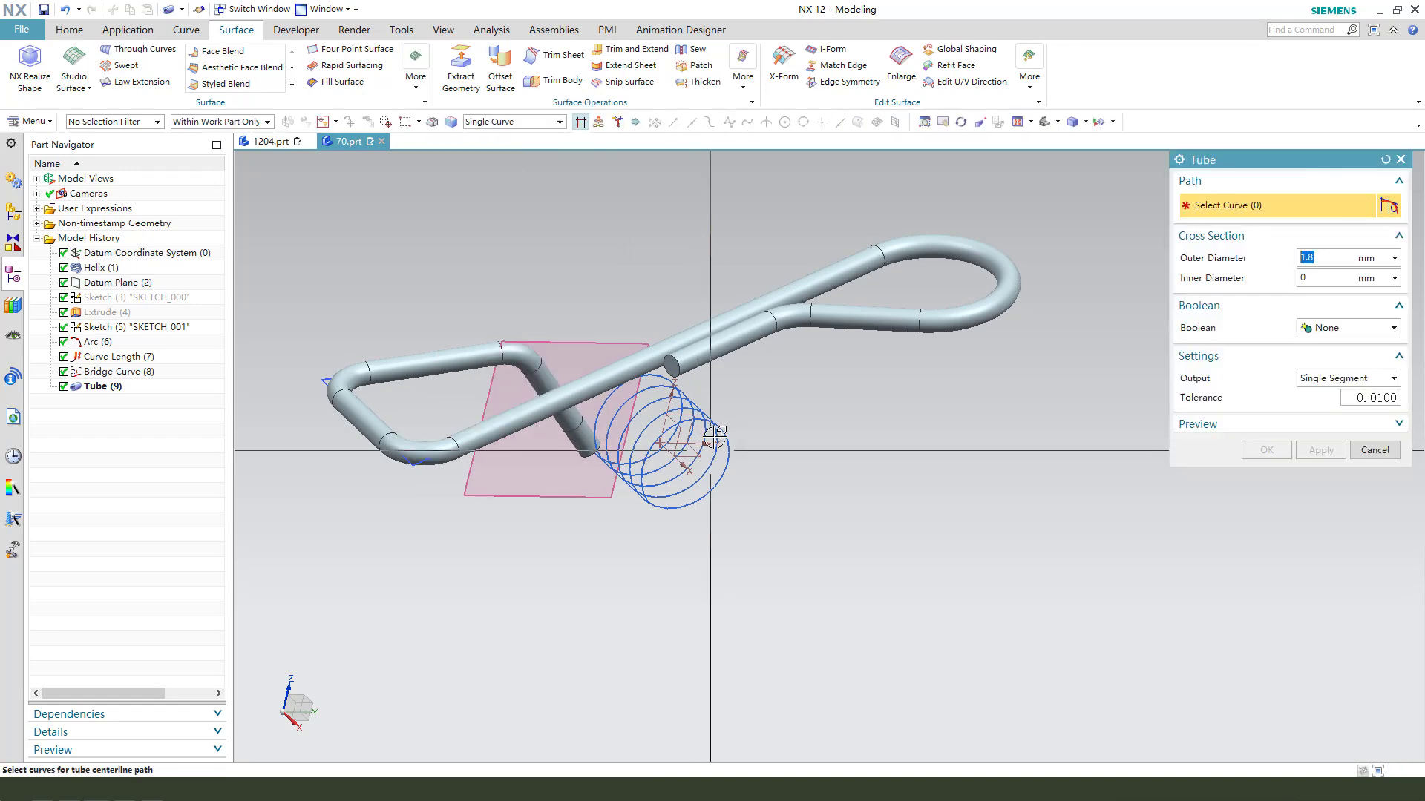
left_click(717, 438)
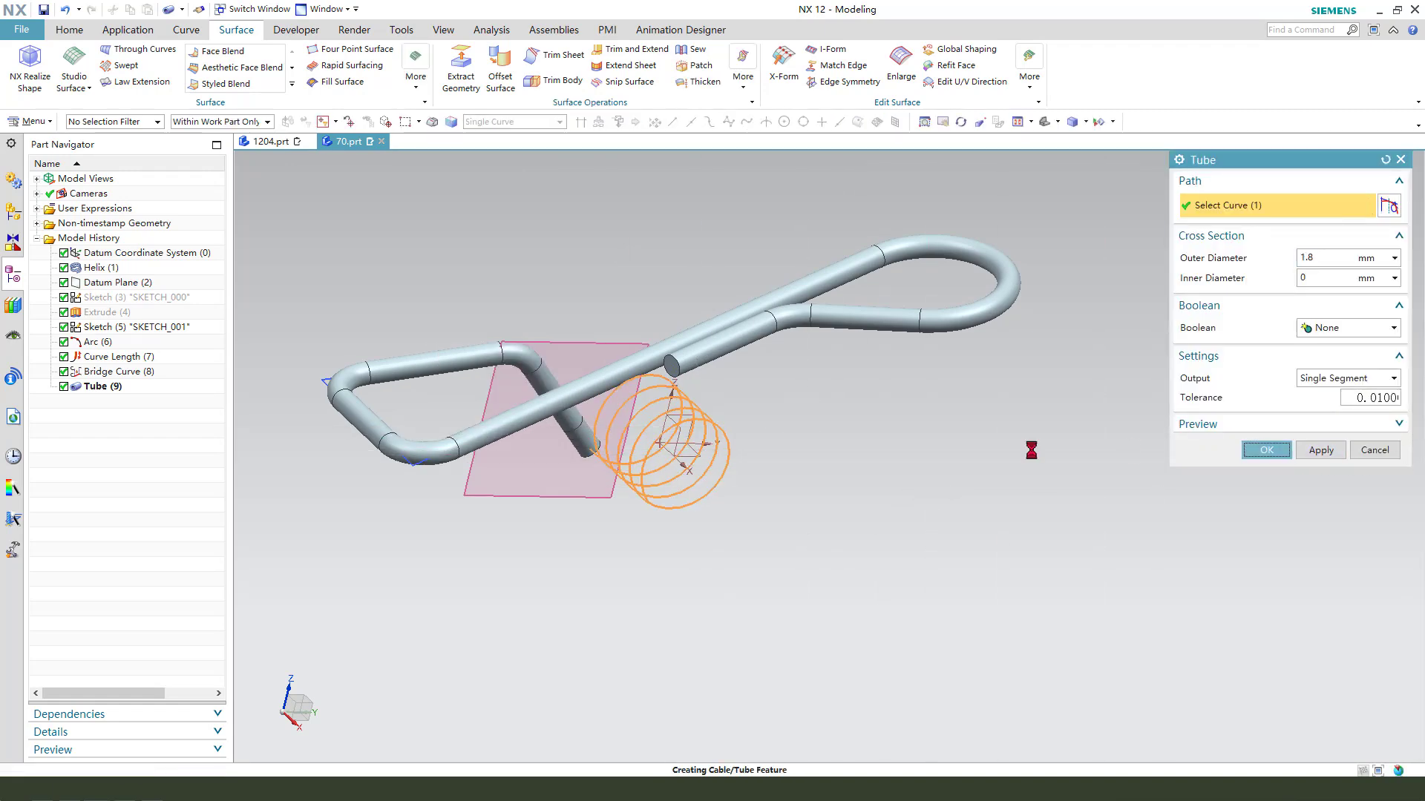
middle_click_drag(728, 509, 764, 408)
scroll(764, 407, "down", 3)
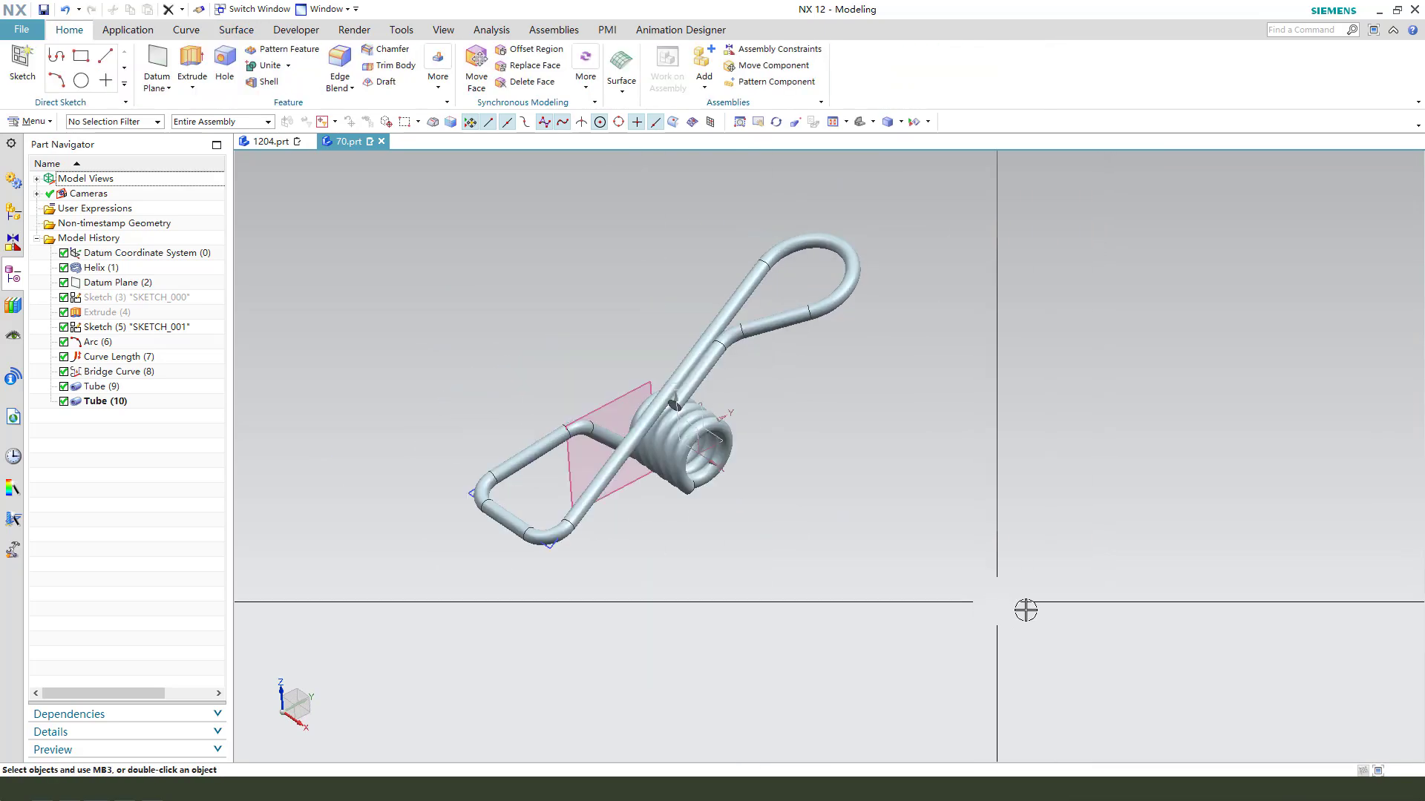
middle_click_drag(1049, 617, 1032, 594)
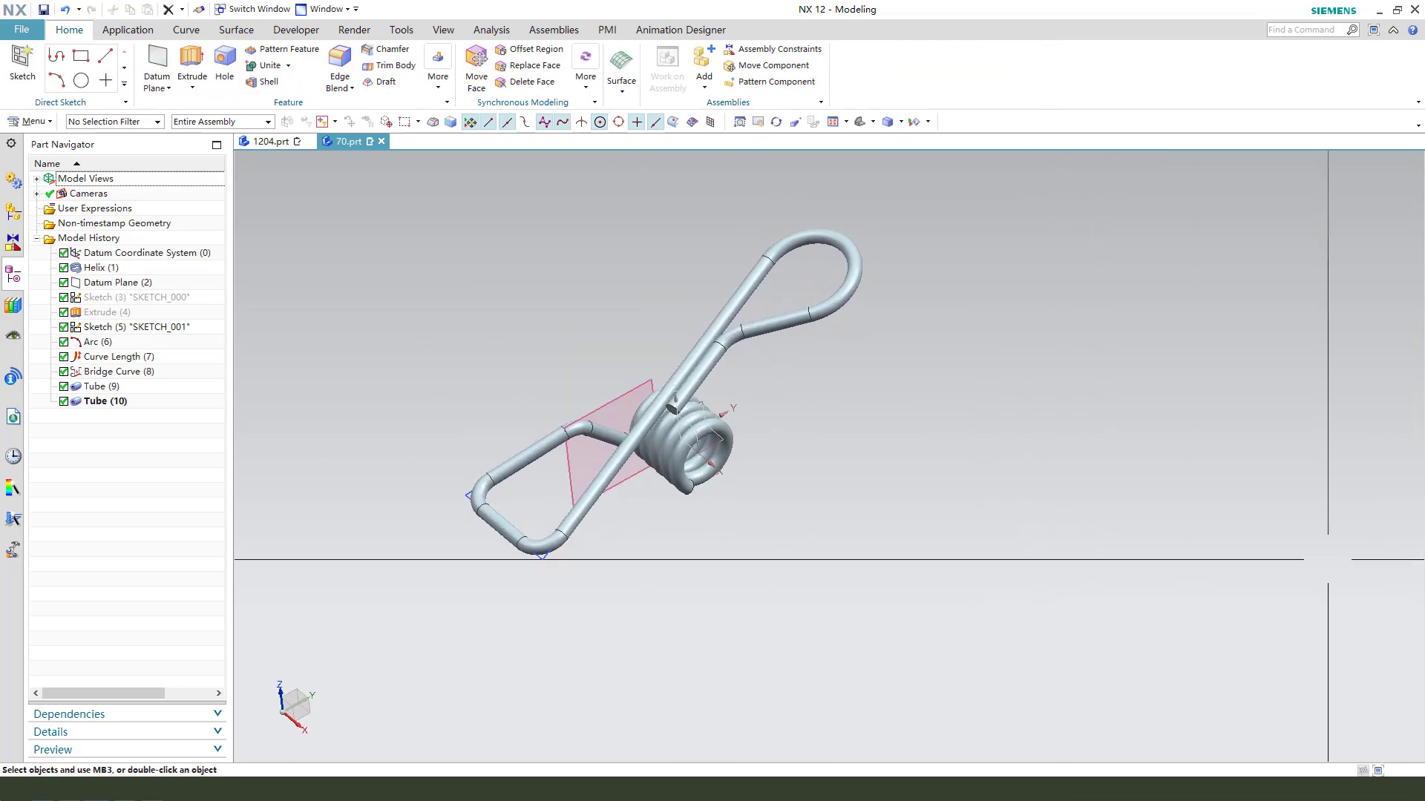
Circularly pattern Tube (9) about the helix axis, Count 2 over 360°, creating the second arm.
left_click(438, 88)
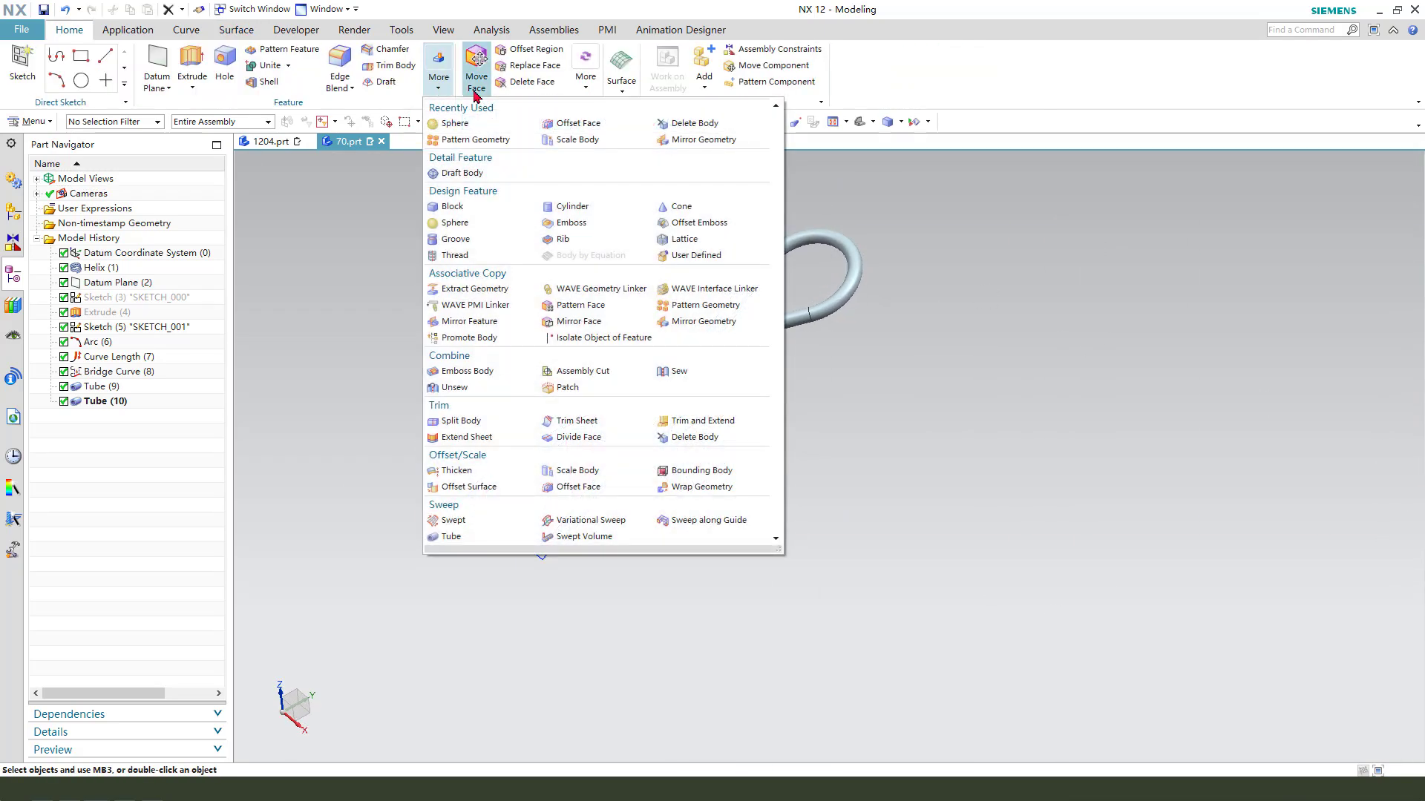
left_click(474, 140)
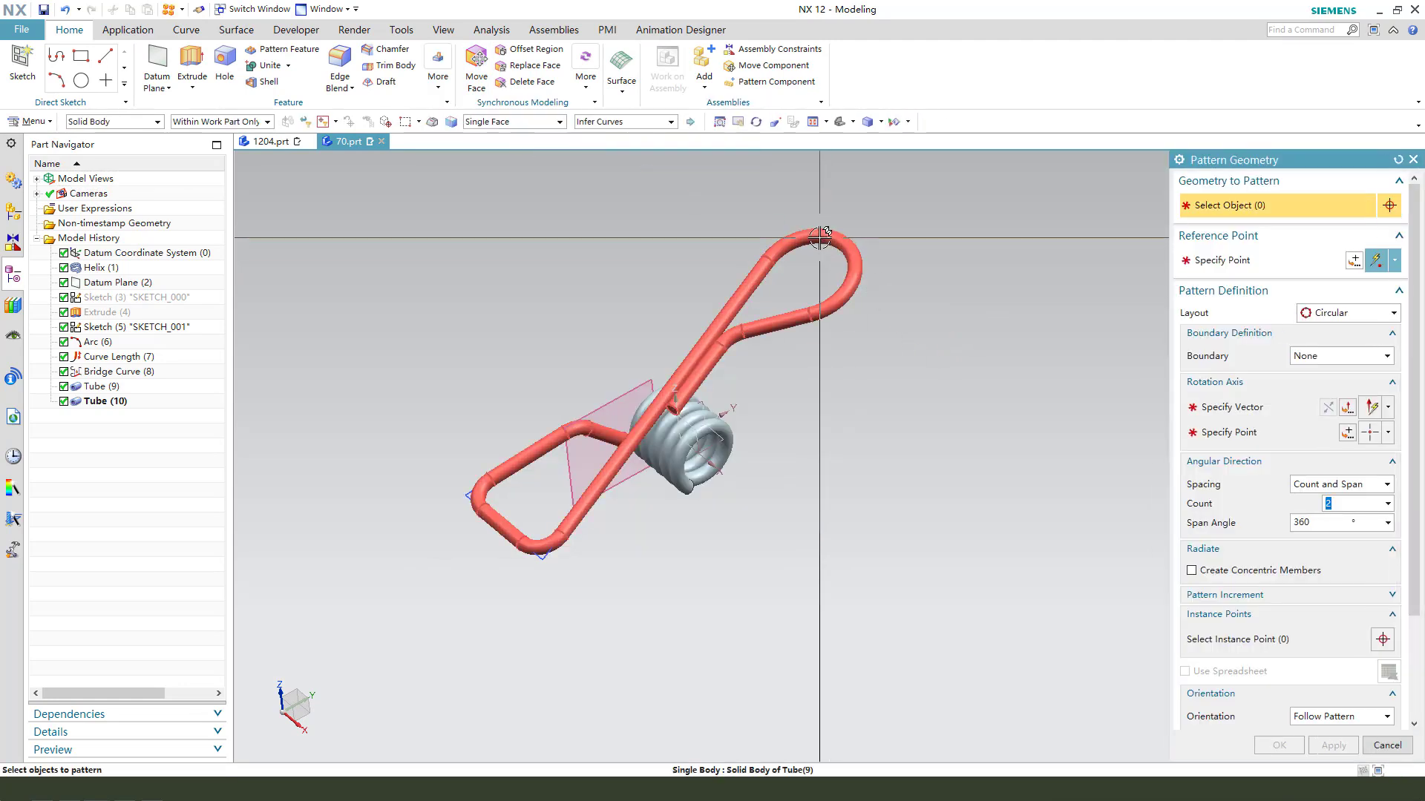
left_click(820, 237)
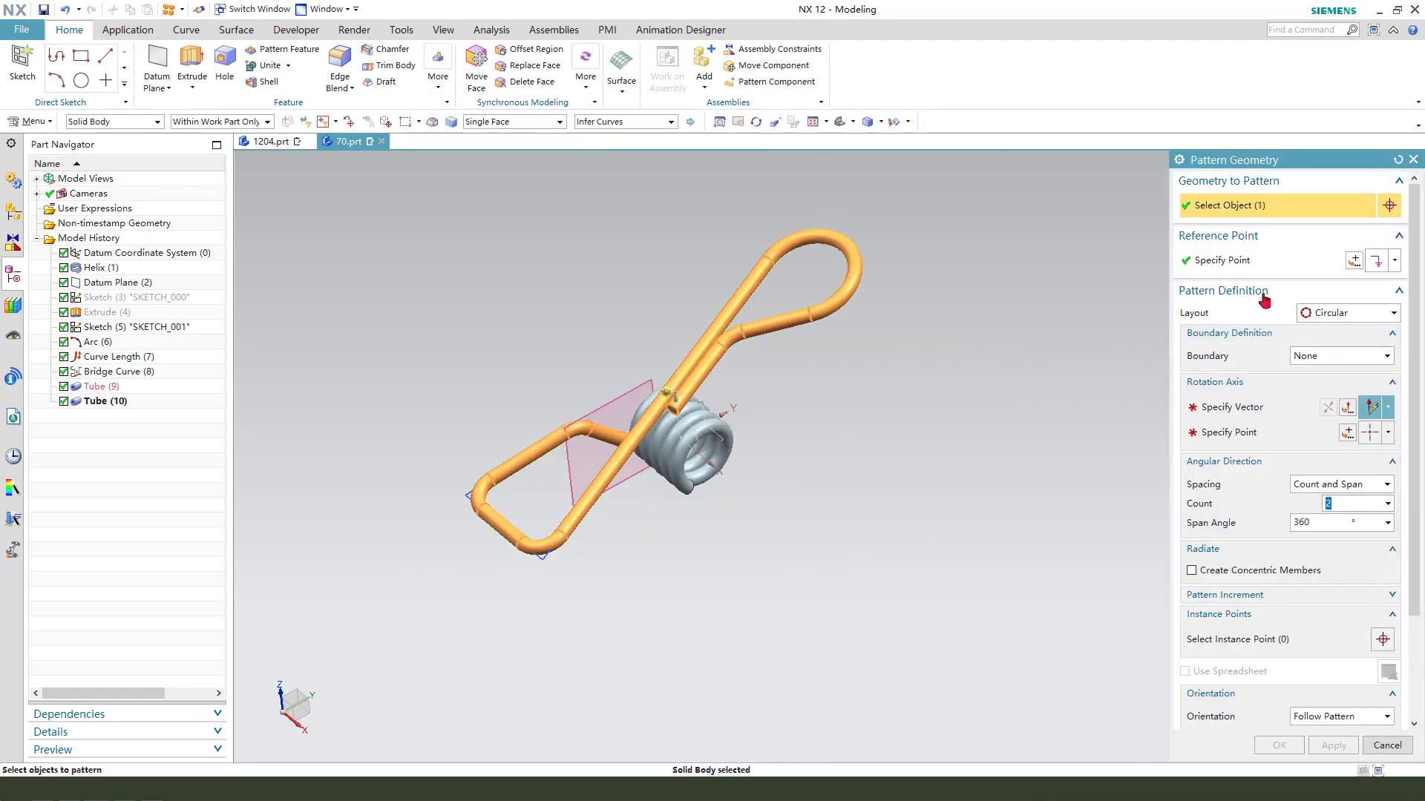
left_click(1232, 434)
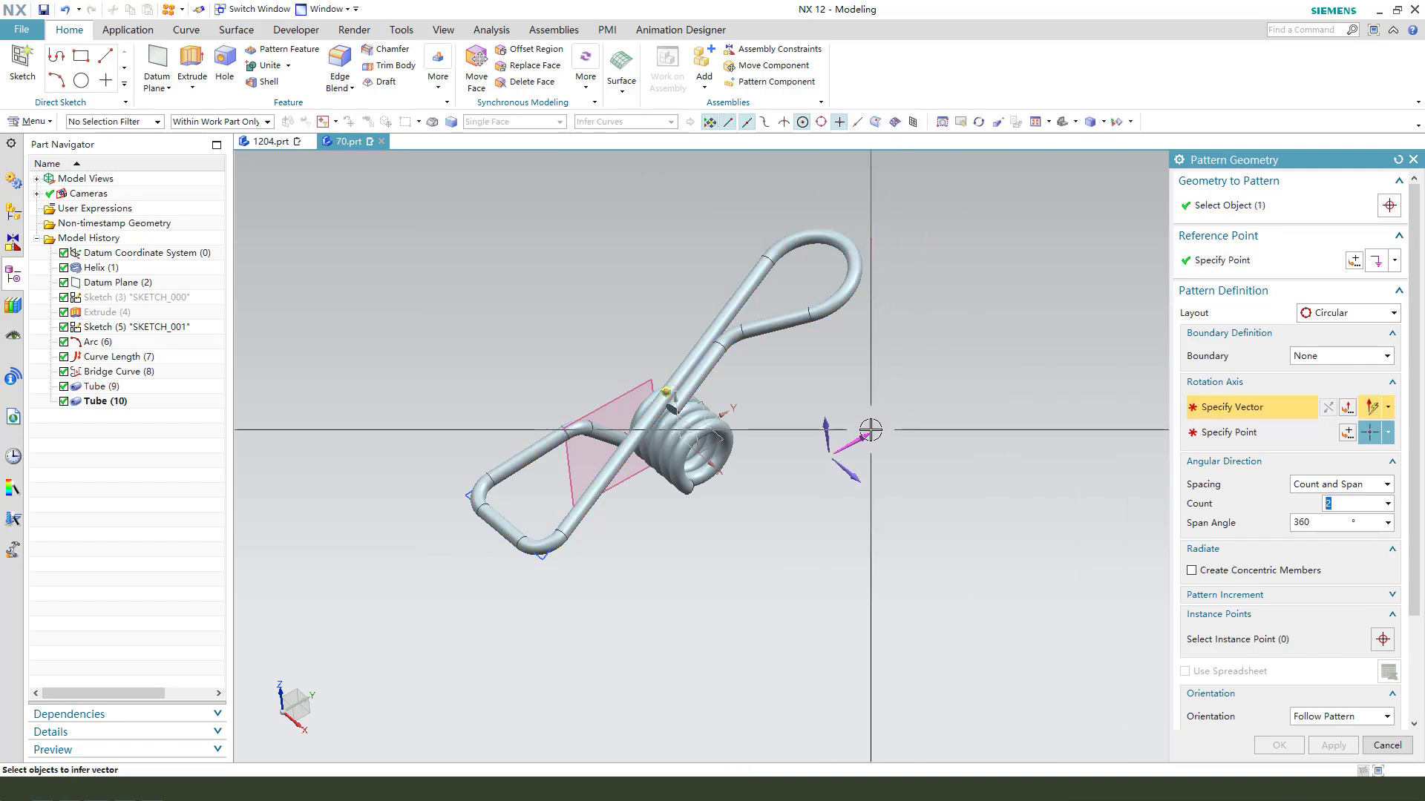
left_click(723, 433)
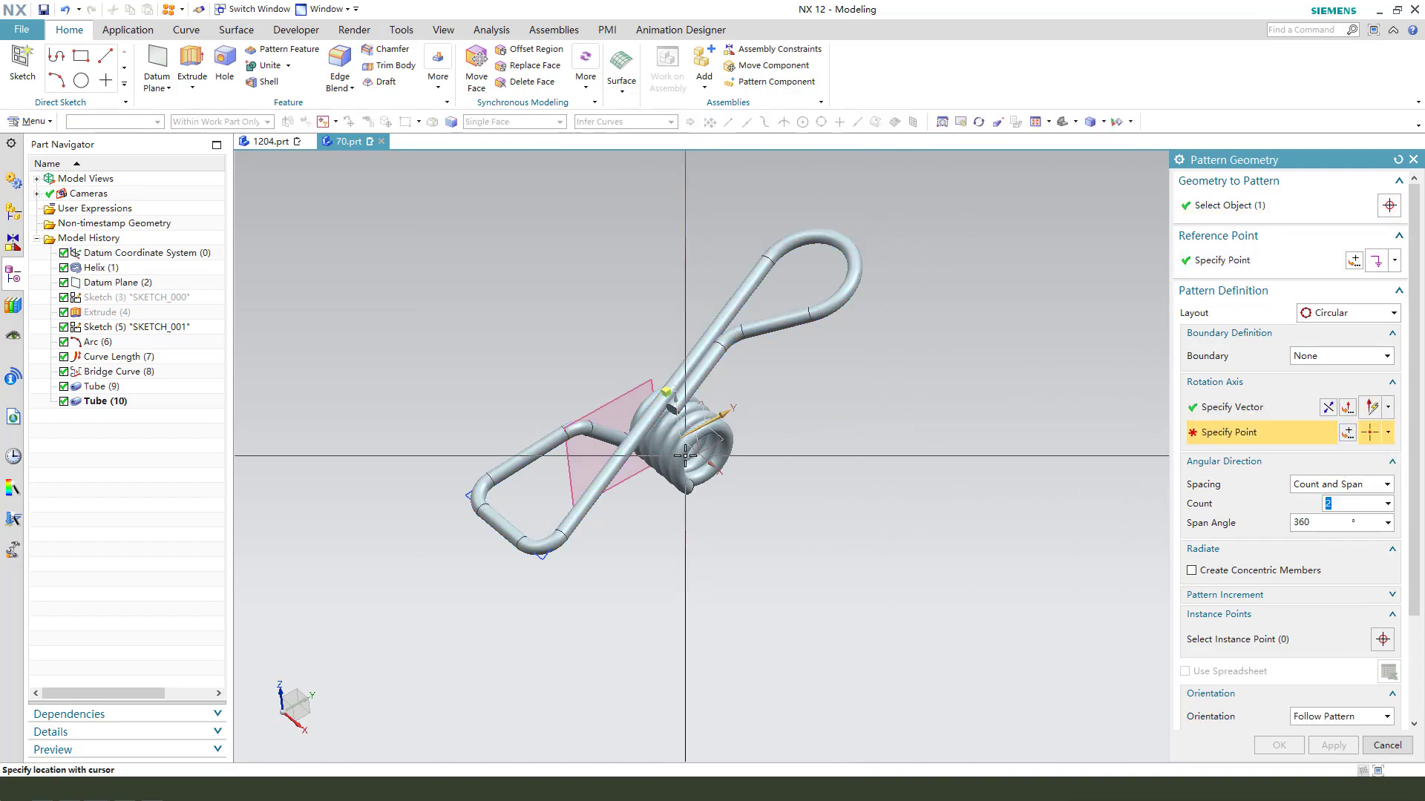
scroll(746, 482, "up", 2)
middle_click_drag(746, 483, 739, 504)
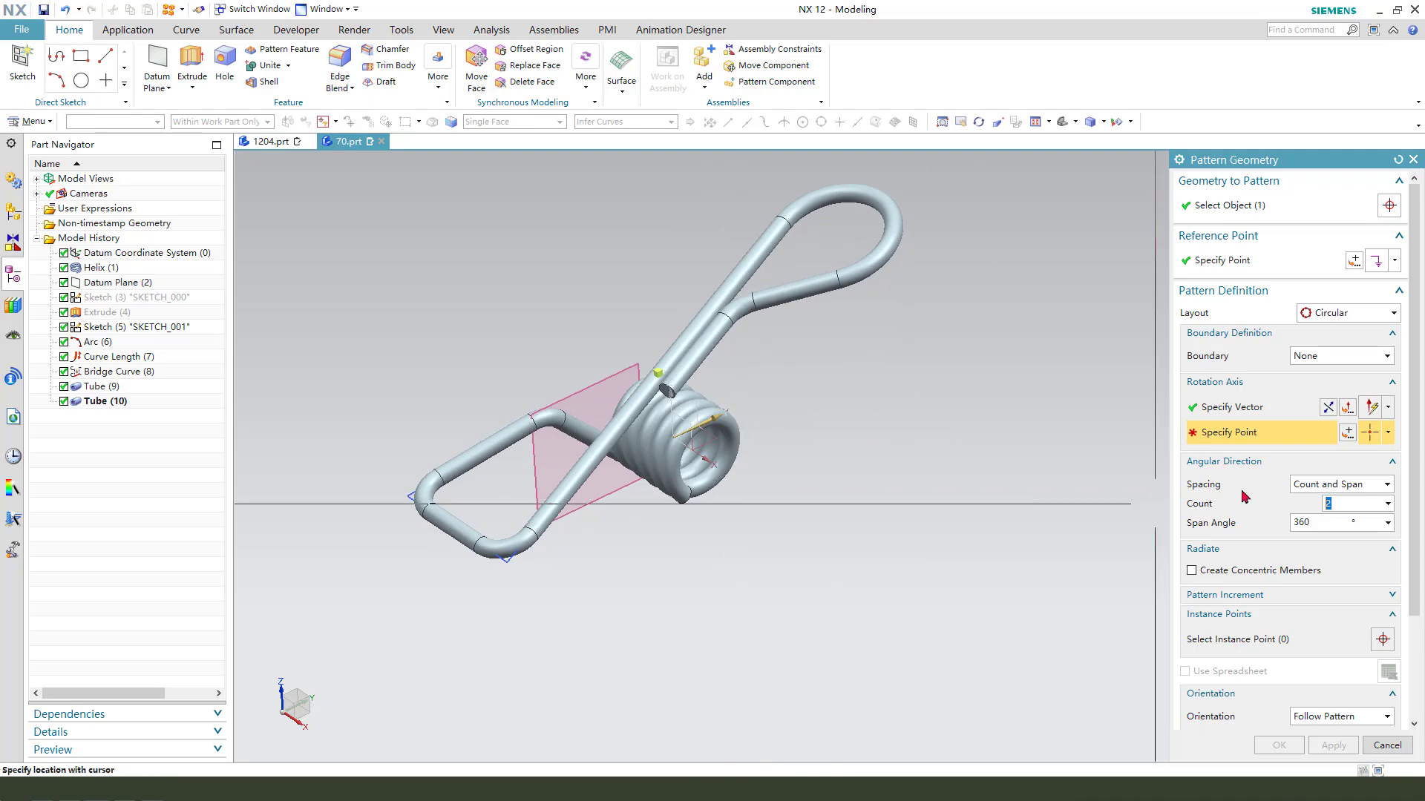
left_click(1348, 434)
left_click(1333, 451)
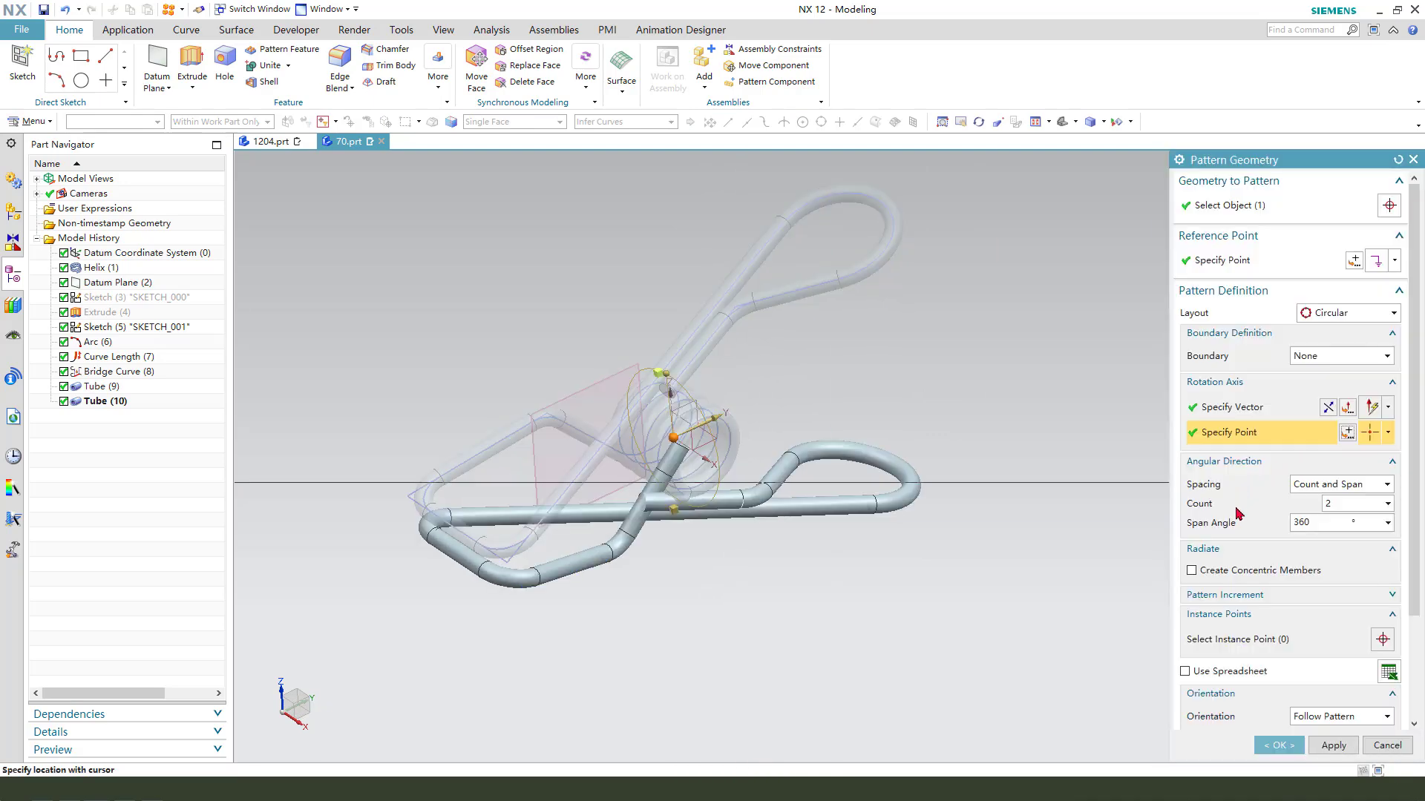
left_click(1279, 744)
middle_click_drag(794, 557, 750, 412)
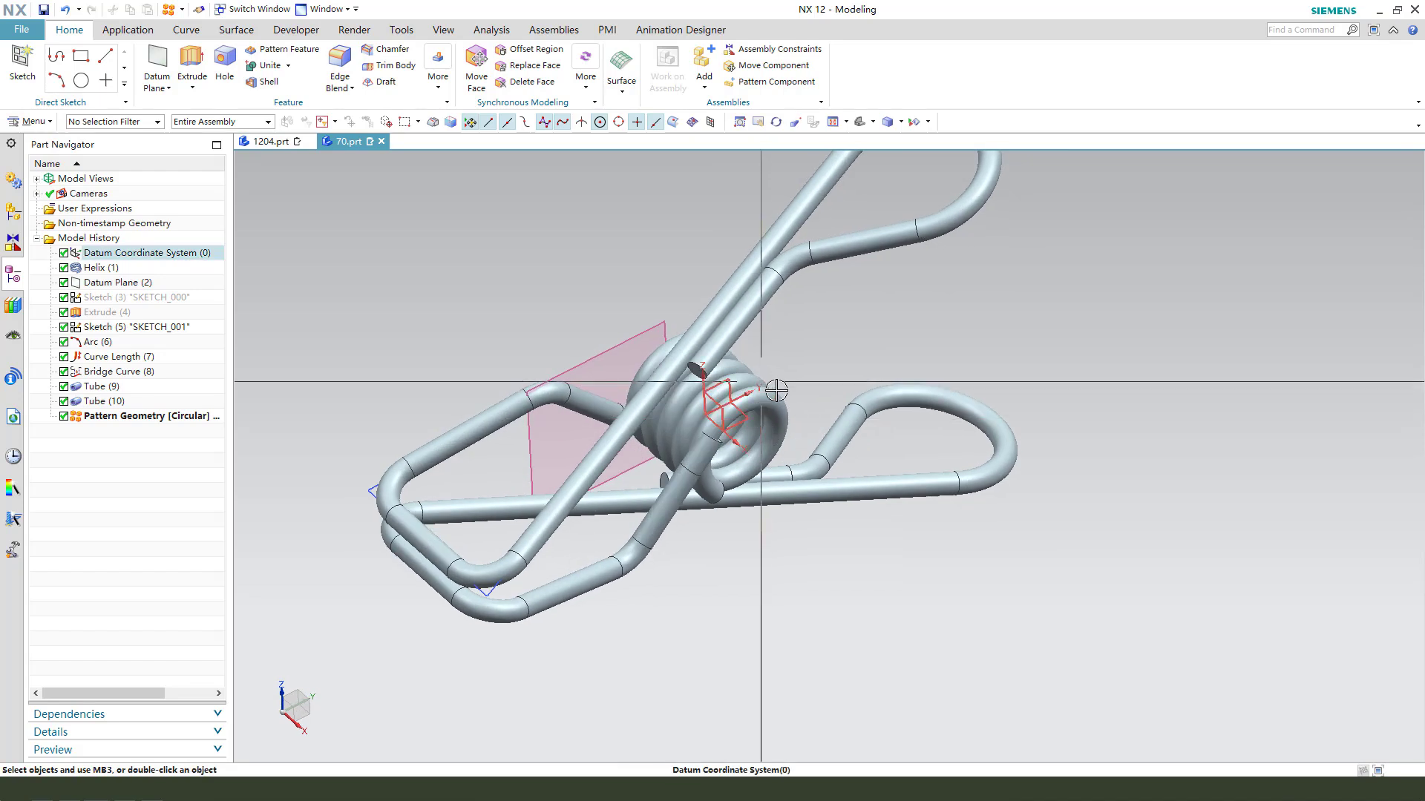
Uncheck the circular pattern and Tube (10) so only one arm and the helix show.
left_click(64, 416)
left_click(64, 402)
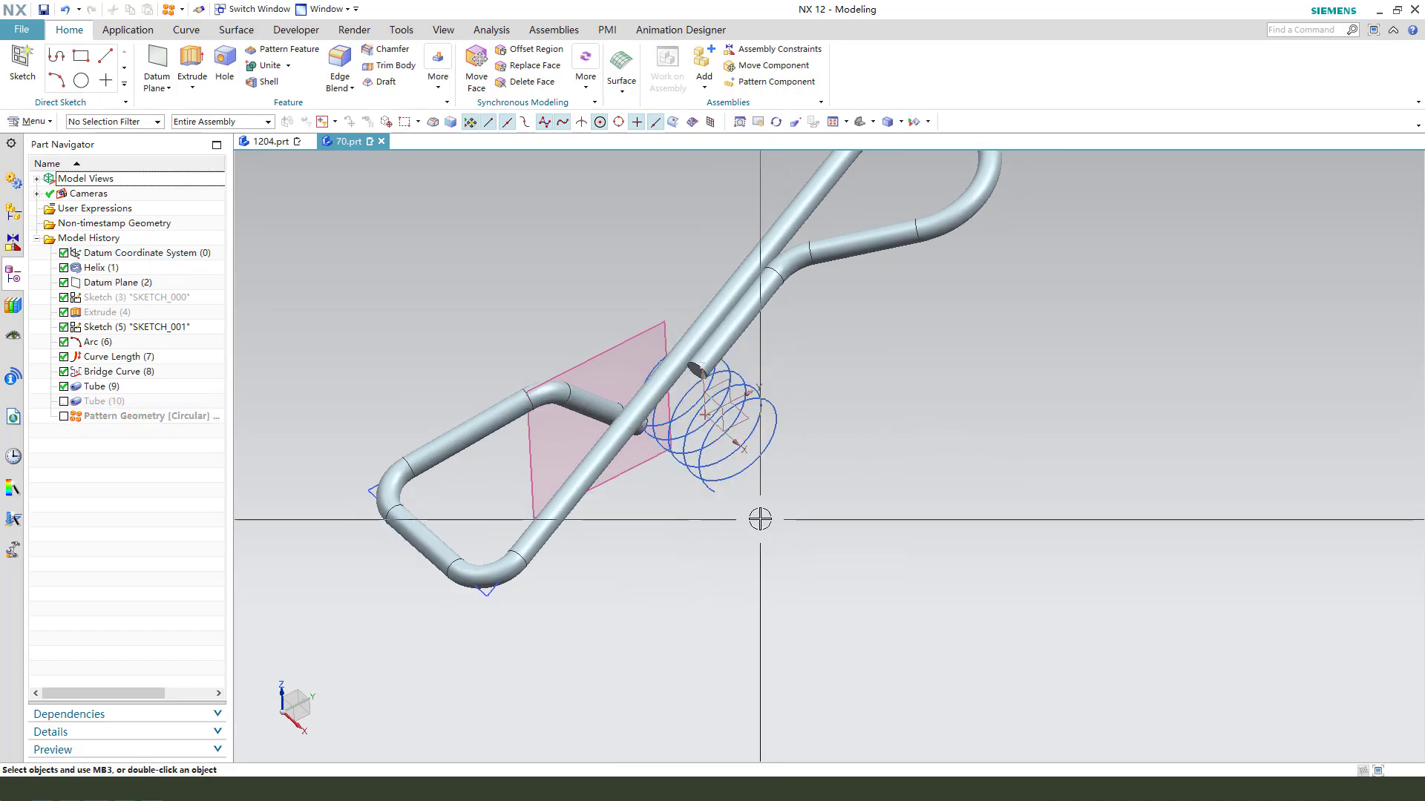
middle_click_drag(760, 519, 733, 488)
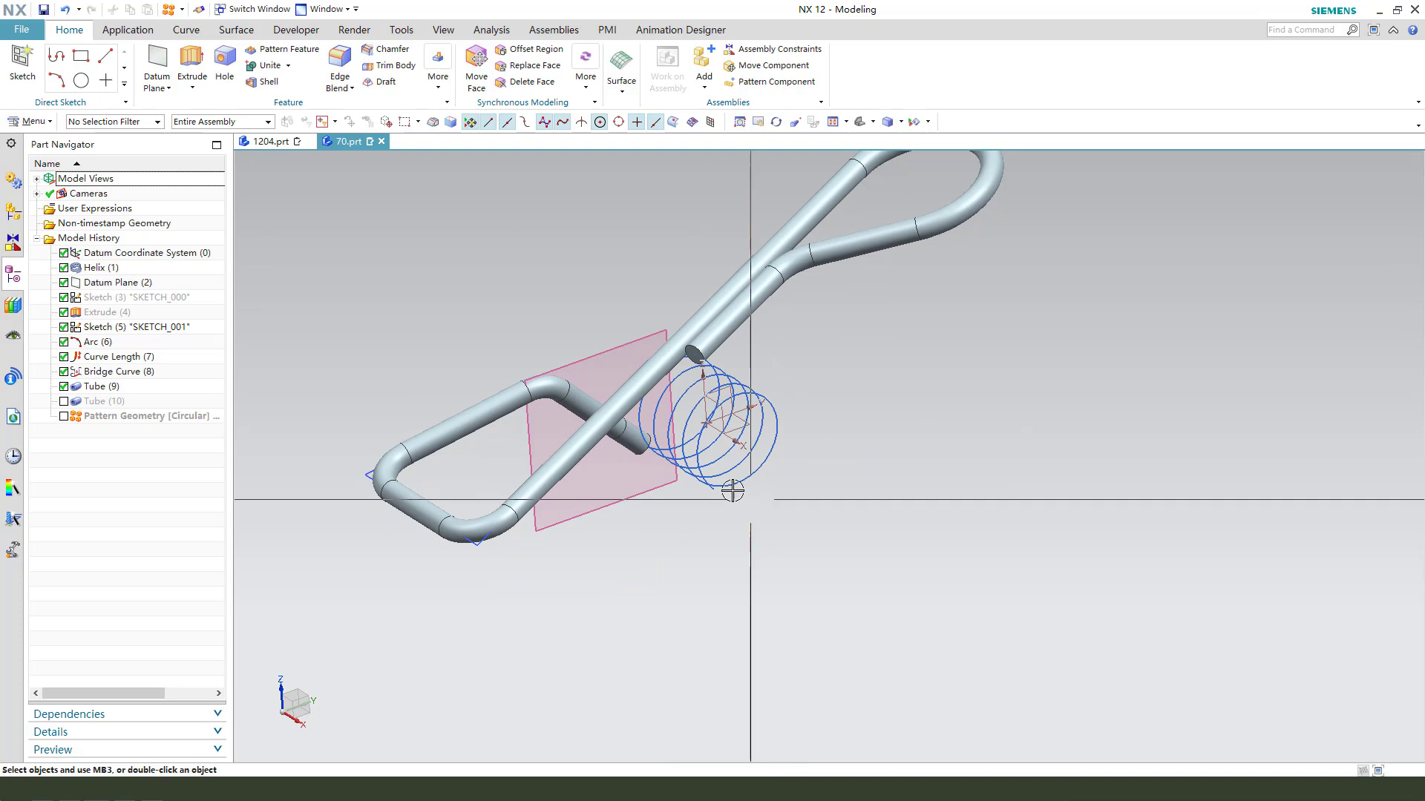
Edit Helix (1), shifting it 0.25 mm along its axis.
double_click(111, 269)
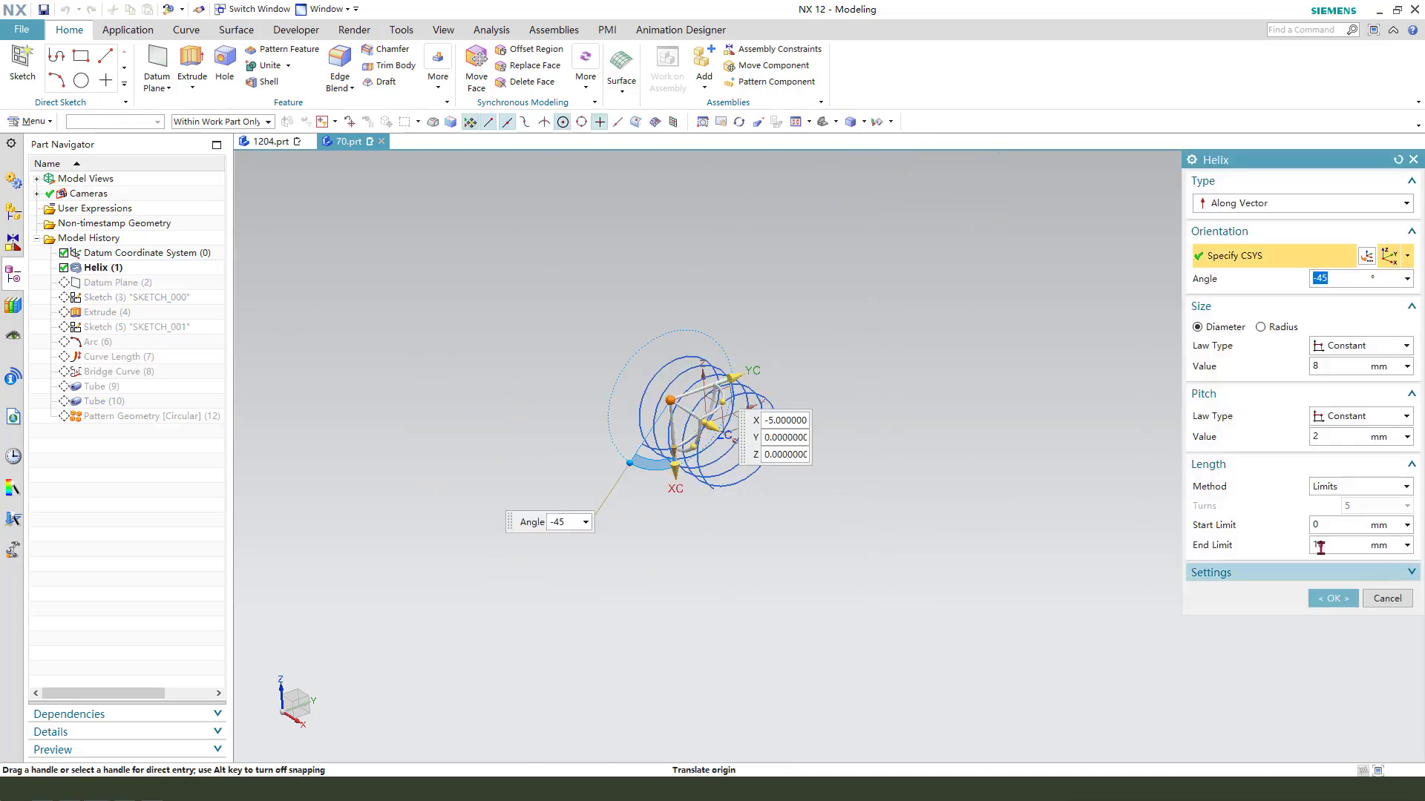
scroll(677, 483, "up", 3)
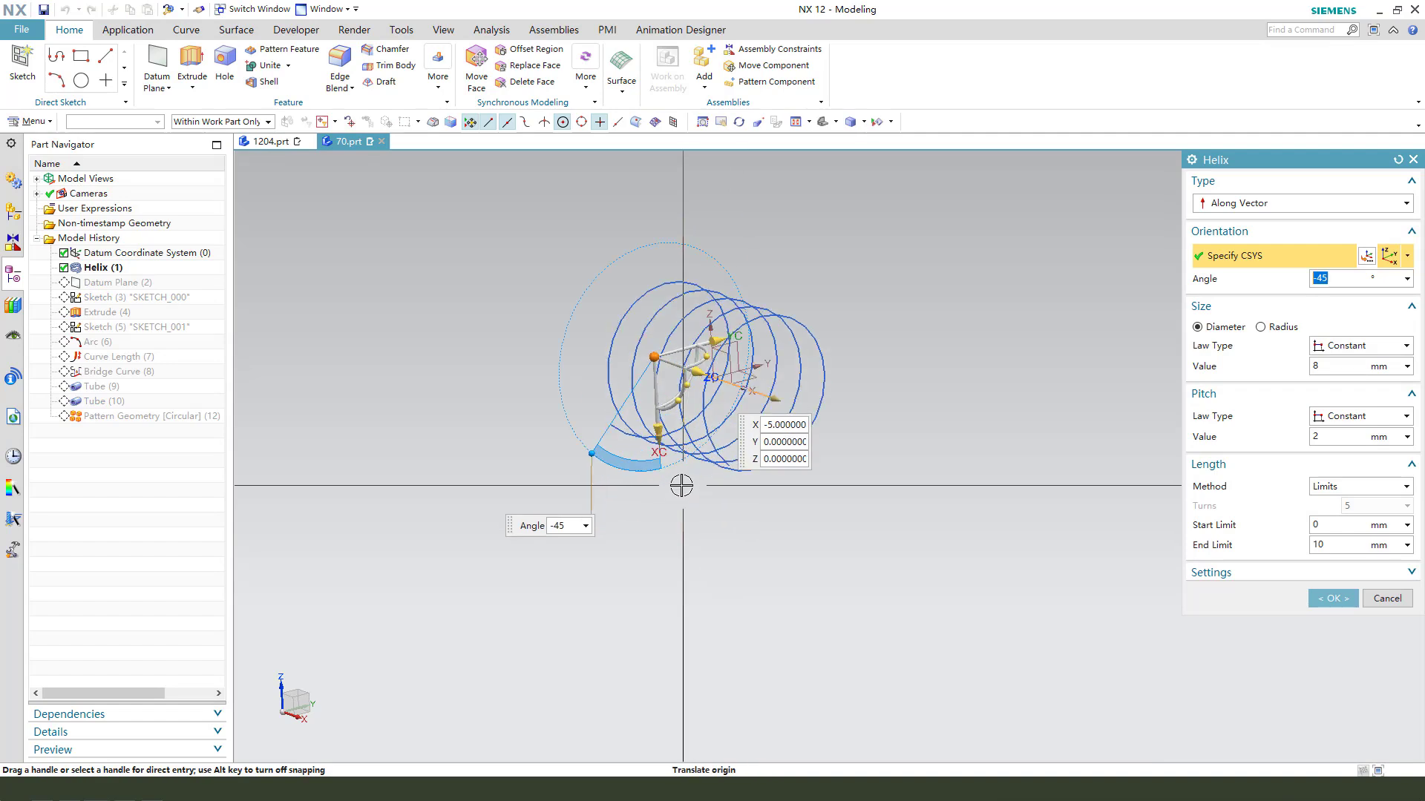
middle_click_drag(662, 481, 625, 436)
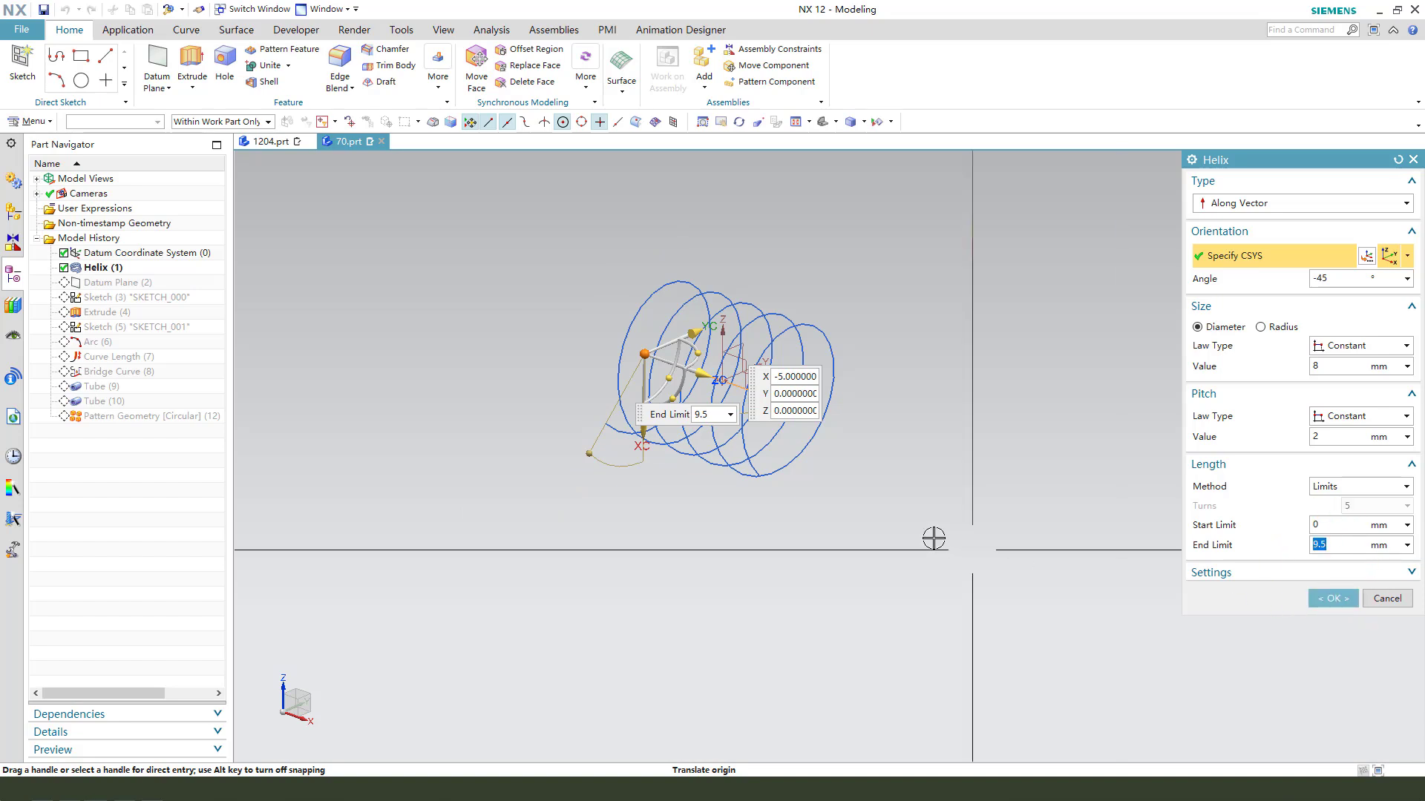
middle_click_drag(933, 538, 957, 512)
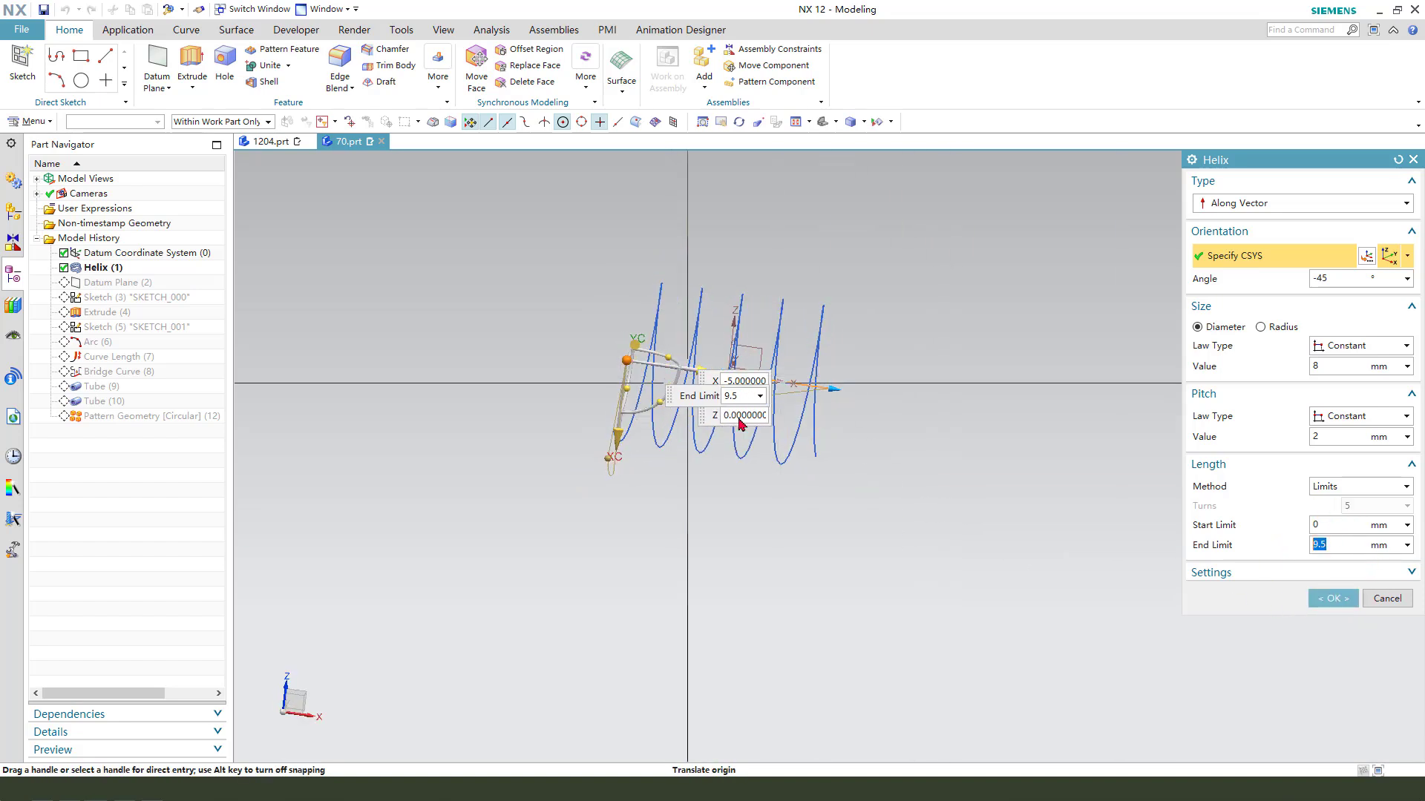
scroll(742, 342, "up", 3)
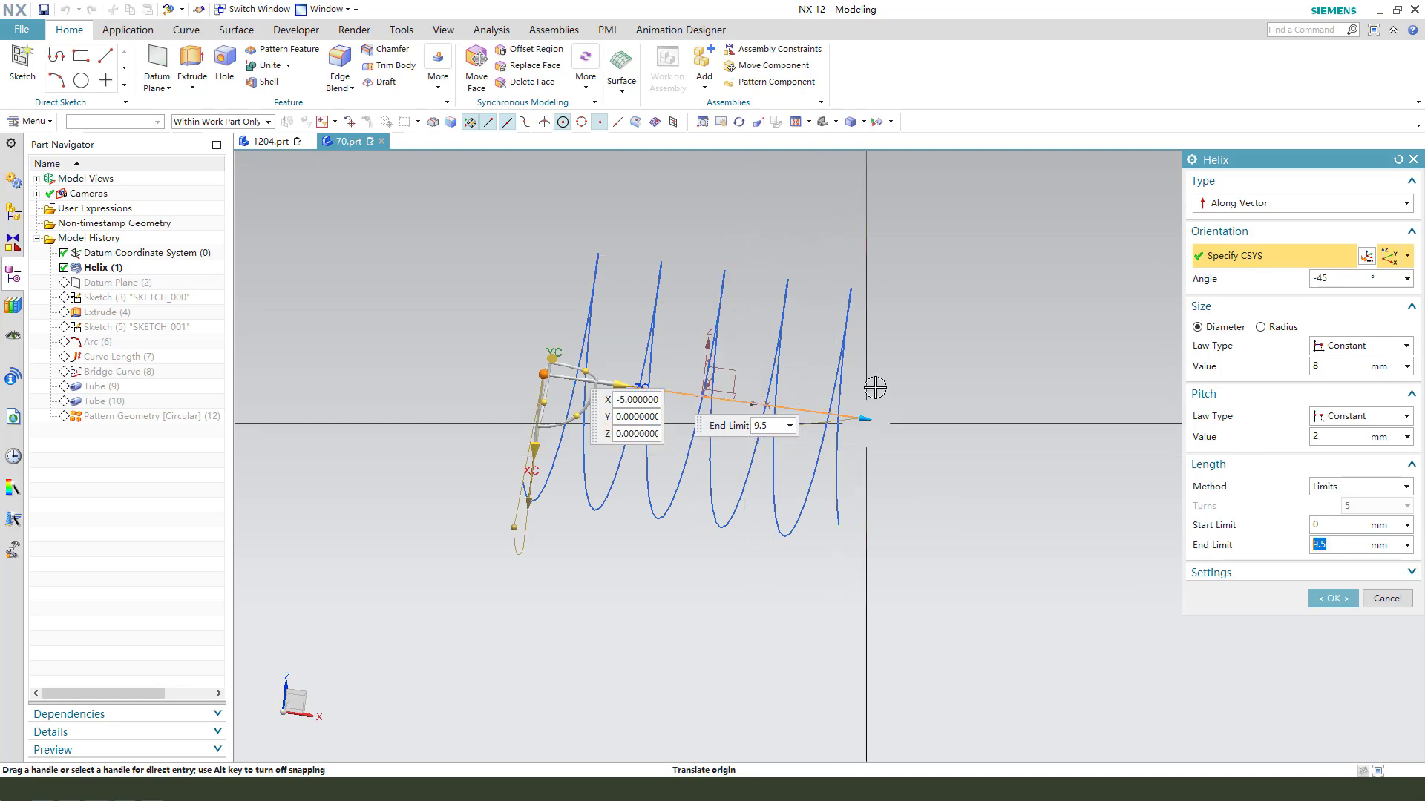
left_click(620, 378)
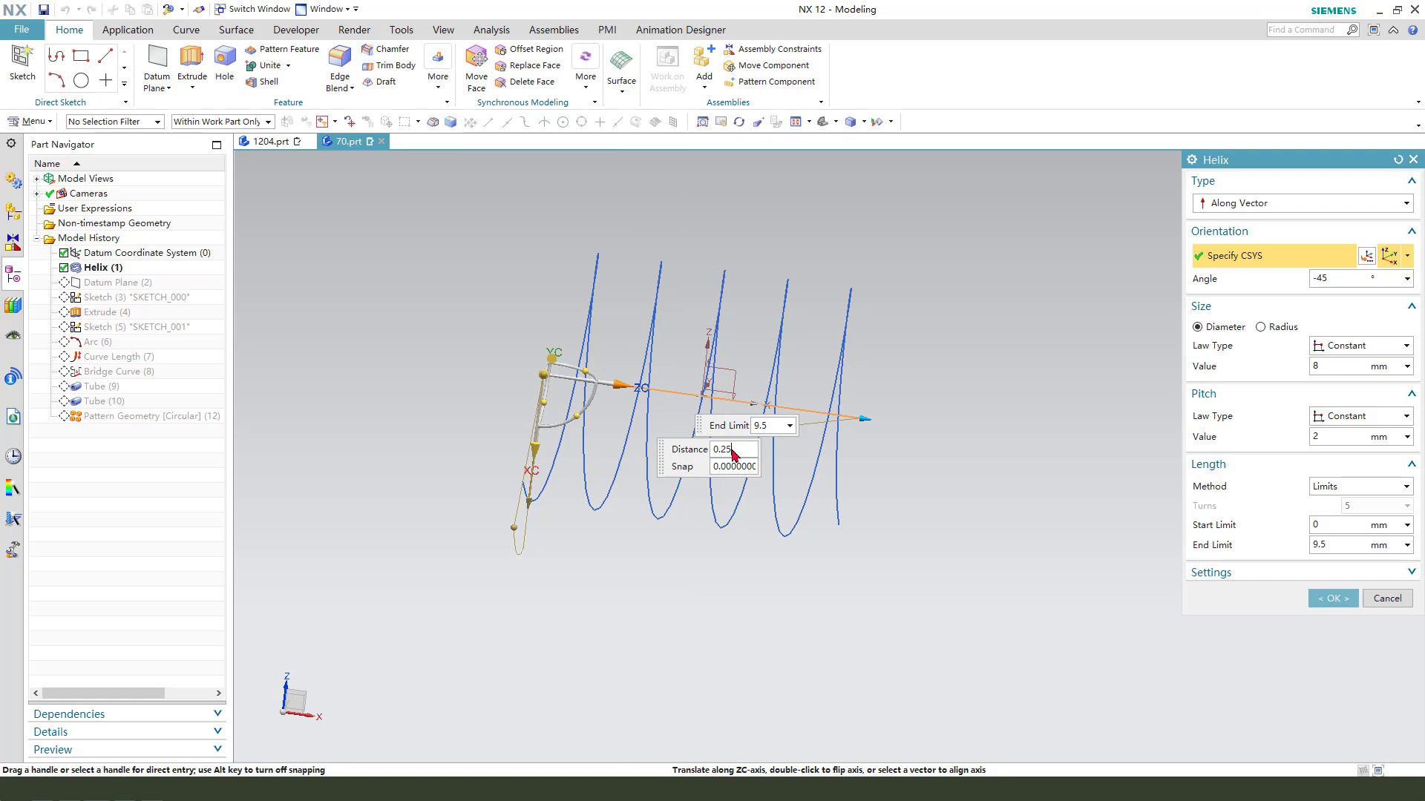
type("0.25")
key("Return")
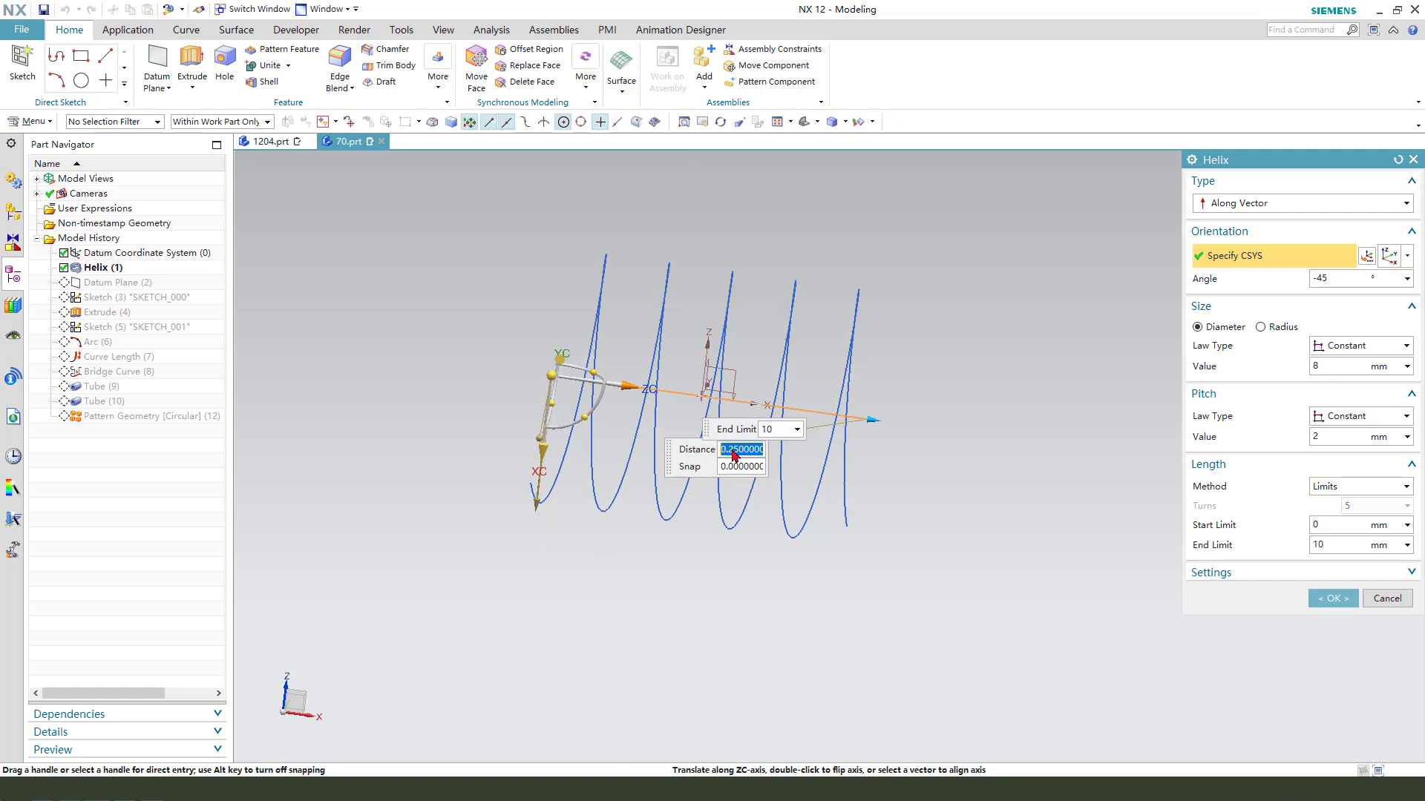
left_click(1333, 598)
scroll(740, 382, "up", 3)
middle_click_drag(891, 486, 781, 508)
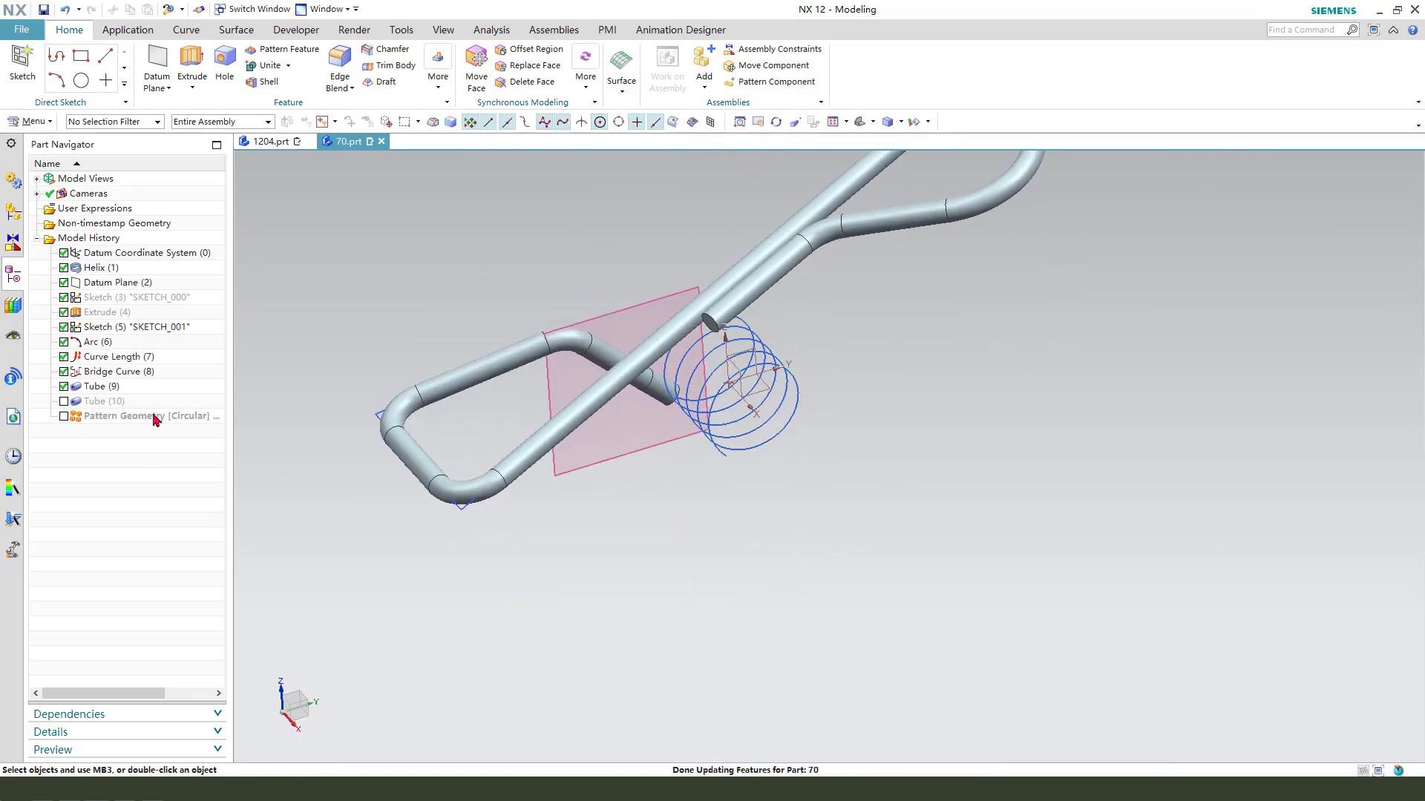
Re-enable Tube (10) and Pattern Geometry to show the coil and both arms.
left_click(64, 400)
middle_click_drag(668, 416, 241, 439)
left_click(64, 417)
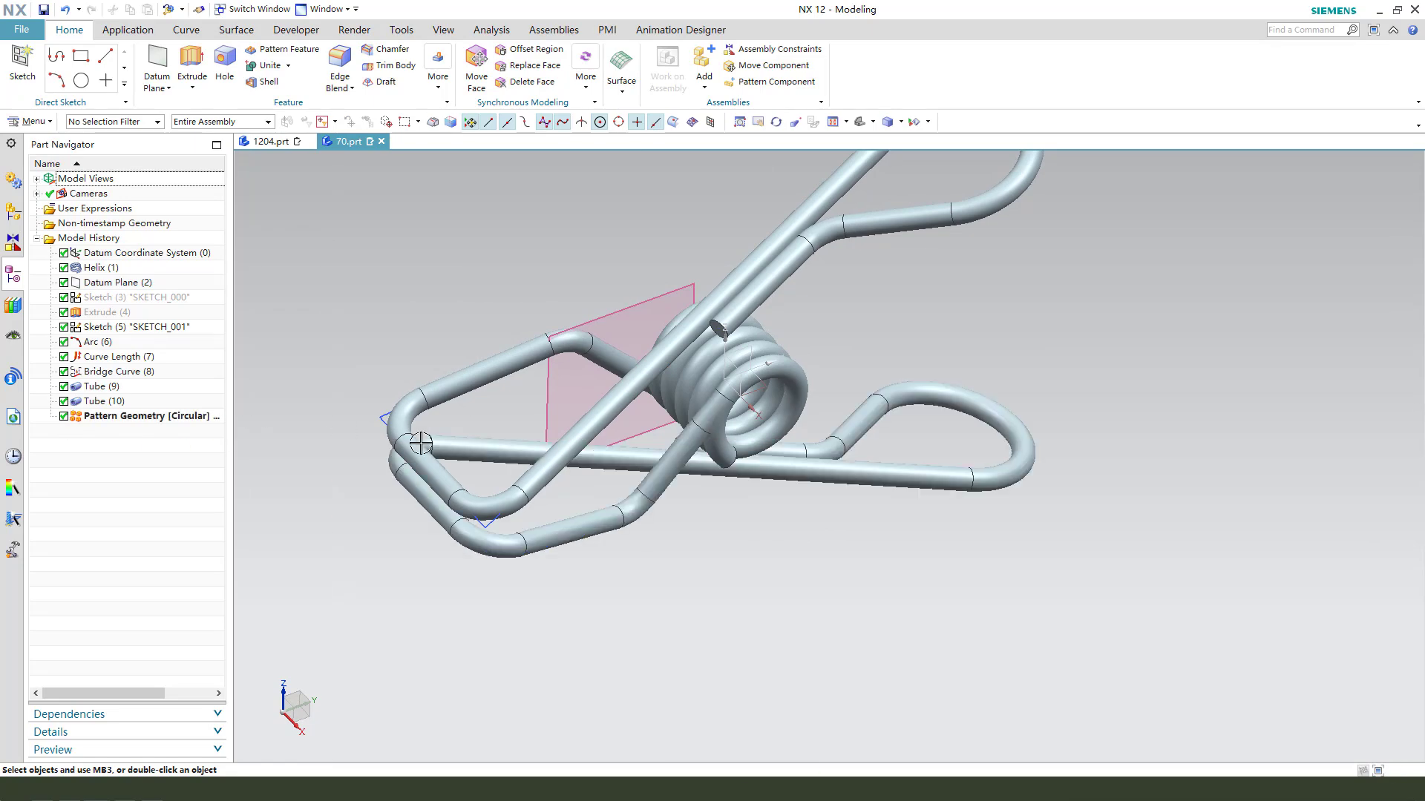
middle_click_drag(416, 442, 737, 468)
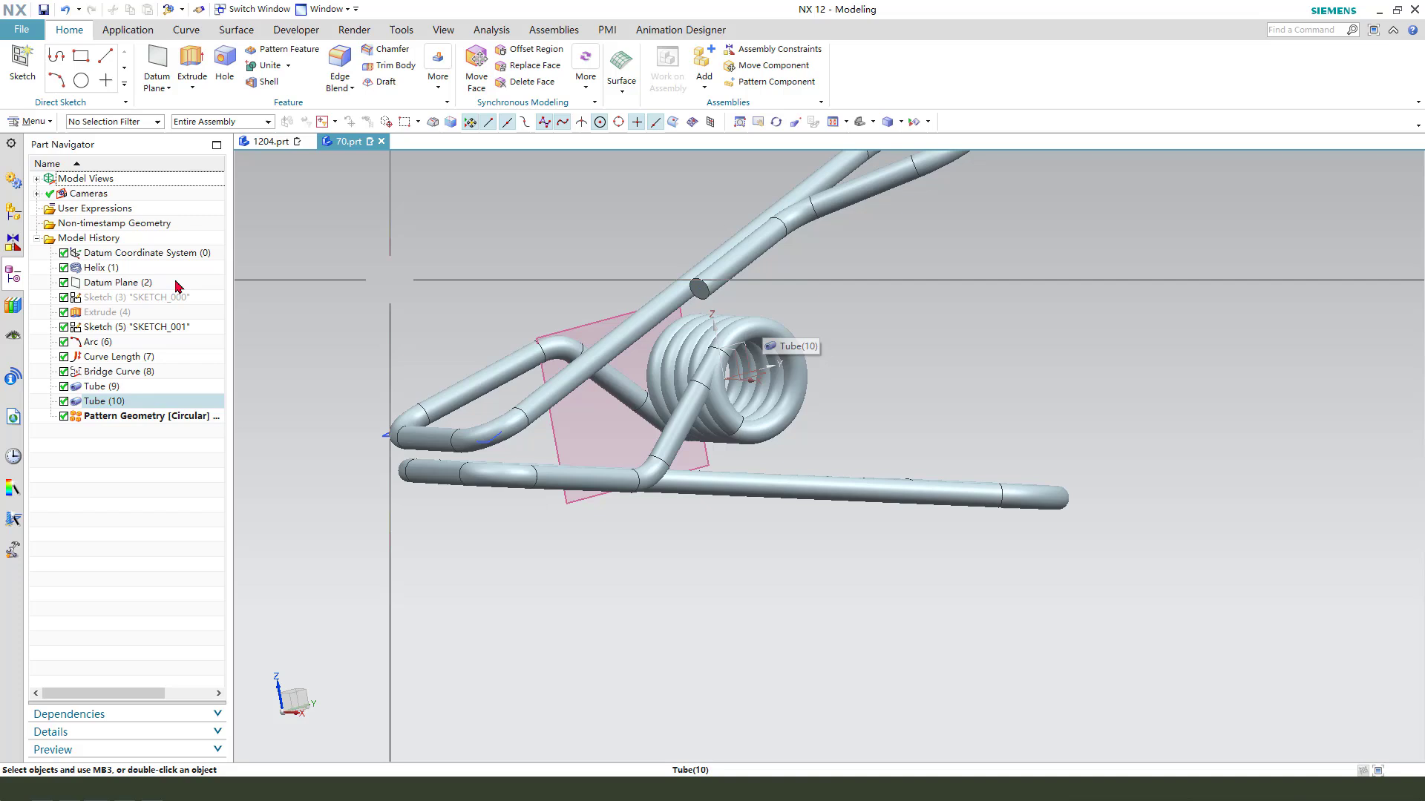
Set the Helix (1) end limit to 9 mm and inspect the coil.
double_click(94, 269)
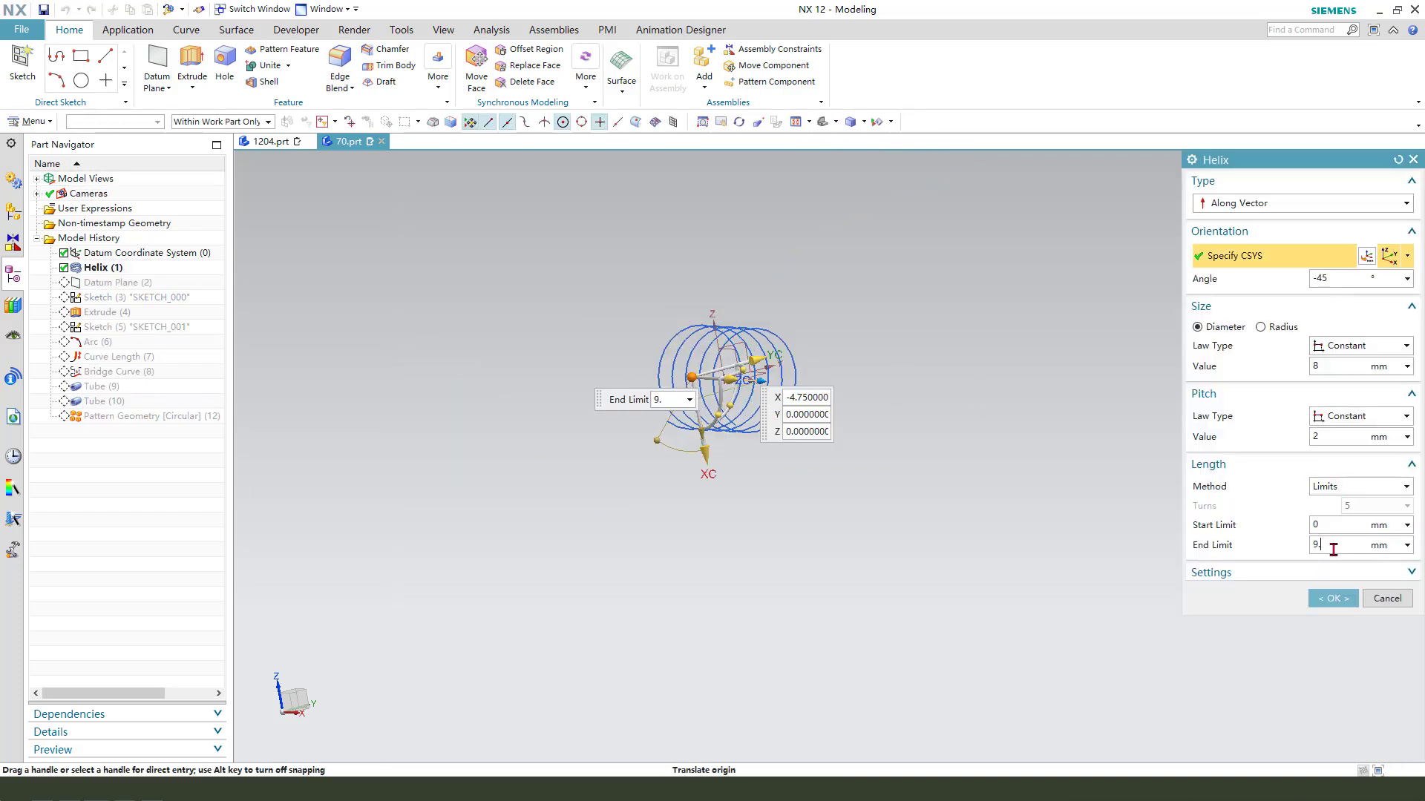
middle_click(880, 373)
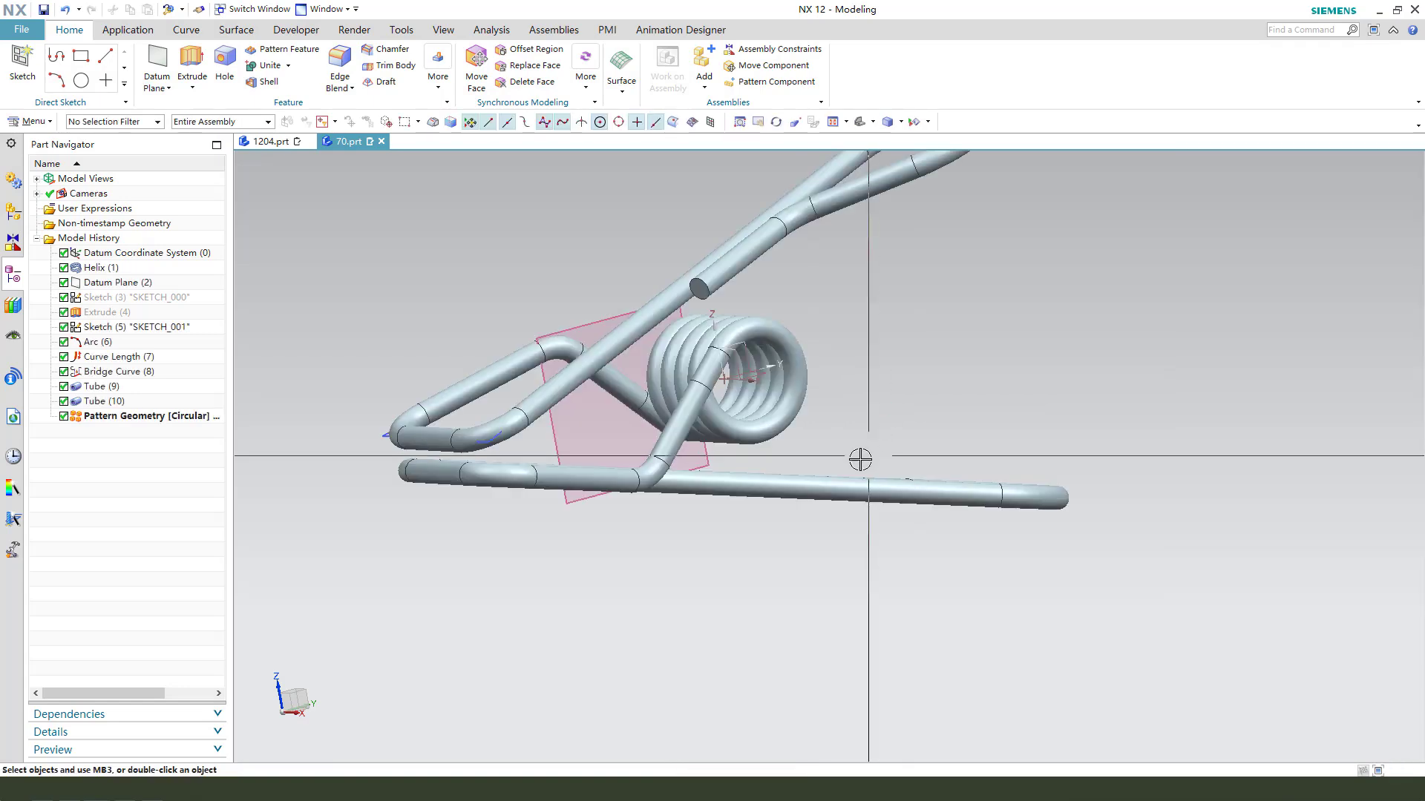
middle_click_drag(859, 461, 794, 519)
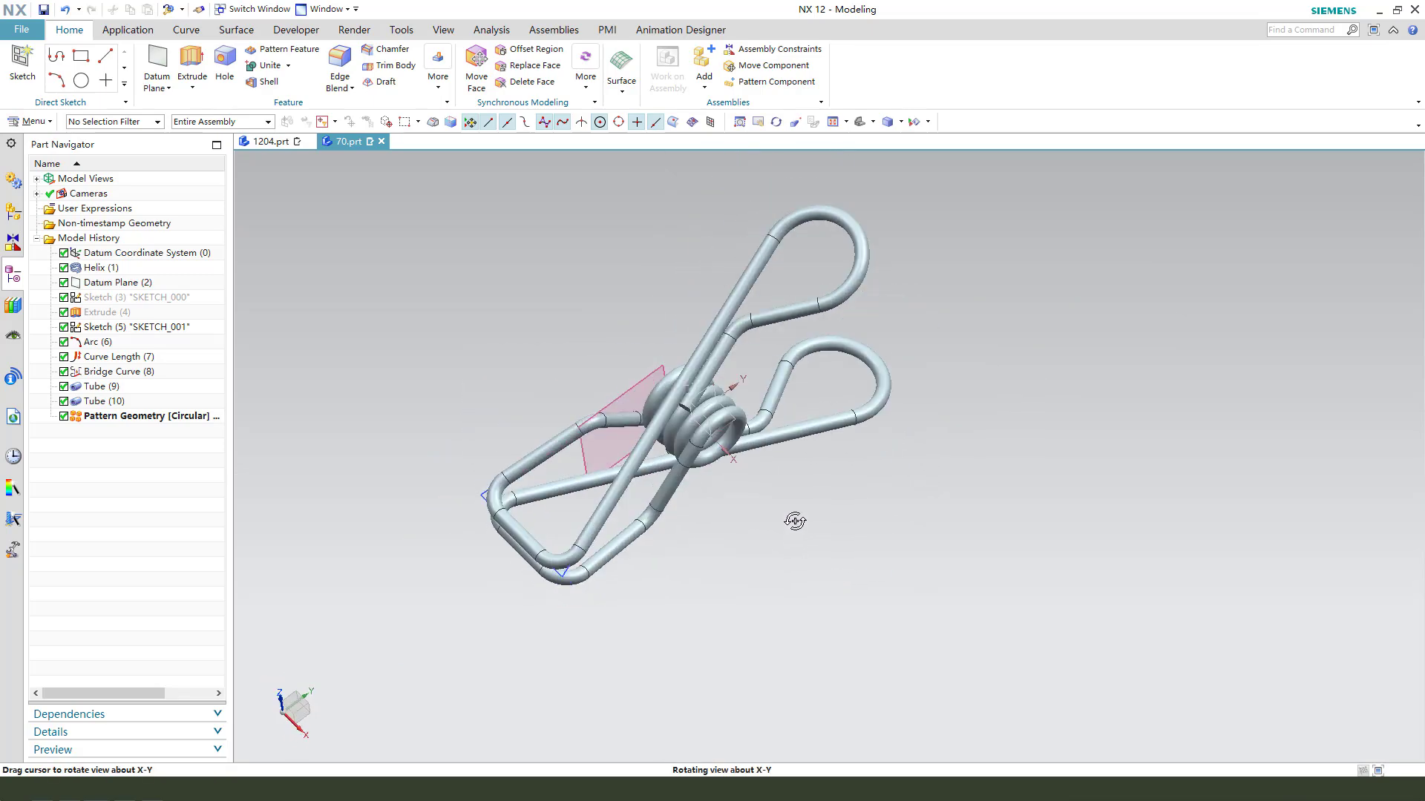
scroll(696, 445, "up", 5)
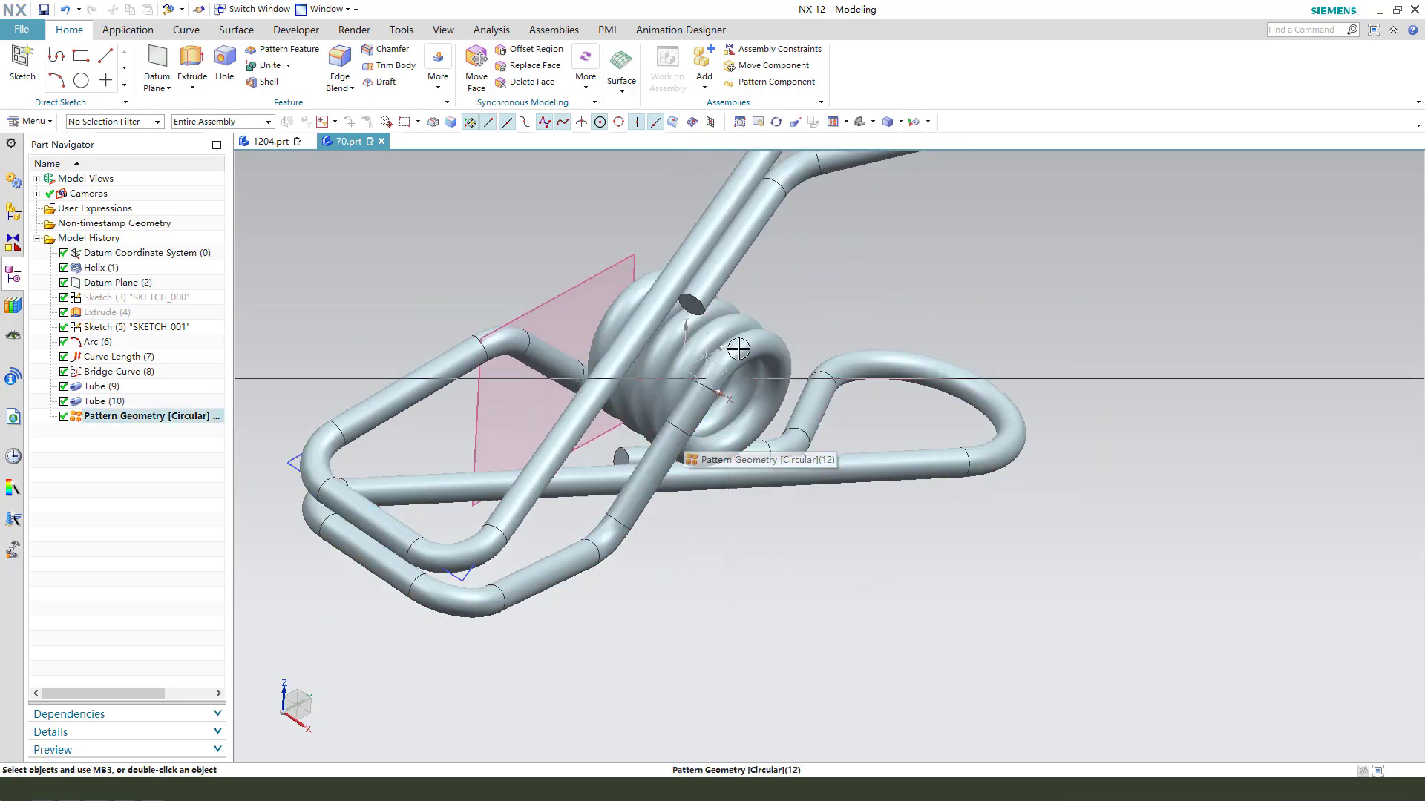
middle_click_drag(686, 398, 327, 149)
Blend the two tube-end edges at the coil with a 0.8 mm radius.
left_click(341, 61)
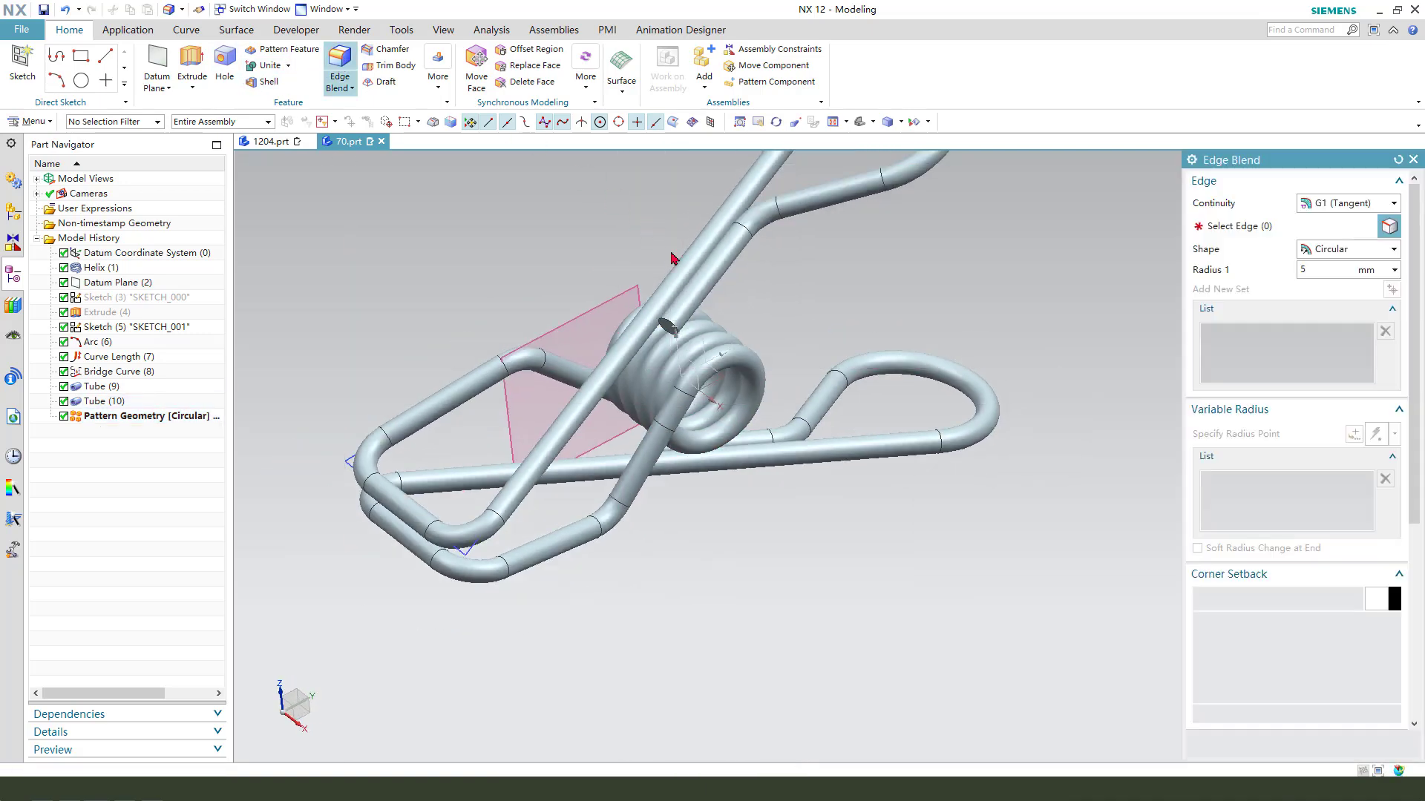
scroll(656, 315, "up", 4)
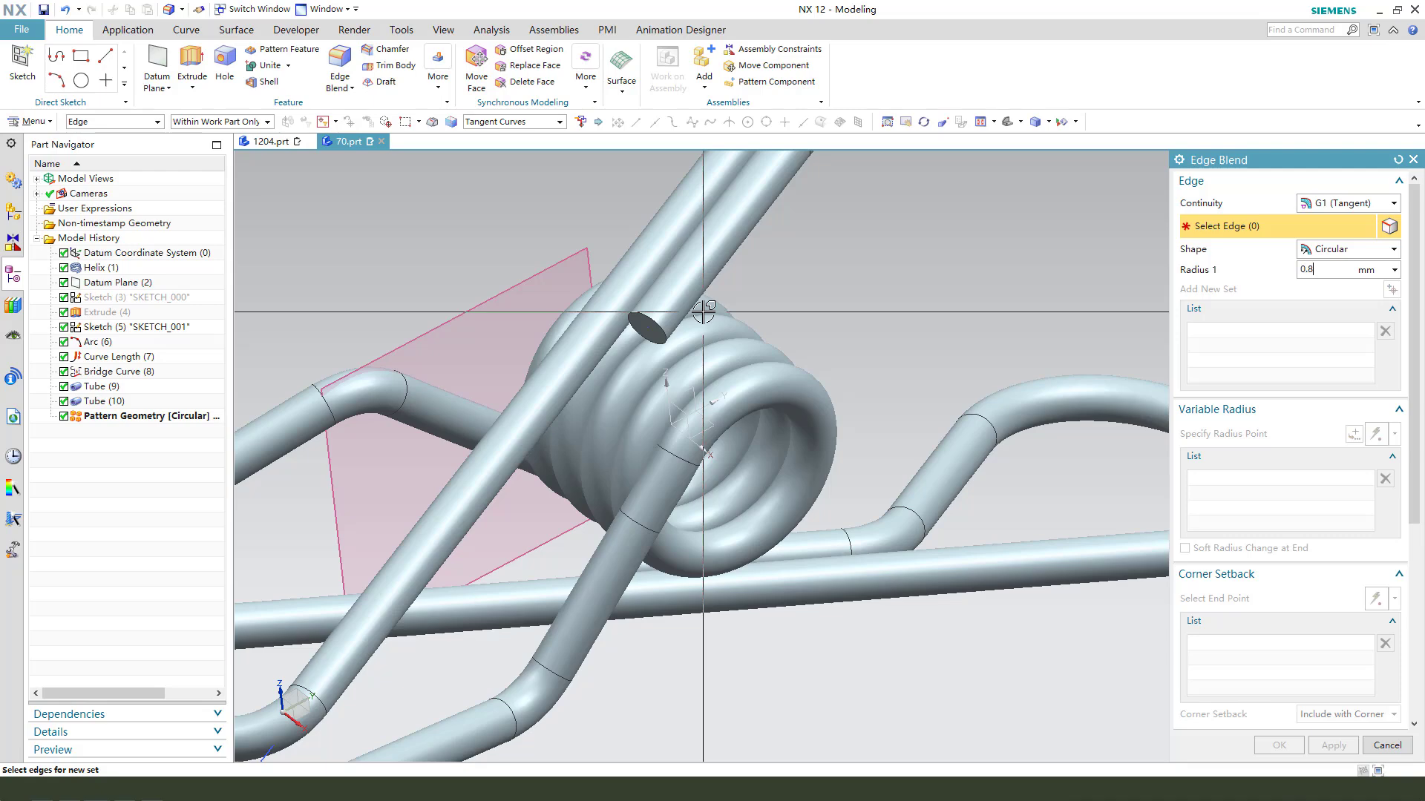
left_click(656, 324)
scroll(655, 319, "down", 5)
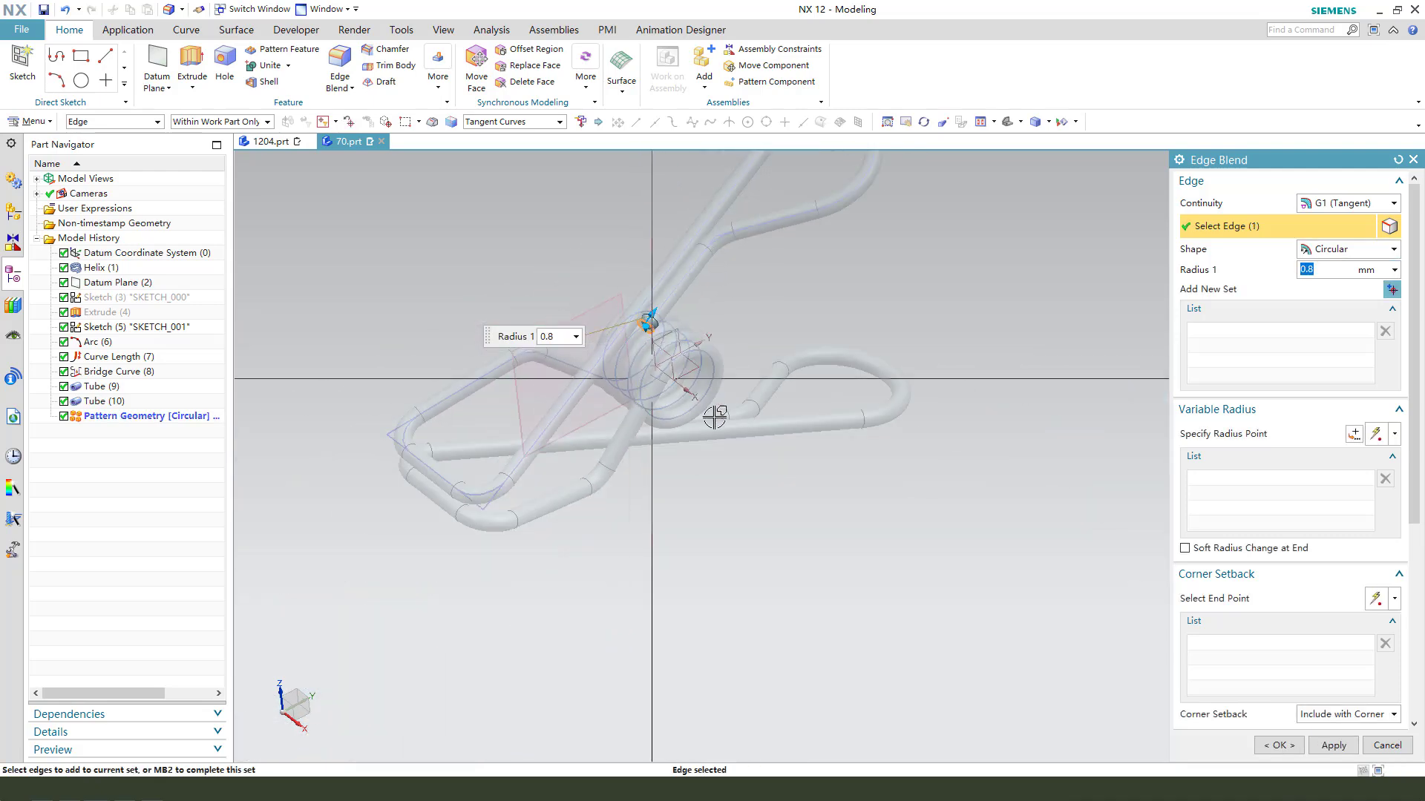
middle_click_drag(711, 445, 646, 448)
scroll(645, 448, "up", 3)
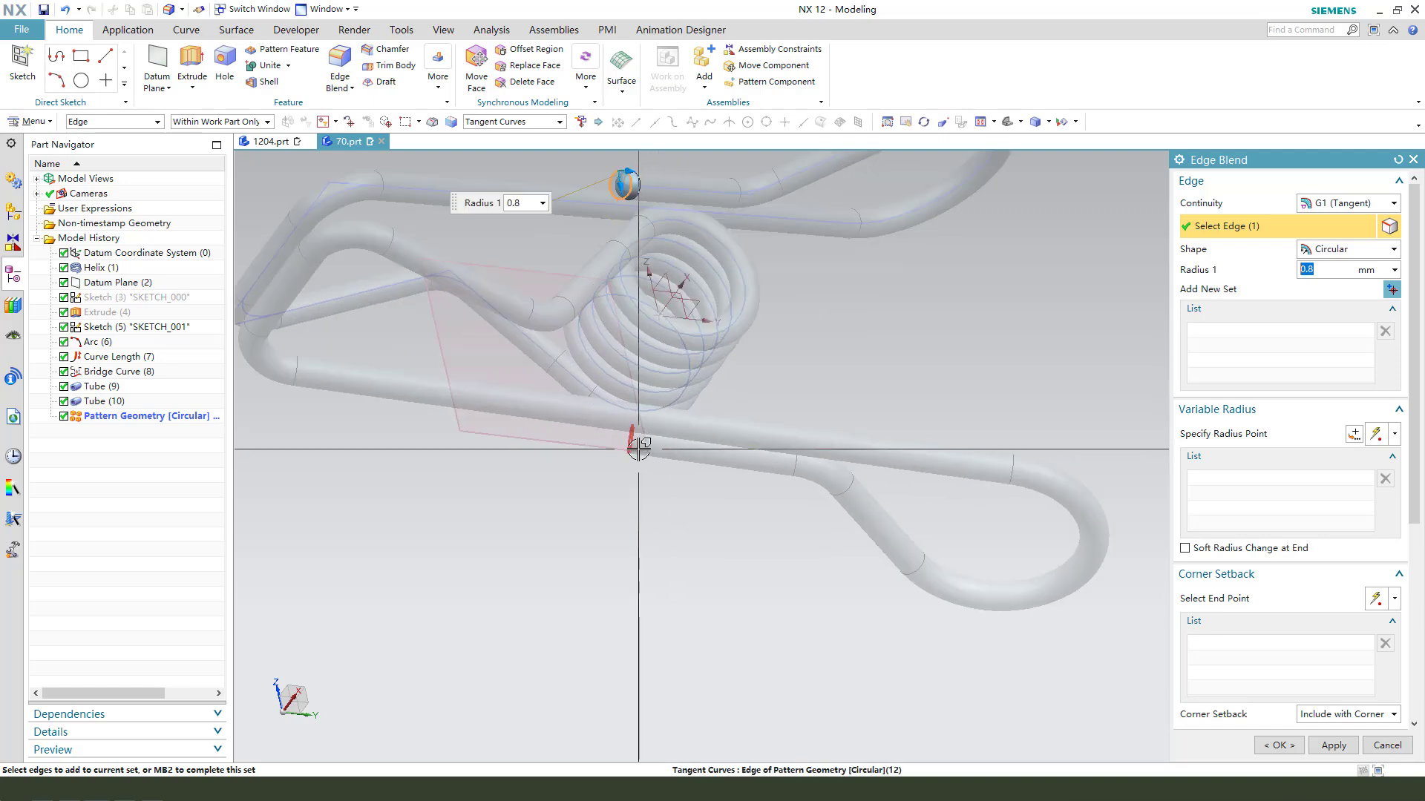
left_click(635, 441)
middle_click(756, 531)
scroll(725, 477, "down", 5)
middle_click_drag(725, 477, 239, 111)
Unite the target wire body with the two other wire bodies into one solid.
left_click(270, 65)
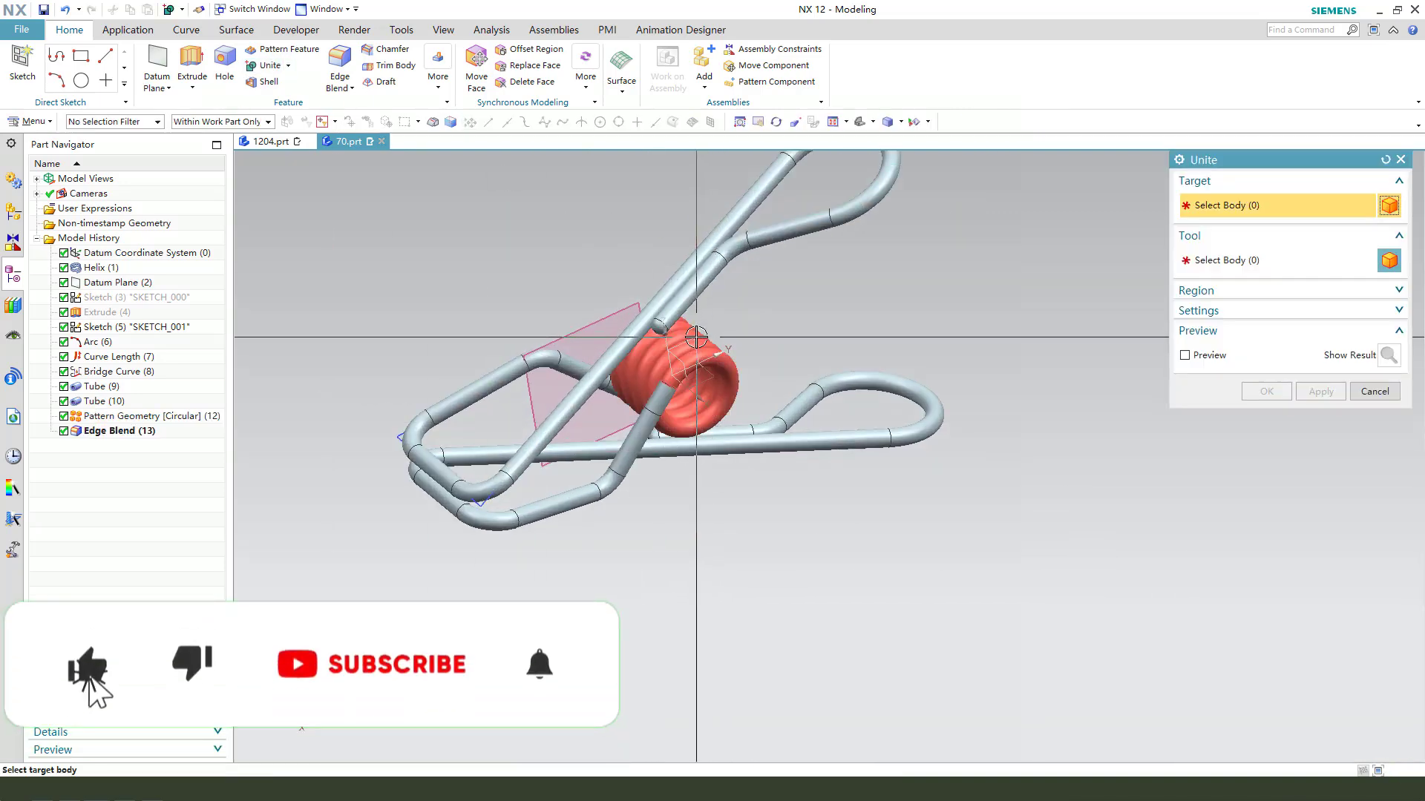
left_click(699, 327)
left_click(699, 277)
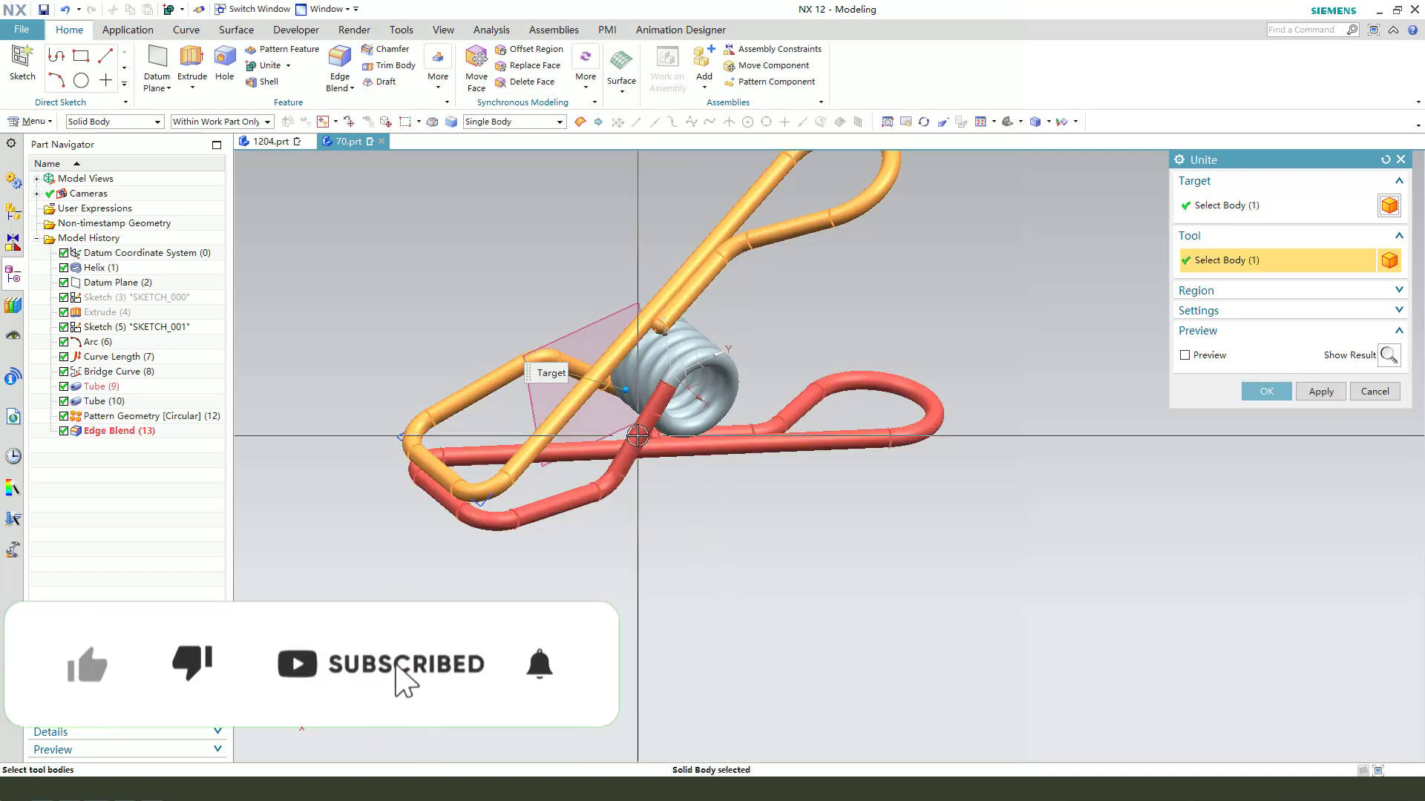
left_click(742, 422)
left_click(1269, 393)
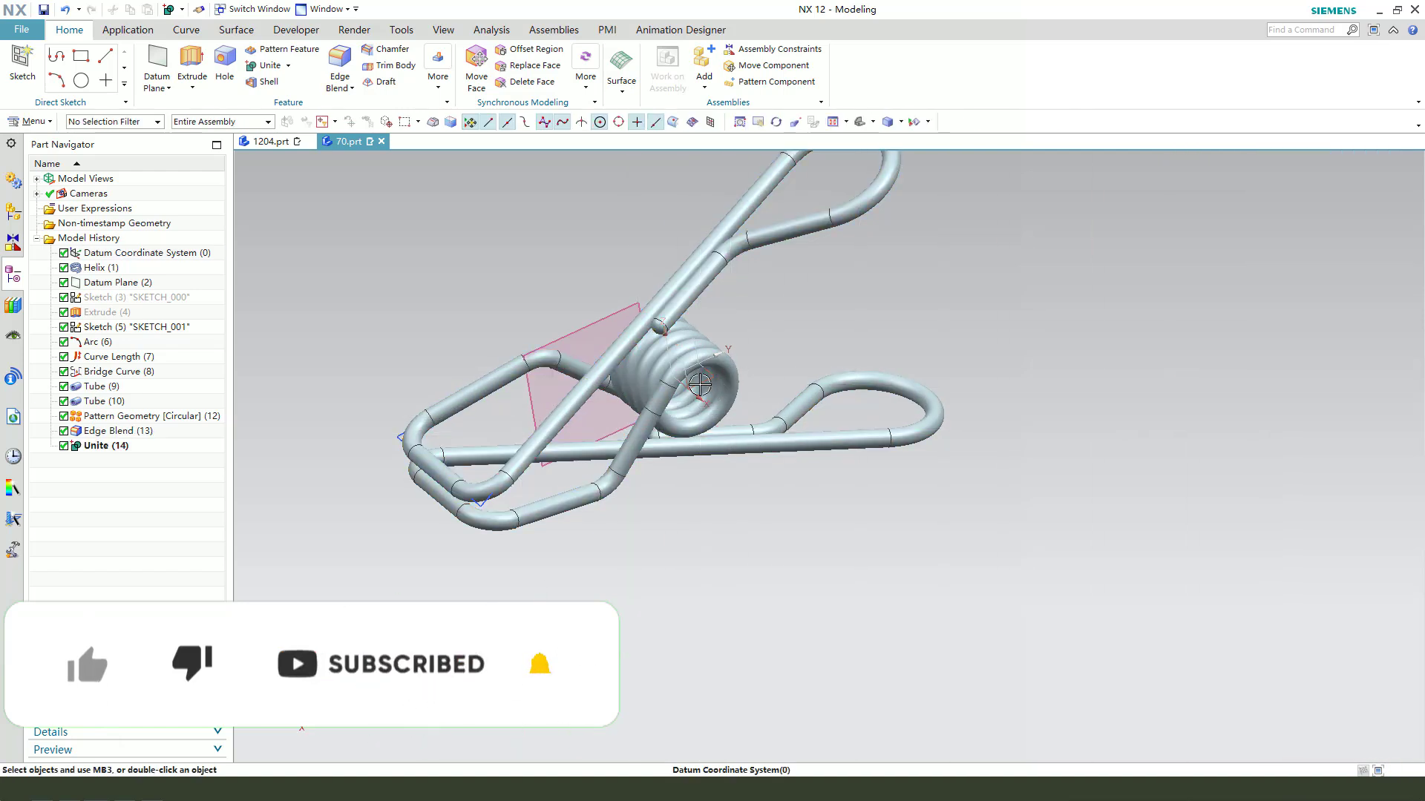
Hide the construction curves and datum plane, keeping the clip solid visible.
scroll(764, 526, "down", 2)
left_click_drag(922, 589, 438, 336)
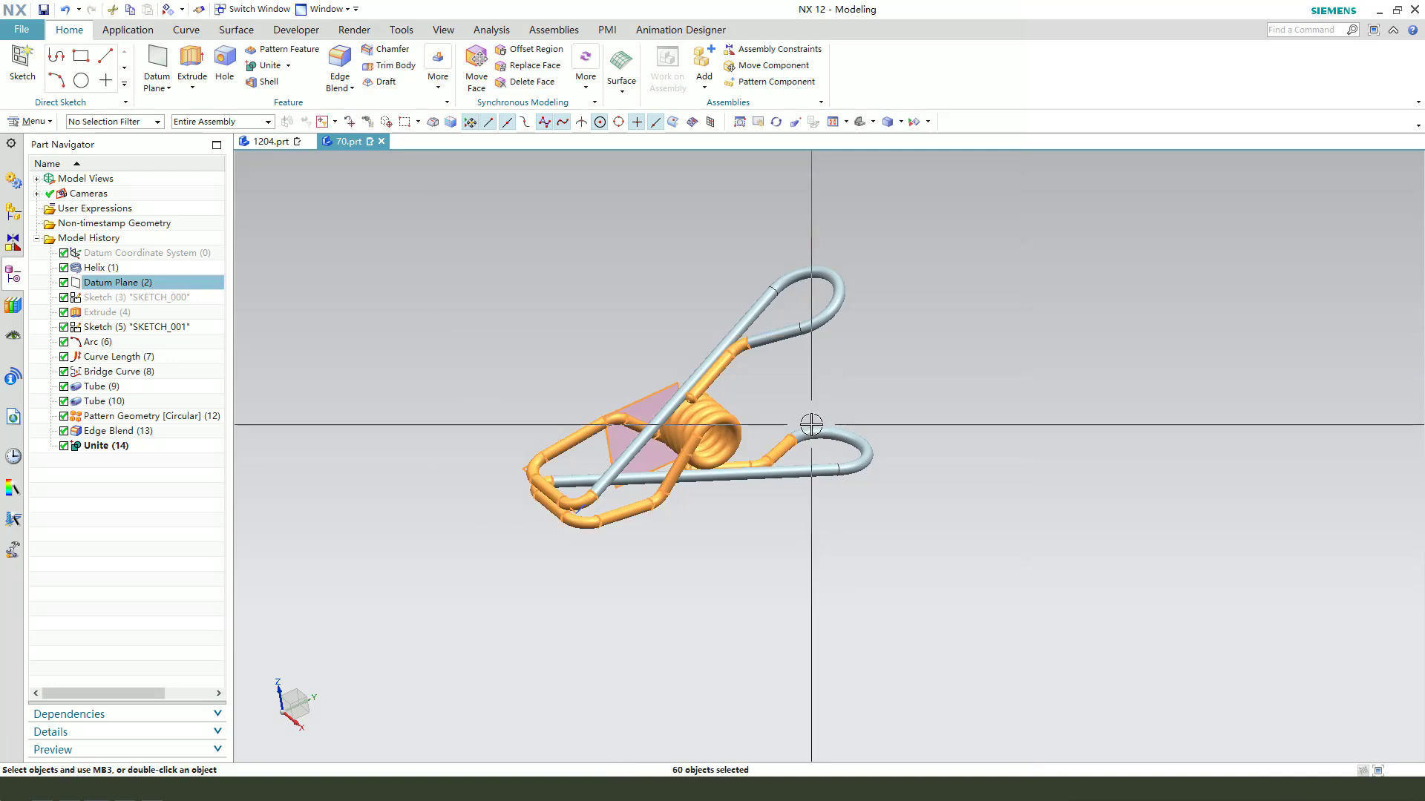
key("ctrl+b")
mouse_move(953, 551)
left_mouse_down()
mouse_move(878, 423)
mouse_move(439, 212)
left_mouse_up()
middle_click_drag(439, 213, 821, 346)
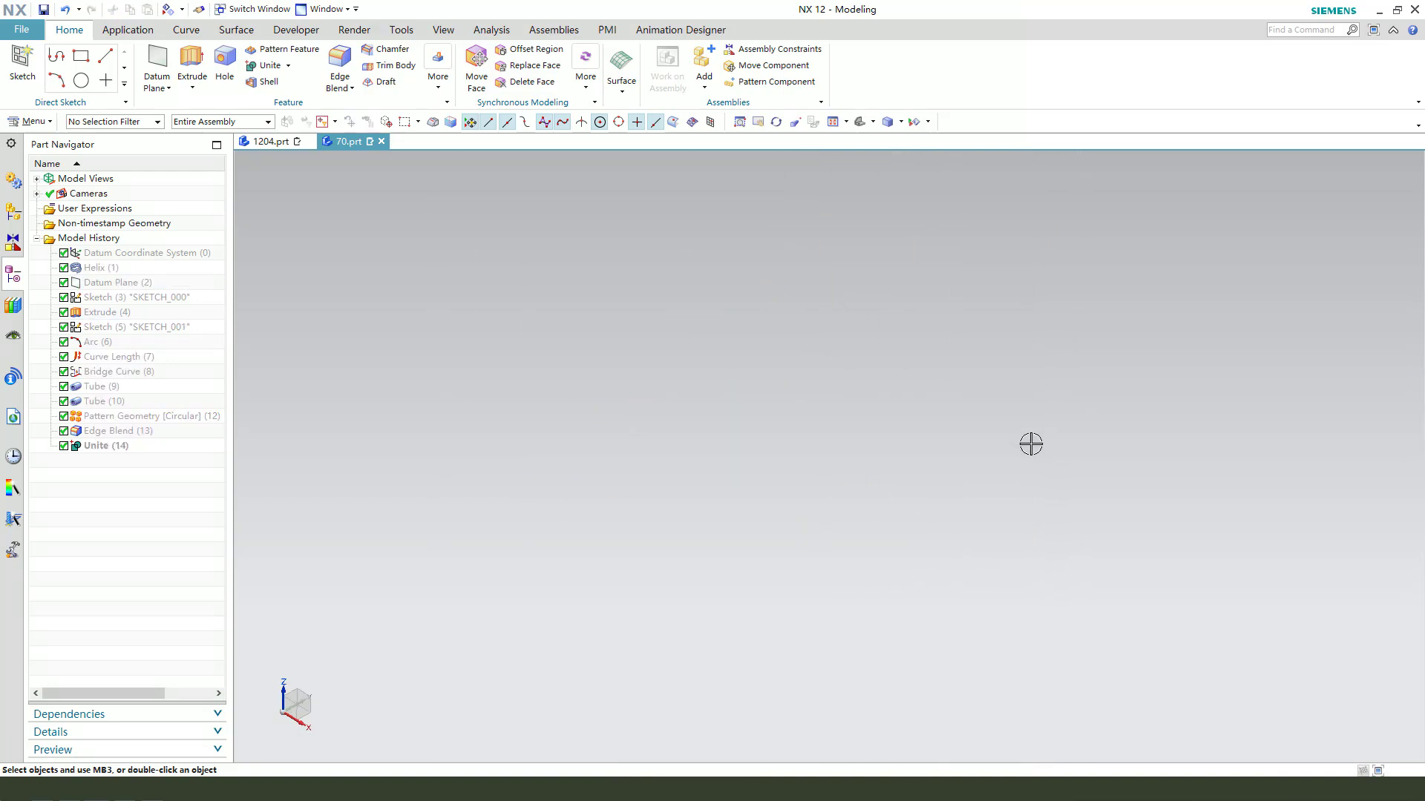
key("ctrl+shift+k")
key("ctrl+a")
middle_click(816, 418)
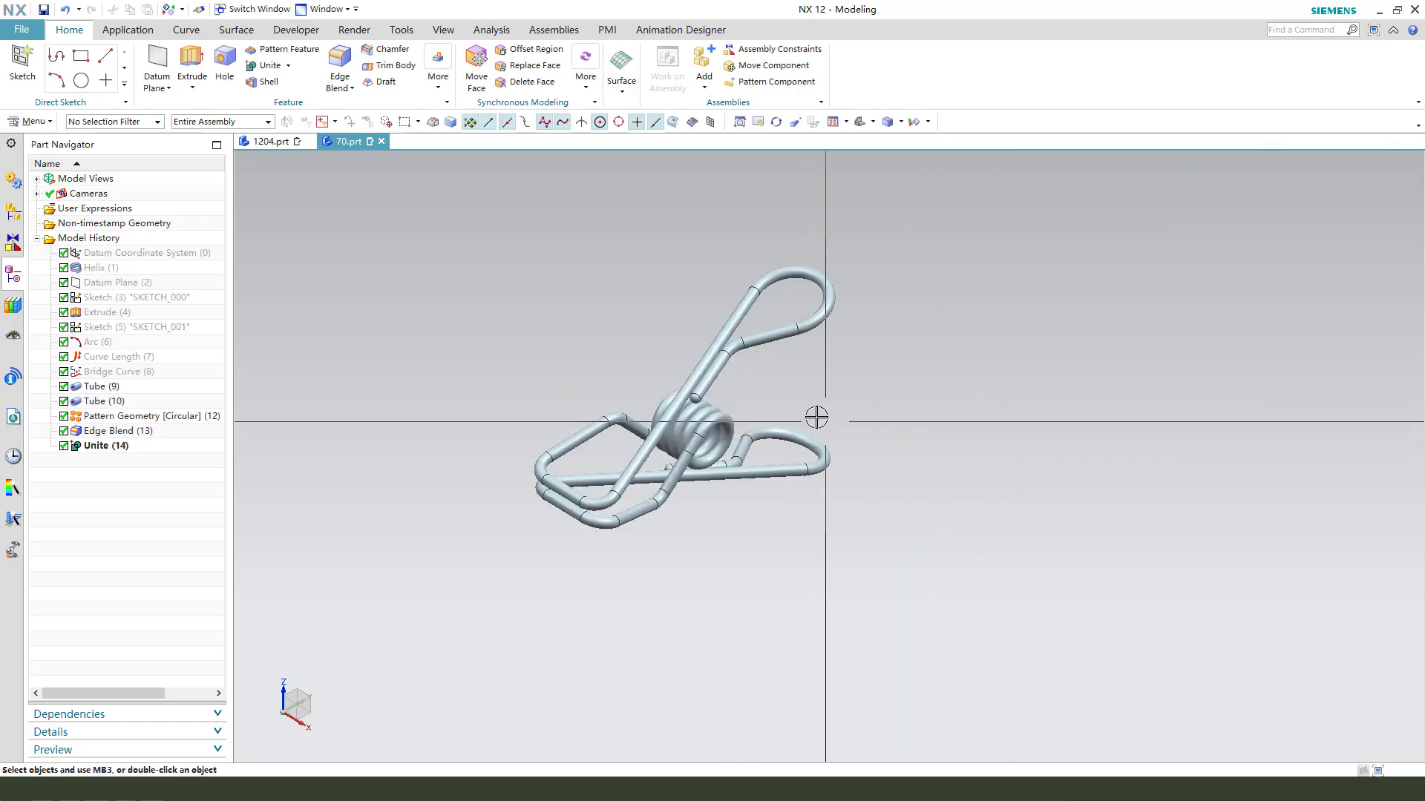
Bring up Edit Object Display for the united clip.
middle_click_drag(1075, 438, 849, 435)
middle_click_drag(784, 357, 965, 479)
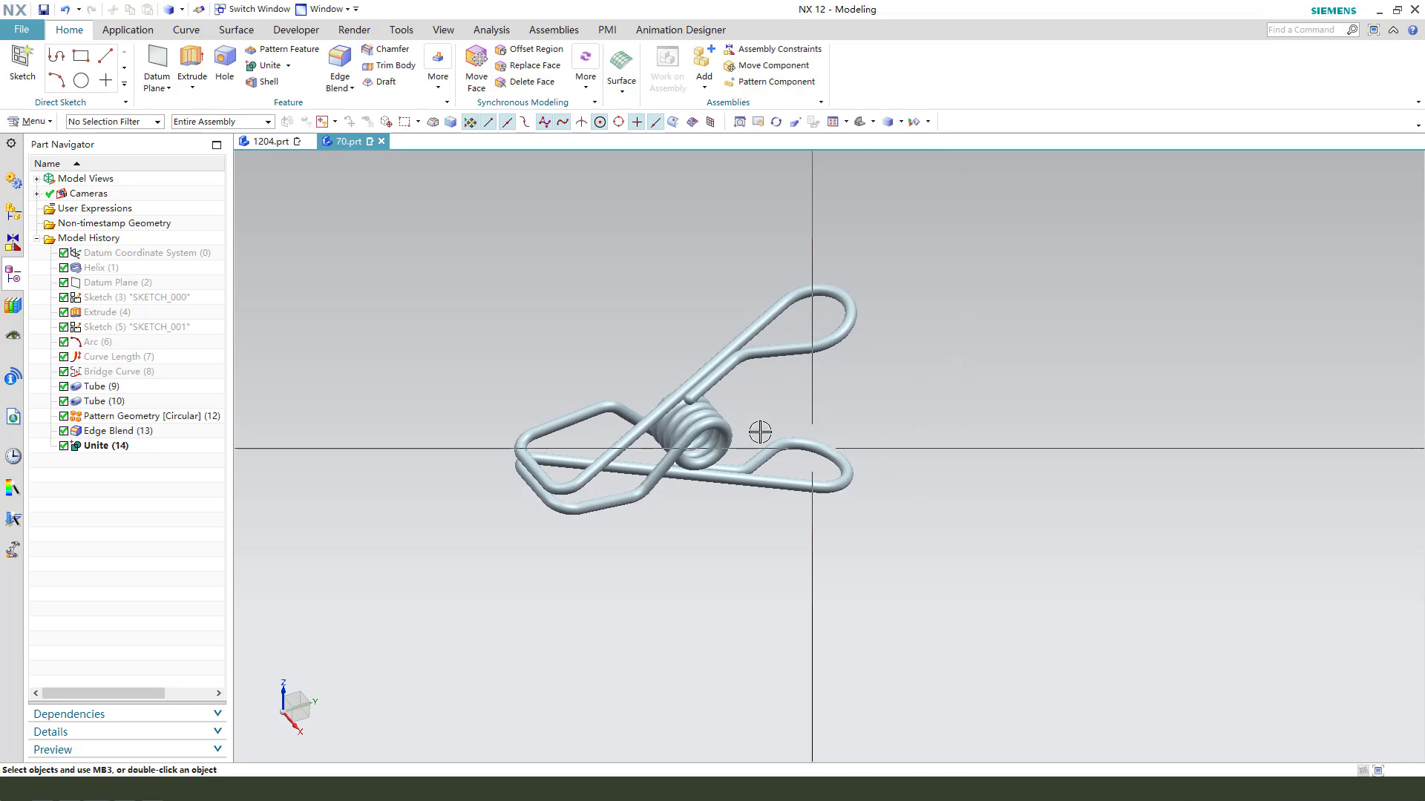
middle_click_drag(685, 406, 893, 487)
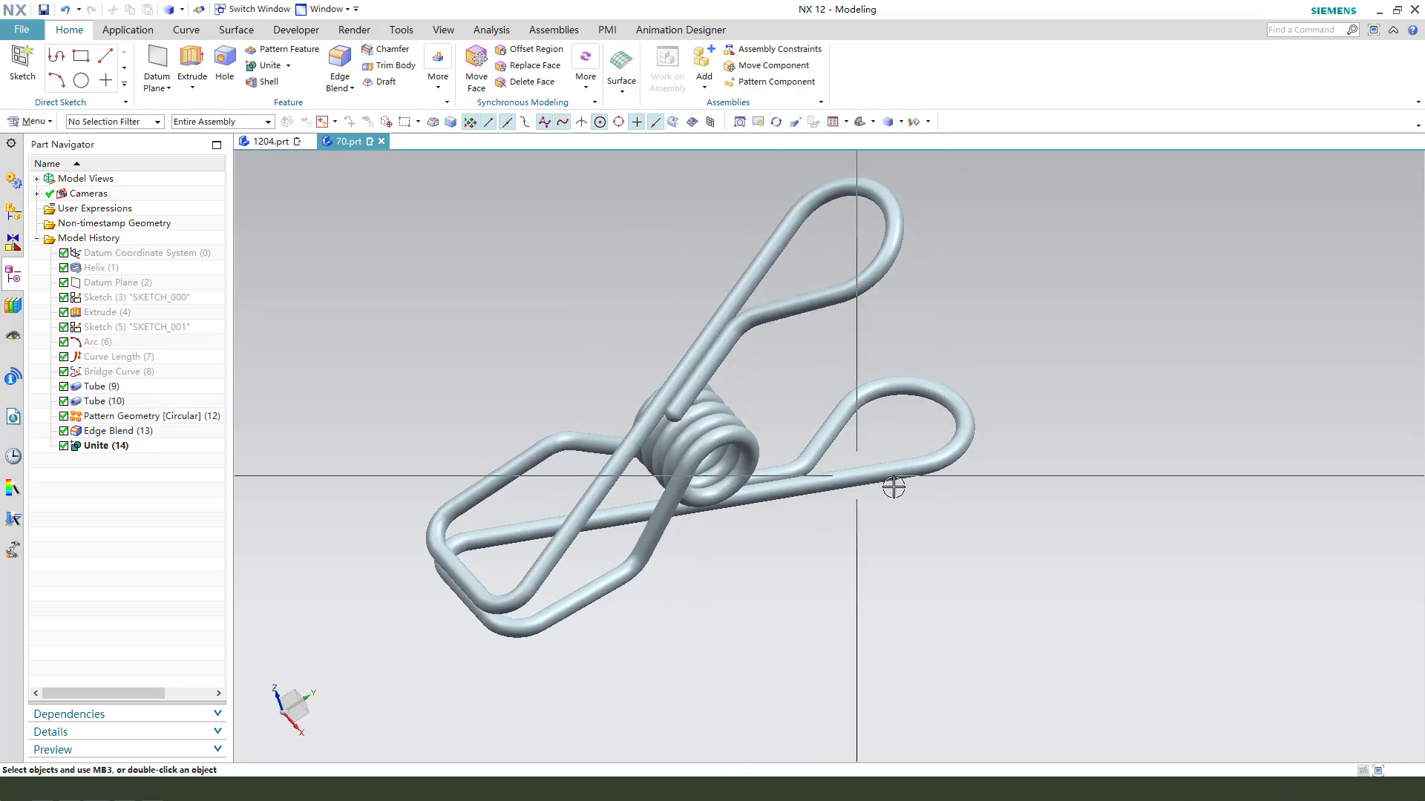
left_click(684, 428)
Change the united clothespin solid's display colour to yellow through Edit Object Display.
left_click(1321, 531)
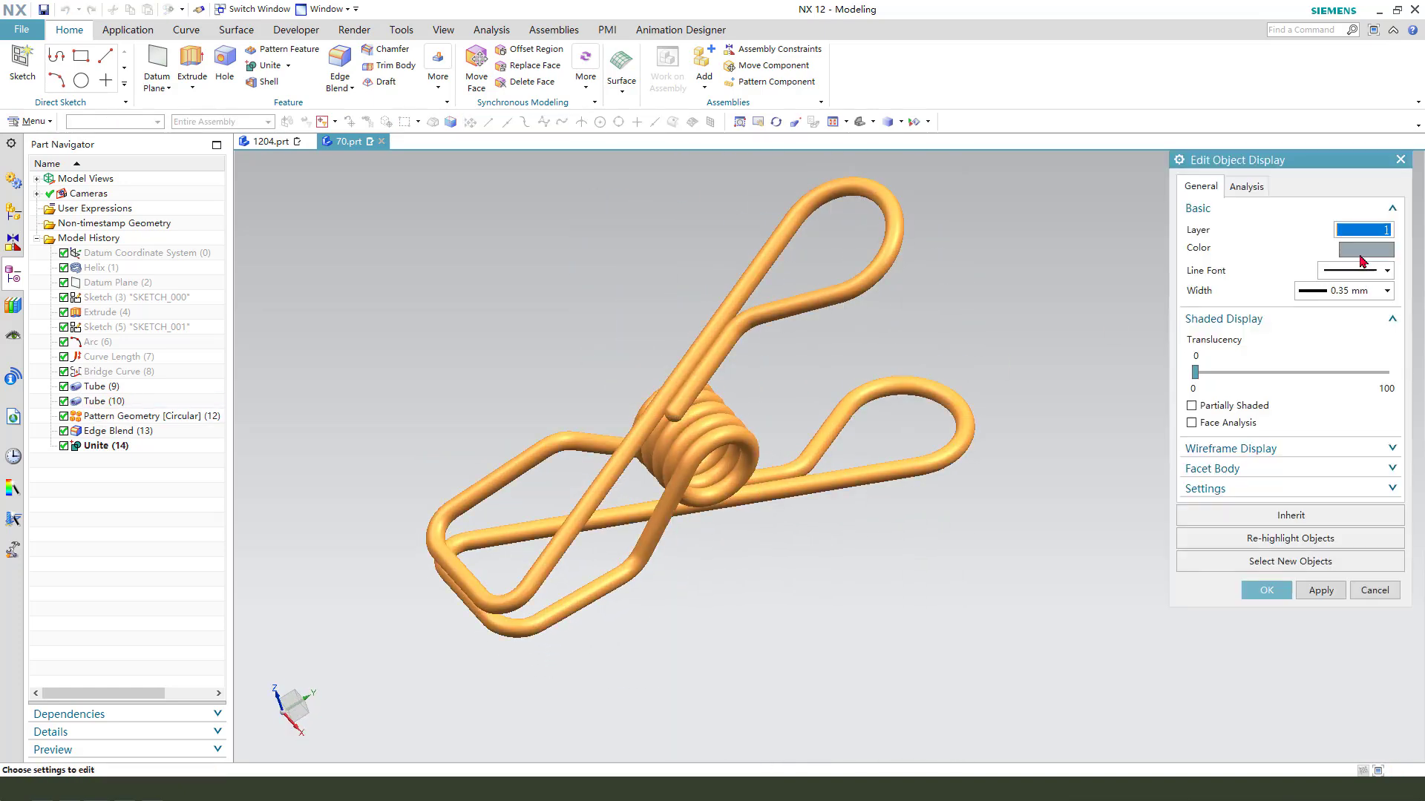
left_click(1365, 261)
middle_click(903, 408)
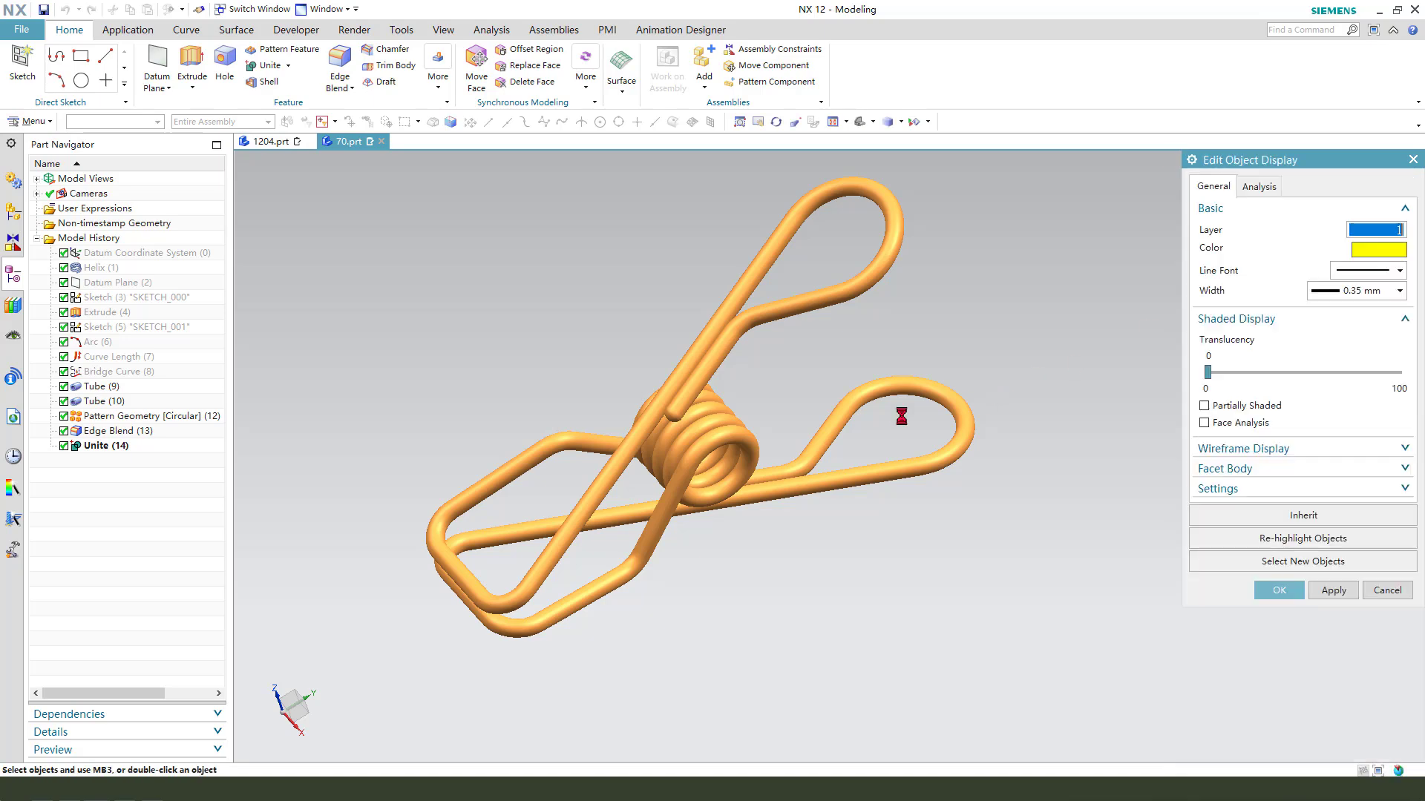
middle_click(891, 446)
middle_click_drag(890, 446, 797, 482)
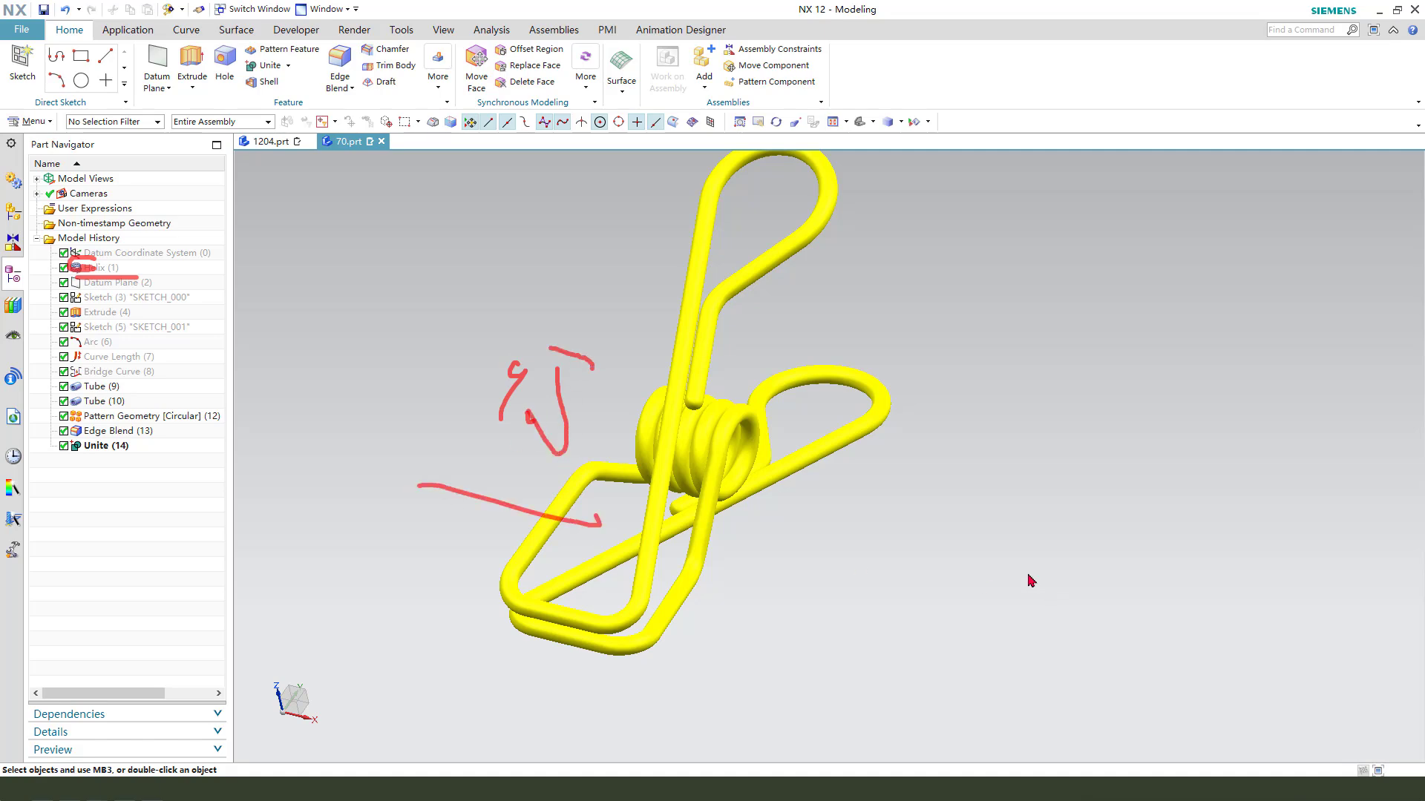
middle_click_drag(713, 471, 820, 575)
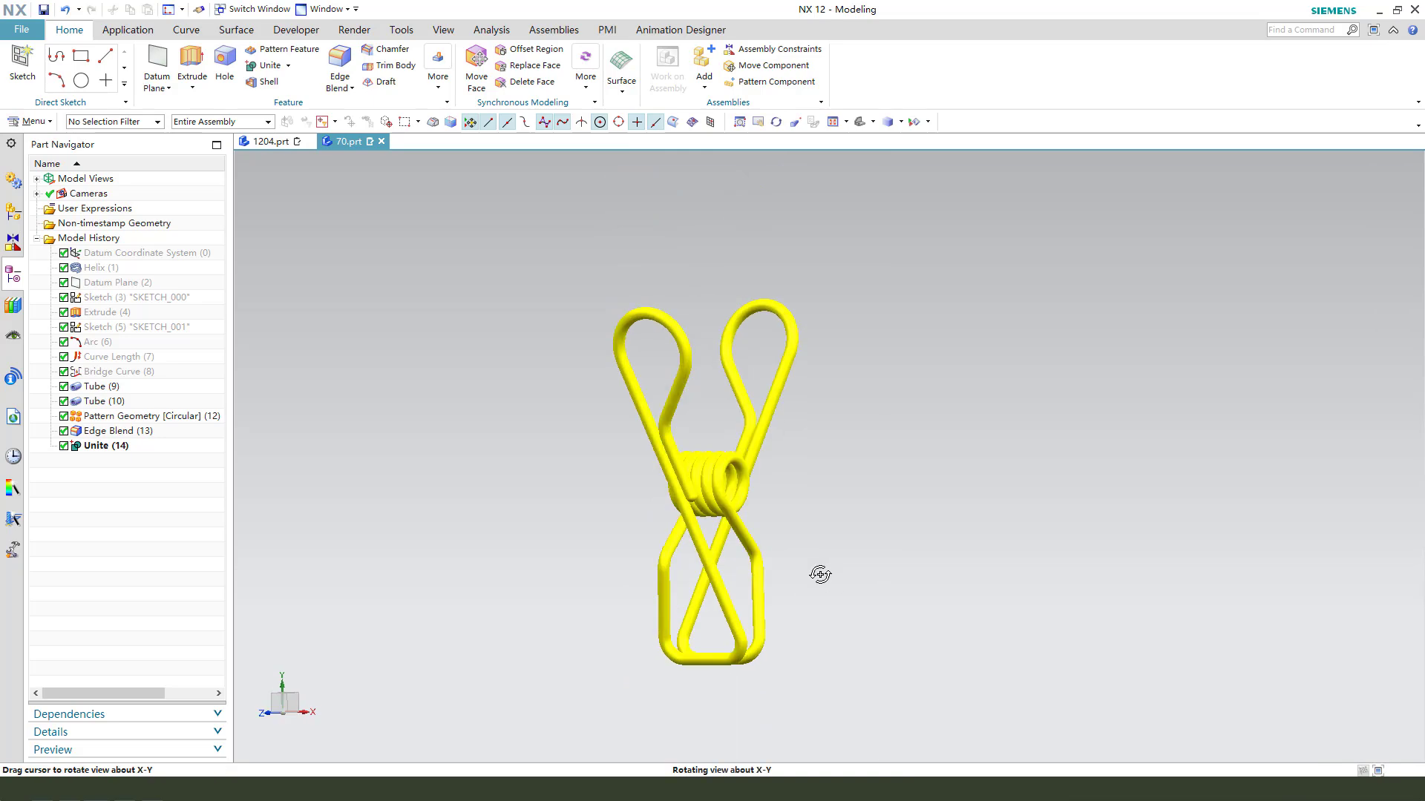